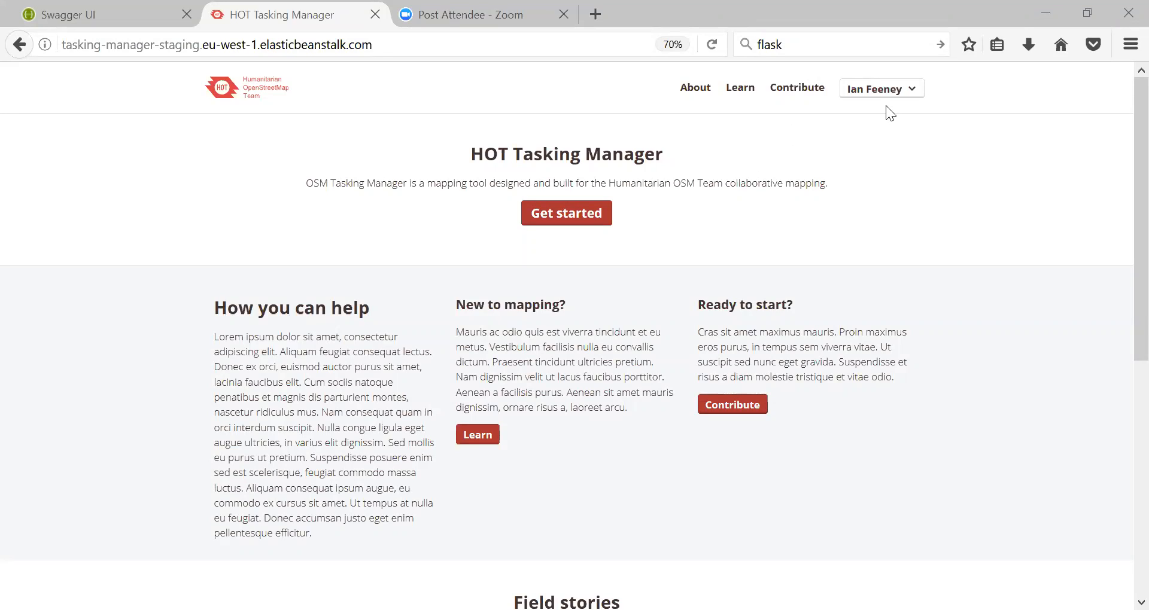
Step: Log out of the Tasking Manager, log back in and grant it access to read the OpenStreetMap user preferences
{"action": "left_click", "coordinate": [912, 91]}
{"action": "left_click", "coordinate": [909, 139]}
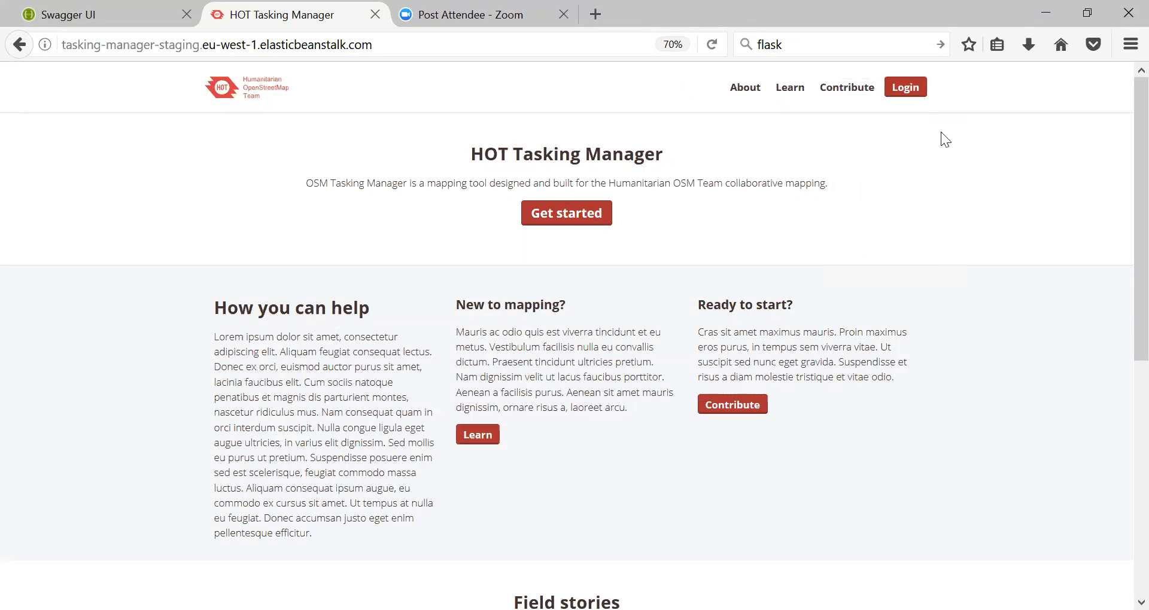
{"action": "left_click", "coordinate": [909, 95]}
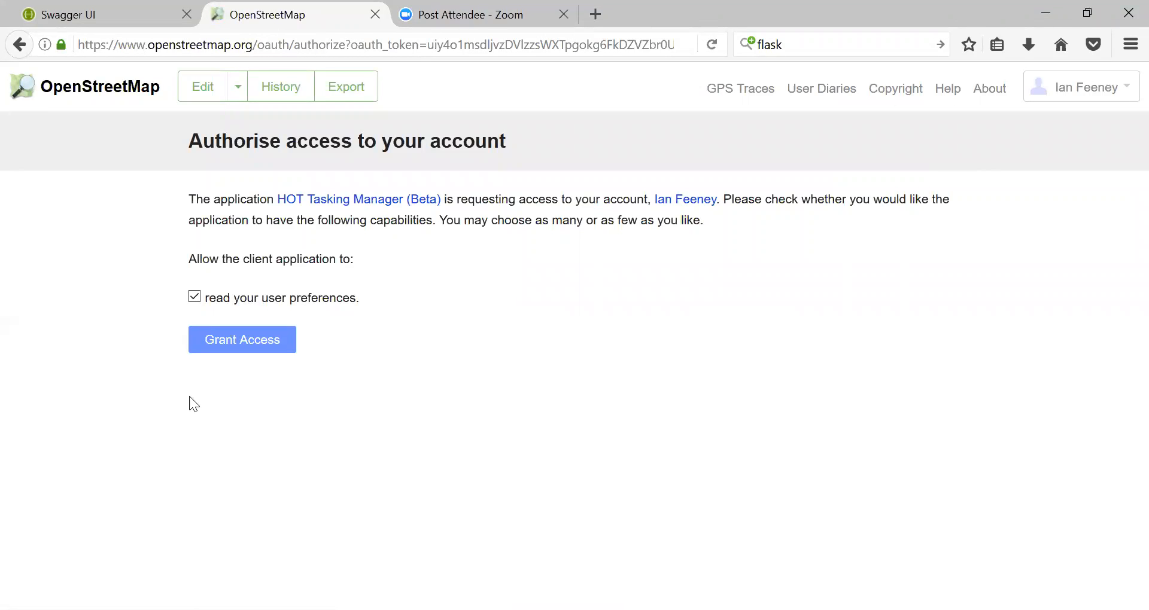
{"action": "left_click", "coordinate": [238, 350]}
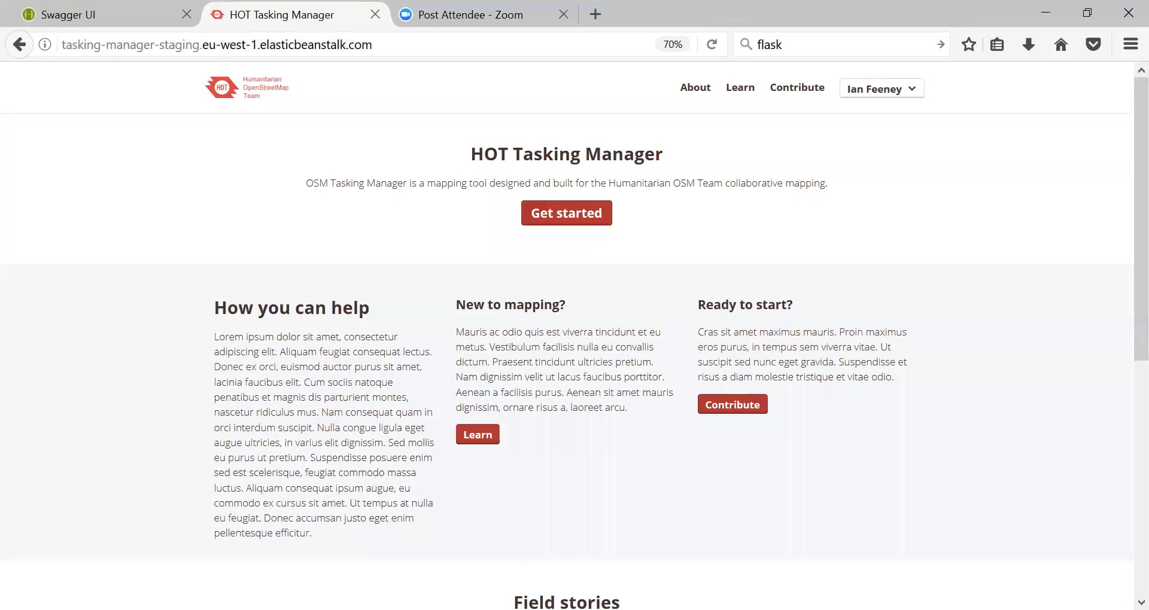
Step: Look over the homepage, from the How you can help, New to mapping and Ready to start sections to the field stories
{"action": "scroll", "coordinate": [602, 350], "scroll_direction": "down", "scroll_amount": 3}
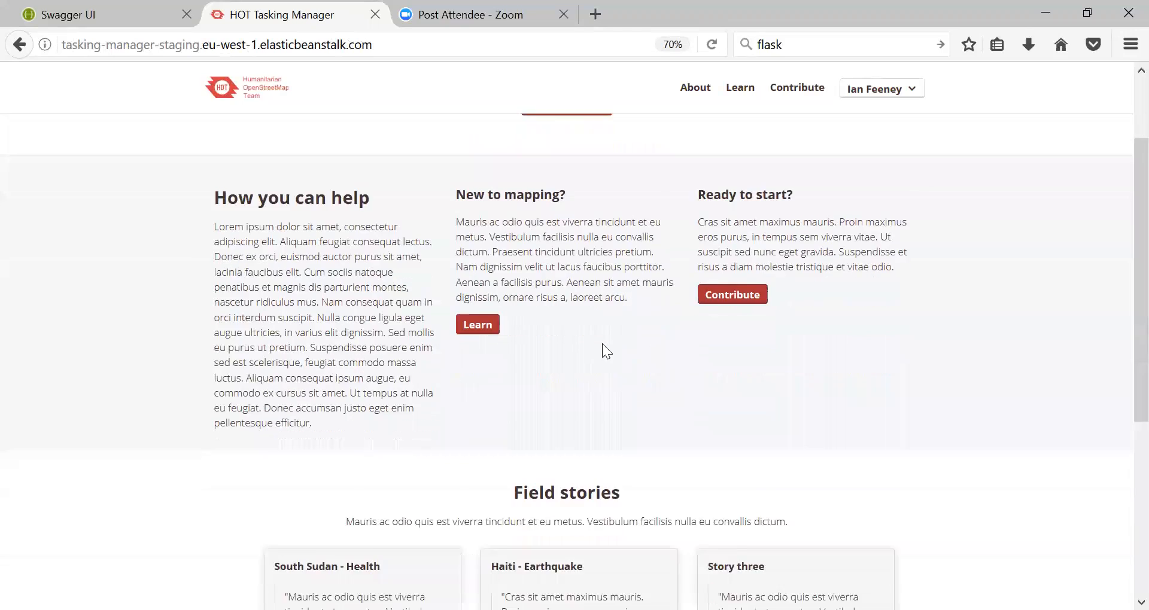
{"action": "scroll", "coordinate": [555, 344], "scroll_direction": "down", "scroll_amount": 3}
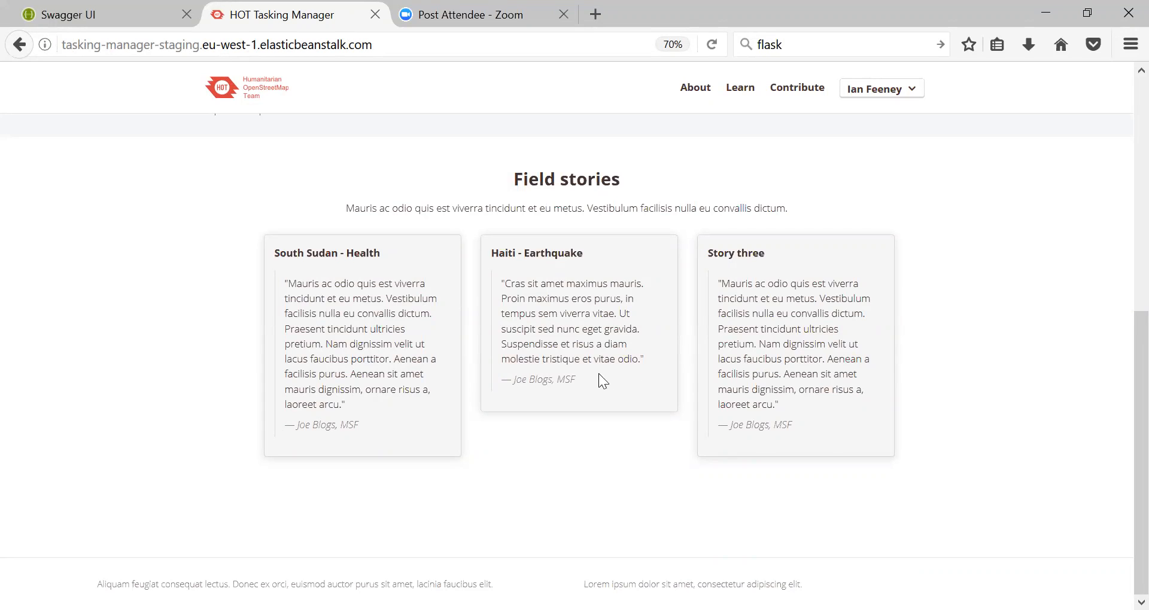
{"action": "scroll", "coordinate": [593, 384], "scroll_direction": "up", "scroll_amount": 6}
{"action": "scroll", "coordinate": [592, 384], "scroll_direction": "down", "scroll_amount": 3}
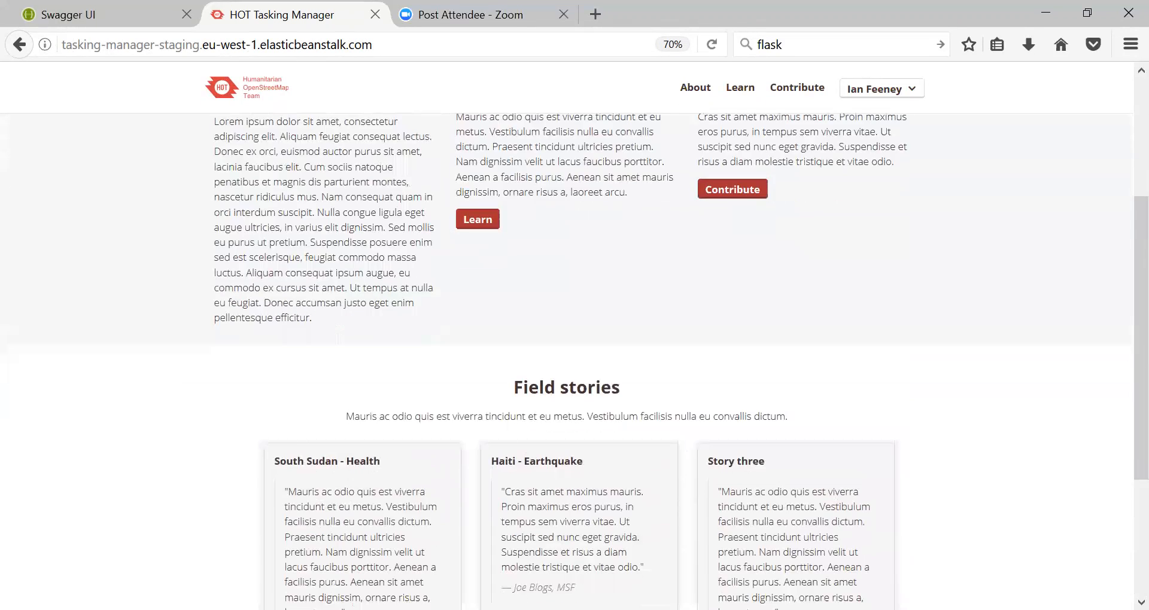
{"action": "scroll", "coordinate": [574, 359], "scroll_direction": "down", "scroll_amount": 2}
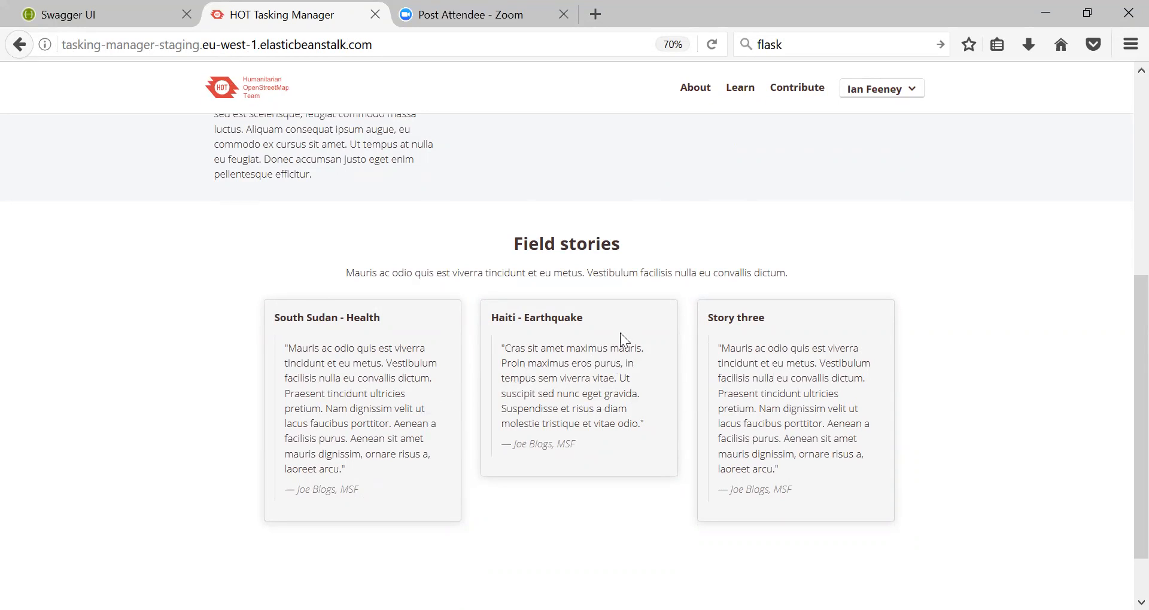
{"action": "scroll", "coordinate": [694, 407], "scroll_direction": "up", "scroll_amount": 5}
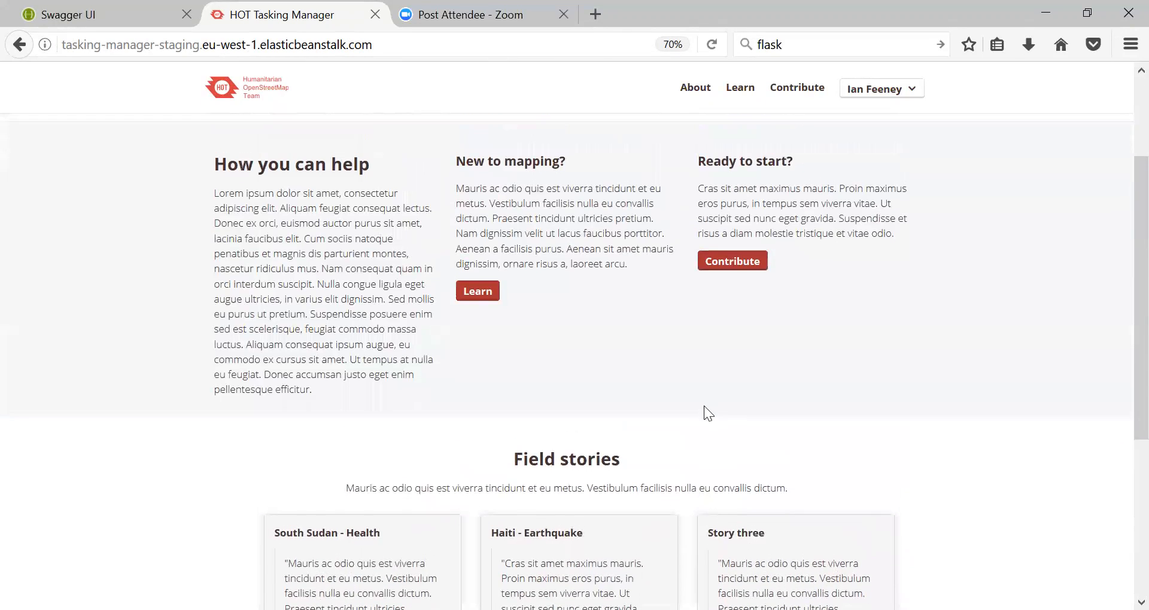
{"action": "scroll", "coordinate": [698, 413], "scroll_direction": "down", "scroll_amount": 3}
{"action": "scroll", "coordinate": [693, 418], "scroll_direction": "up", "scroll_amount": 6}
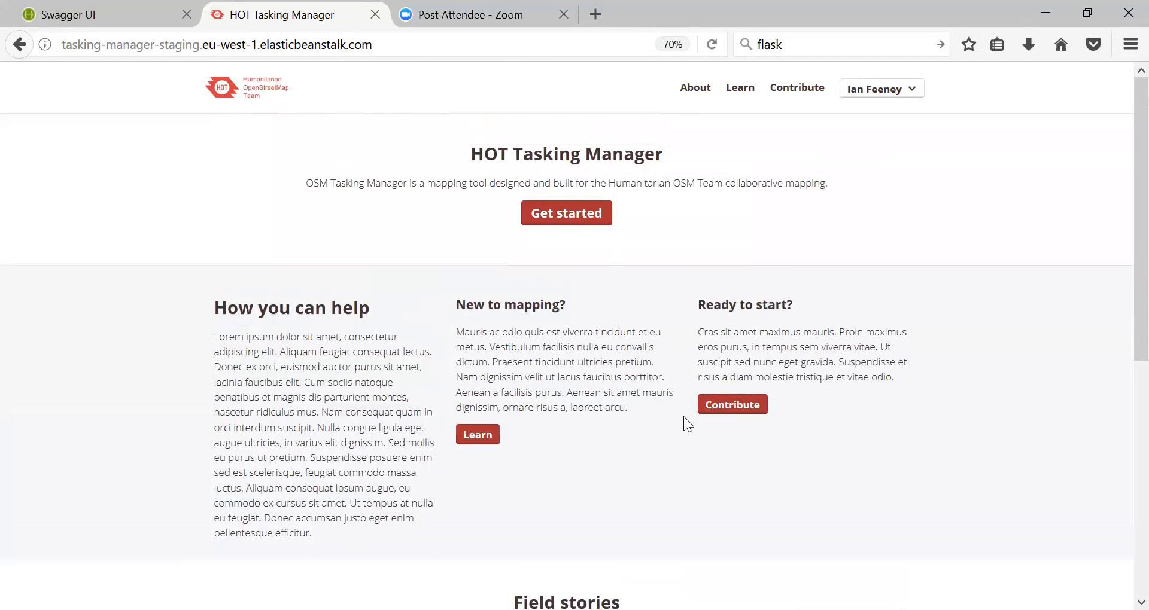
{"action": "left_click_drag", "start_coordinate": [361, 458], "coordinate": [266, 383]}
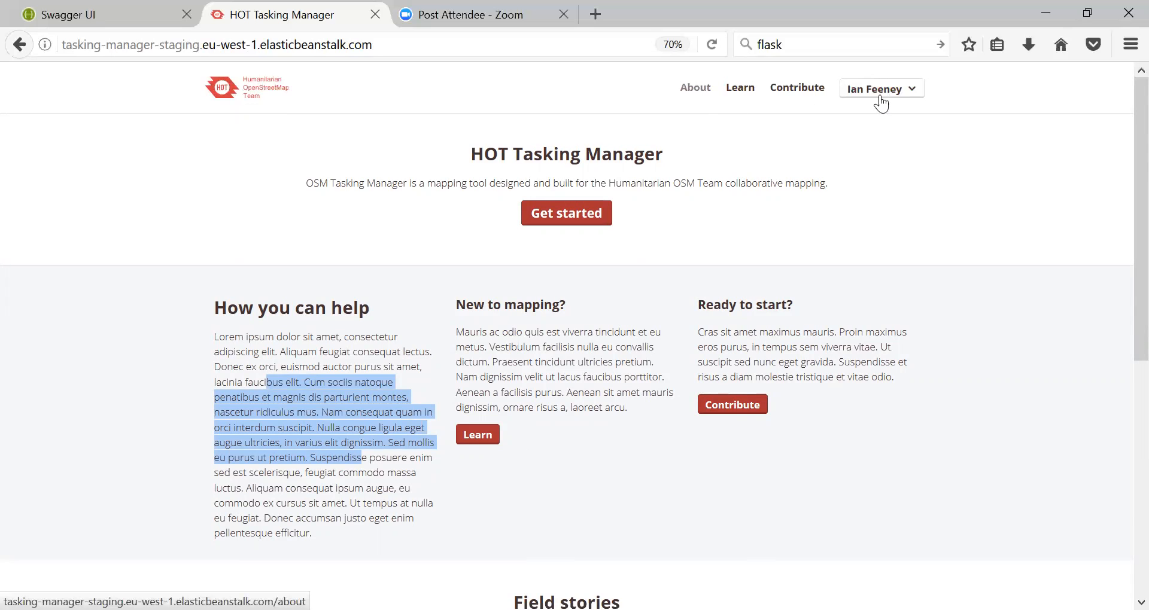
Step: Open the About page and review the tool description and the sponsorship and funding organisations
{"action": "left_click", "coordinate": [700, 91]}
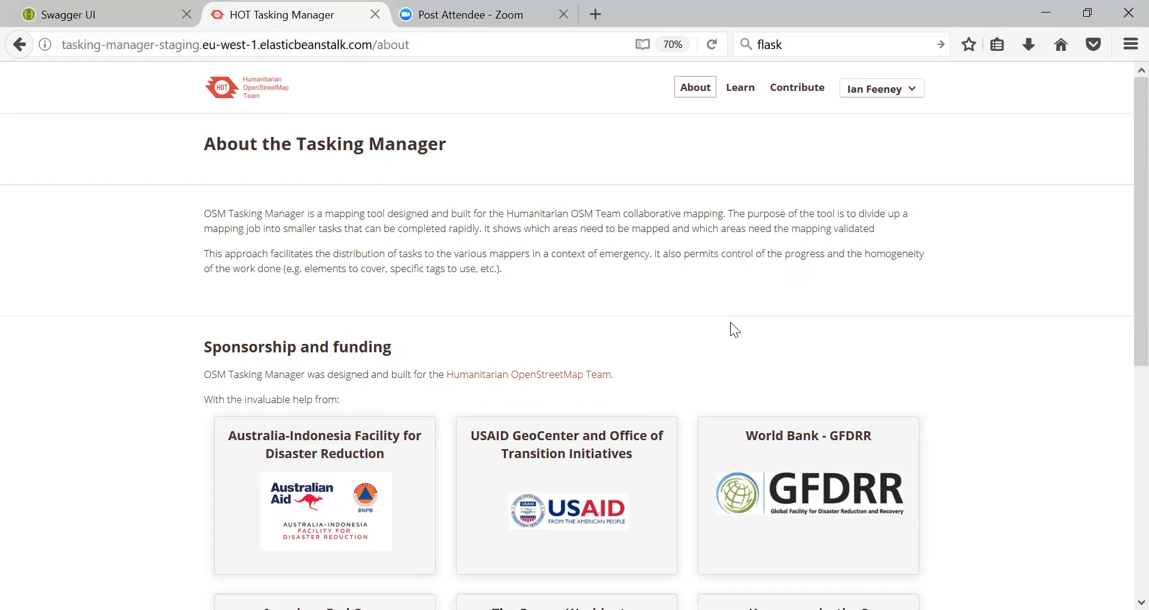
{"action": "scroll", "coordinate": [706, 229], "scroll_direction": "down", "scroll_amount": 5}
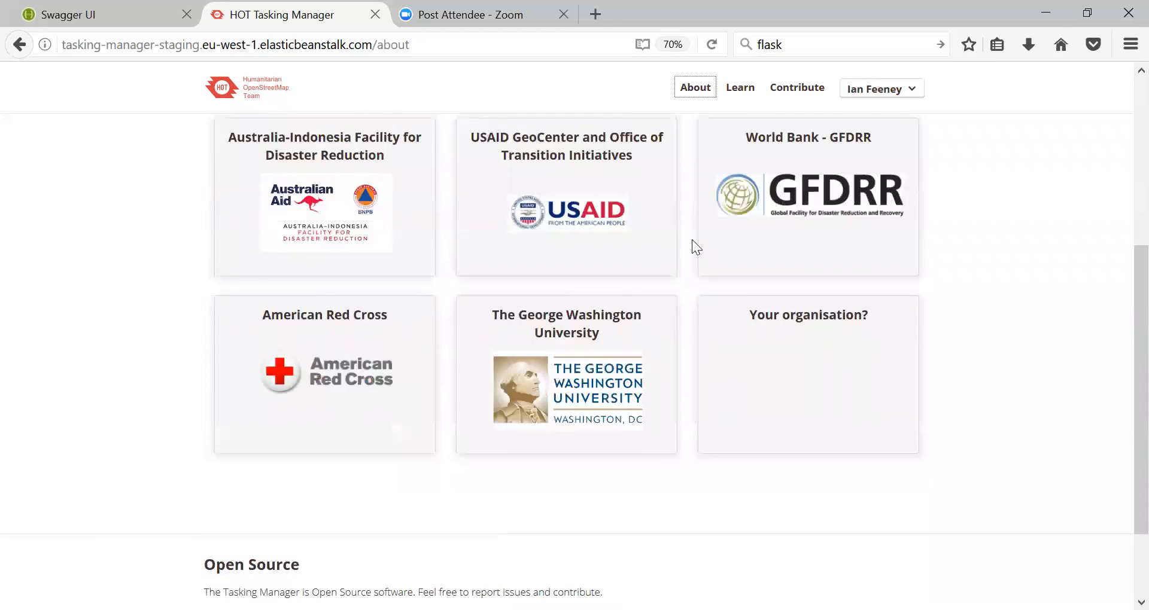
{"action": "scroll", "coordinate": [694, 236], "scroll_direction": "up", "scroll_amount": 5}
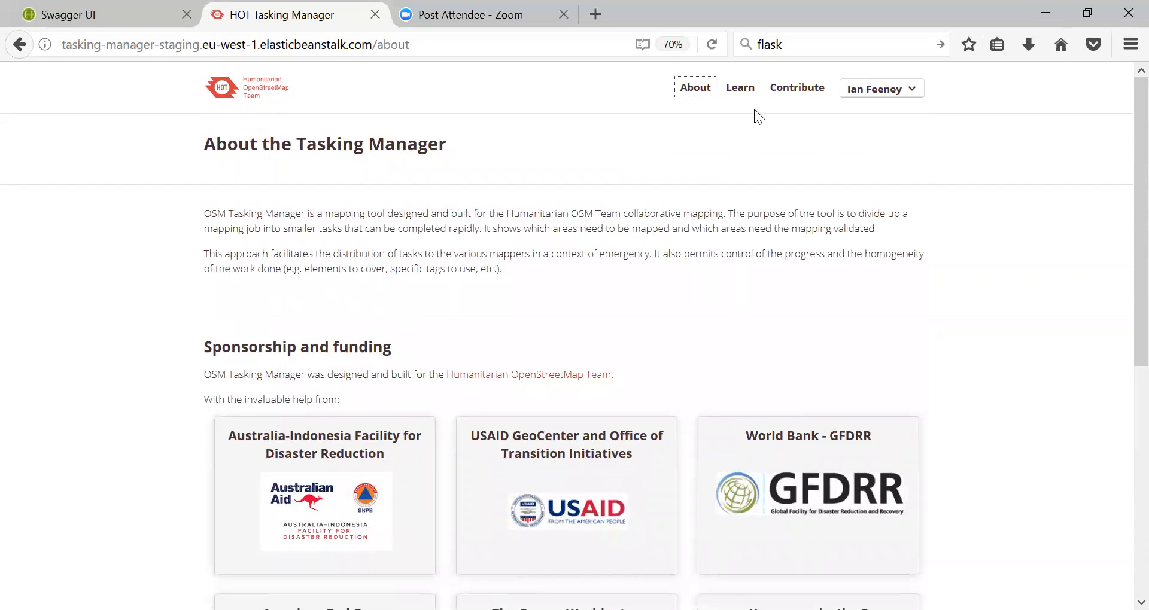
Step: Open the Learn page and review the Mapping and Validating sections with their videos
{"action": "left_click", "coordinate": [741, 91]}
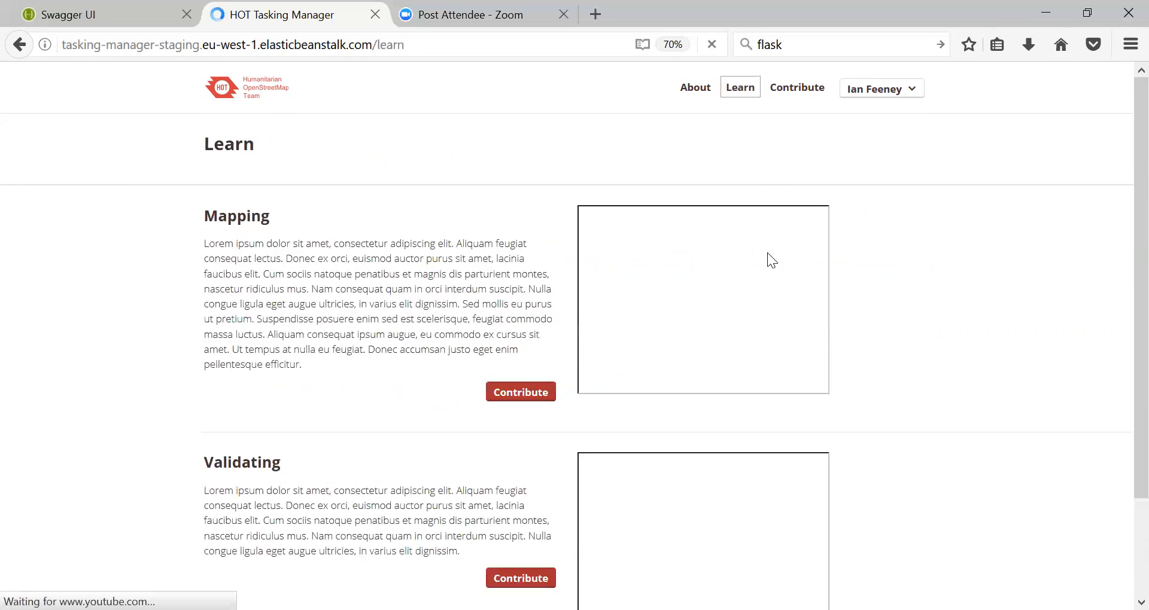
{"action": "scroll", "coordinate": [811, 308], "scroll_direction": "down", "scroll_amount": 2}
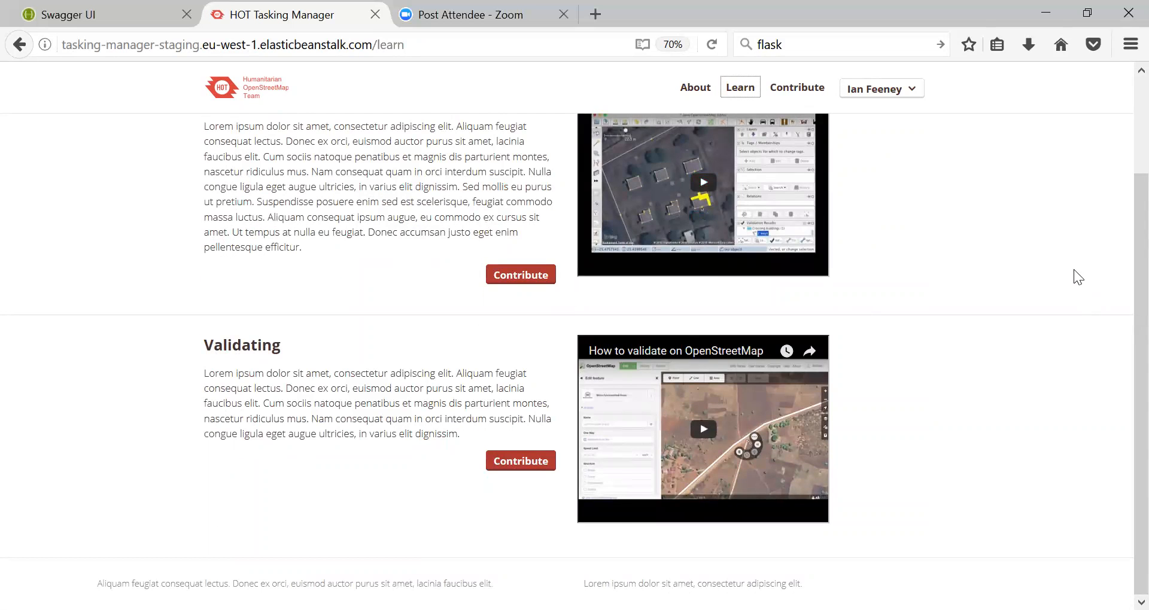
{"action": "scroll", "coordinate": [1061, 272], "scroll_direction": "up", "scroll_amount": 2}
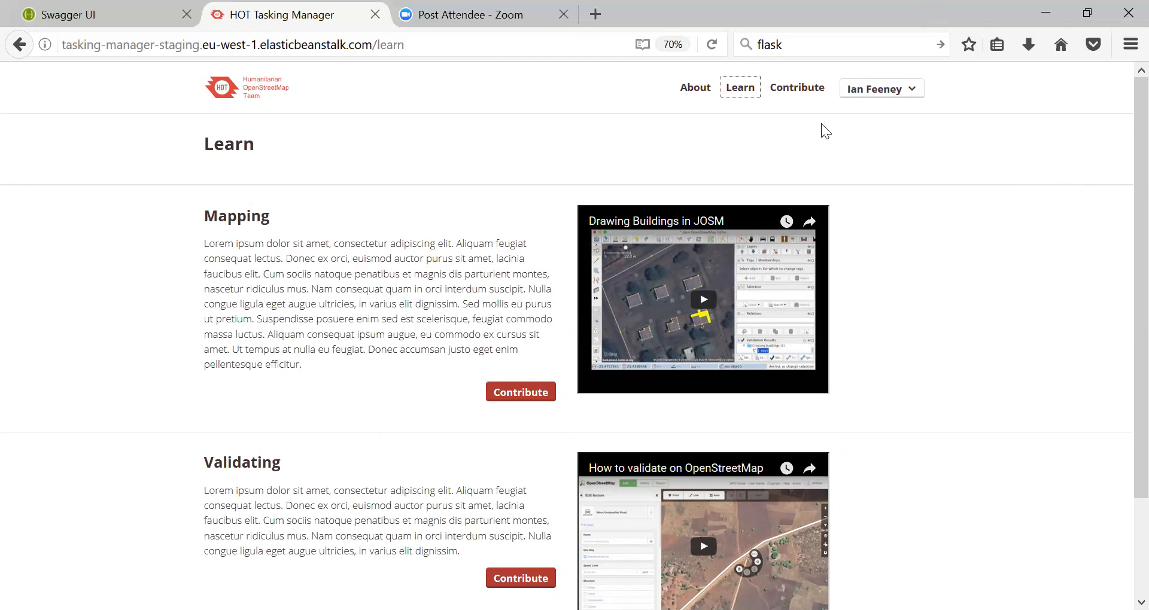
Step: Open the Contribute page and examine the project filters, the Mumbai project card and the world map
{"action": "left_click", "coordinate": [791, 88]}
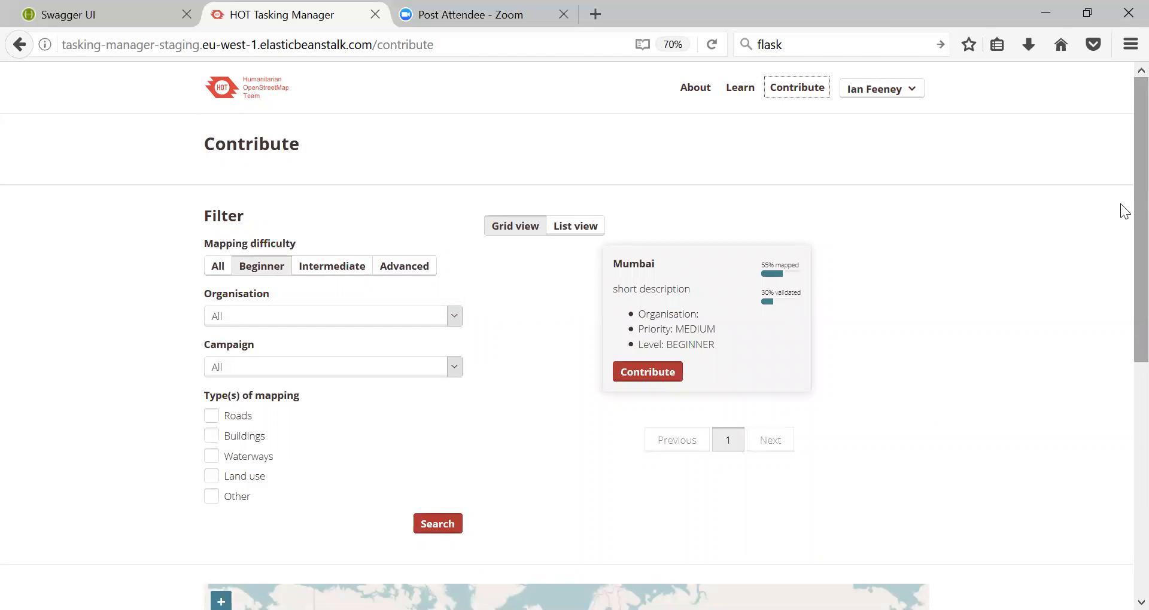
{"action": "scroll", "coordinate": [1119, 244], "scroll_direction": "down", "scroll_amount": 3}
{"action": "scroll", "coordinate": [1120, 383], "scroll_direction": "down", "scroll_amount": 4}
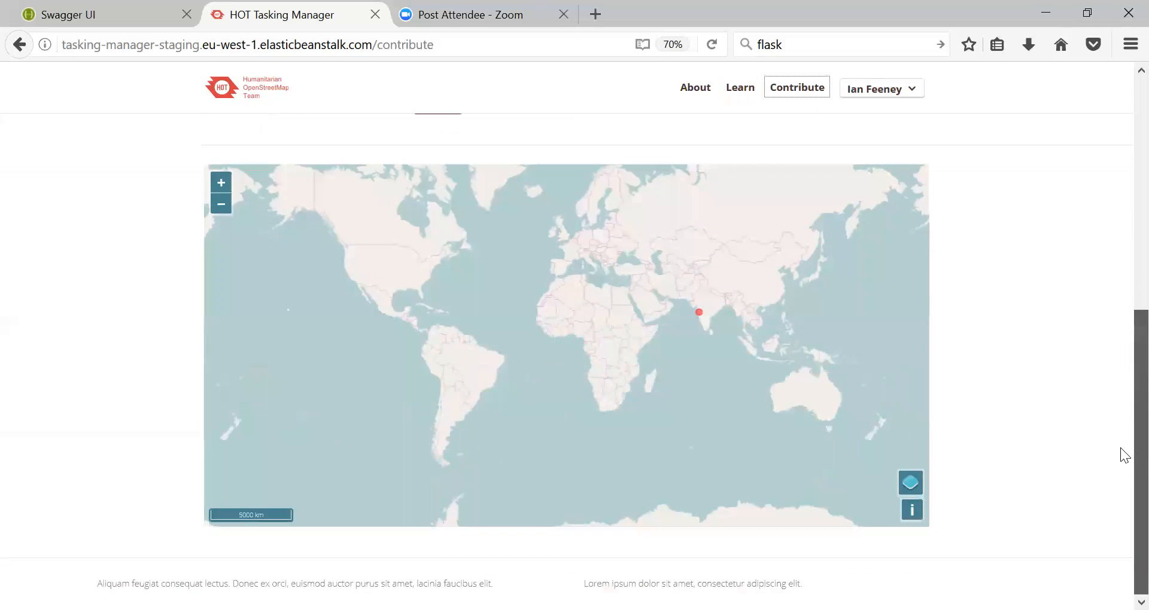
{"action": "scroll", "coordinate": [1121, 442], "scroll_direction": "up", "scroll_amount": 6}
{"action": "scroll", "coordinate": [1123, 214], "scroll_direction": "up", "scroll_amount": 1}
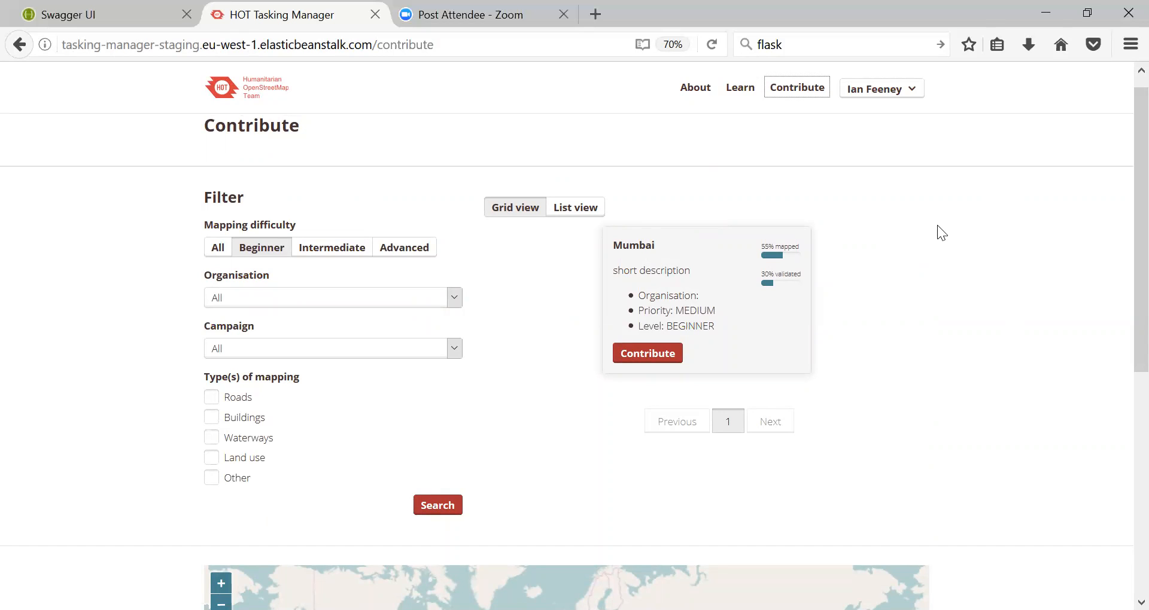
{"action": "scroll", "coordinate": [939, 221], "scroll_direction": "down", "scroll_amount": 5}
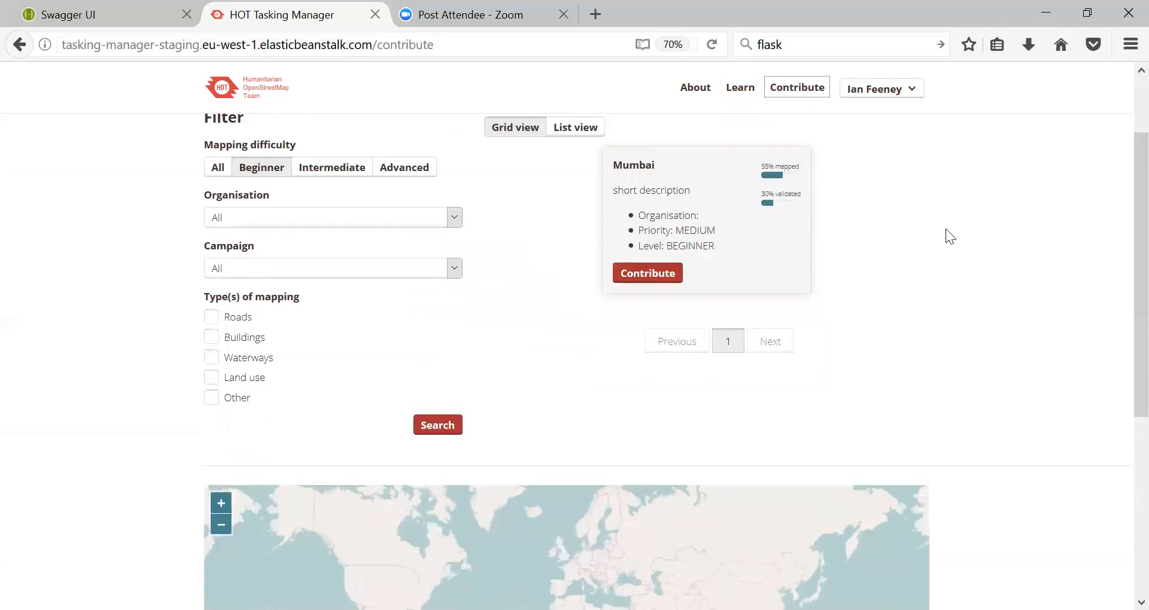
{"action": "scroll", "coordinate": [945, 229], "scroll_direction": "up", "scroll_amount": 5}
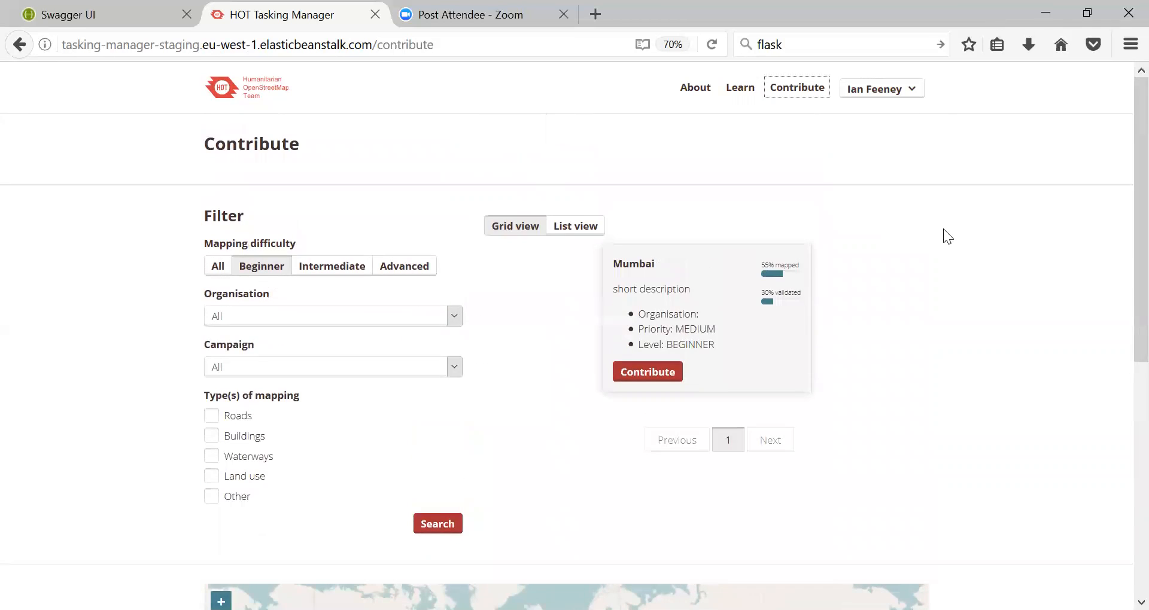
Step: Check the options in the account menu, close it and return to the homepage
{"action": "left_click", "coordinate": [913, 97]}
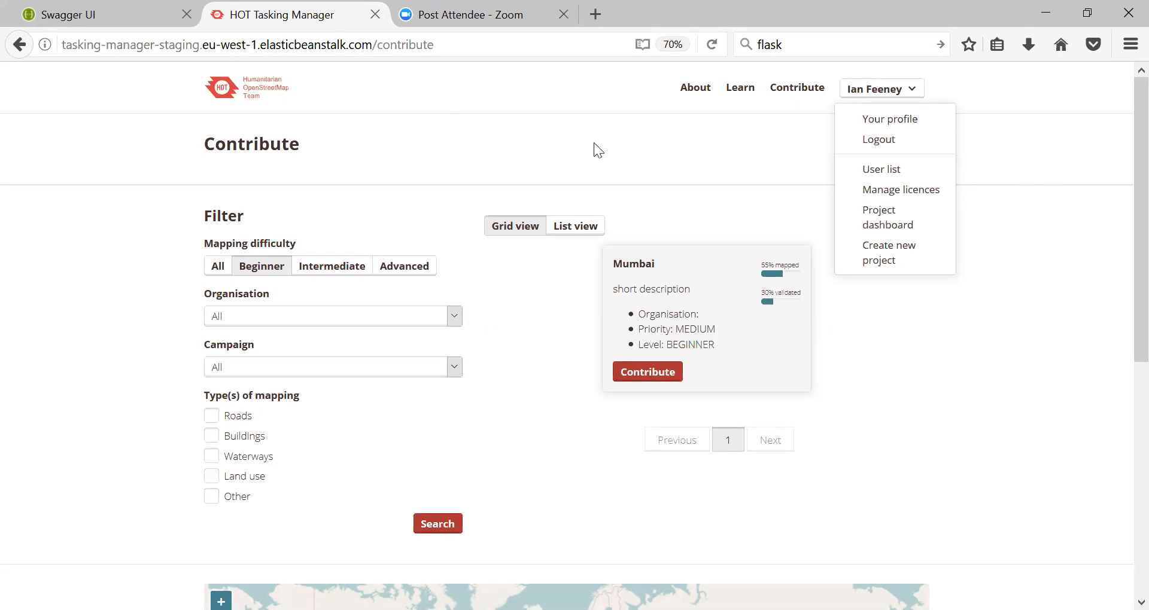
{"action": "left_click", "coordinate": [910, 93]}
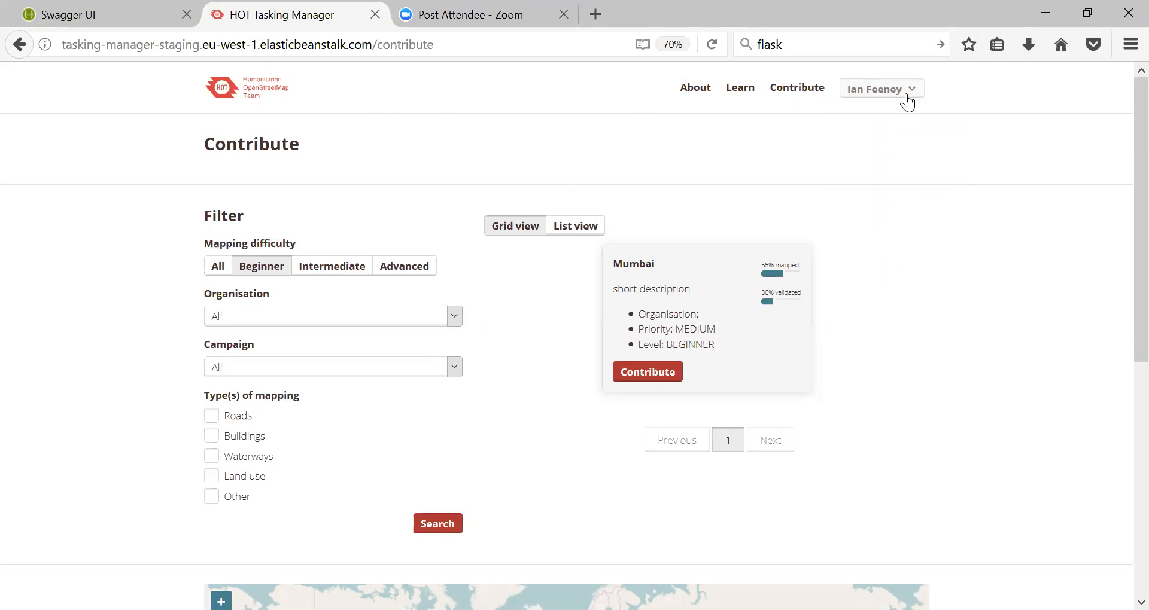
{"action": "left_click", "coordinate": [253, 91]}
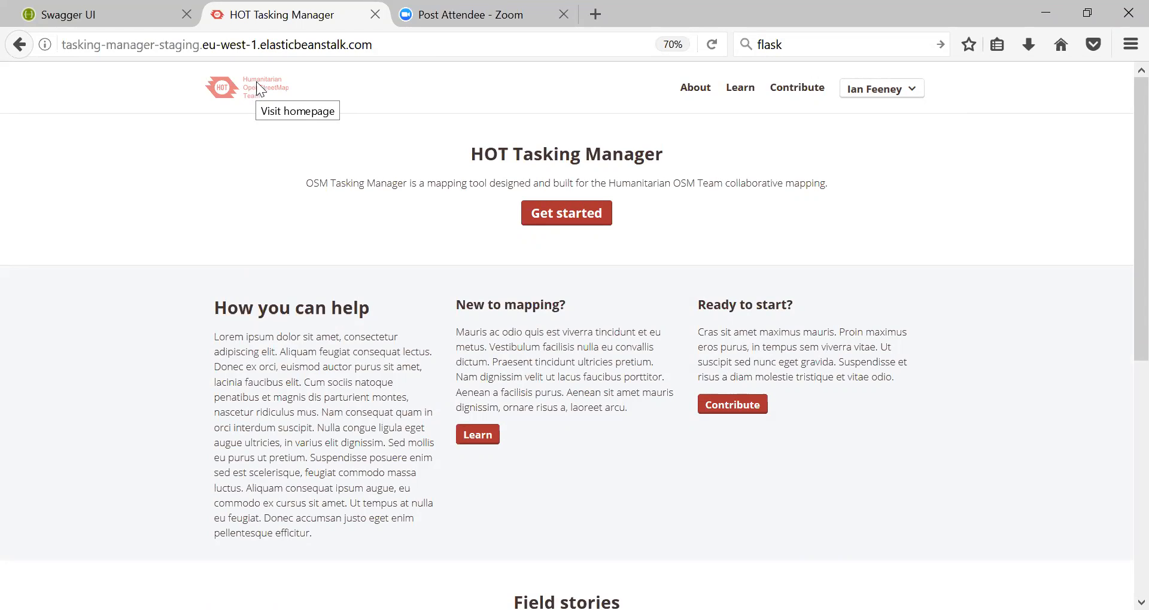
{"action": "left_click", "coordinate": [256, 82]}
Step: Reopen the Contribute page, show the projects in list view and look over the list and the map
{"action": "left_click", "coordinate": [794, 96]}
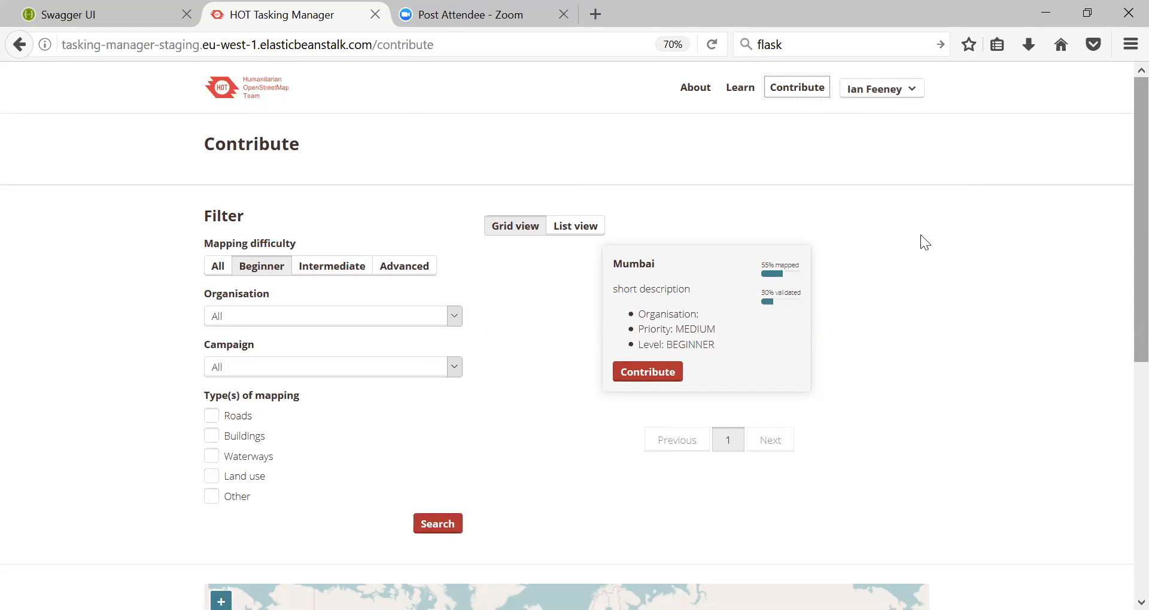
{"action": "left_click", "coordinate": [585, 234]}
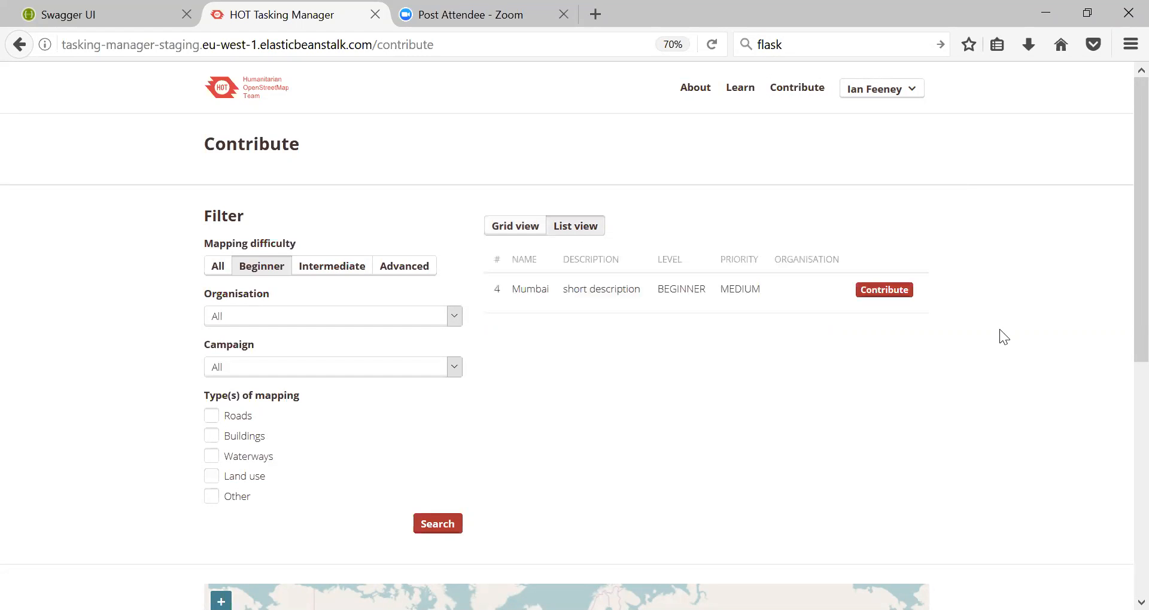
{"action": "scroll", "coordinate": [1119, 284], "scroll_direction": "down", "scroll_amount": 2}
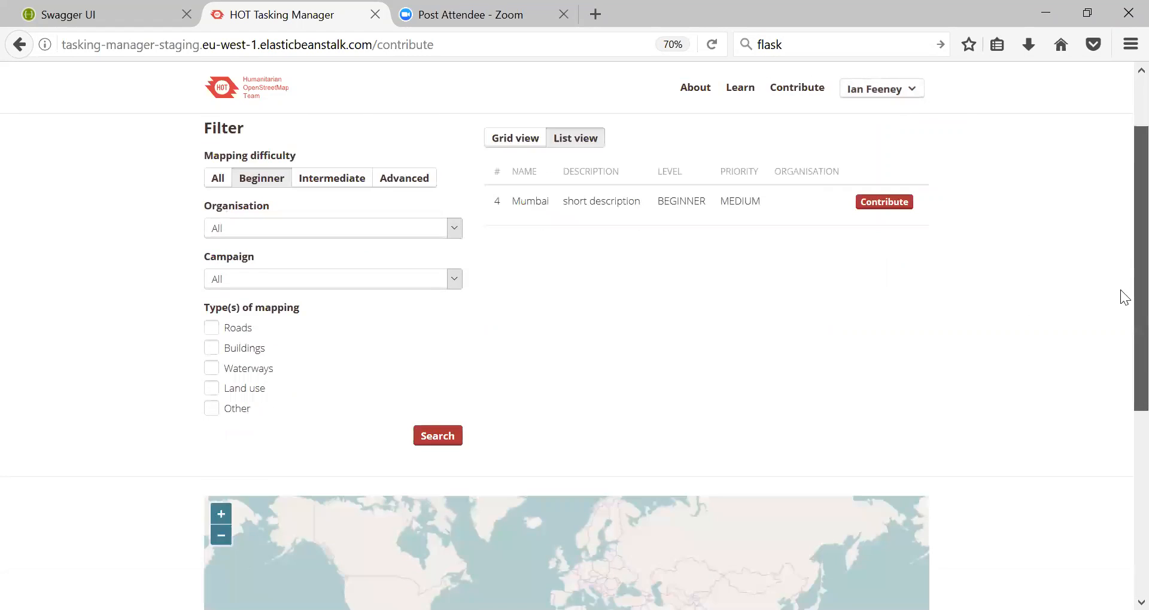
{"action": "scroll", "coordinate": [1120, 290], "scroll_direction": "up", "scroll_amount": 1}
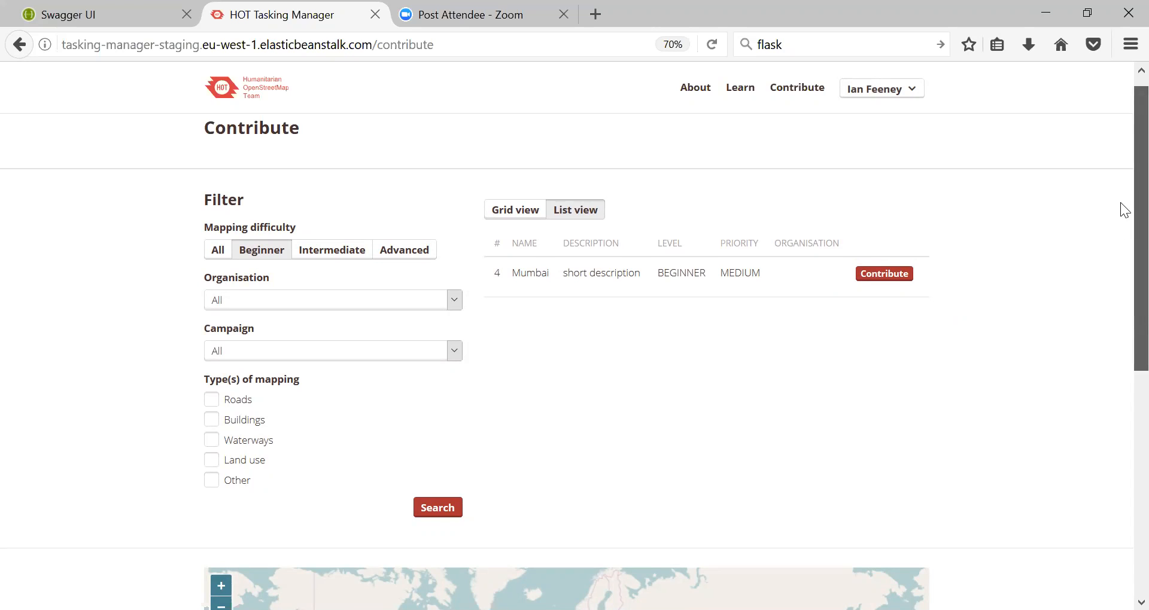
{"action": "scroll", "coordinate": [1120, 202], "scroll_direction": "up", "scroll_amount": 1}
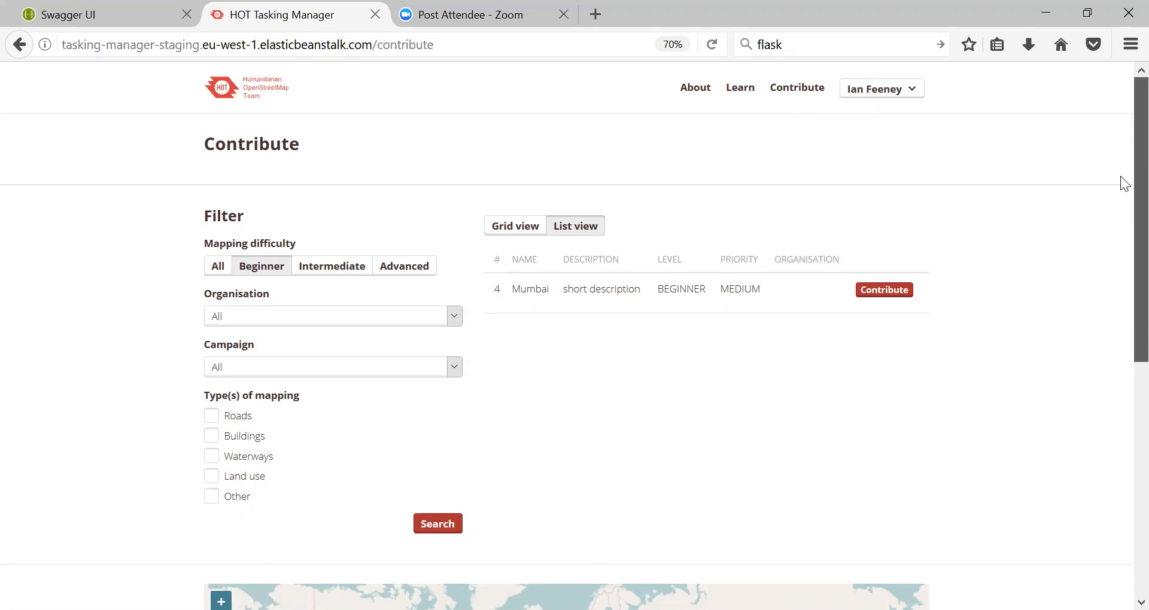
{"action": "scroll", "coordinate": [1120, 191], "scroll_direction": "down", "scroll_amount": 5}
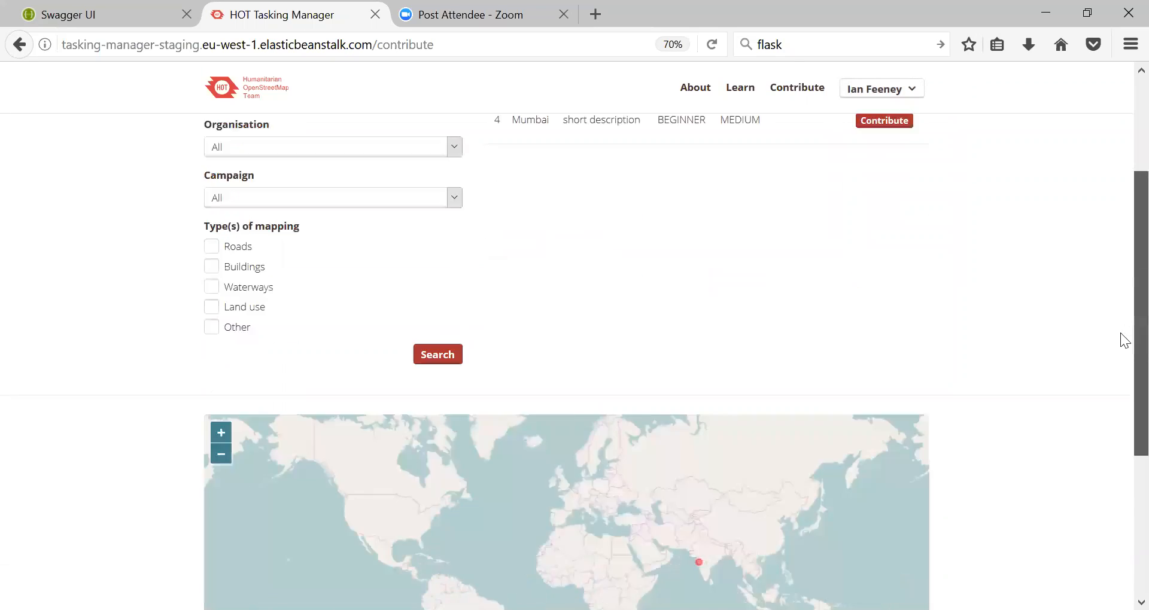
{"action": "scroll", "coordinate": [1120, 172], "scroll_direction": "up", "scroll_amount": 5}
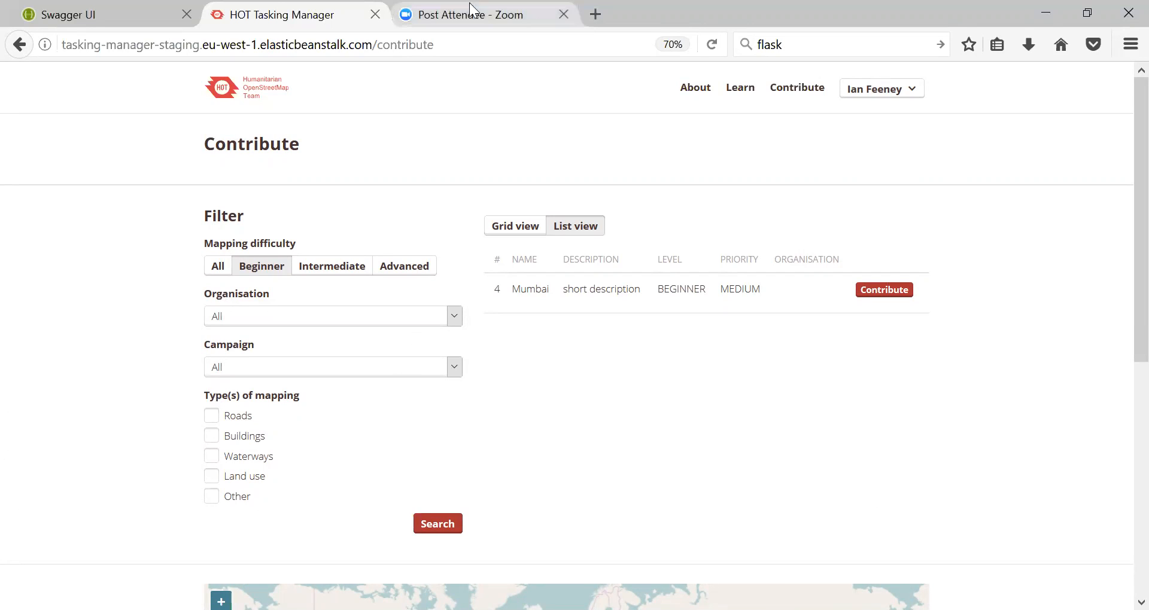
Step: Return the projects to grid view and search for projects with mapping difficulty All
{"action": "left_click", "coordinate": [518, 229]}
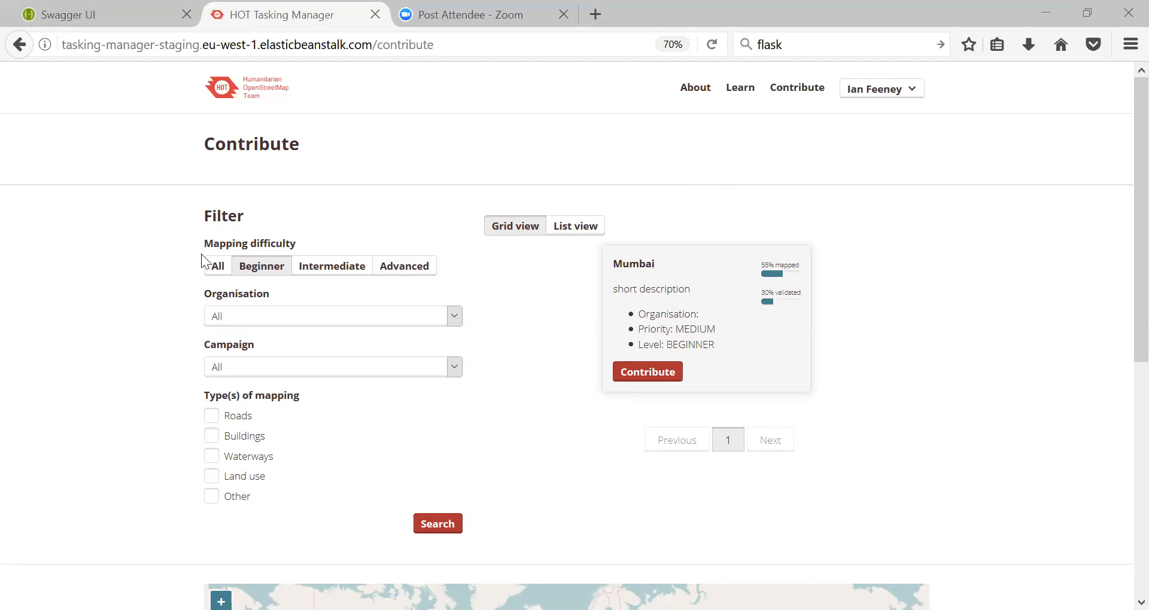
{"action": "left_click", "coordinate": [223, 268]}
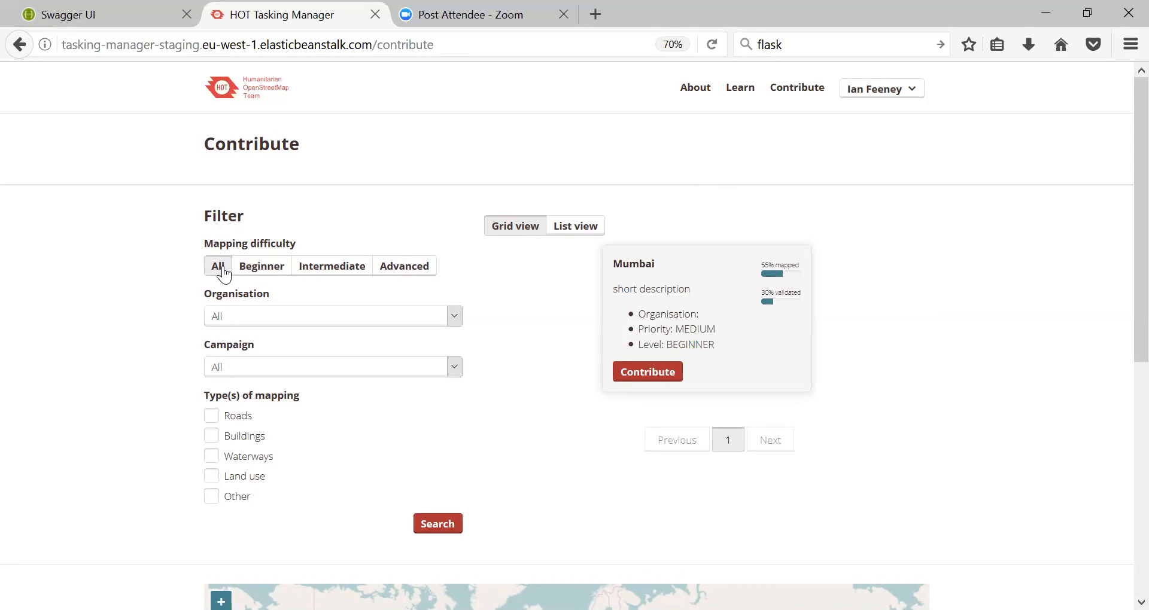
{"action": "left_click", "coordinate": [440, 527]}
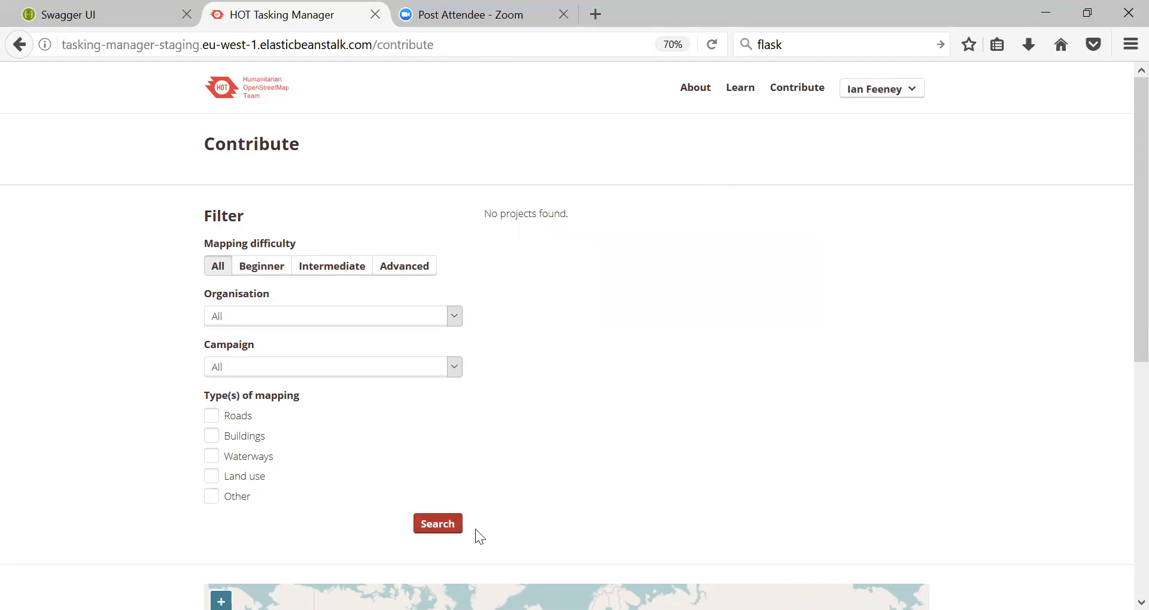
Step: Search for Beginner projects, first across all organisations and again with the organisation ehealth africa
{"action": "left_click", "coordinate": [261, 269]}
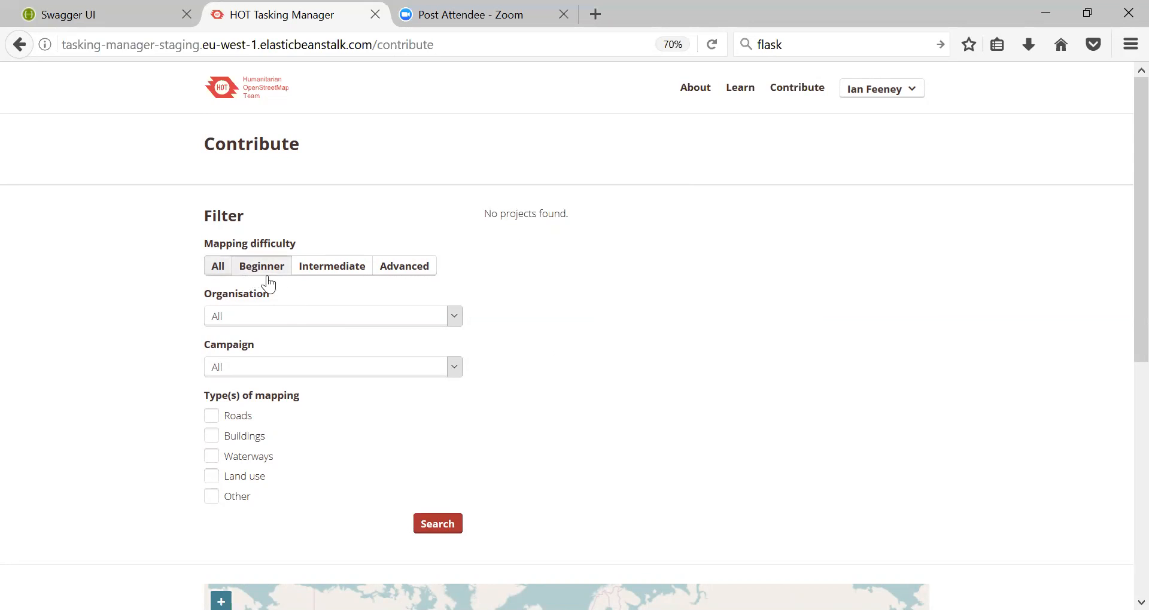
{"action": "left_click", "coordinate": [473, 527]}
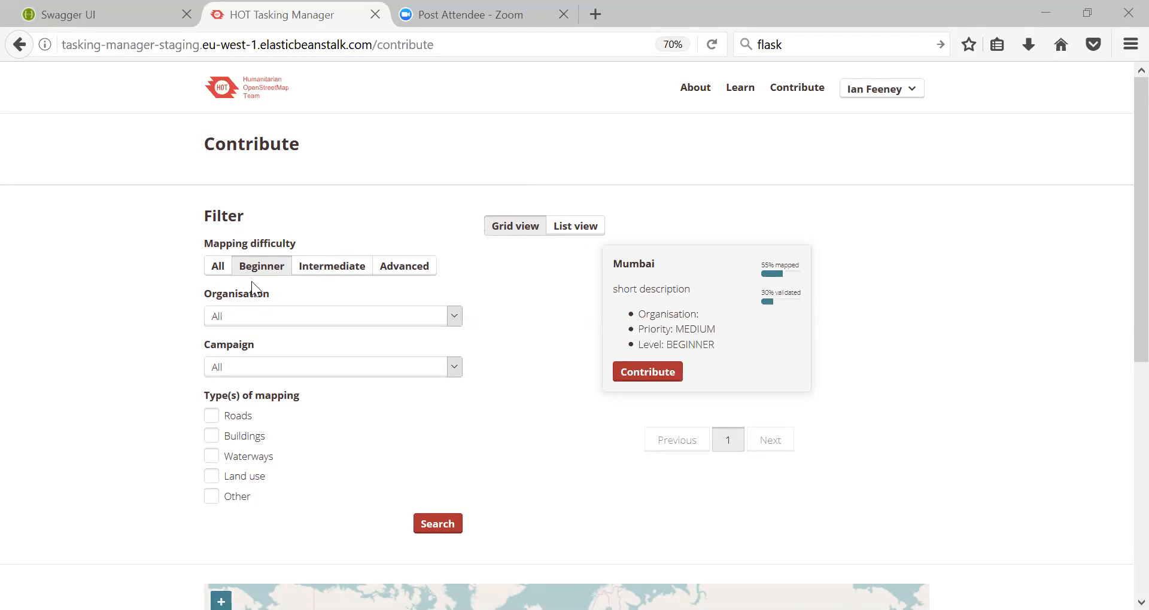
{"action": "left_click", "coordinate": [462, 321]}
{"action": "left_click", "coordinate": [251, 376]}
{"action": "left_click", "coordinate": [426, 524]}
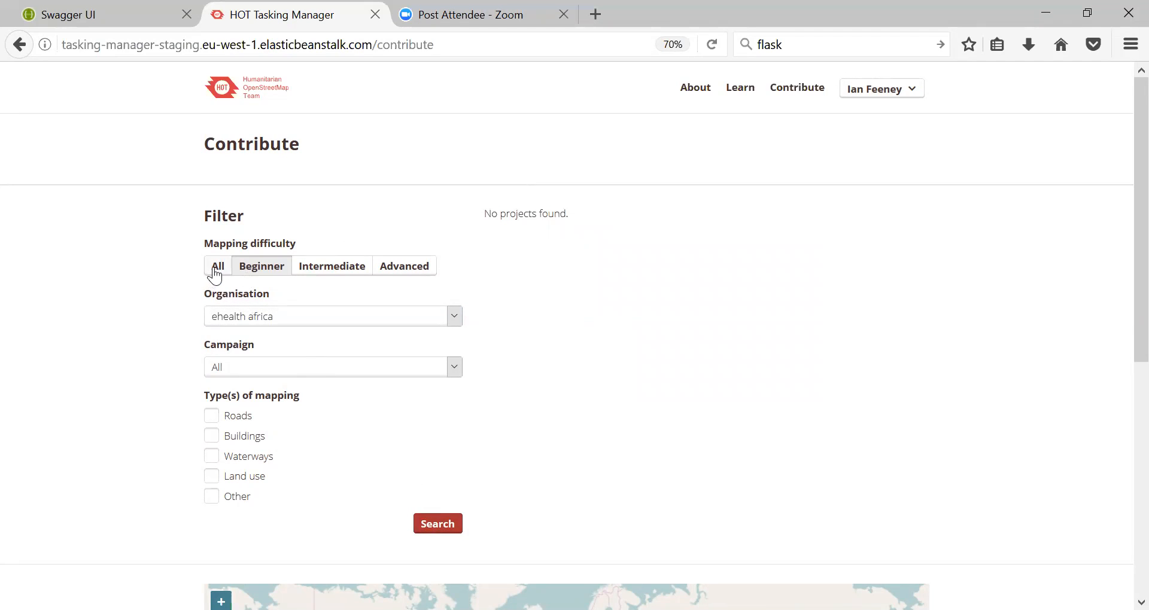
Step: Search the ehealth africa projects again with mapping difficulty Intermediate, Advanced and finally All
{"action": "left_click", "coordinate": [309, 274]}
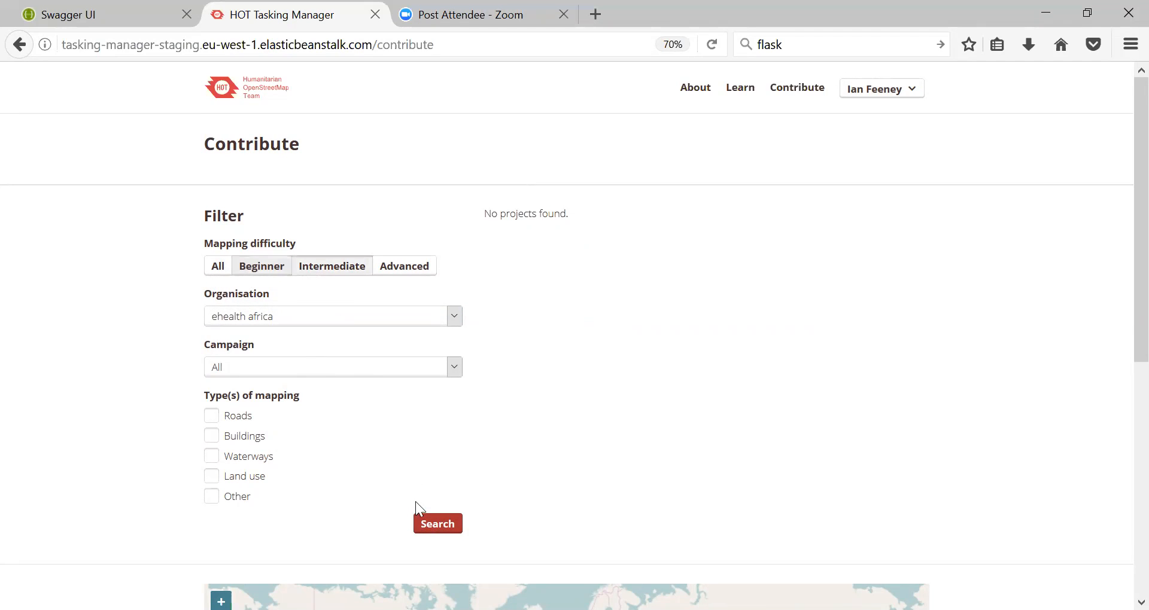
{"action": "left_click", "coordinate": [404, 266]}
{"action": "left_click", "coordinate": [439, 524]}
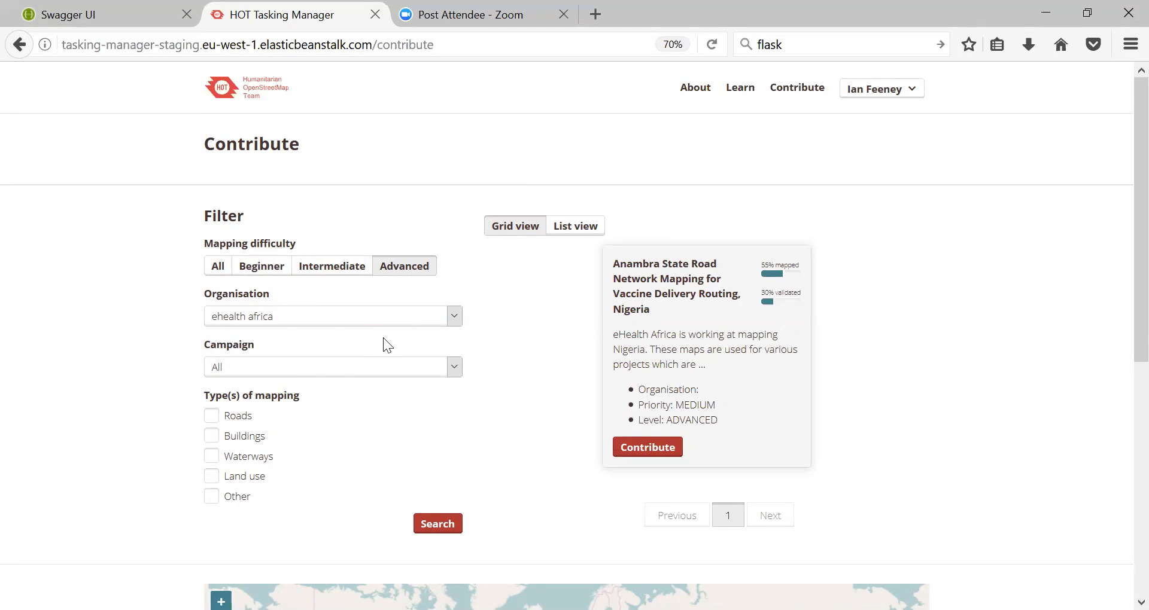
{"action": "left_click", "coordinate": [439, 530]}
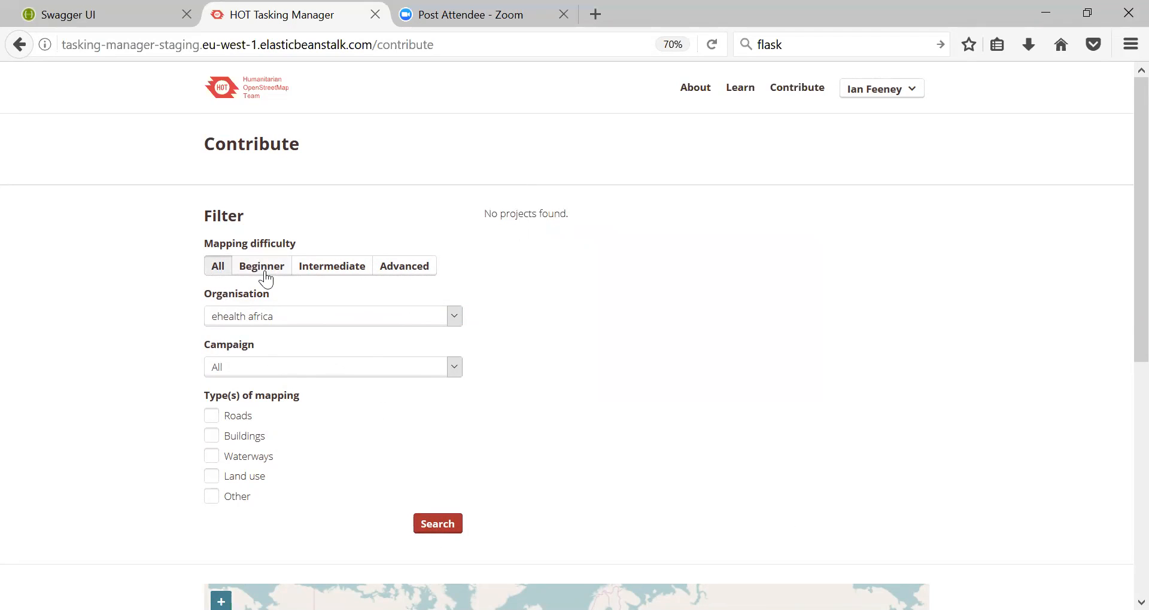
Step: Reset the organisation filter to All, search, and repeat the search with mapping difficulty Beginner
{"action": "left_click", "coordinate": [294, 316]}
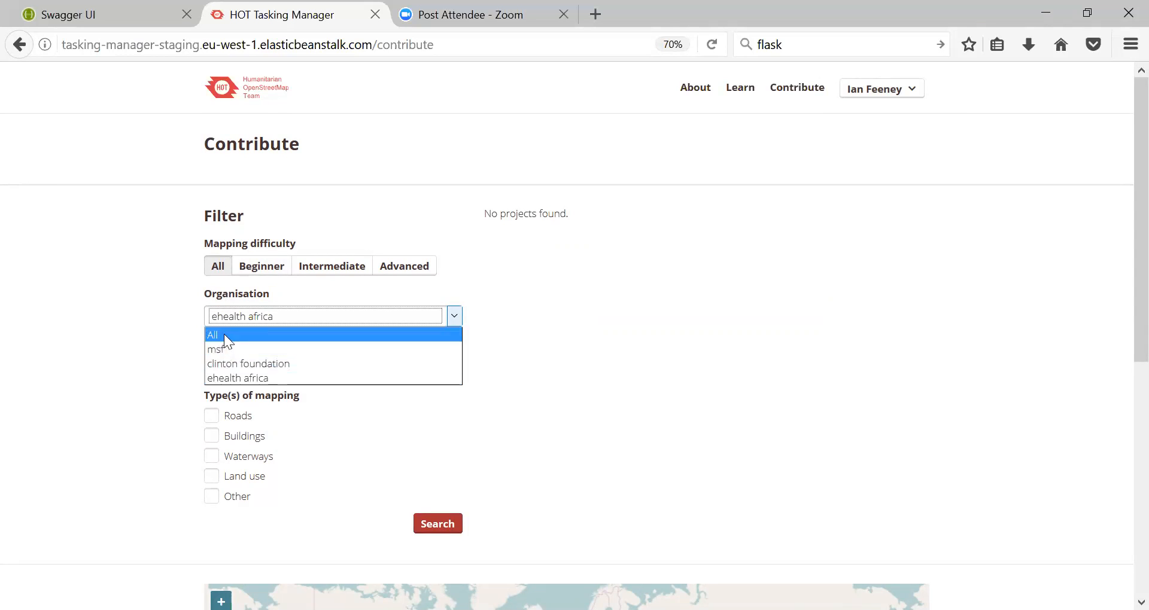
{"action": "left_click", "coordinate": [222, 335]}
{"action": "left_click", "coordinate": [429, 533]}
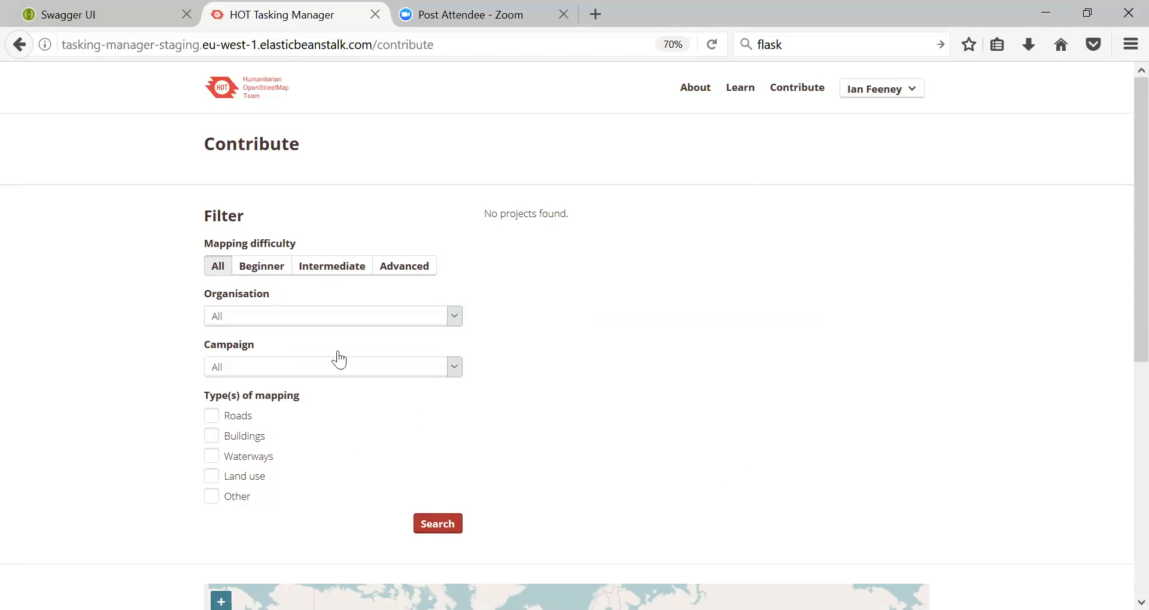
{"action": "left_click", "coordinate": [263, 269]}
{"action": "left_click", "coordinate": [428, 523]}
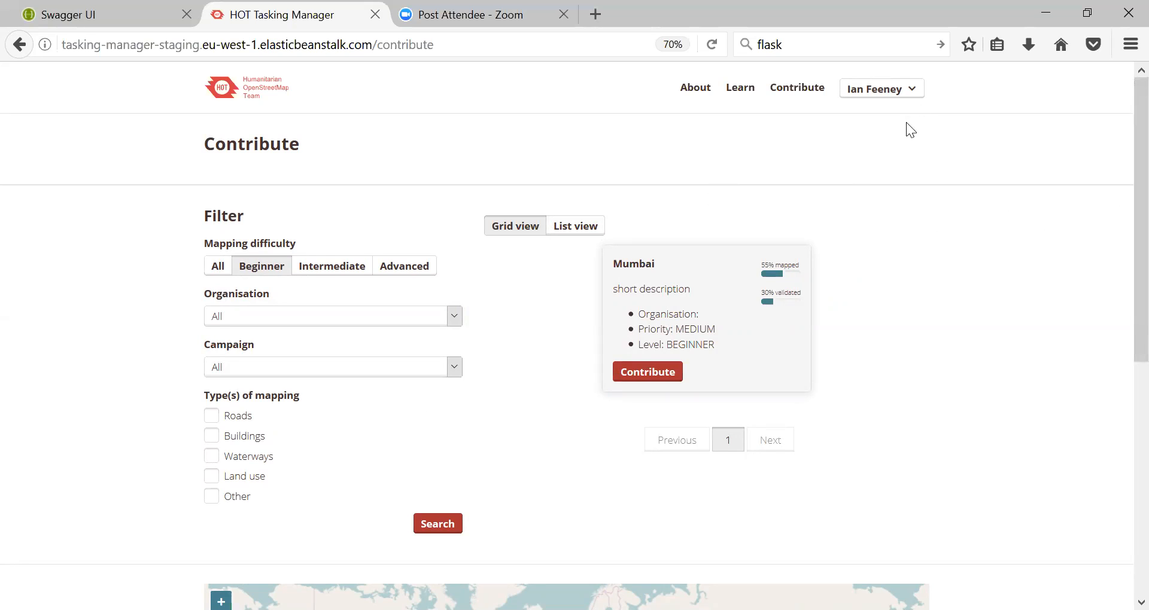
Step: Examine the choices offered by the organisation filter and close the list without changing it
{"action": "left_click", "coordinate": [458, 318]}
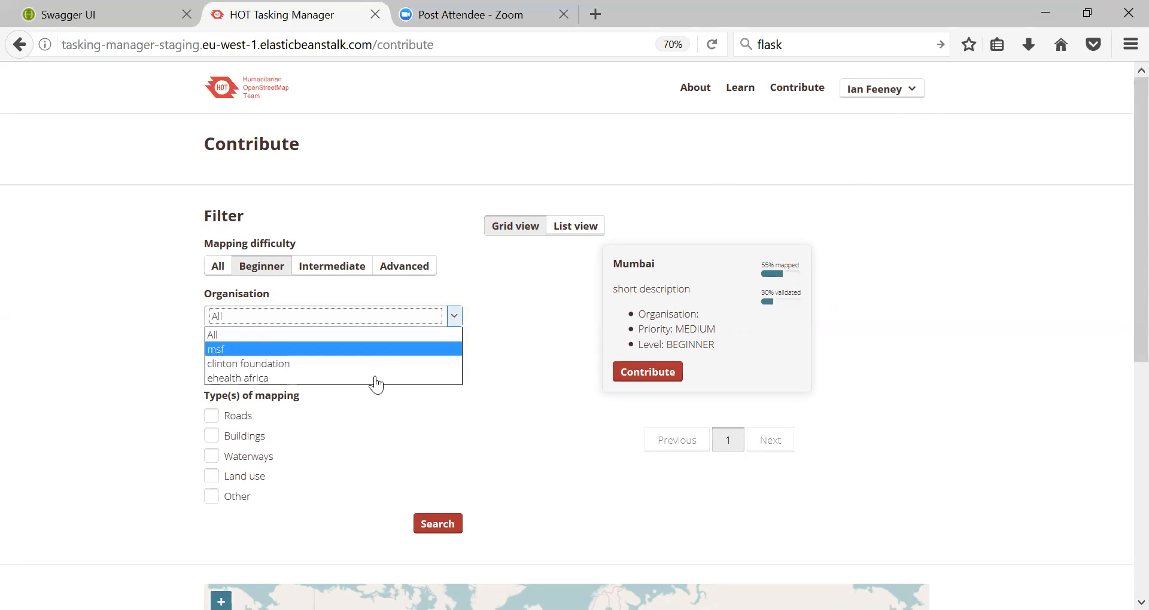
{"action": "left_click", "coordinate": [509, 307]}
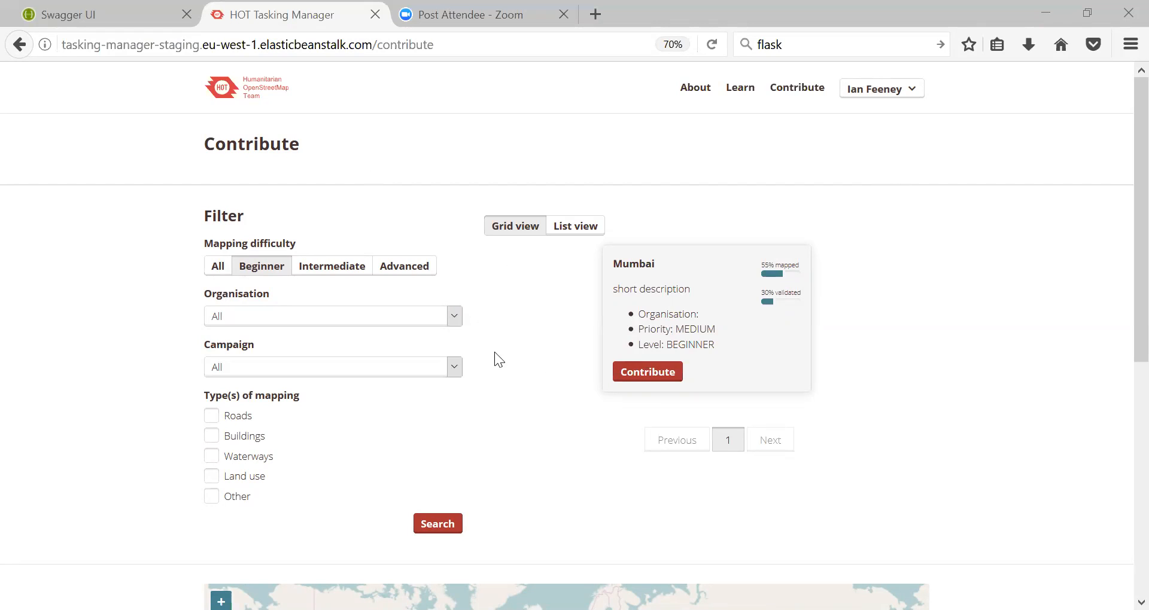
{"action": "left_click", "coordinate": [454, 318]}
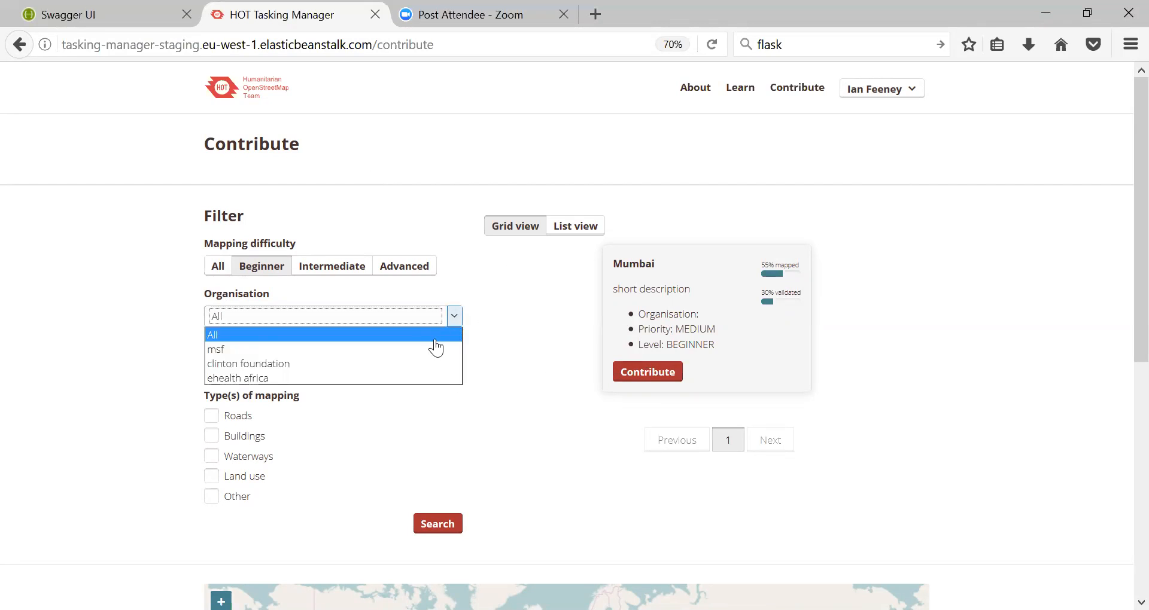
{"action": "left_click", "coordinate": [498, 278]}
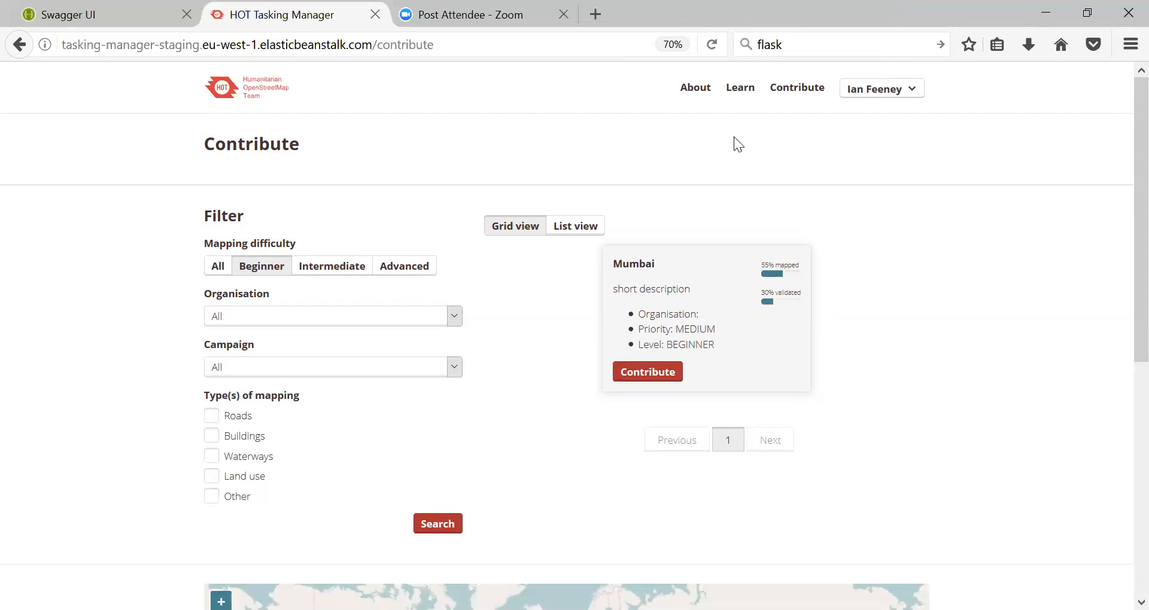
Step: Start creating a new project and draw a five-sided area of interest on the map around Bondoukou and Sampa
{"action": "left_click", "coordinate": [914, 93]}
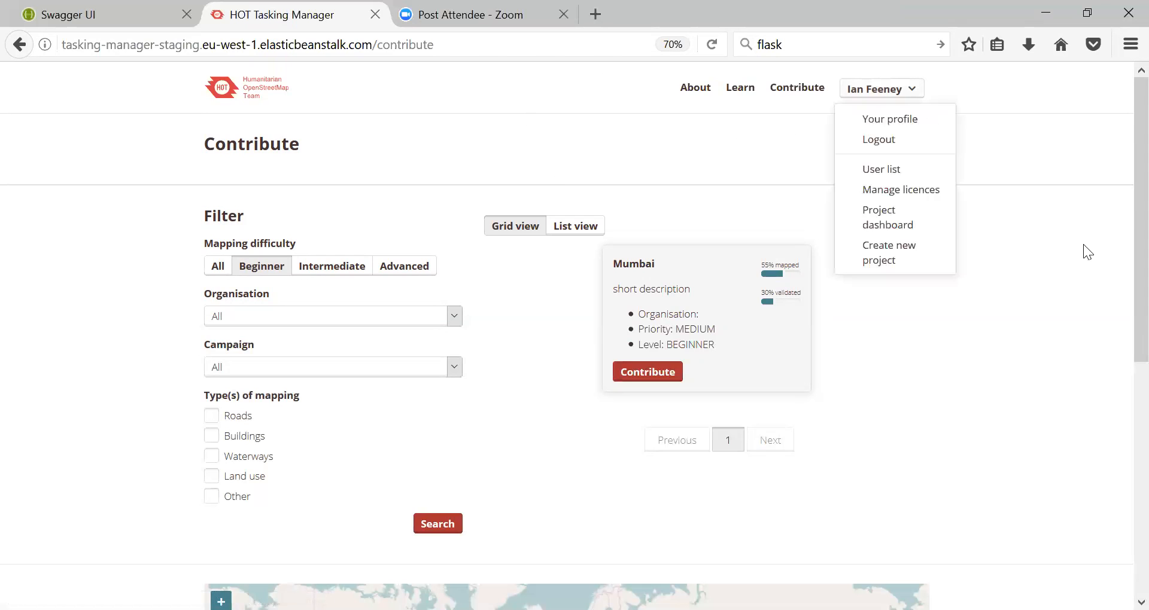
{"action": "left_click", "coordinate": [899, 255]}
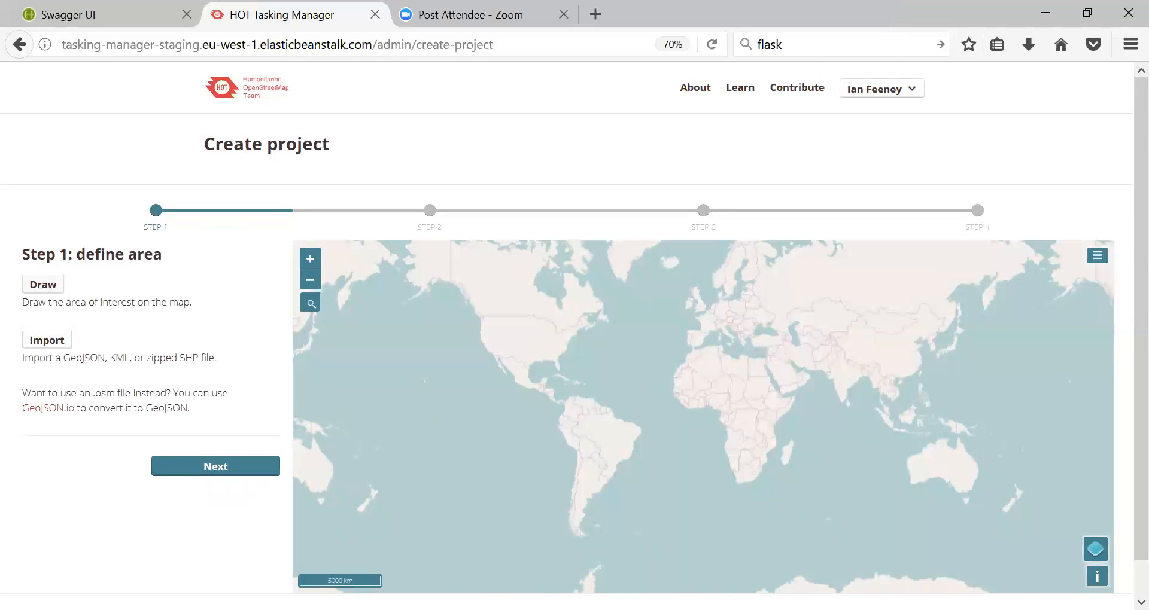
{"action": "left_click", "coordinate": [54, 292]}
{"action": "scroll", "coordinate": [723, 397], "scroll_direction": "up", "scroll_amount": 1}
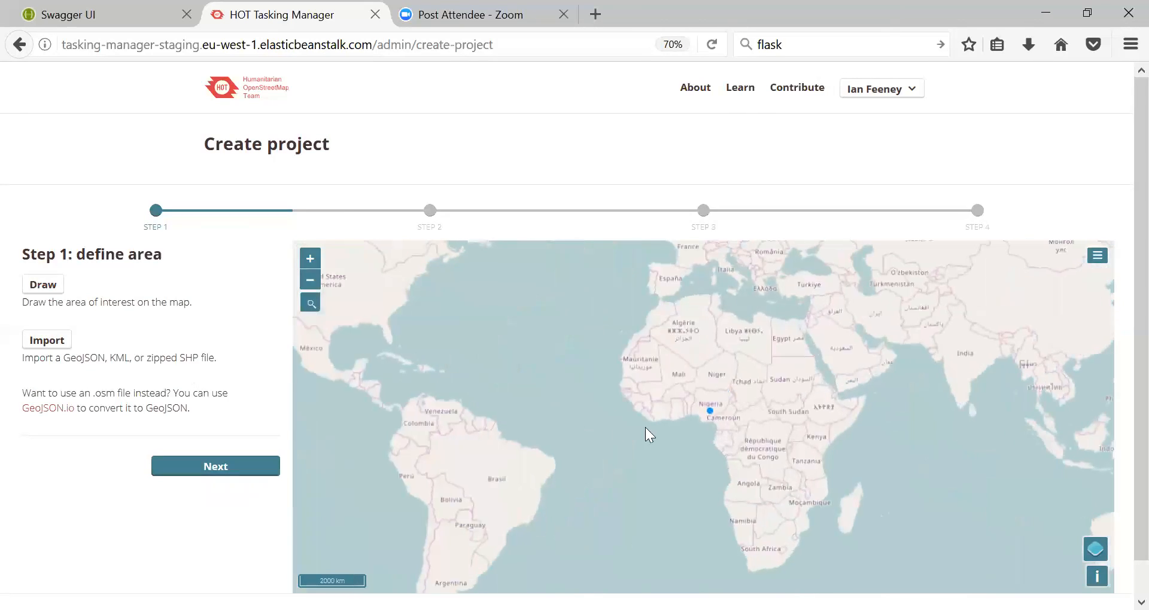
{"action": "scroll", "coordinate": [645, 427], "scroll_direction": "up", "scroll_amount": 3}
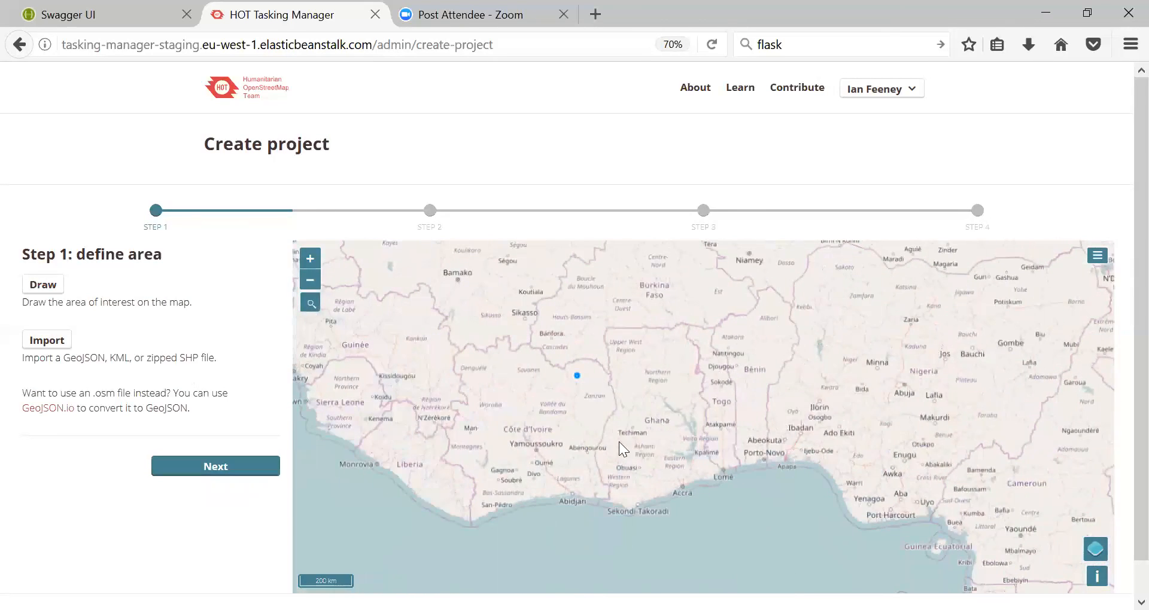
{"action": "scroll", "coordinate": [618, 442], "scroll_direction": "up", "scroll_amount": 3}
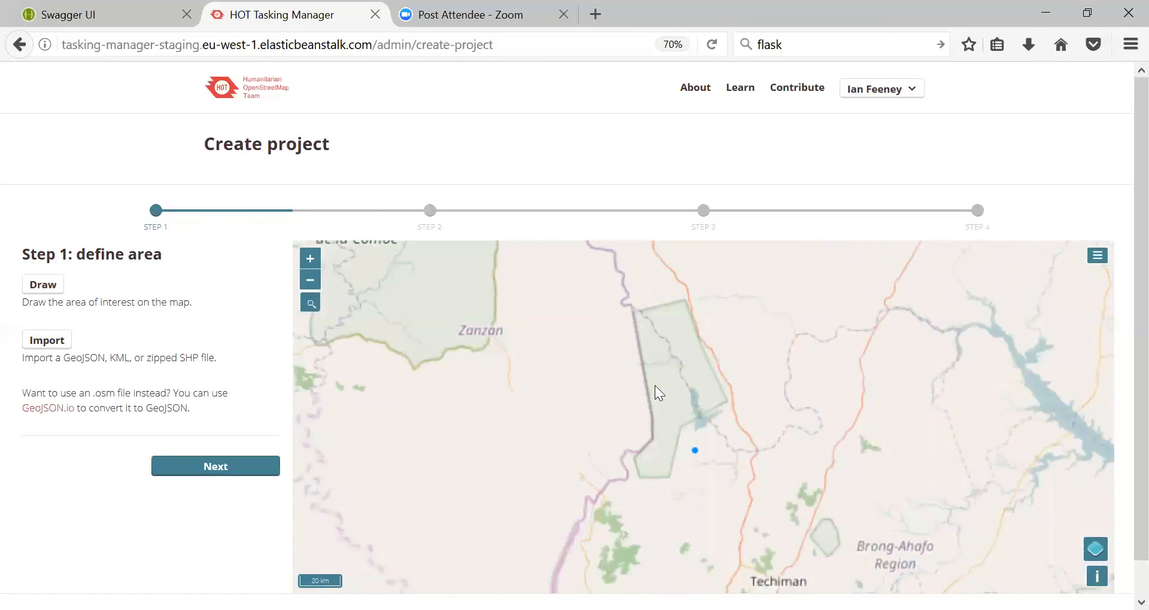
{"action": "scroll", "coordinate": [598, 496], "scroll_direction": "up", "scroll_amount": 1}
{"action": "left_click", "coordinate": [536, 415]}
{"action": "left_click", "coordinate": [631, 408]}
{"action": "left_click", "coordinate": [674, 524]}
{"action": "left_click", "coordinate": [563, 527]}
{"action": "double_click", "coordinate": [507, 482]}
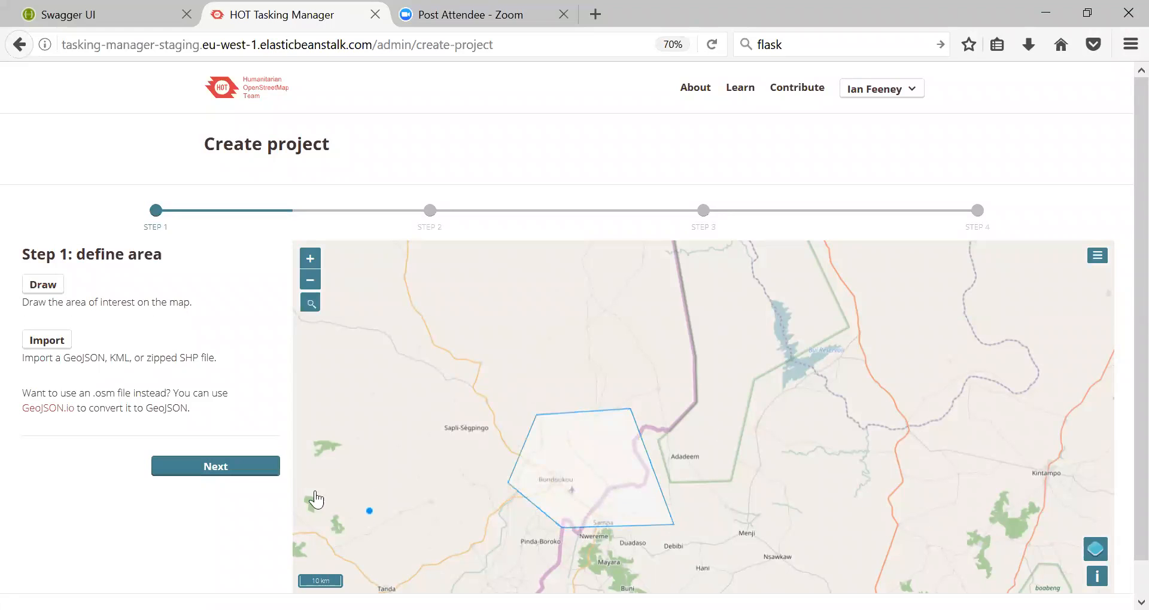
Step: Divide the drawn area into tasks with a square grid and proceed to setting the task sizes
{"action": "left_click", "coordinate": [236, 467]}
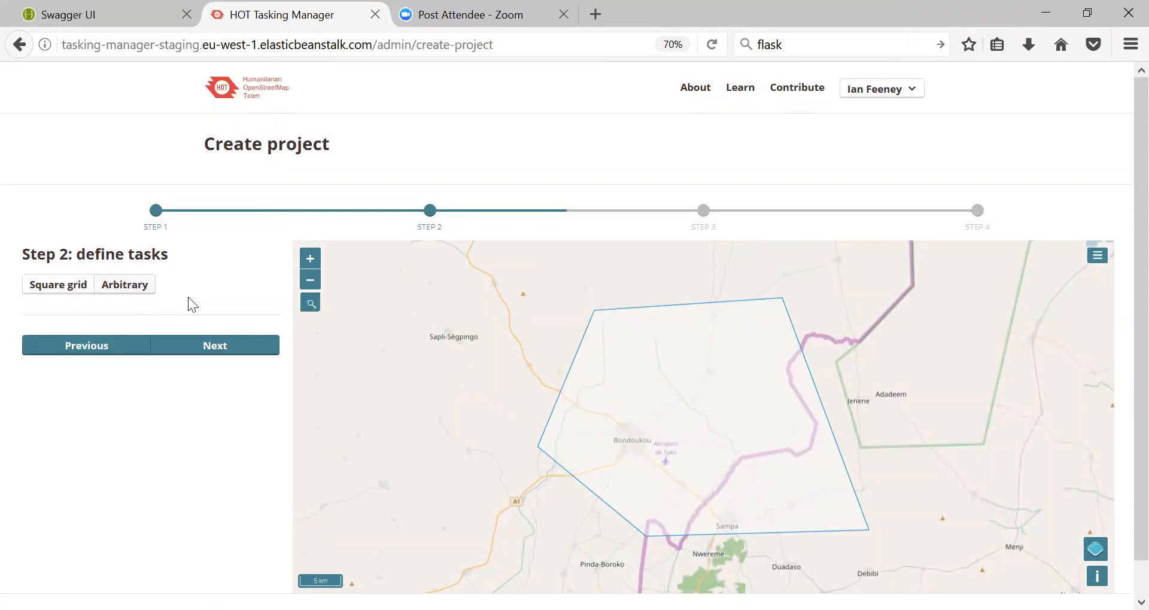
{"action": "left_click", "coordinate": [55, 295]}
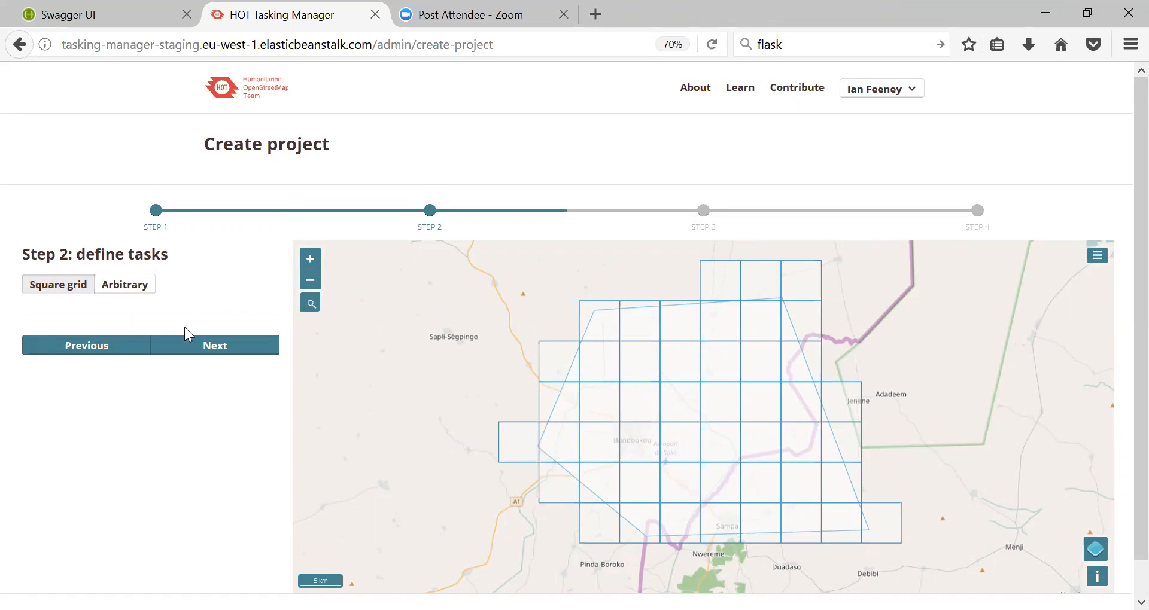
{"action": "left_click", "coordinate": [215, 347]}
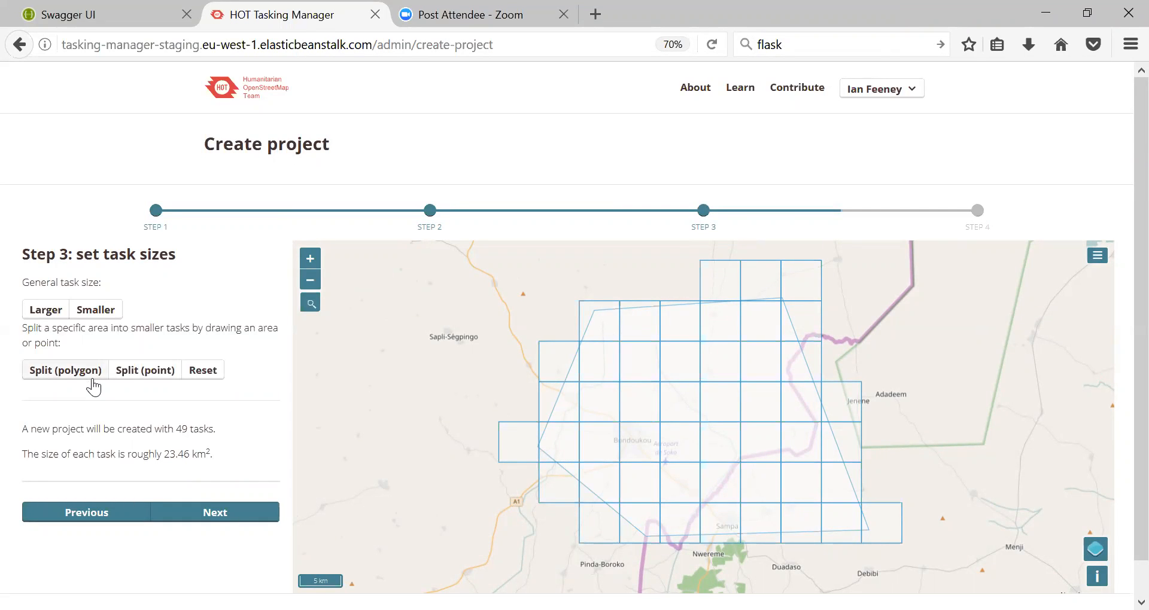
Step: Enlarge the general task size by one level, and reduce it until no smaller size is available
{"action": "left_click", "coordinate": [53, 313]}
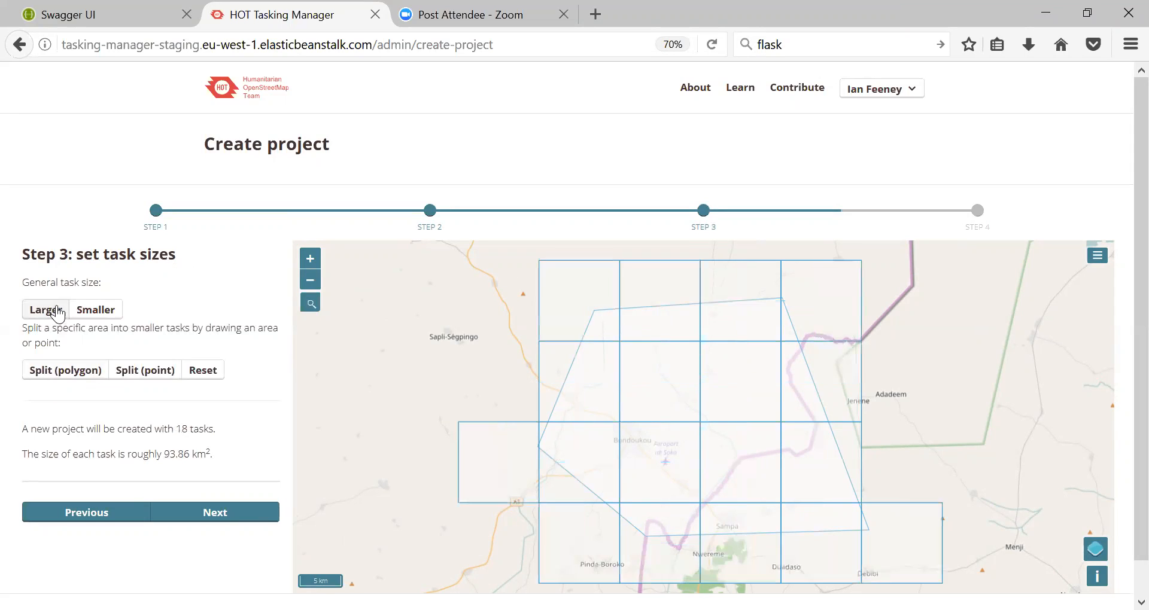
{"action": "left_click", "coordinate": [102, 310]}
{"action": "left_click", "coordinate": [100, 311]}
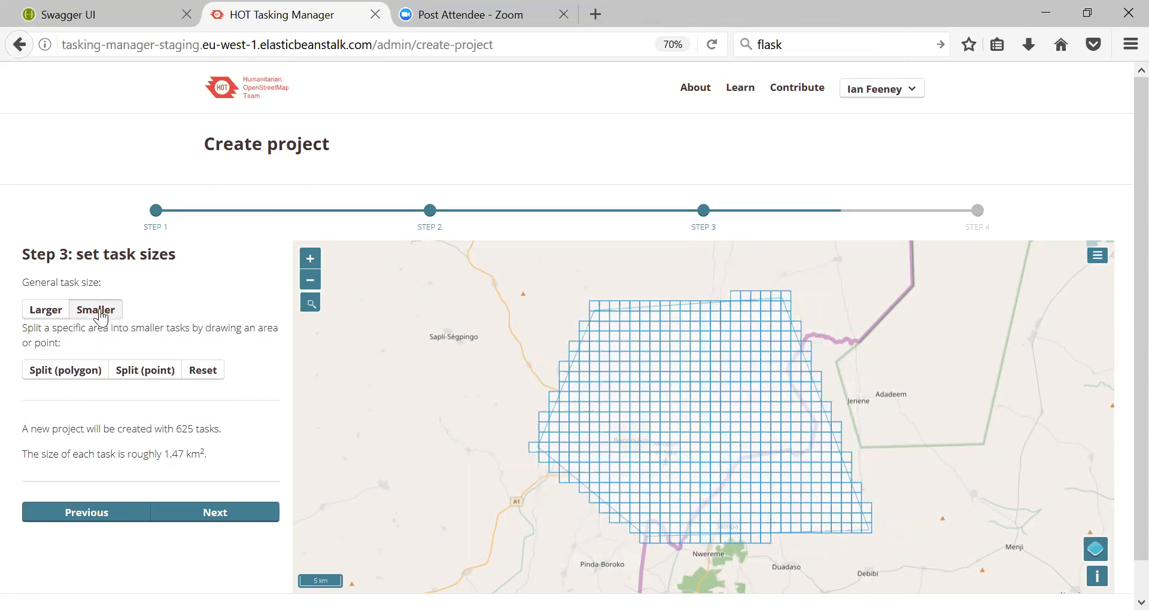
{"action": "left_click", "coordinate": [100, 310]}
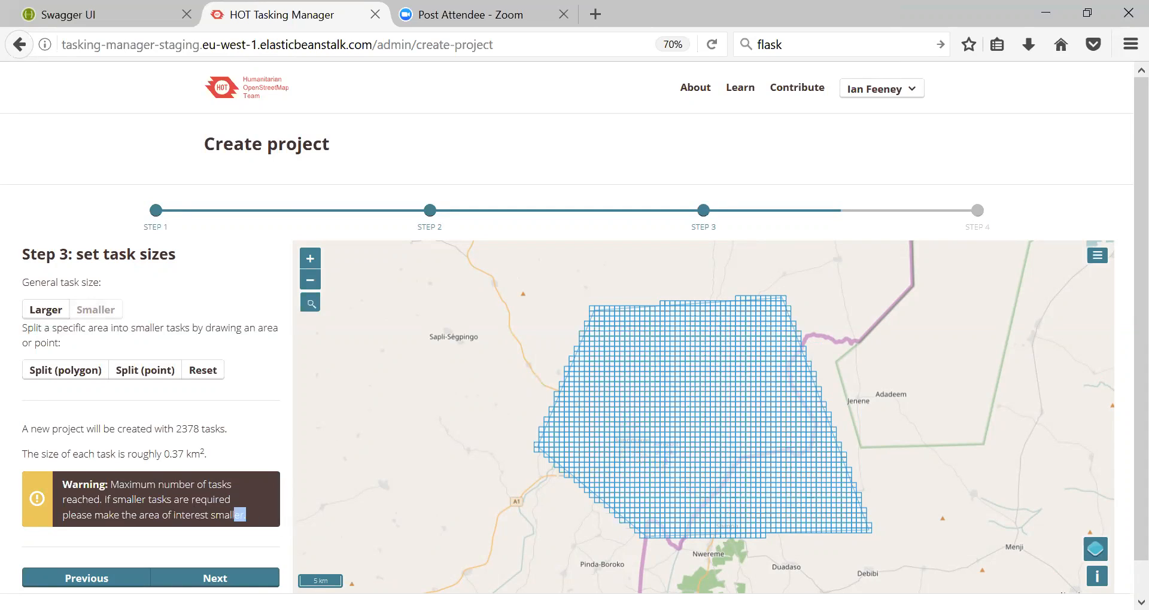
Step: Highlight the warning's advice on the area of interest and make the general task size one level larger
{"action": "left_click_drag", "start_coordinate": [246, 516], "coordinate": [88, 500]}
{"action": "left_click_drag", "start_coordinate": [243, 515], "coordinate": [62, 515]}
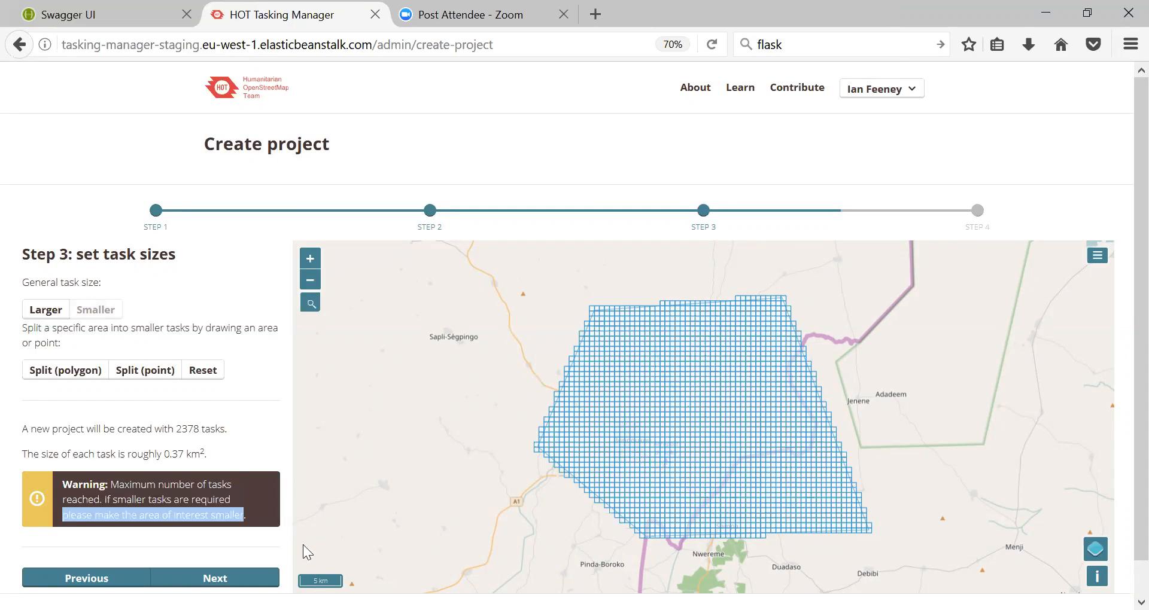
{"action": "left_click", "coordinate": [261, 499]}
{"action": "left_click", "coordinate": [52, 309]}
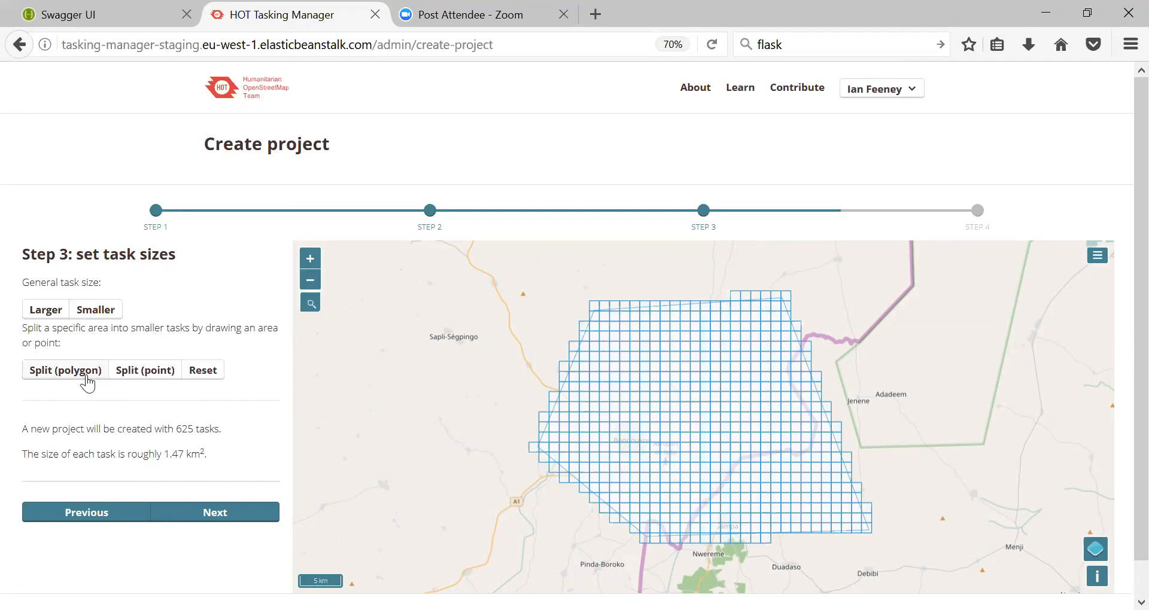
Step: Switch the map background to MapBox Aerial imagery
{"action": "left_click", "coordinate": [144, 377]}
{"action": "mouse_move", "coordinate": [1096, 549]}
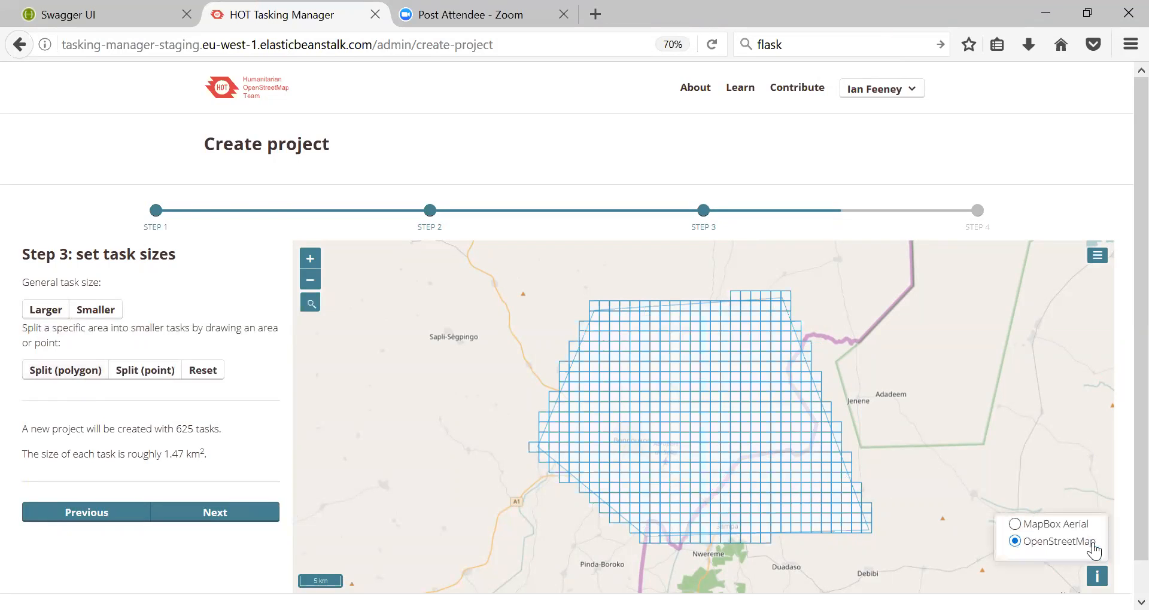
{"action": "left_click", "coordinate": [1028, 527]}
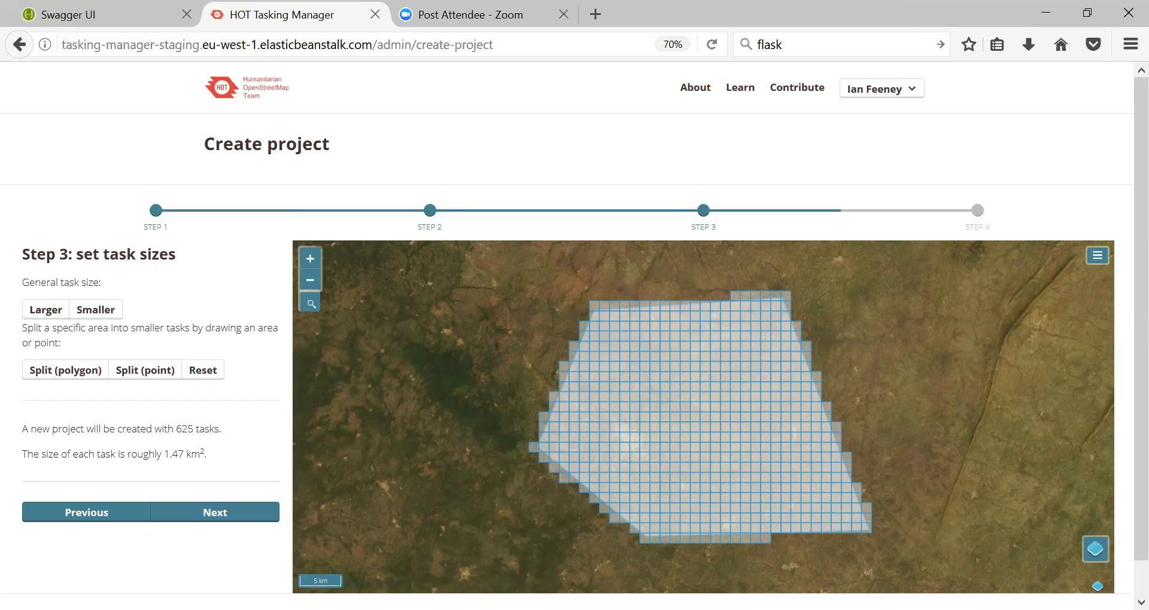
Step: Go back to the area definition, regenerate the square task grid and proceed to the task sizes
{"action": "left_click", "coordinate": [87, 514]}
{"action": "left_click", "coordinate": [90, 353]}
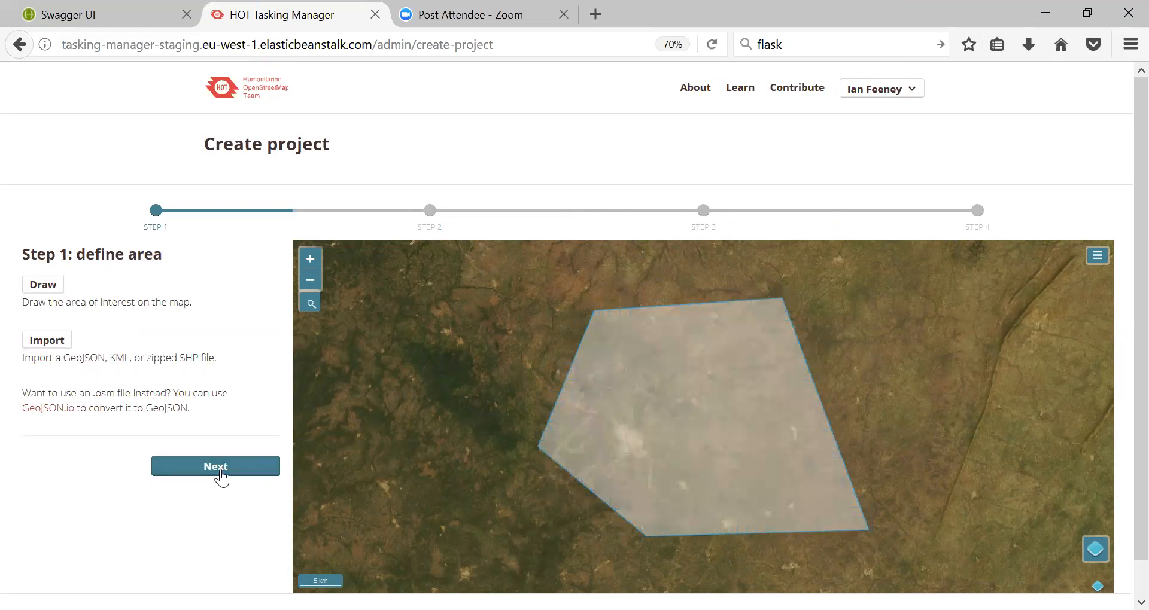
{"action": "left_click", "coordinate": [216, 466]}
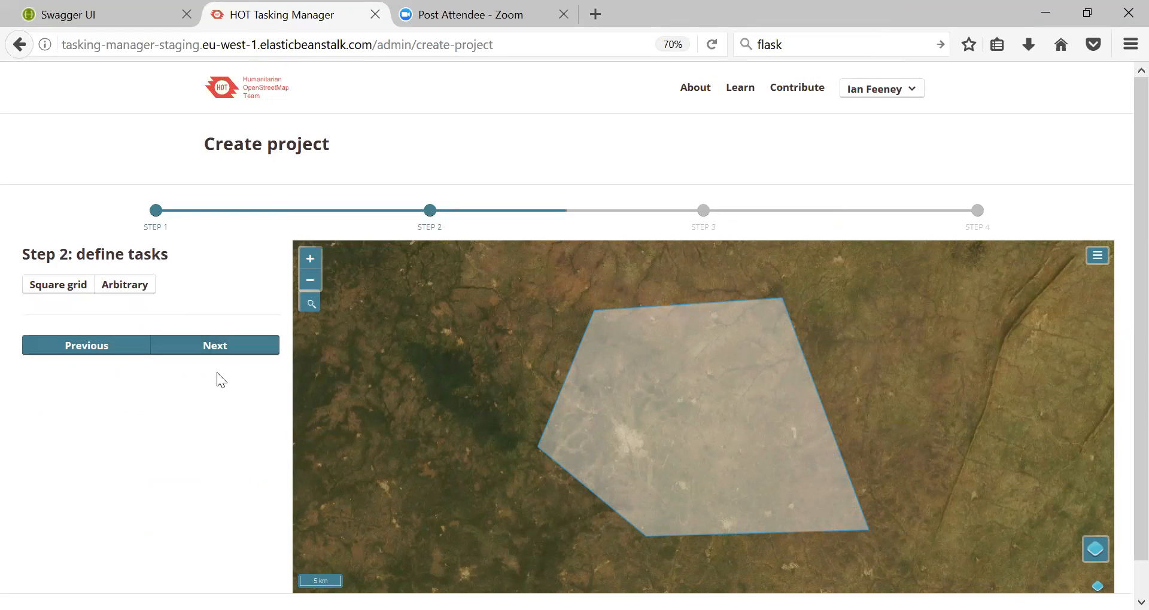
{"action": "left_click", "coordinate": [55, 283]}
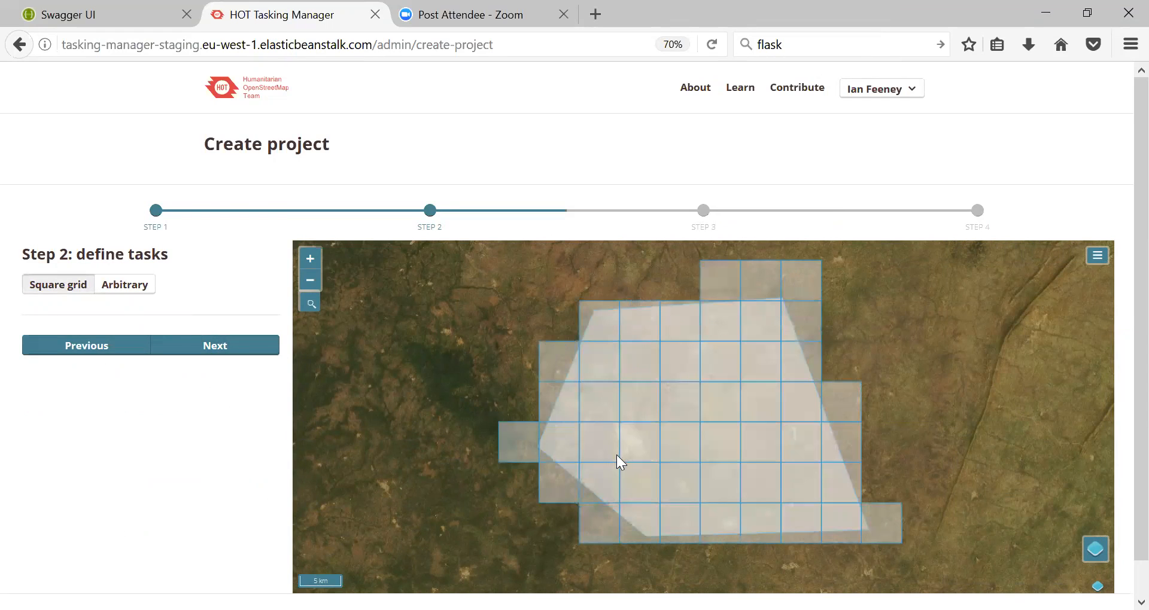
{"action": "left_click", "coordinate": [228, 350]}
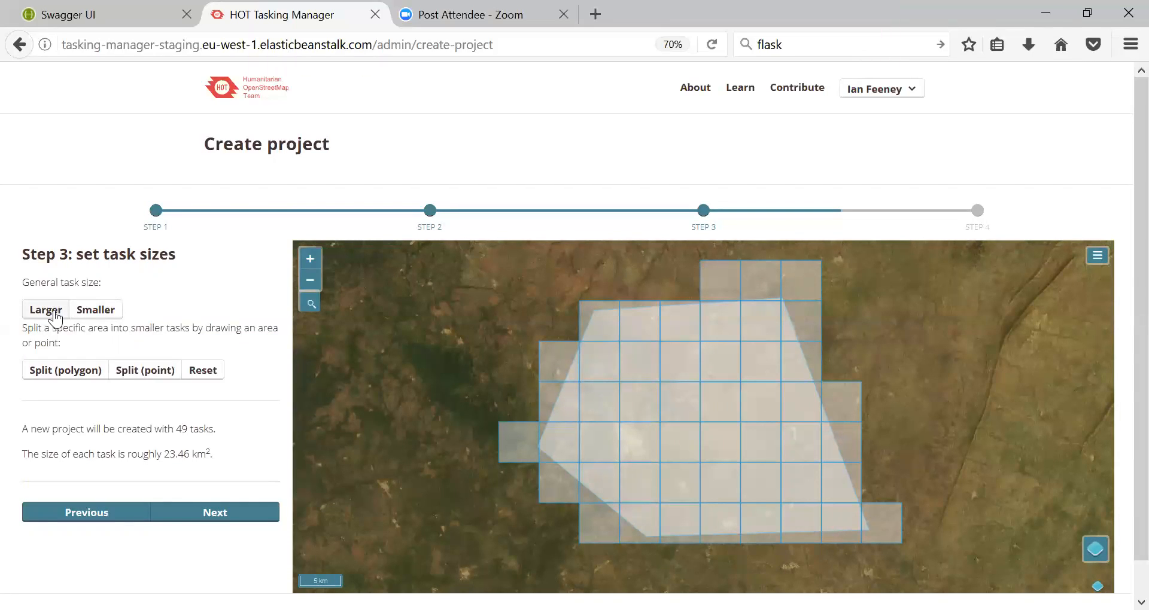
Step: Split the tasks in the west-central project area by drawing a four-sided polygon across a block three tasks wide and two high
{"action": "scroll", "coordinate": [737, 446], "scroll_direction": "up", "scroll_amount": 1}
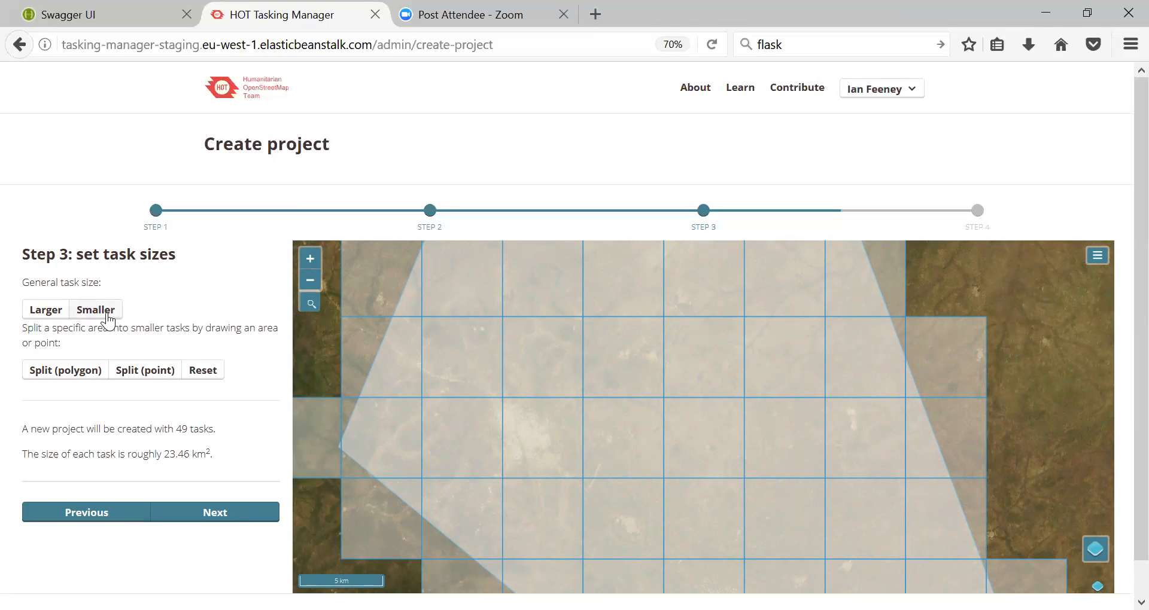
{"action": "left_click", "coordinate": [59, 371]}
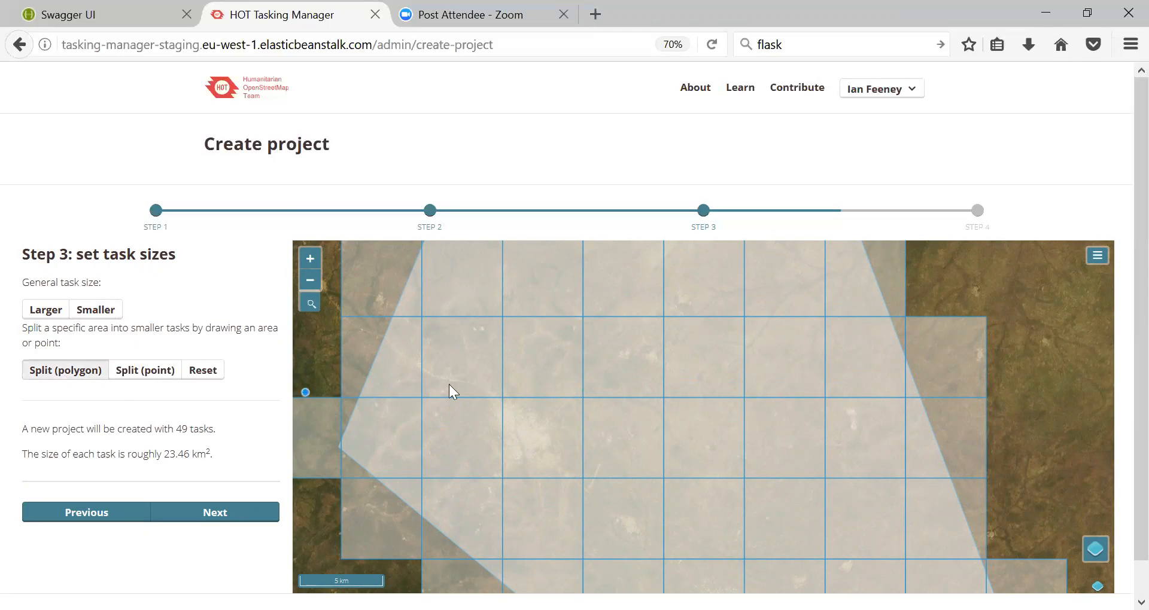
{"action": "left_click", "coordinate": [488, 376]}
{"action": "left_click", "coordinate": [620, 360]}
{"action": "left_click", "coordinate": [626, 460]}
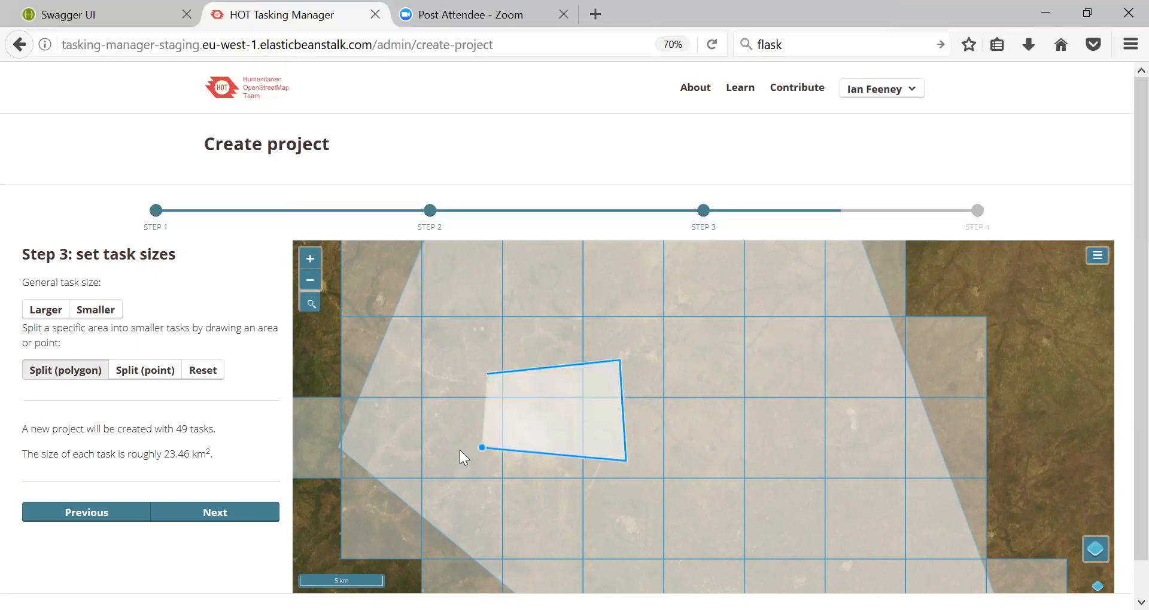
{"action": "double_click", "coordinate": [455, 451]}
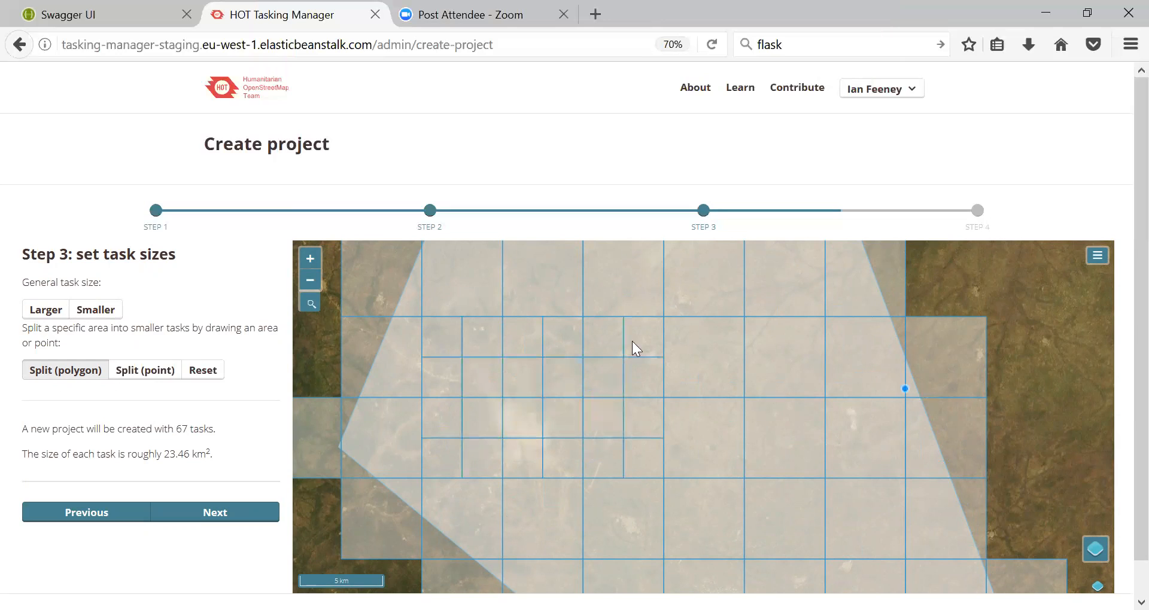
Step: Split the upper part of the subdivided block again with a smaller polygon spanning three by two of the small tasks
{"action": "left_click", "coordinate": [521, 336]}
{"action": "left_click", "coordinate": [569, 338]}
{"action": "left_click", "coordinate": [568, 379]}
{"action": "left_click", "coordinate": [518, 380]}
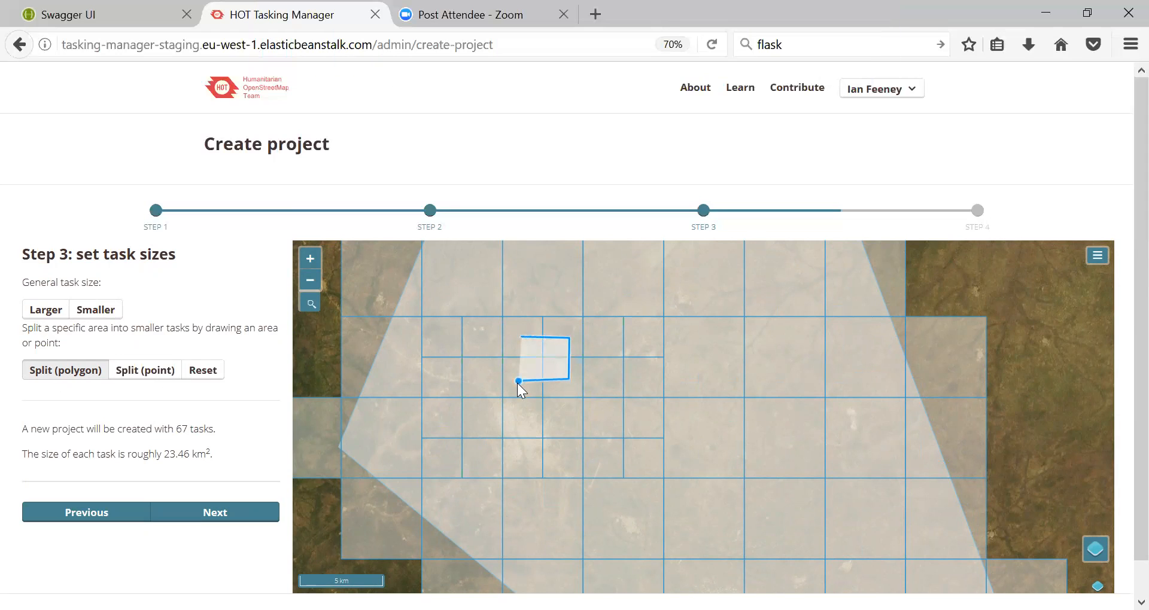
{"action": "double_click", "coordinate": [476, 376]}
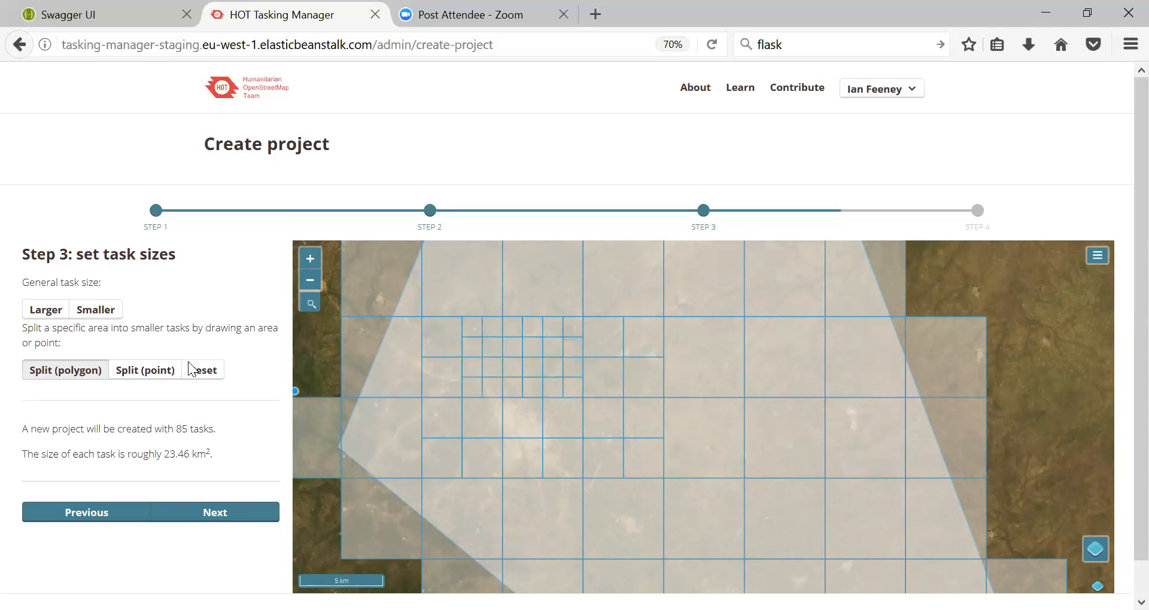
Step: Split three separate small tasks along the bottom row of the subdivided block using point splitting
{"action": "left_click", "coordinate": [153, 377]}
{"action": "left_click", "coordinate": [634, 460]}
{"action": "left_click", "coordinate": [533, 465]}
{"action": "left_click", "coordinate": [449, 462]}
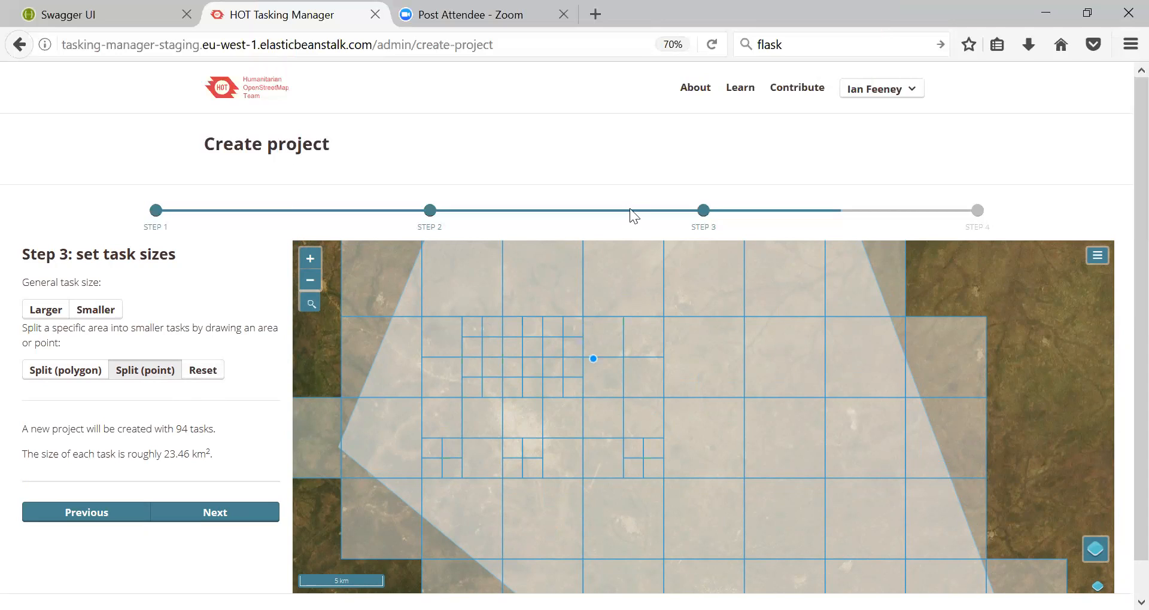
Step: Proceed to the review, name the project "Some part of the world" and create it
{"action": "left_click", "coordinate": [224, 519]}
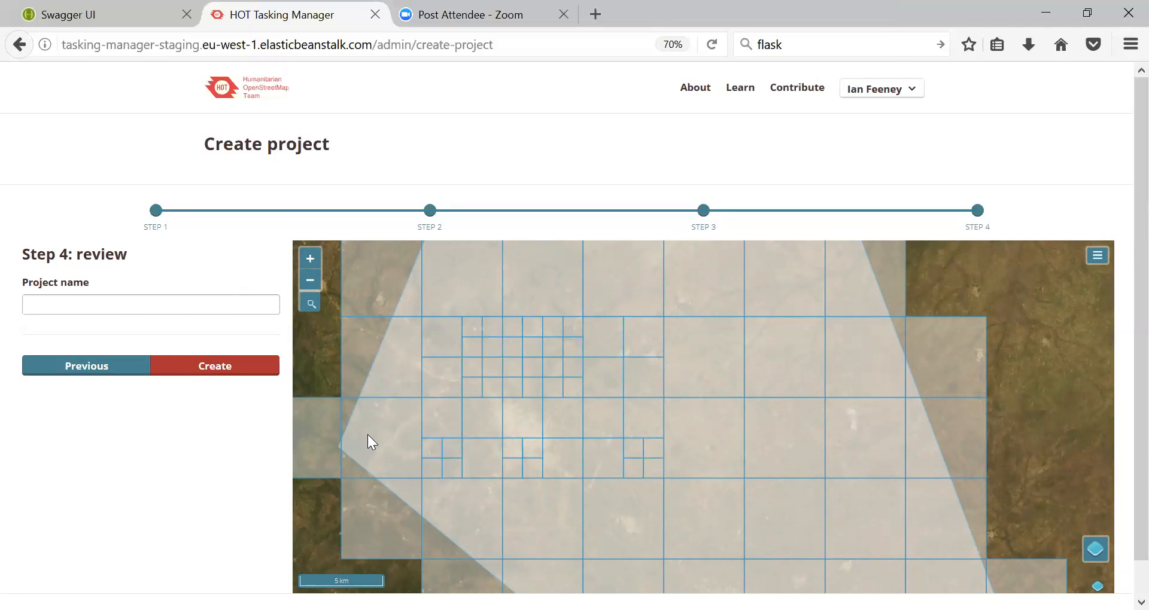
{"action": "type", "text": "Some part of the world"}
{"action": "left_click", "coordinate": [226, 370]}
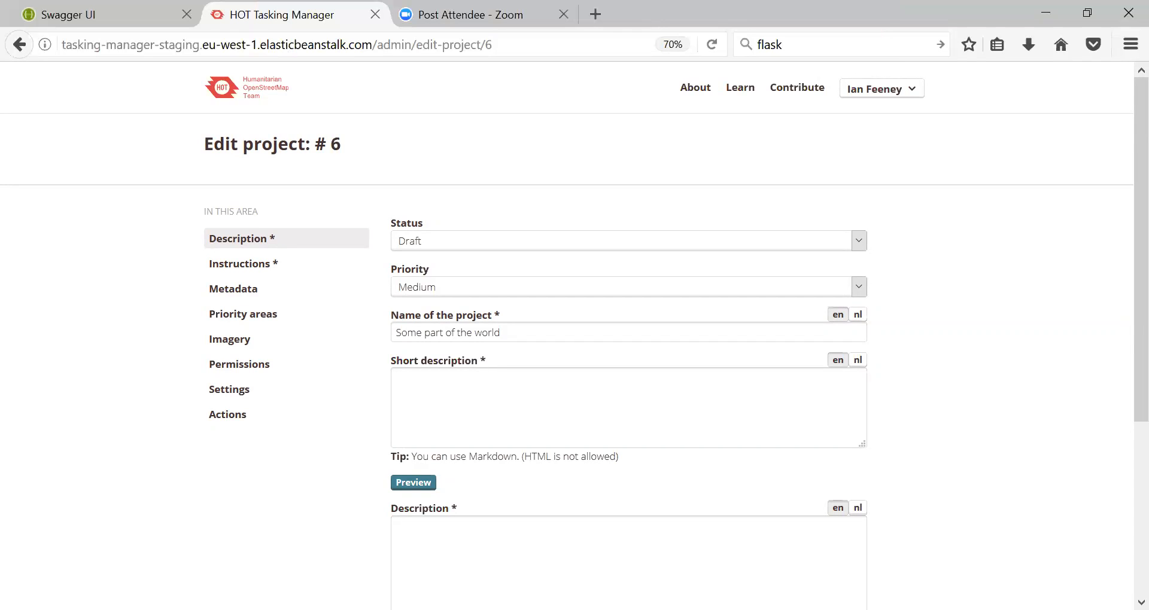
Step: Fill in the short description with "sddfhdakwkjwejfg" and the description with "rtyrtytwr"
{"action": "left_click", "coordinate": [396, 378]}
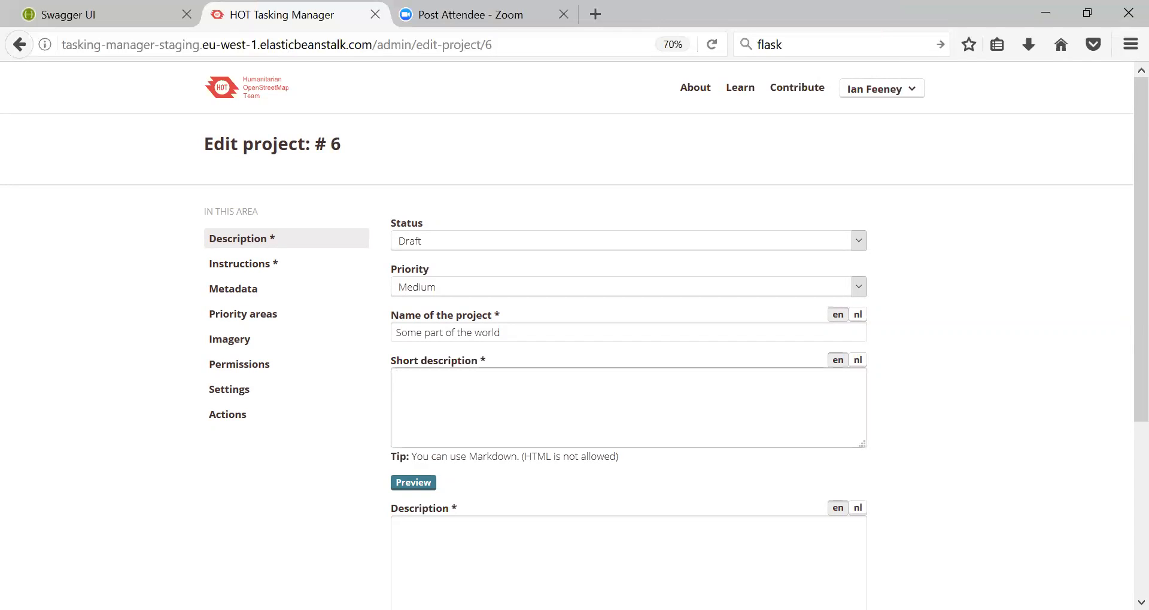
{"action": "type", "text": "sddfhdakwkjwejfg"}
{"action": "left_click", "coordinate": [515, 524]}
{"action": "type", "text": "rtyrtytwr"}
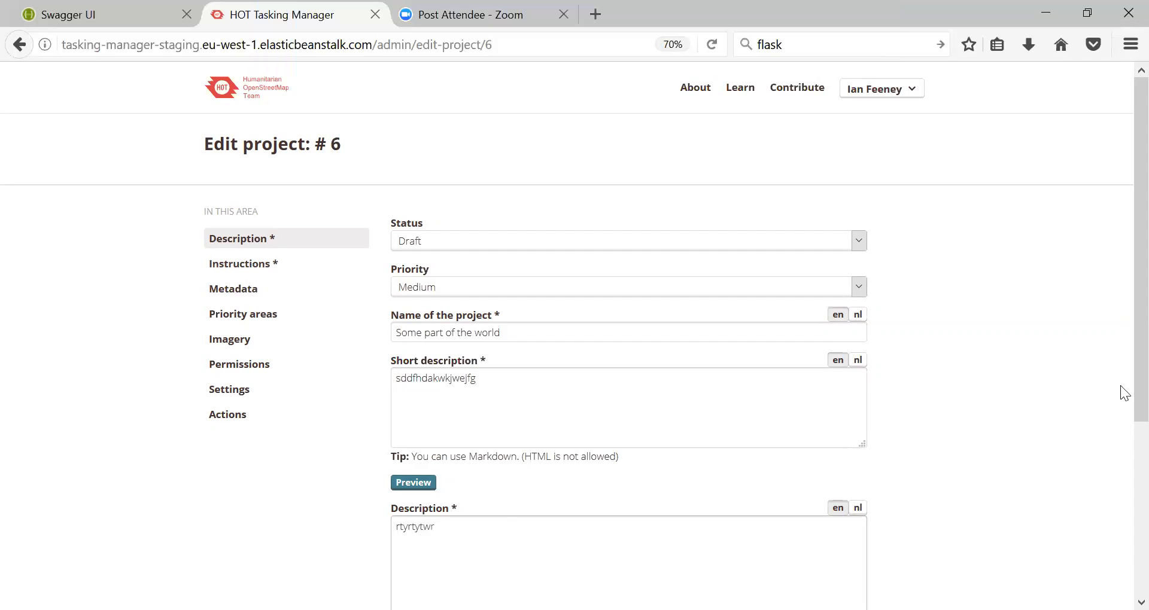
{"action": "left_click_drag", "start_coordinate": [1120, 342], "coordinate": [1120, 315]}
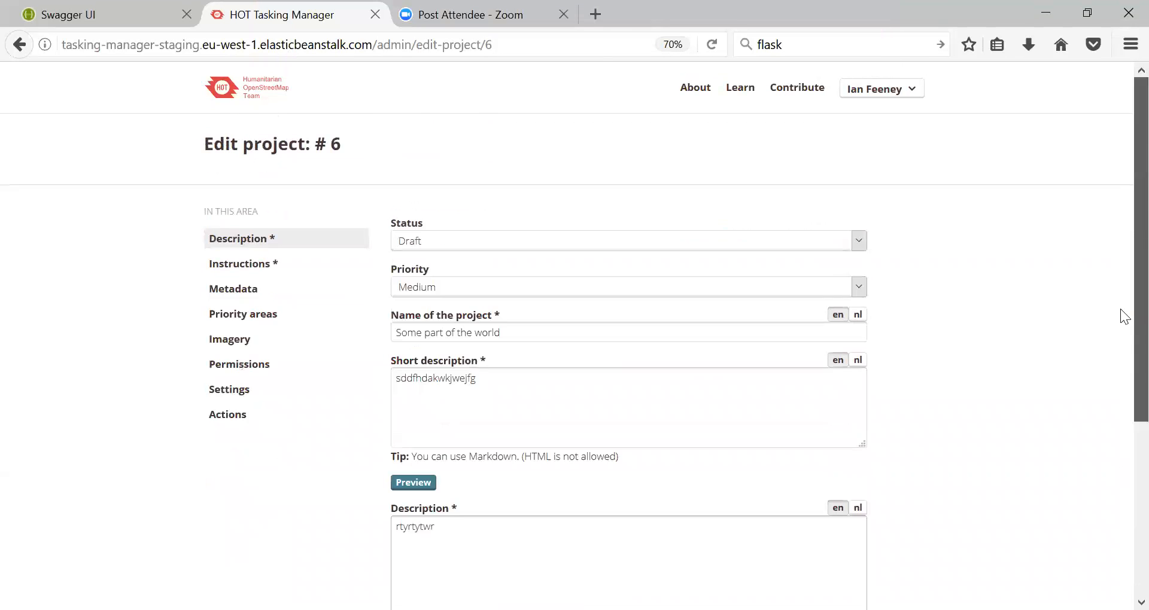
Step: Enter "tytrtyte5" as the project's detailed instructions
{"action": "left_click", "coordinate": [239, 264]}
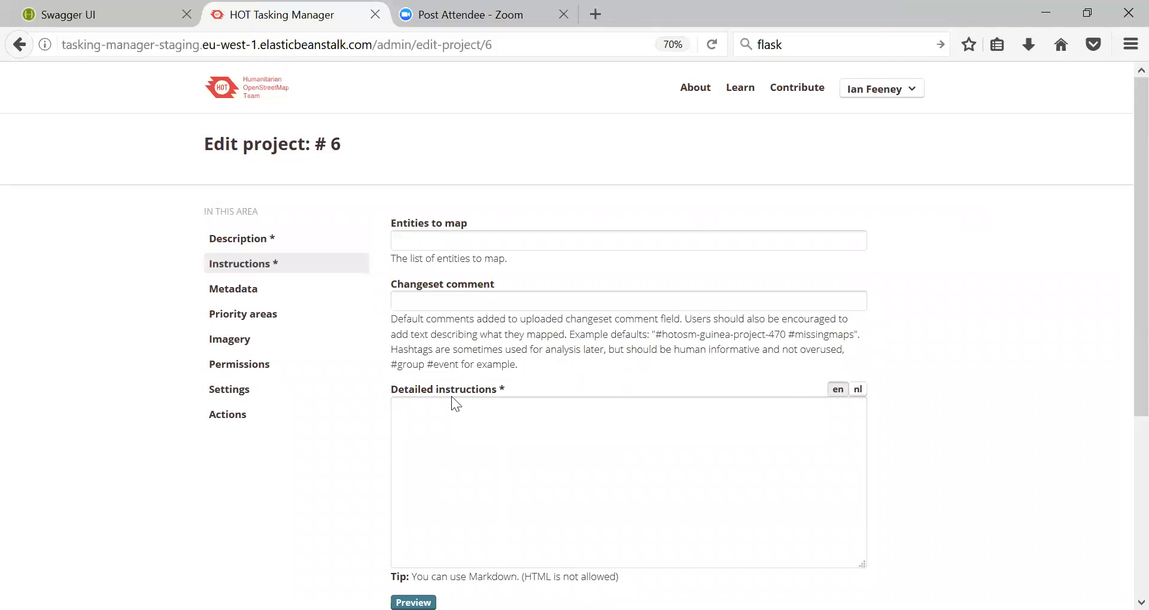
{"action": "type", "text": "tytrtyte5"}
{"action": "mouse_move", "coordinate": [1120, 289]}
{"action": "left_mouse_down"}
{"action": "mouse_move", "coordinate": [1119, 473]}
{"action": "mouse_move", "coordinate": [1119, 311]}
{"action": "left_mouse_up"}
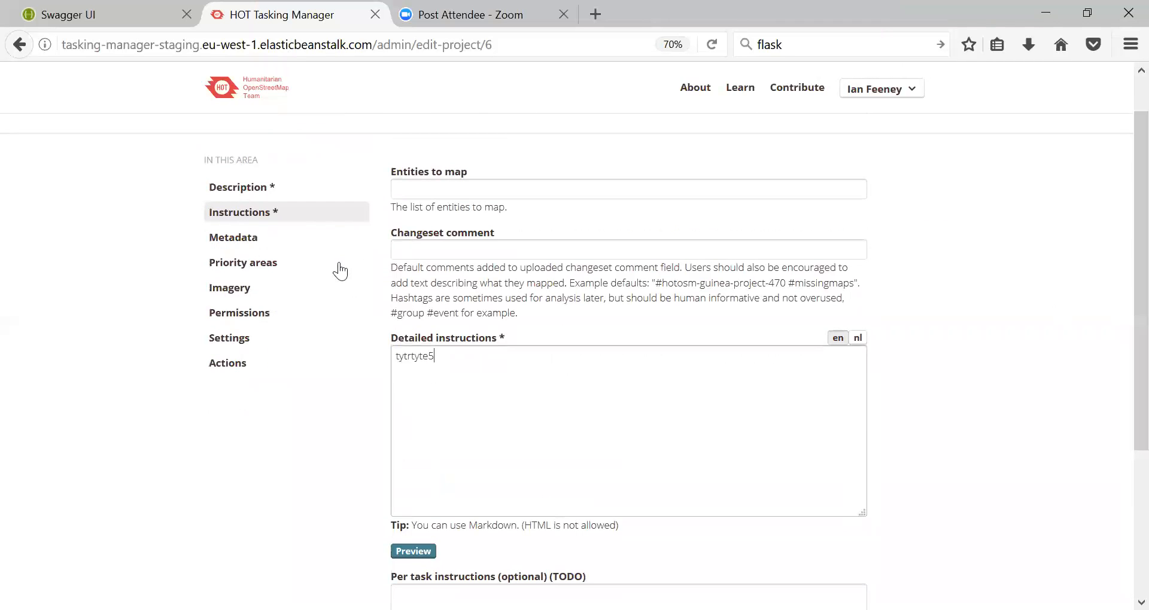
Step: In the project metadata, set the organisation tag to "clinton foundation" and the campaign tag to "malaria"
{"action": "left_click", "coordinate": [238, 237]}
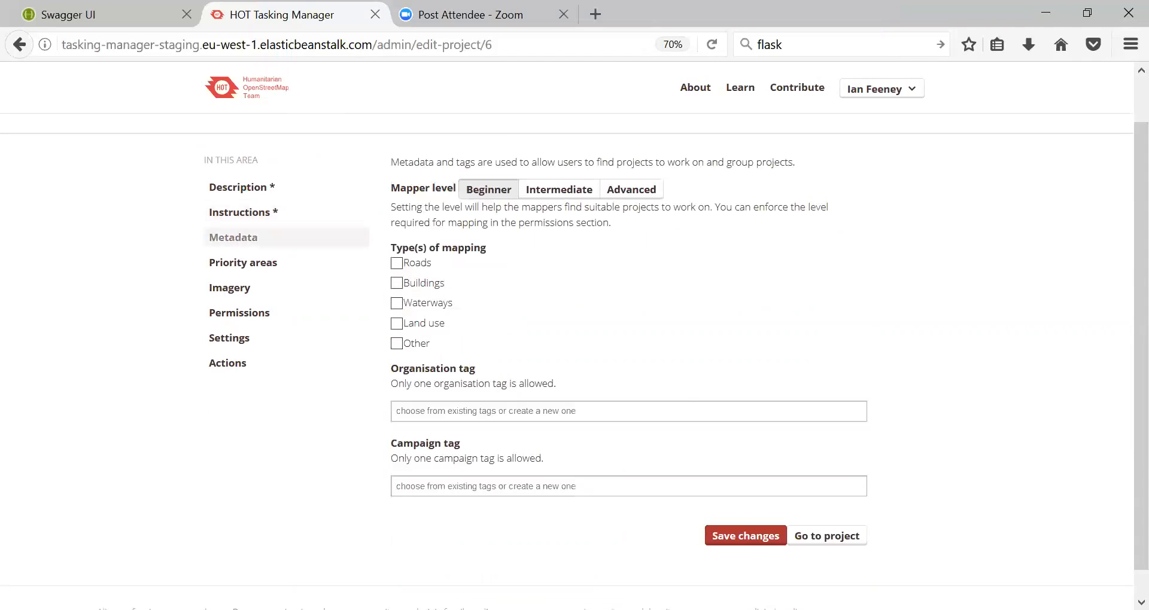
{"action": "scroll", "coordinate": [1120, 230], "scroll_direction": "up", "scroll_amount": 2}
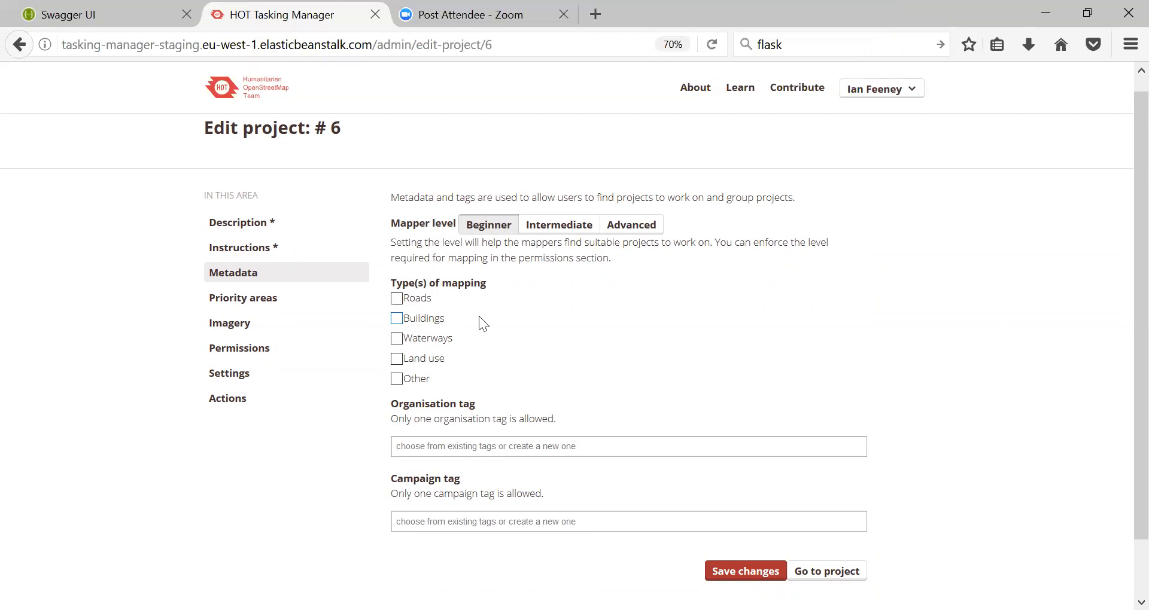
{"action": "left_click", "coordinate": [606, 442]}
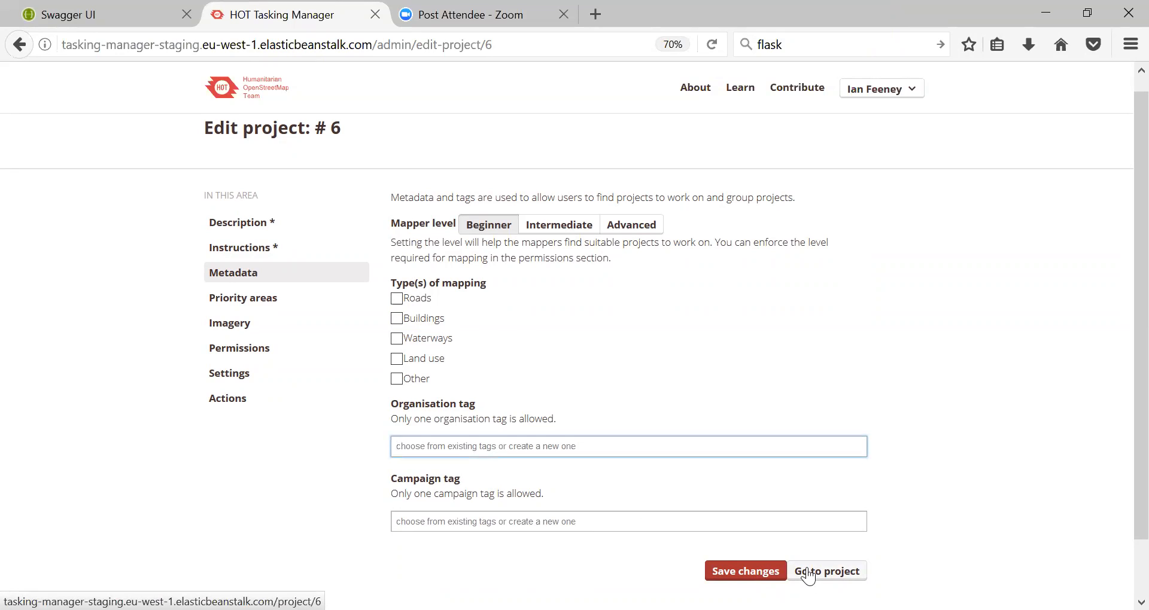
{"action": "type", "text": "msf"}
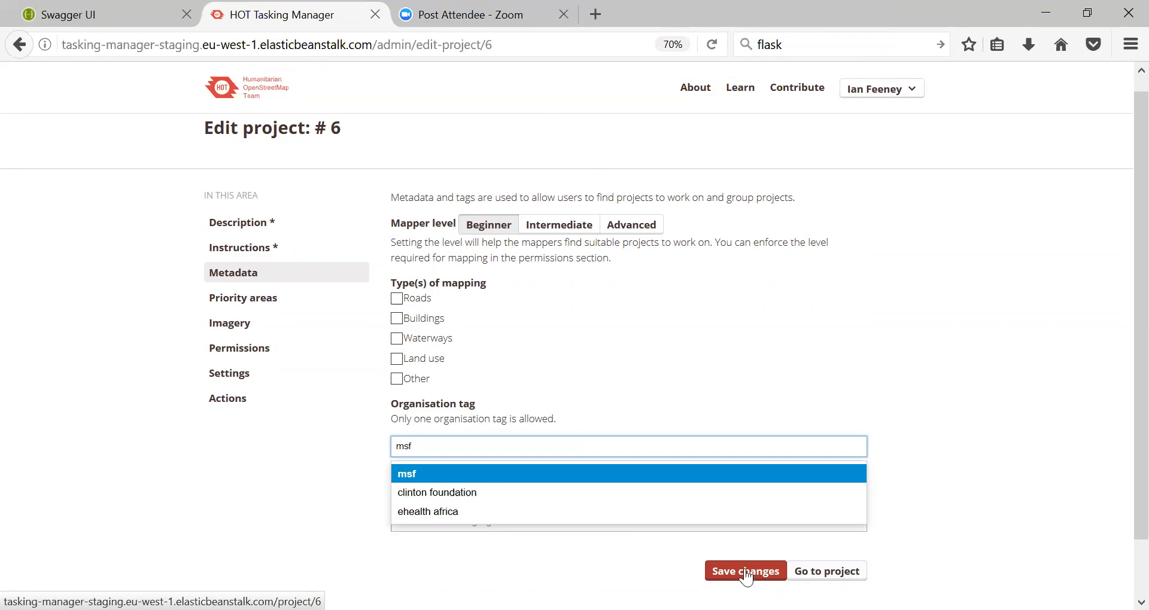
{"action": "left_click", "coordinate": [477, 499]}
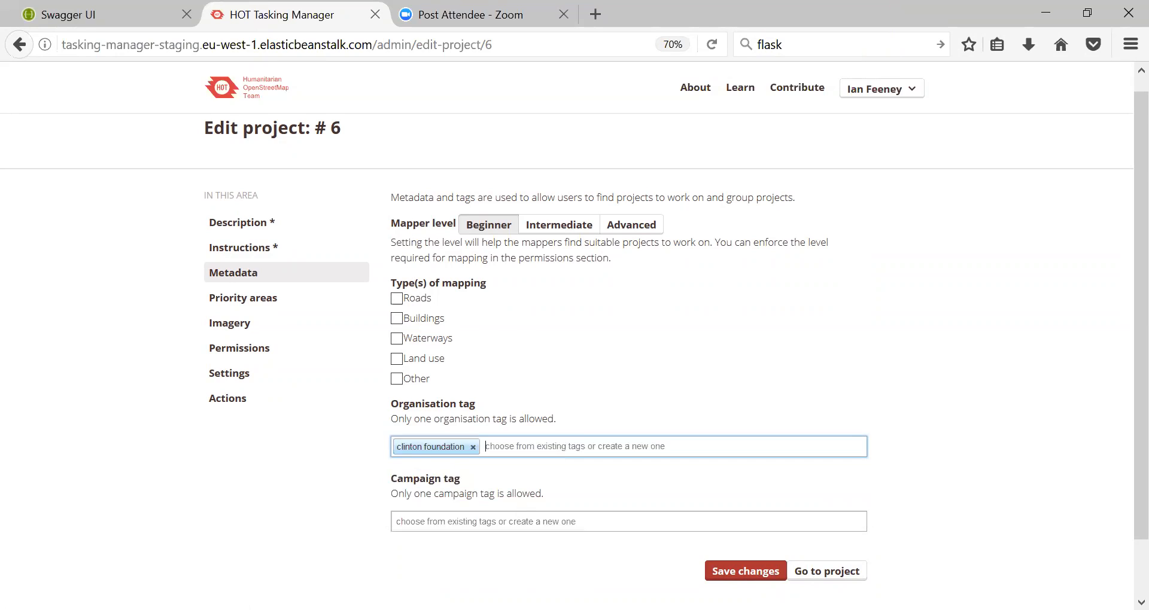
{"action": "key", "text": "Tab"}
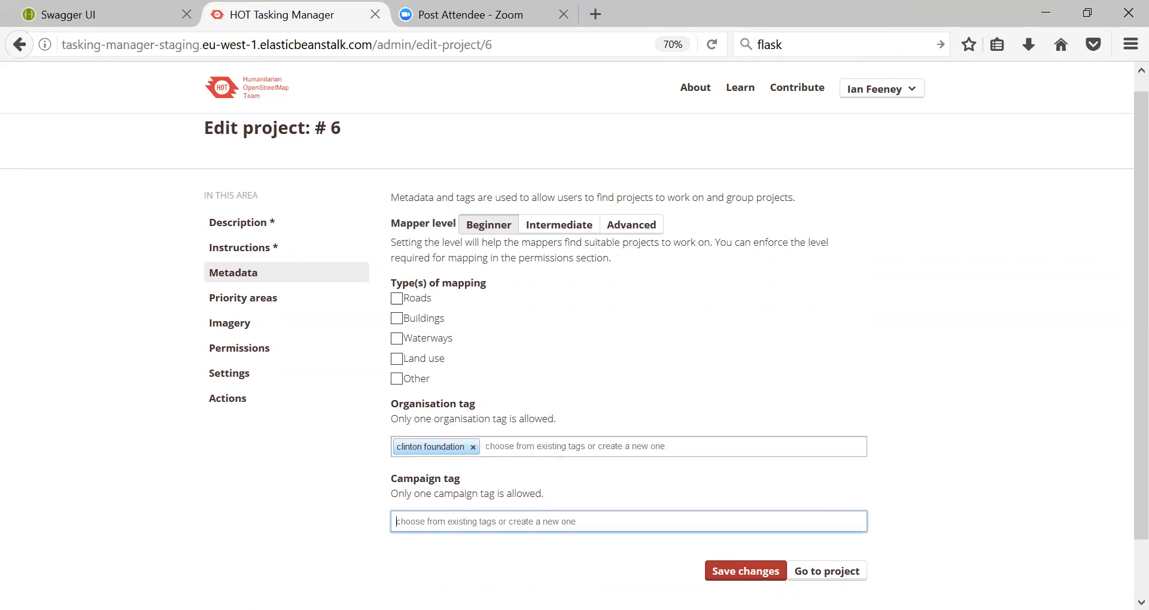
{"action": "type", "text": "mal"}
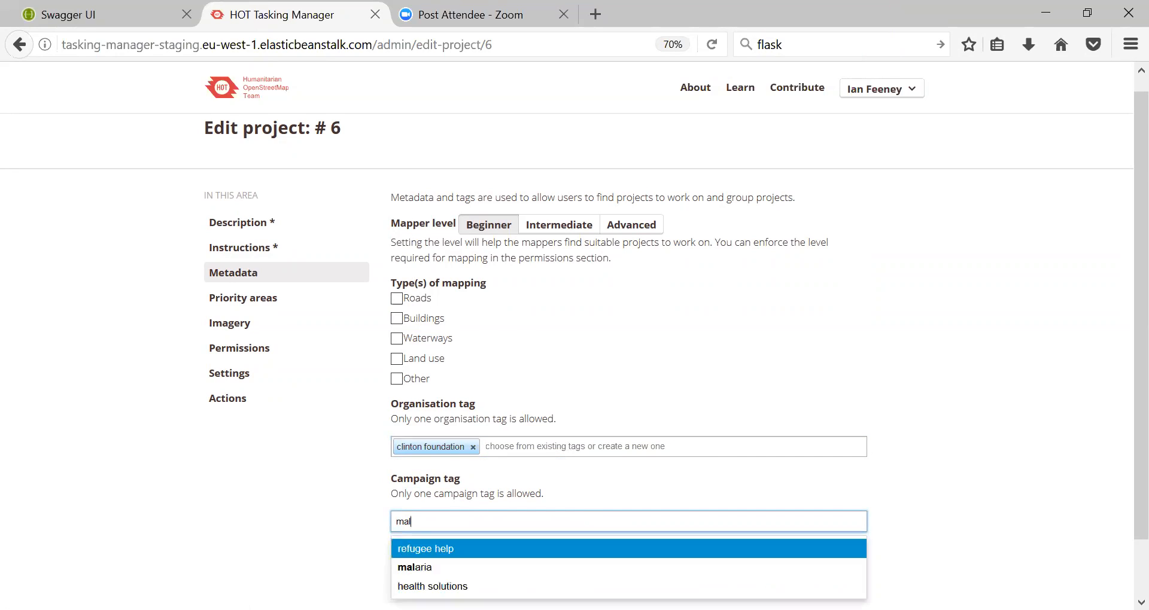
{"action": "left_click", "coordinate": [398, 567]}
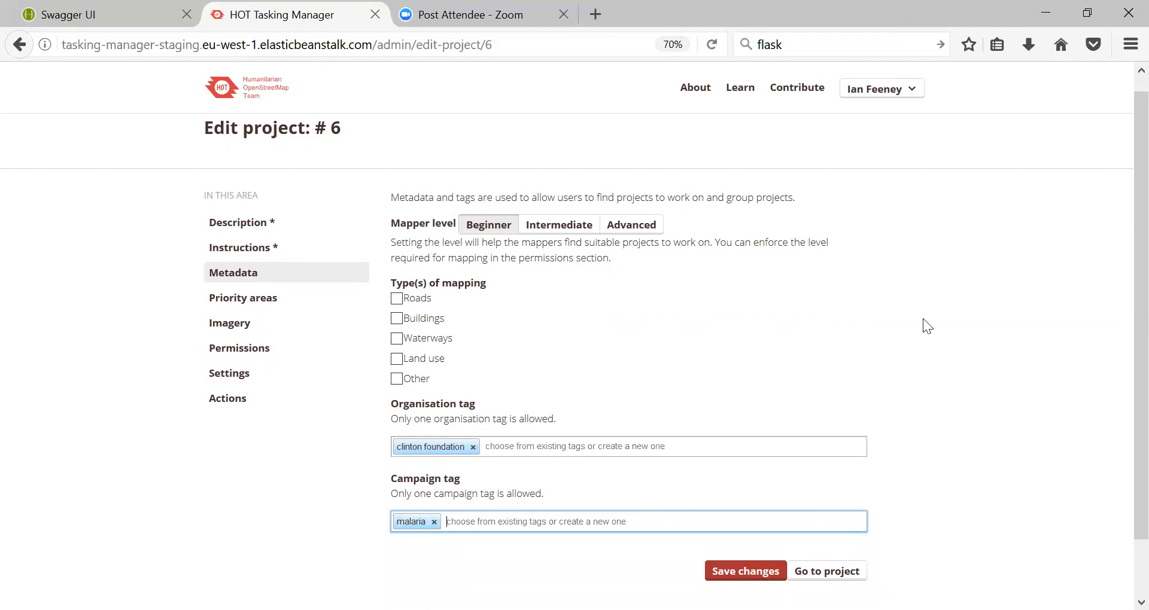
Step: View the project's priority areas and its imagery settings
{"action": "left_click", "coordinate": [274, 300]}
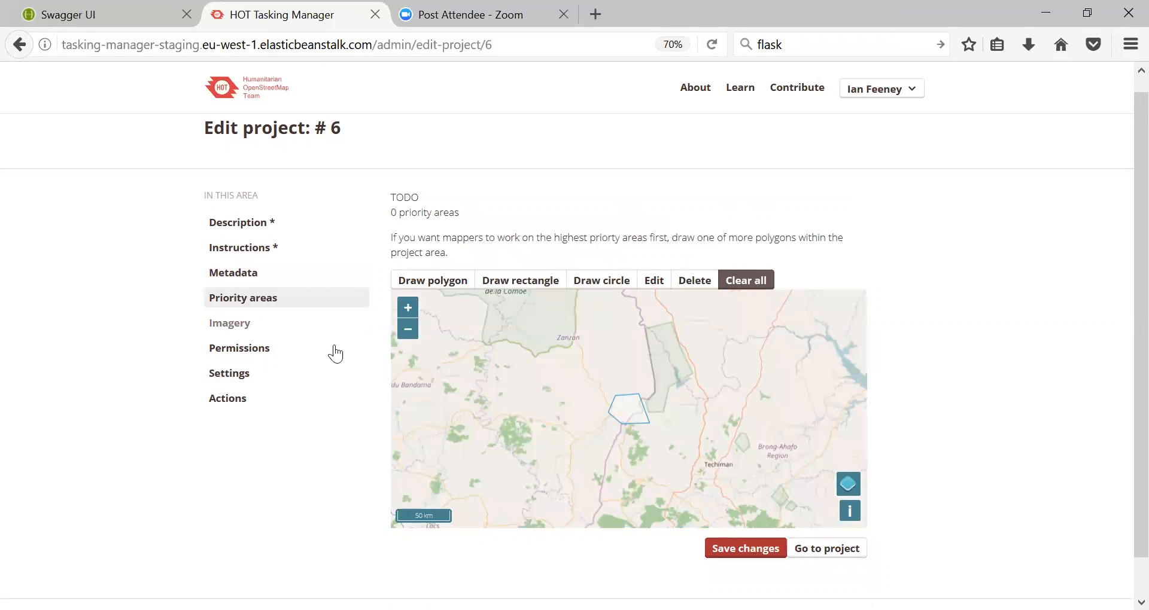
{"action": "left_click", "coordinate": [238, 326]}
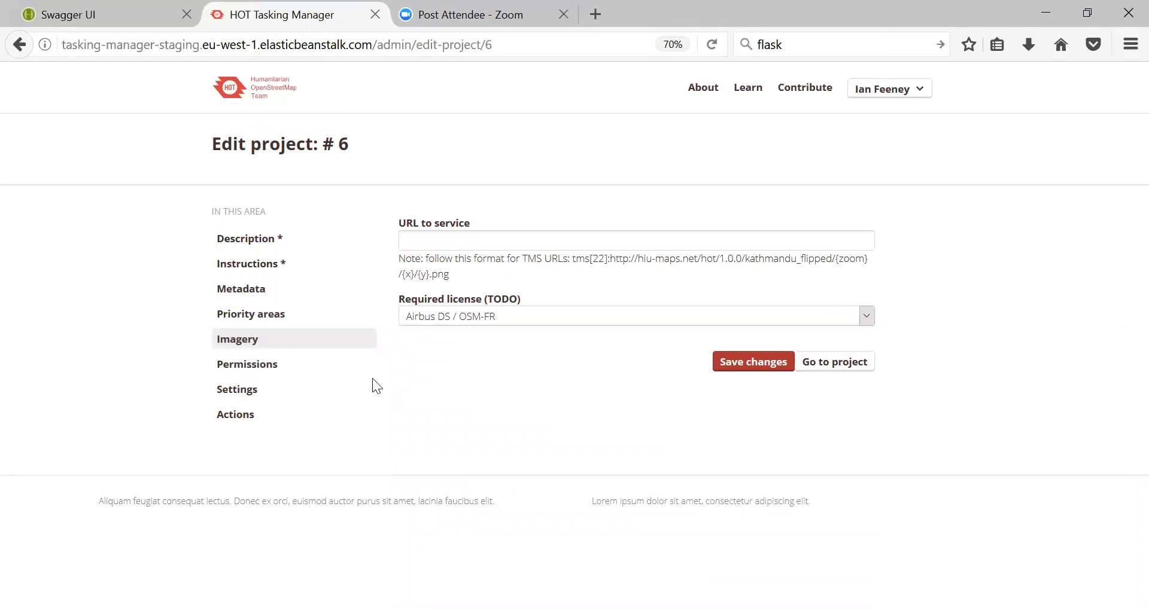
Step: Replace the metadata's organisation tag with a new custom tag combining the account holder's surname and "hamantiarian", and save the changes
{"action": "left_click", "coordinate": [252, 288]}
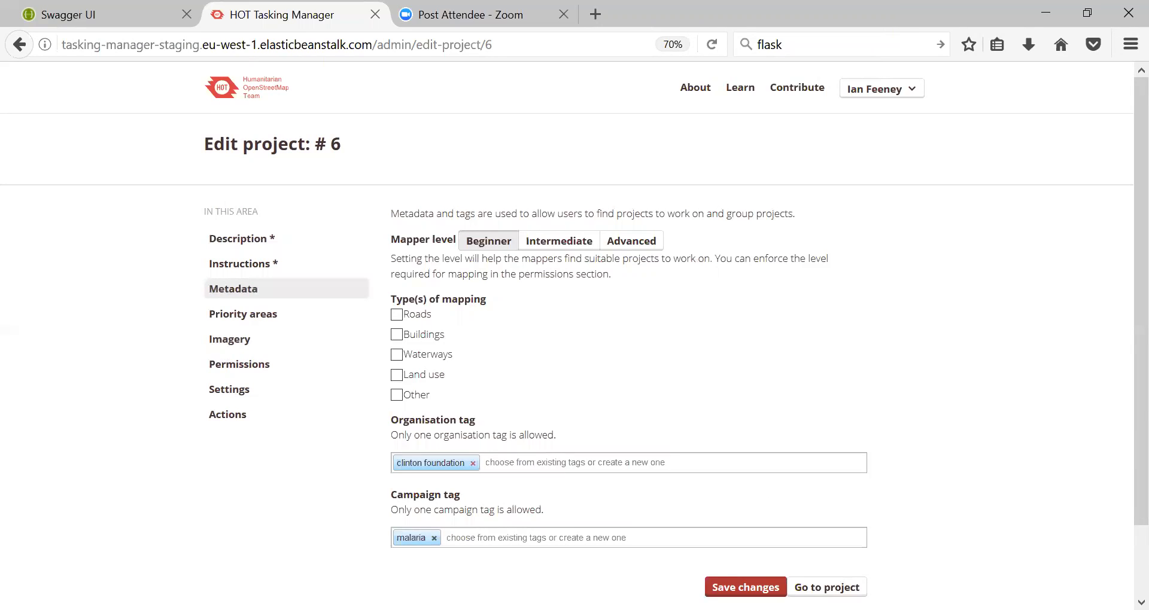
{"action": "left_click", "coordinate": [472, 463]}
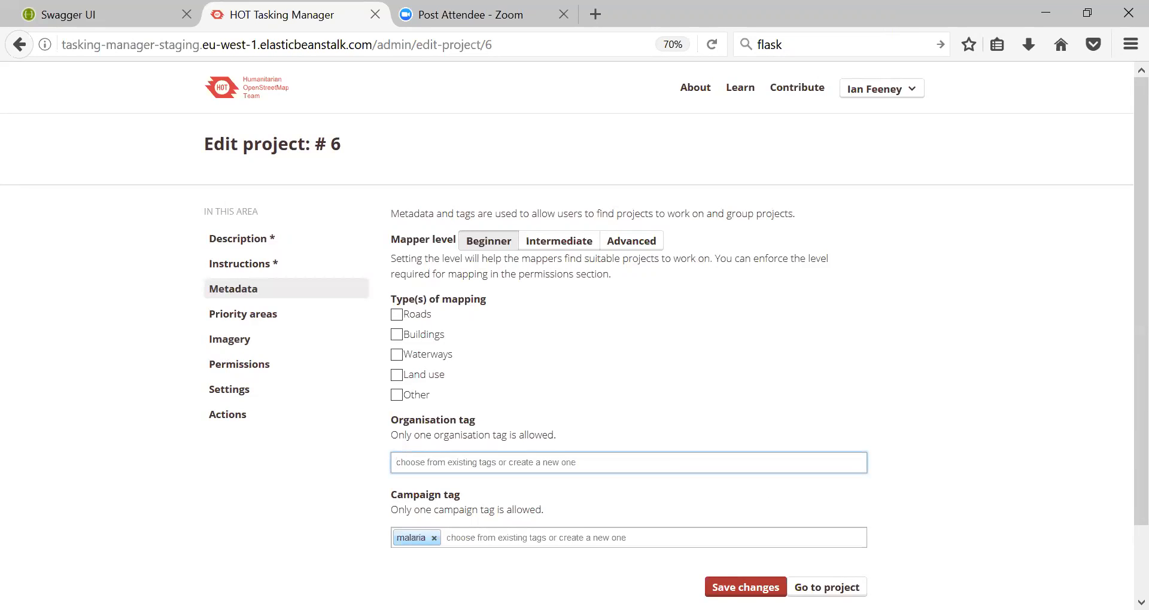
{"action": "type", "text": "lan"}
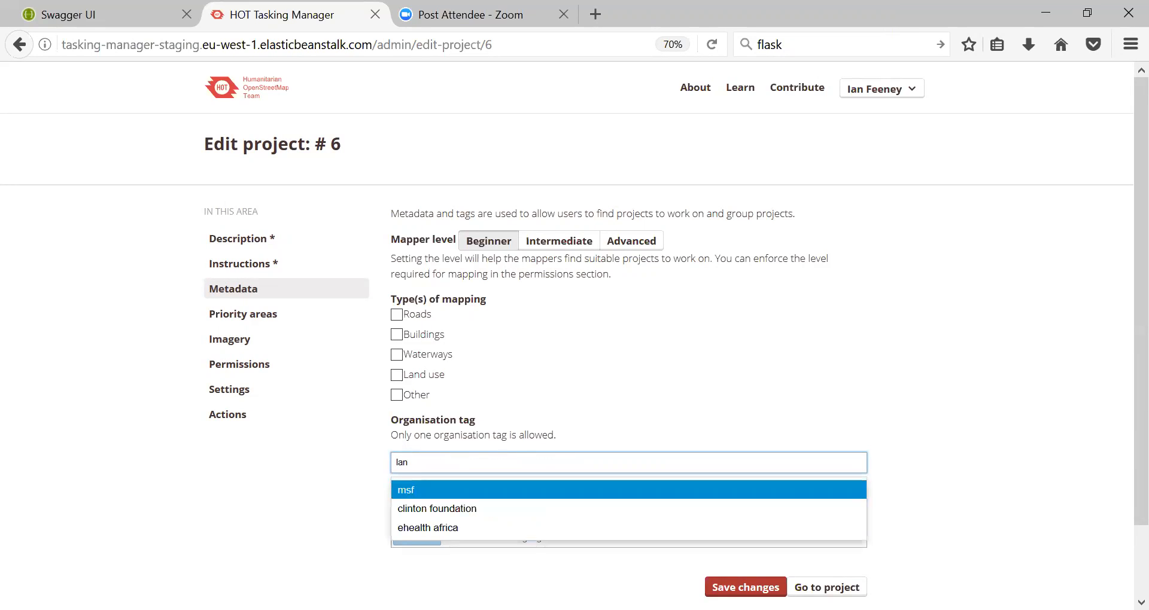
{"action": "key", "text": "BackSpace"}
{"action": "key", "text": "BackSpace"}
{"action": "key", "text": "BackSpace"}
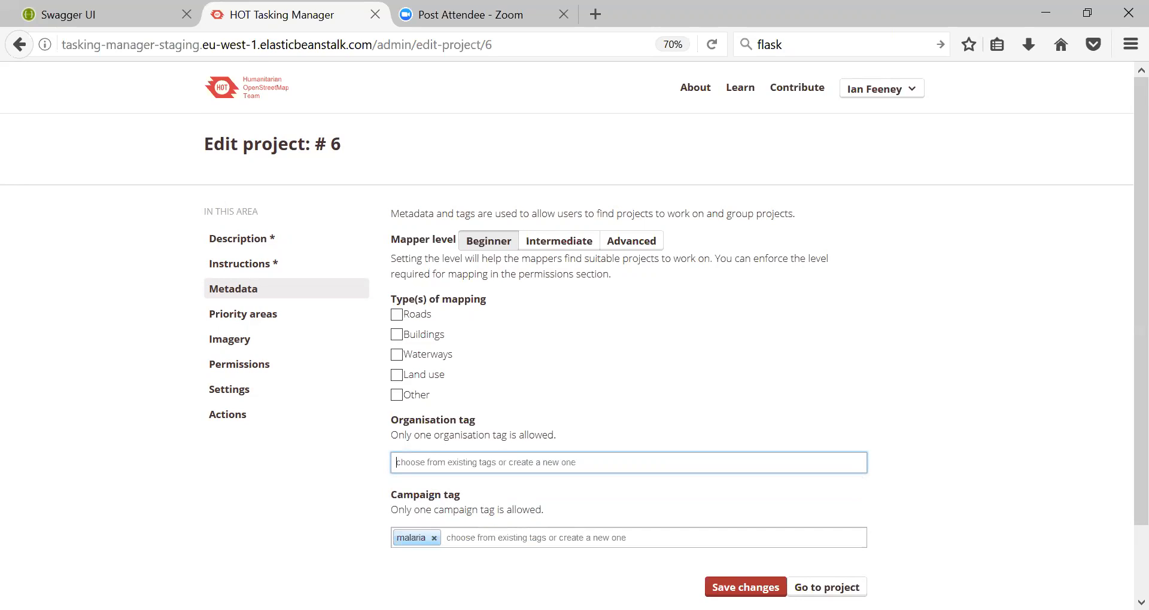
{"action": "type", "text": "Feeney Ham"}
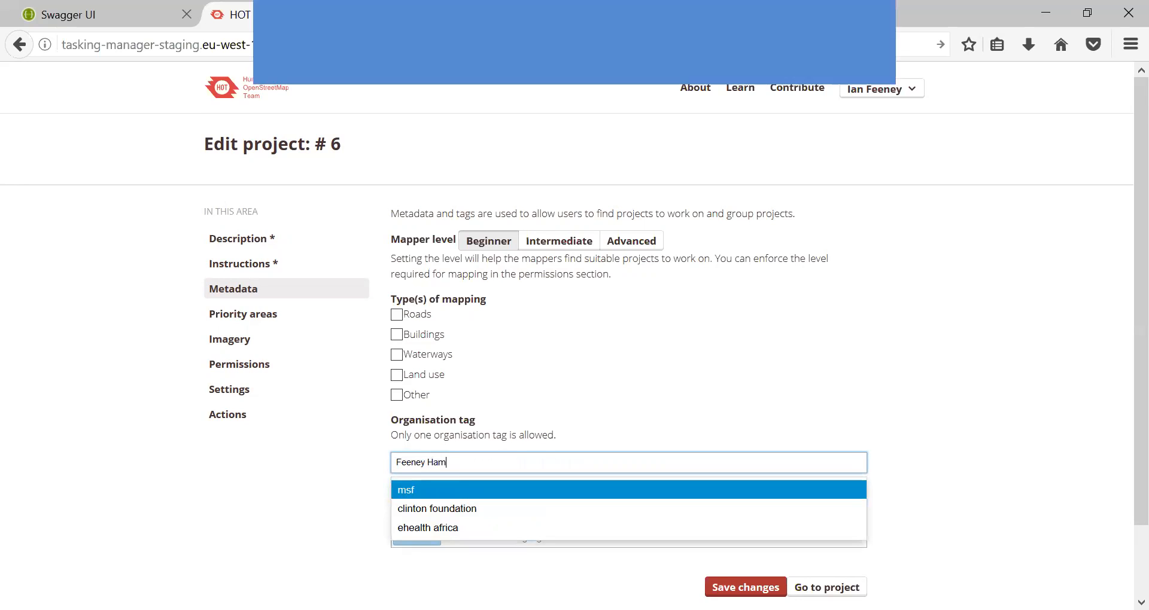
{"action": "type", "text": "iantiarian"}
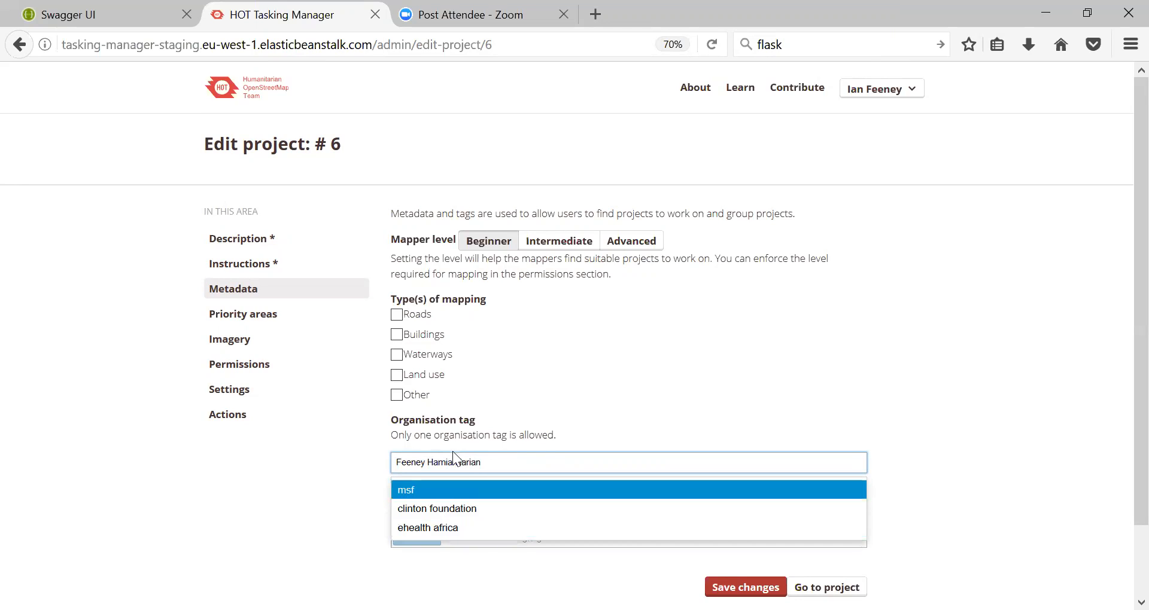
{"action": "key", "text": "BackSpace"}
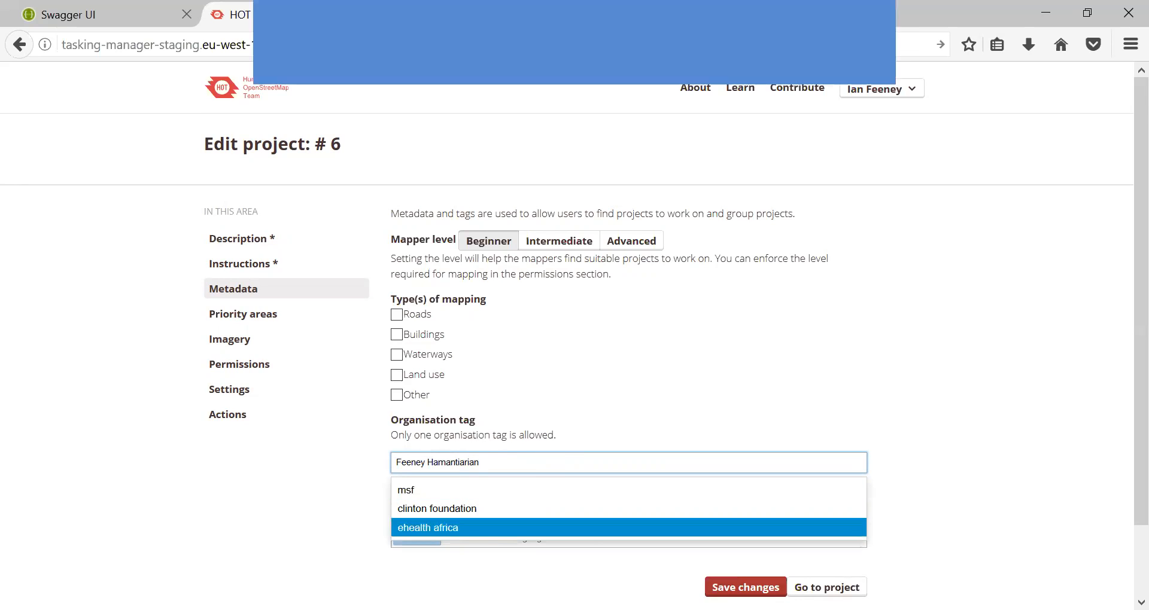
{"action": "key", "text": "Return"}
{"action": "left_click", "coordinate": [755, 583]}
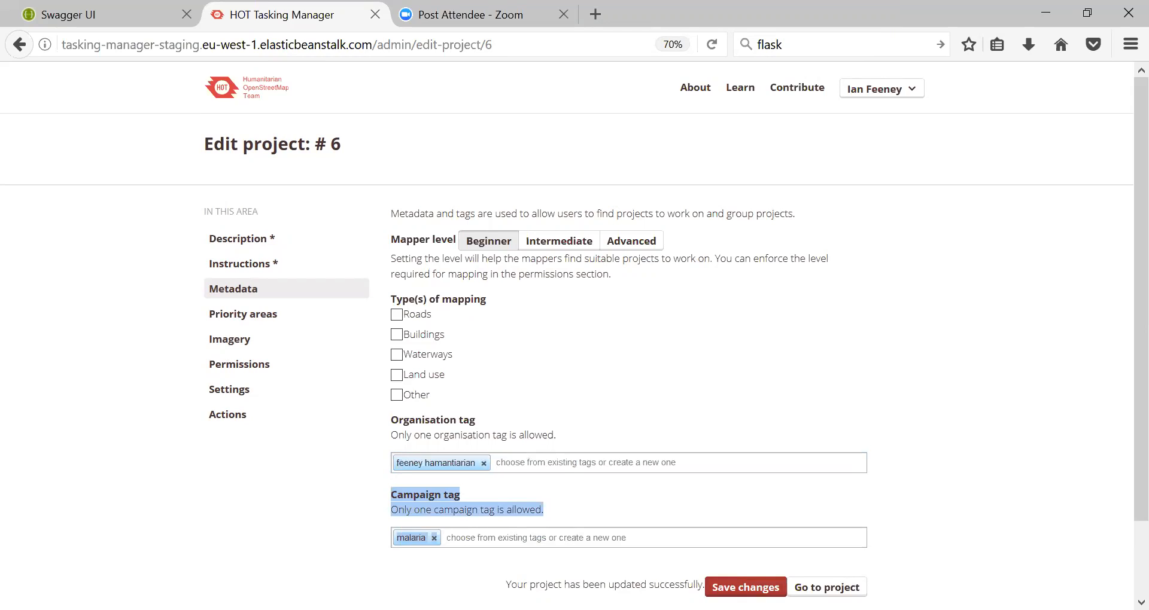
Step: Review the priority area drawing options, and open the imagery section with its service URL and required license
{"action": "left_click", "coordinate": [721, 464]}
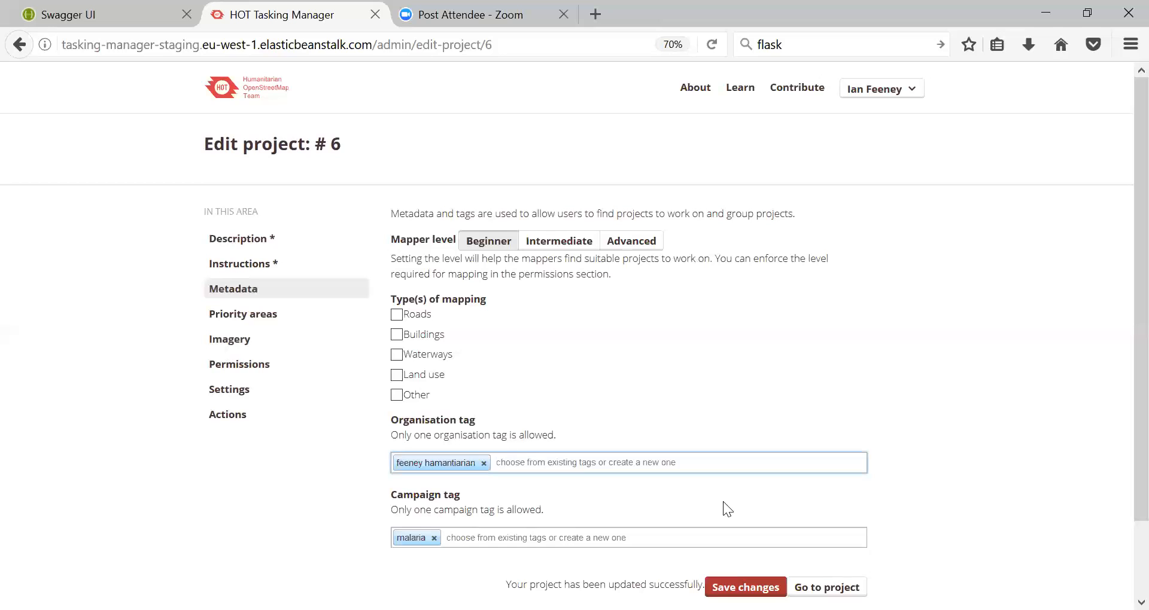
{"action": "left_click", "coordinate": [243, 314]}
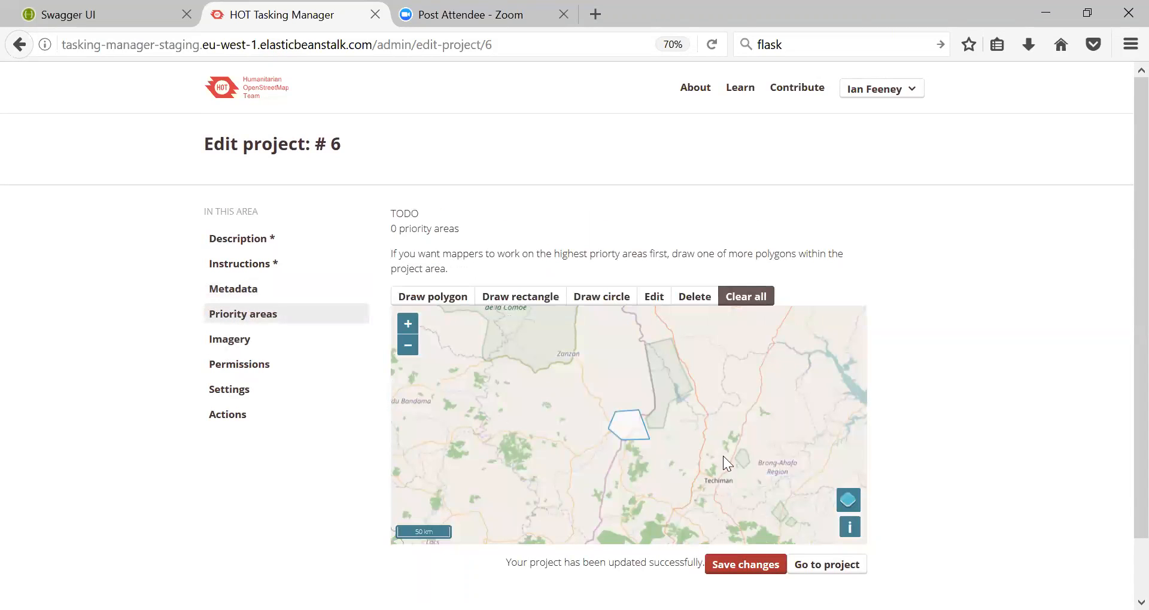
{"action": "left_click", "coordinate": [254, 347]}
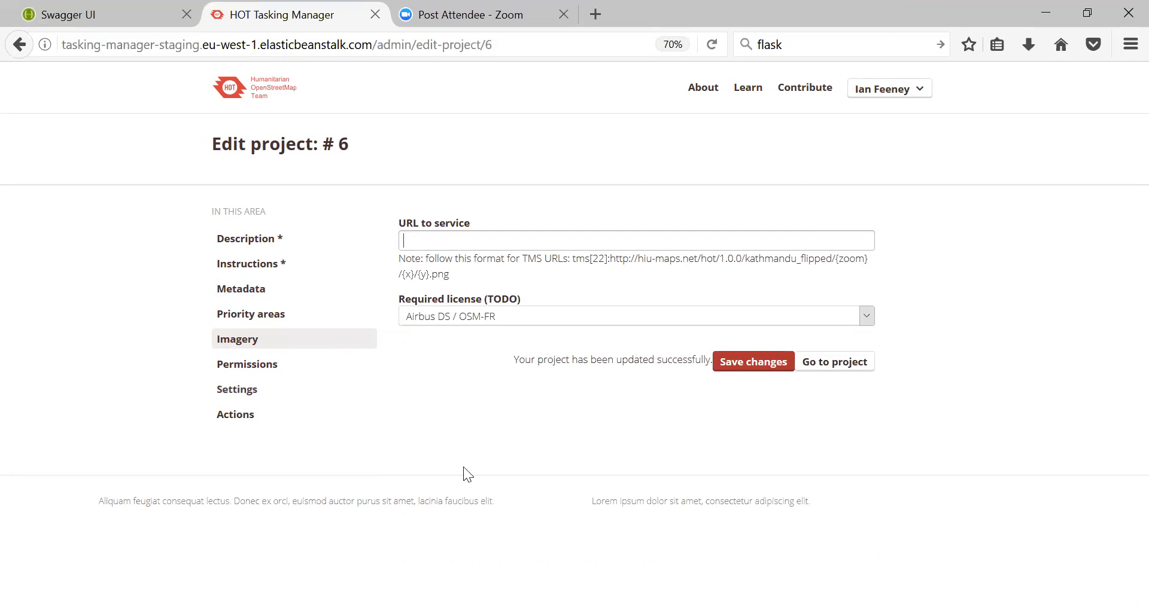
Step: Review the imagery section's required license options, and compare the project's permissions with its metadata mapper level
{"action": "left_click", "coordinate": [867, 318]}
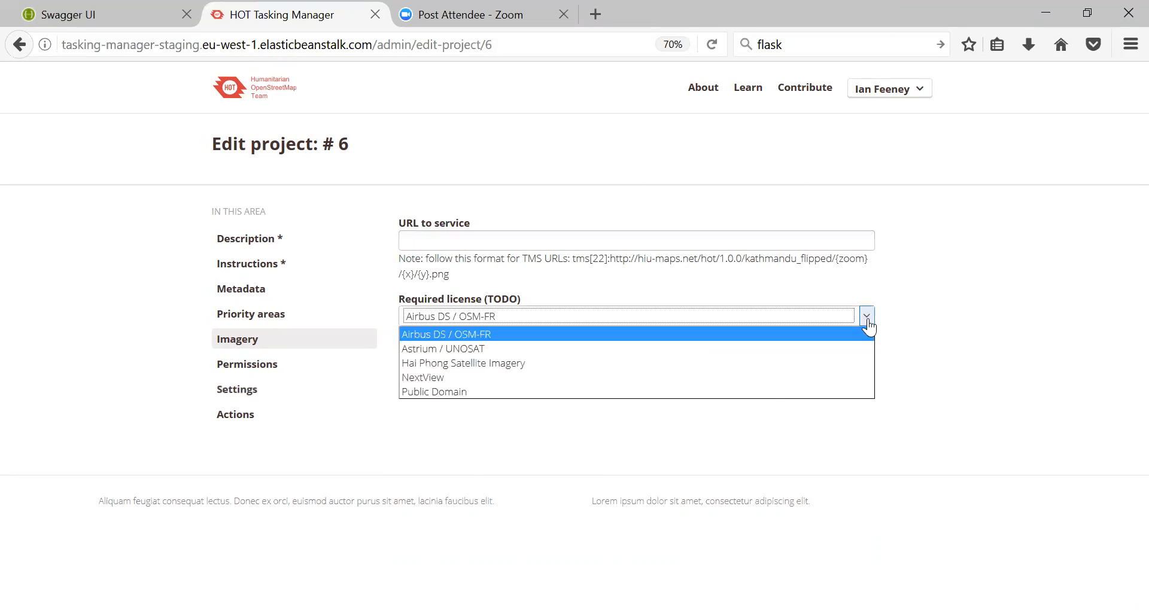
{"action": "left_click", "coordinate": [385, 417]}
{"action": "left_click", "coordinate": [263, 372]}
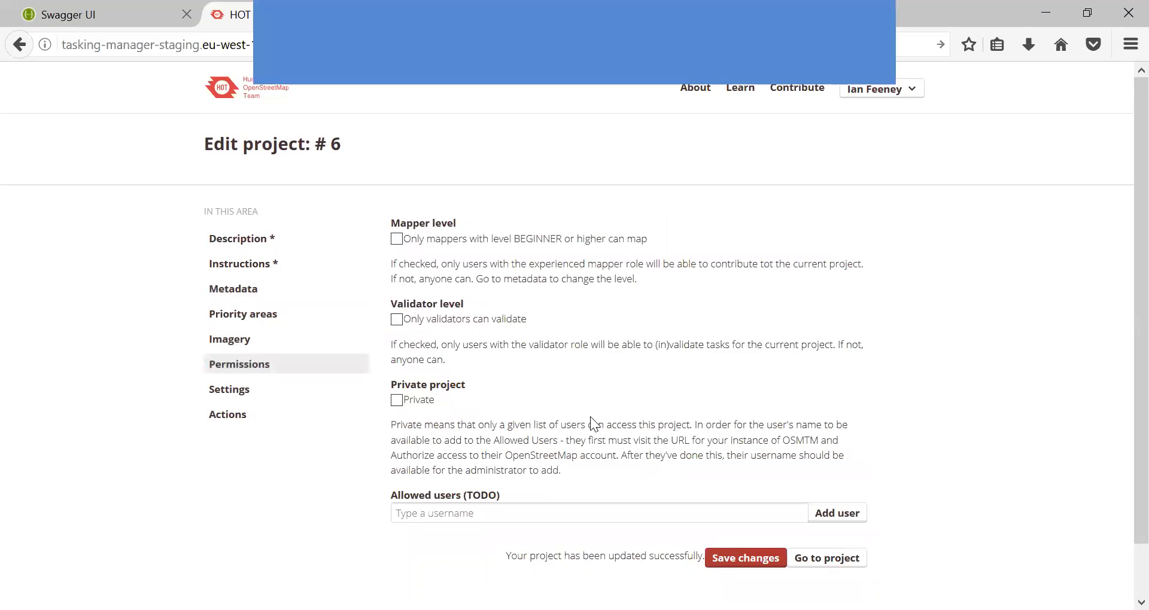
{"action": "left_click", "coordinate": [246, 289]}
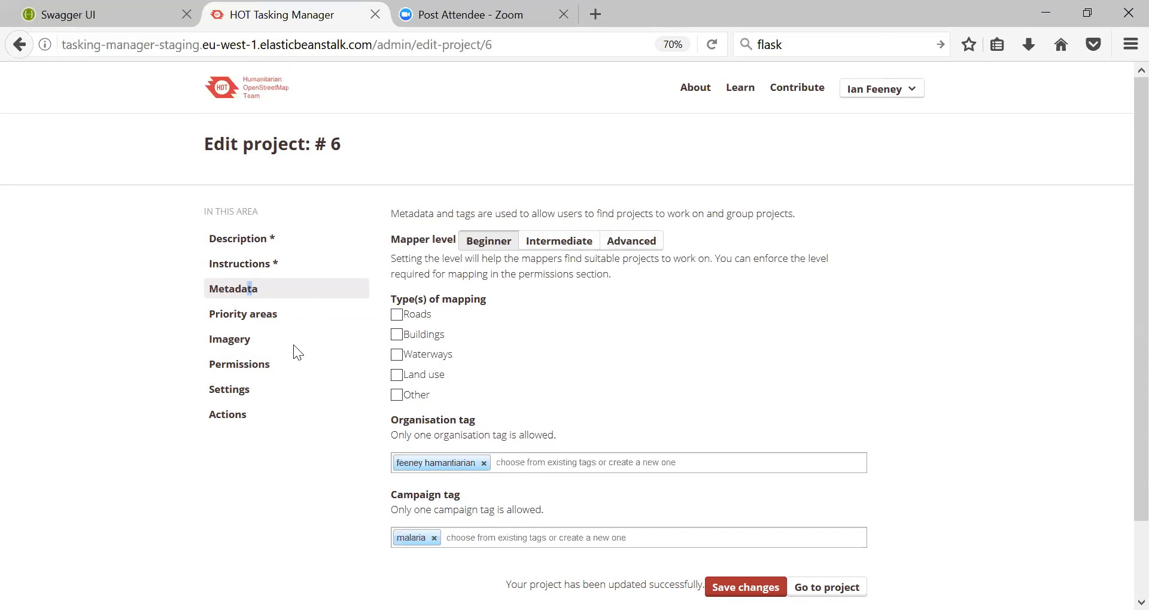
{"action": "left_click", "coordinate": [248, 365]}
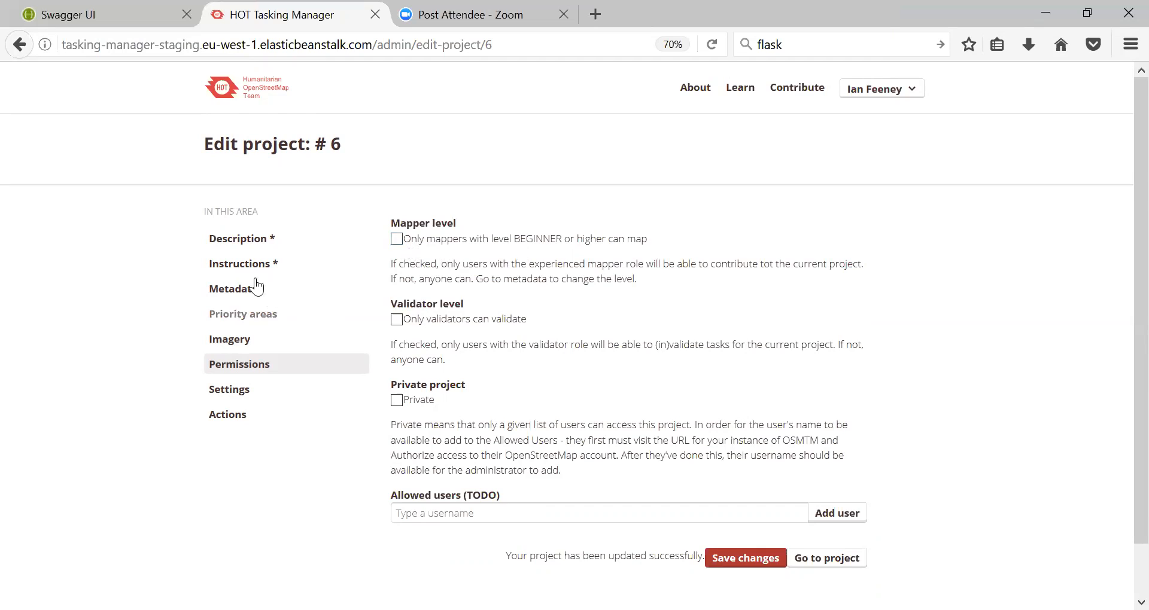
Step: Set the metadata's mapper level to Intermediate, and toggle the mapper level restriction in the project's permissions
{"action": "left_click", "coordinate": [230, 289]}
{"action": "left_click", "coordinate": [533, 239]}
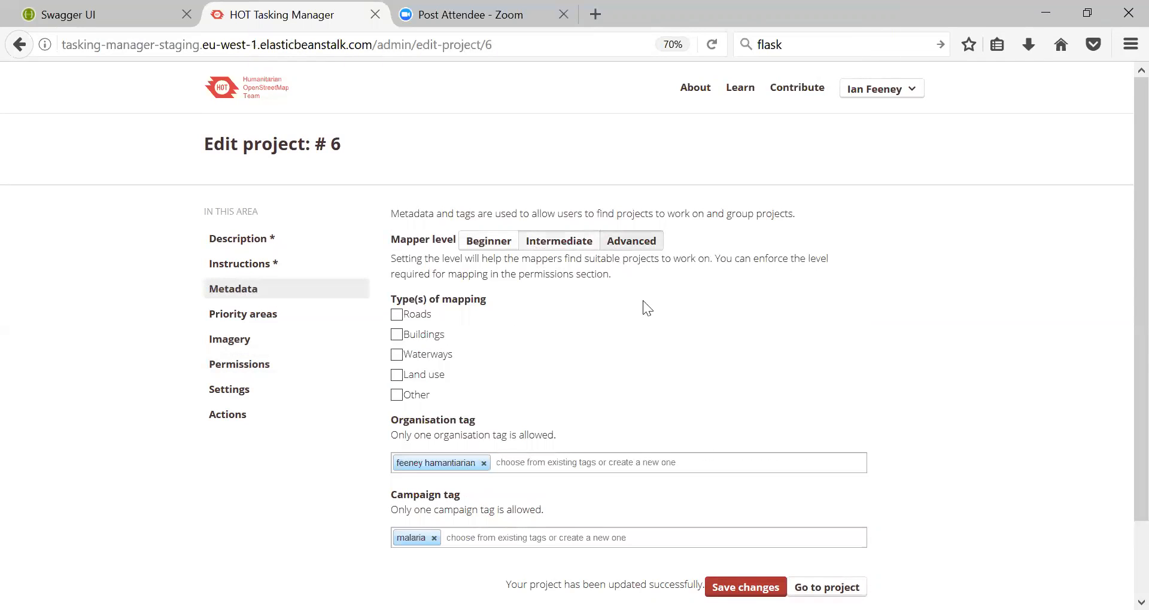
{"action": "left_click", "coordinate": [257, 366]}
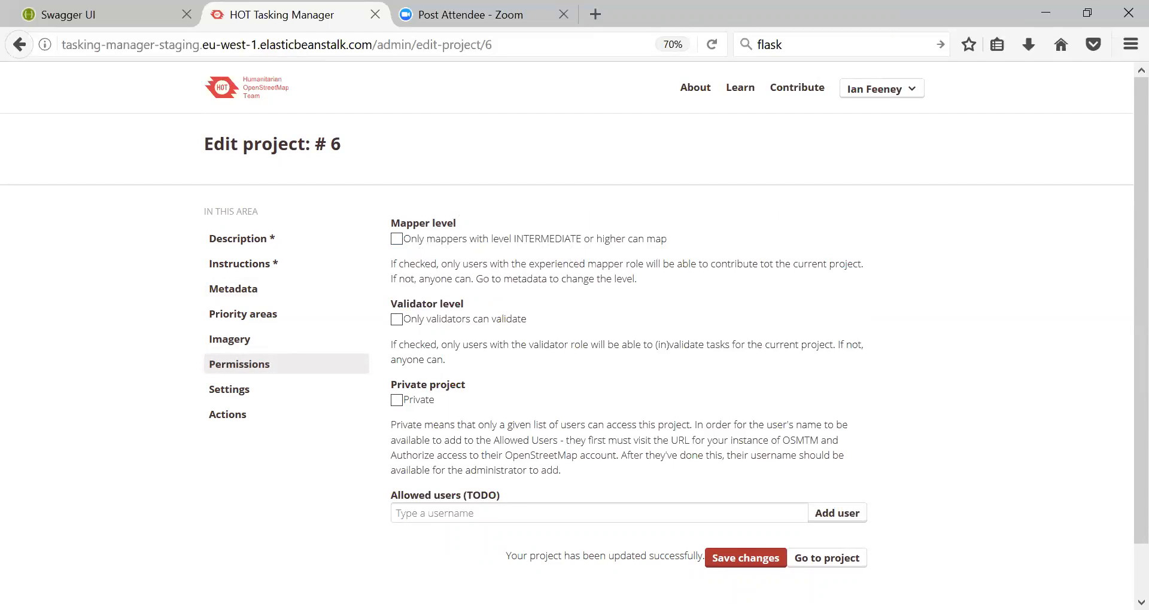
{"action": "key", "text": "space"}
{"action": "left_click", "coordinate": [397, 239]}
Step: View the project's default locale setting and its messaging, validation and deletion actions
{"action": "left_click", "coordinate": [222, 384]}
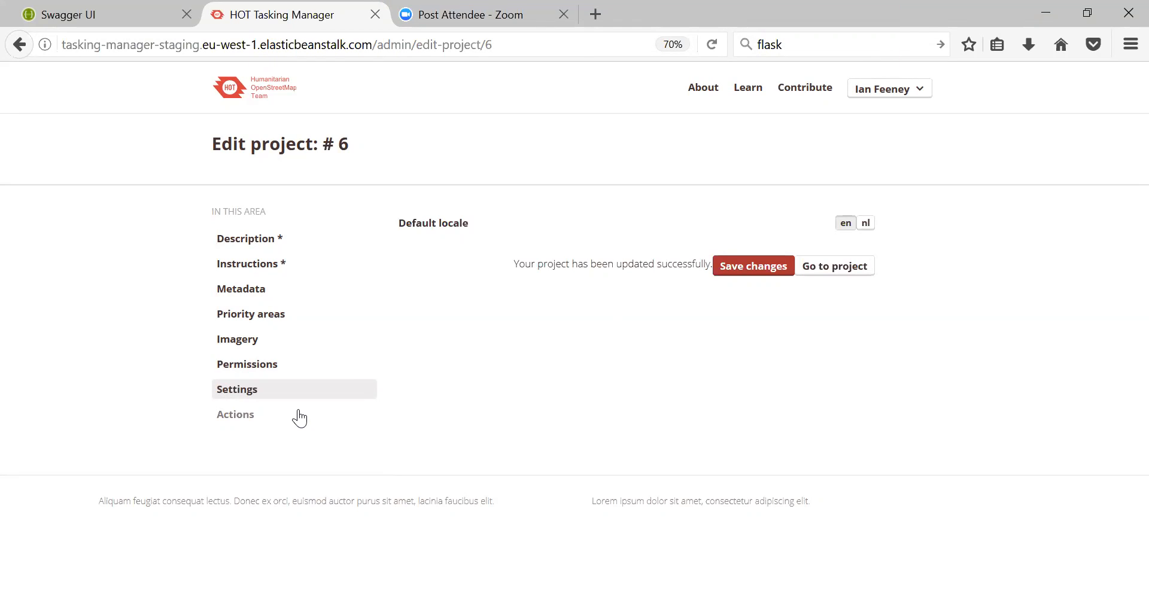
{"action": "left_click", "coordinate": [272, 416]}
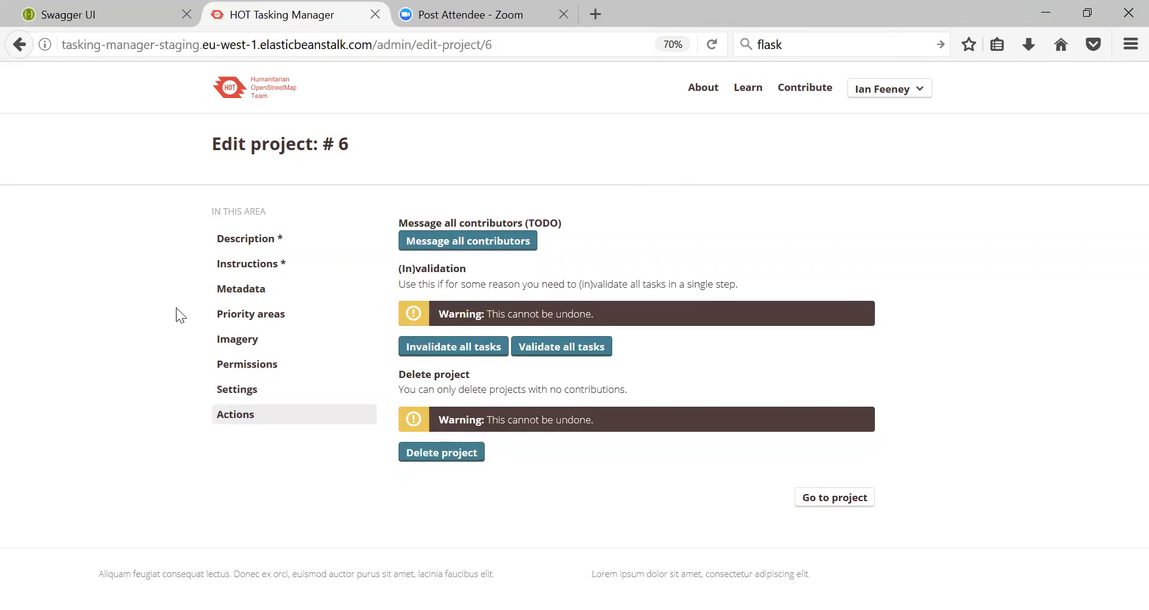
Step: Set the project's status to Published in its description section, and open the project's page
{"action": "left_click", "coordinate": [264, 239]}
{"action": "left_click", "coordinate": [861, 241]}
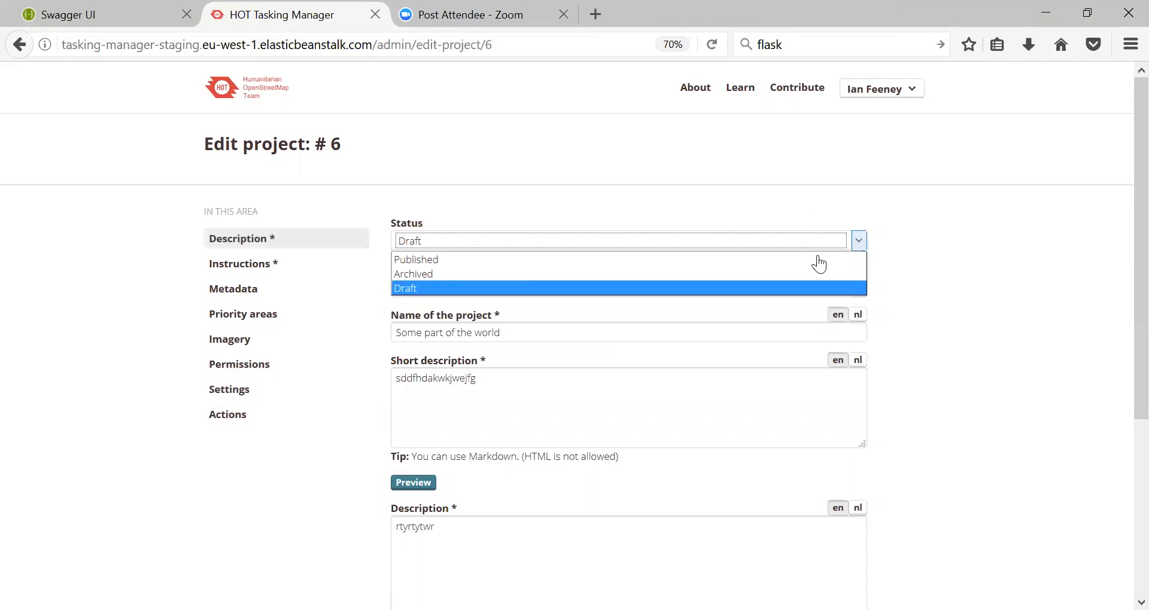
{"action": "left_click", "coordinate": [407, 259]}
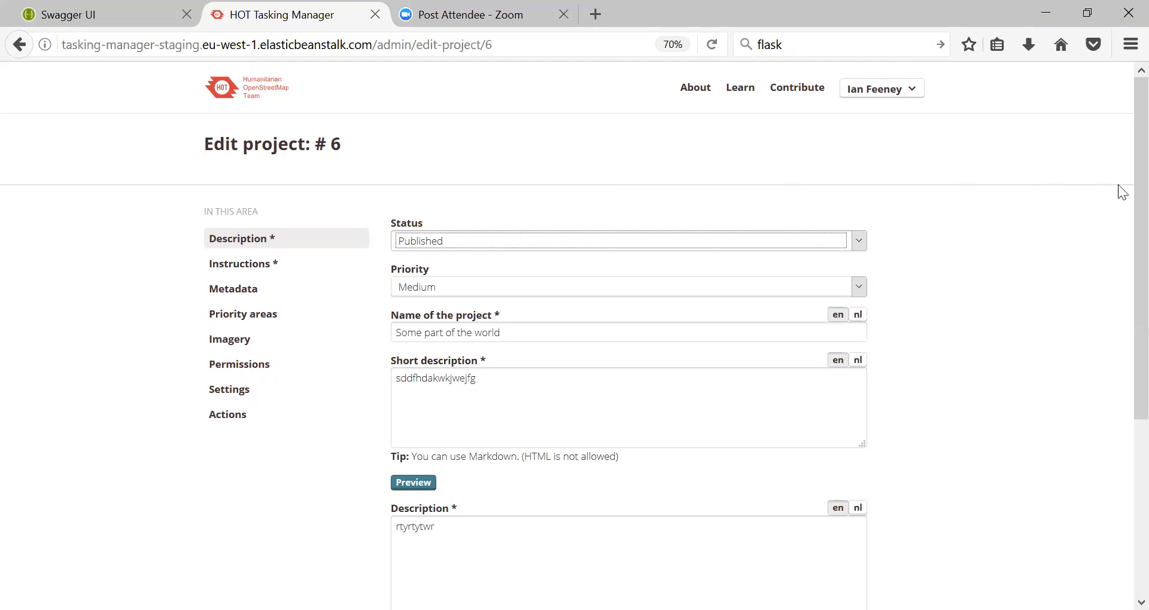
{"action": "left_click_drag", "start_coordinate": [1135, 182], "coordinate": [1135, 401]}
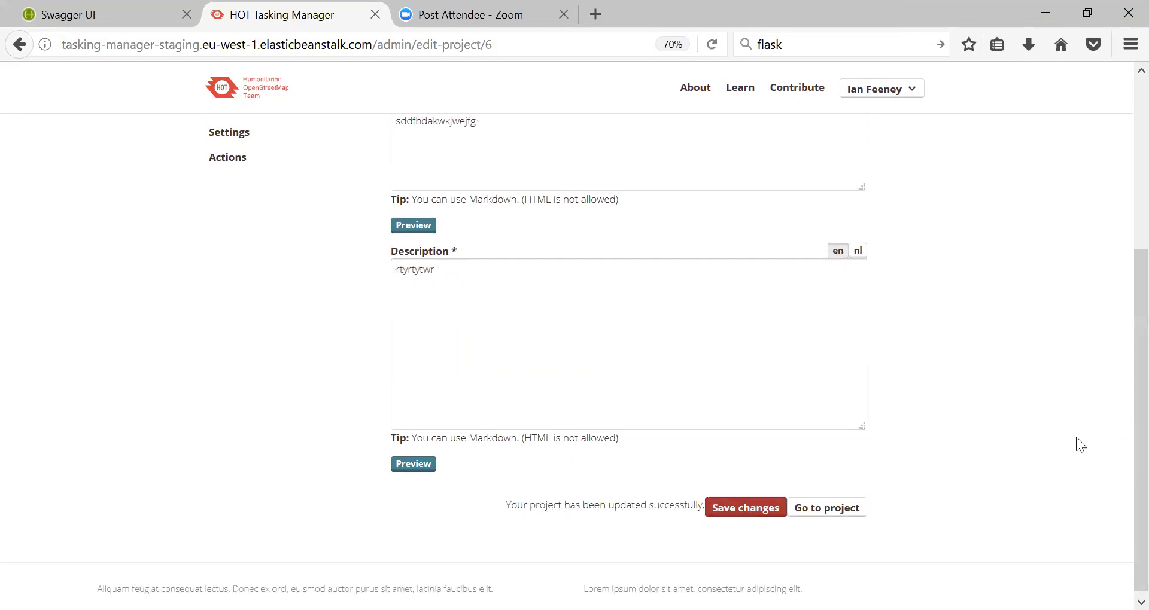
{"action": "left_click", "coordinate": [827, 511]}
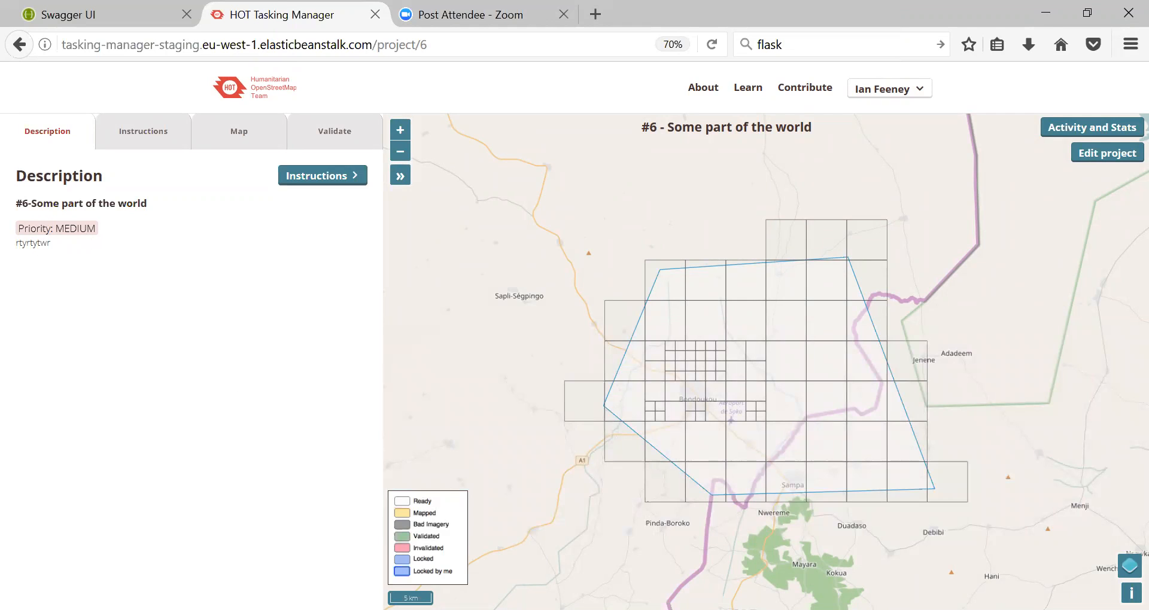
Step: Review the description, instructions, mapping and validation sections of project #6, and return to its description
{"action": "double_click", "coordinate": [33, 243]}
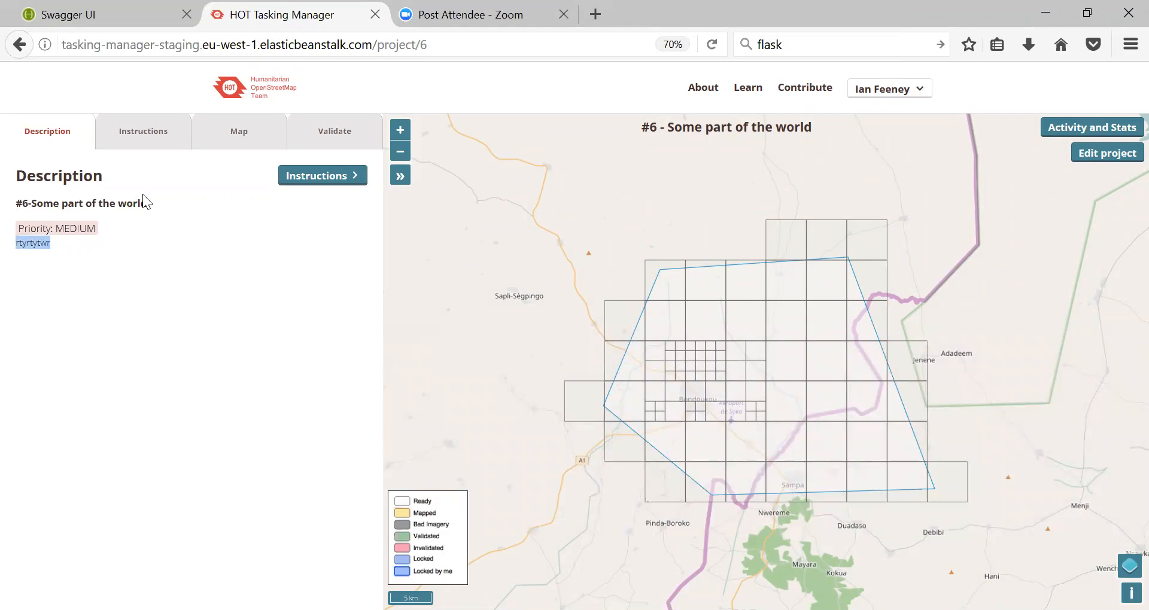
{"action": "left_click", "coordinate": [144, 132]}
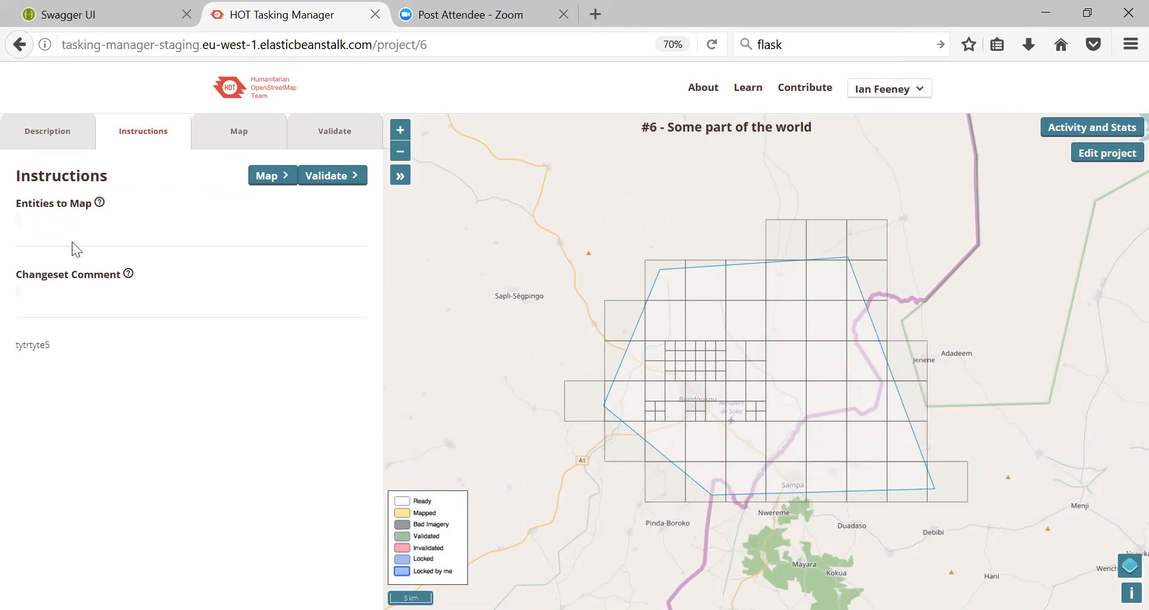
{"action": "left_click", "coordinate": [236, 139]}
{"action": "left_click", "coordinate": [330, 149]}
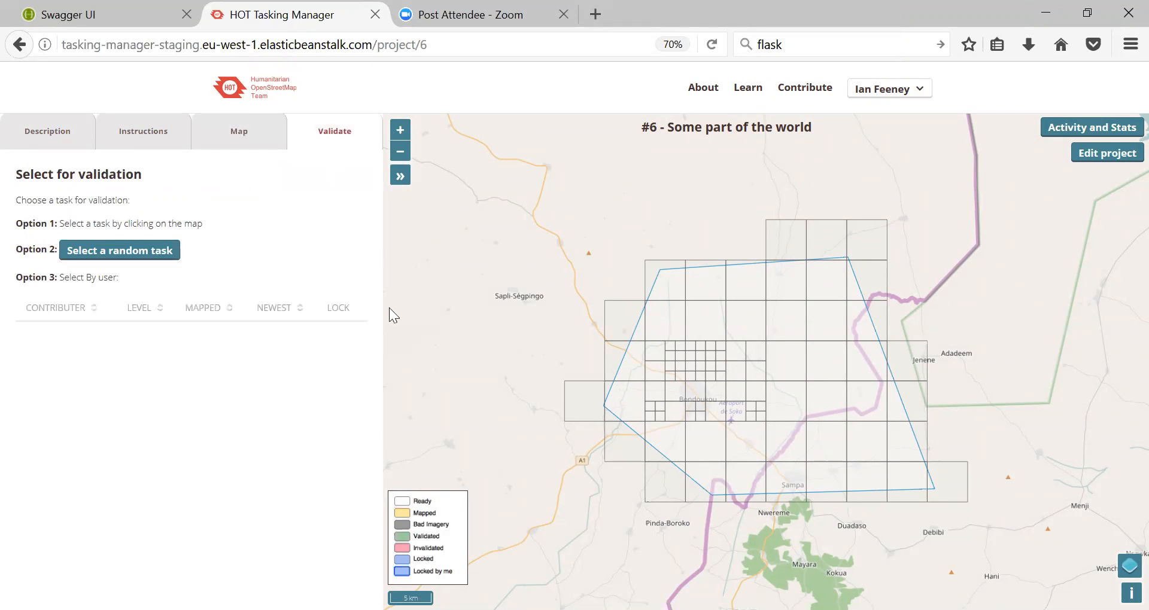
{"action": "left_click", "coordinate": [48, 143]}
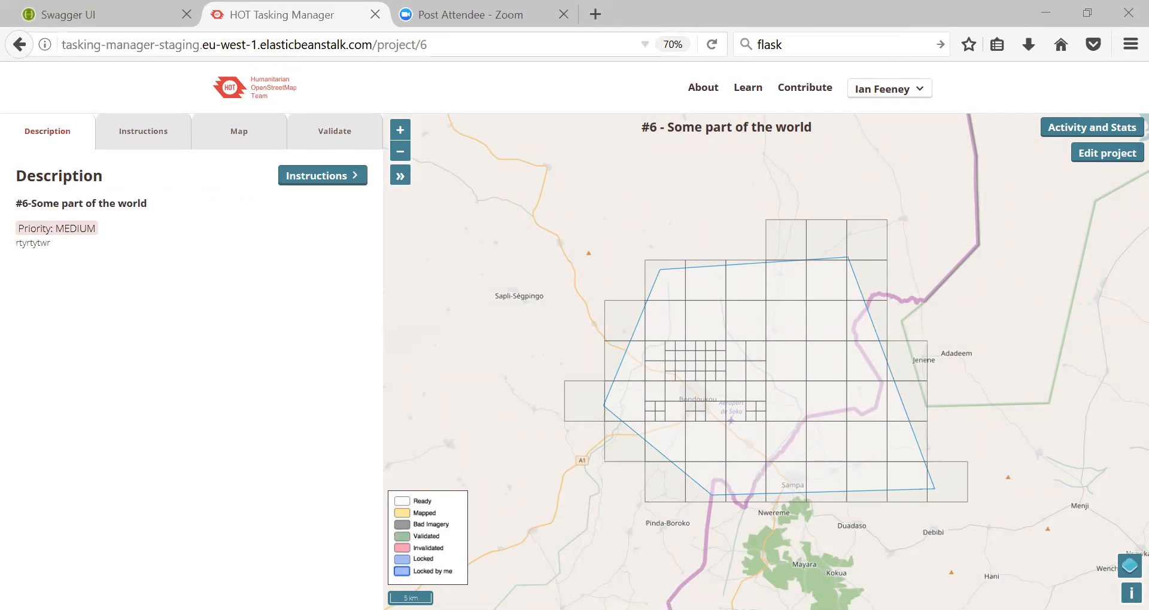
{"action": "key", "text": "ctrl+l"}
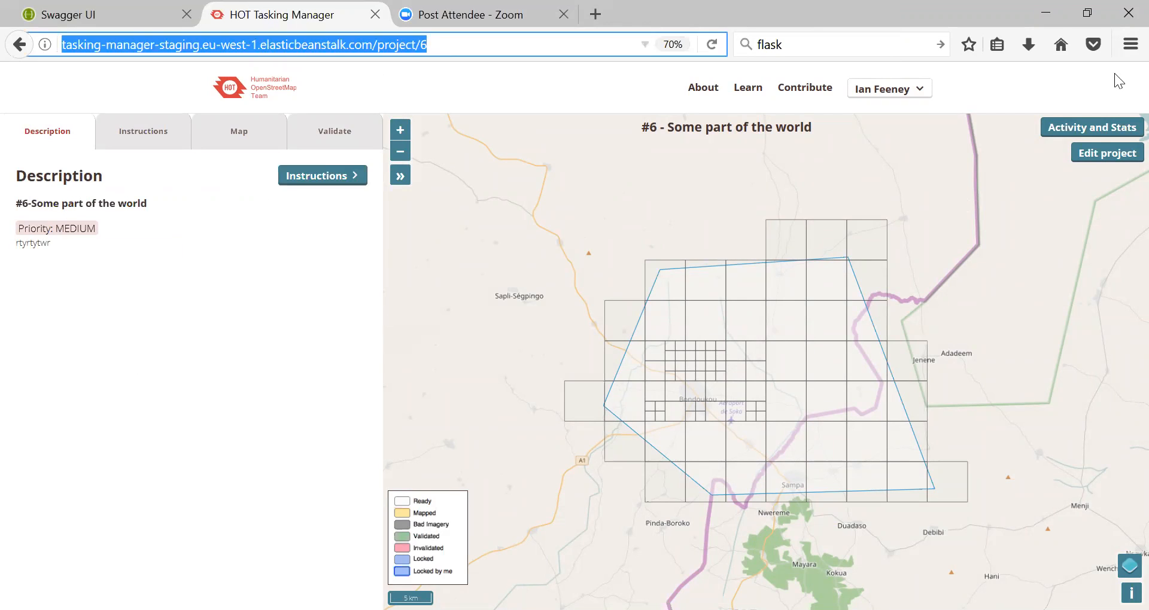
Step: On the Contribute page, set the mapping difficulty filter to Beginner and the organisation filter to the custom tag containing "hamantiarian"
{"action": "left_click", "coordinate": [820, 94]}
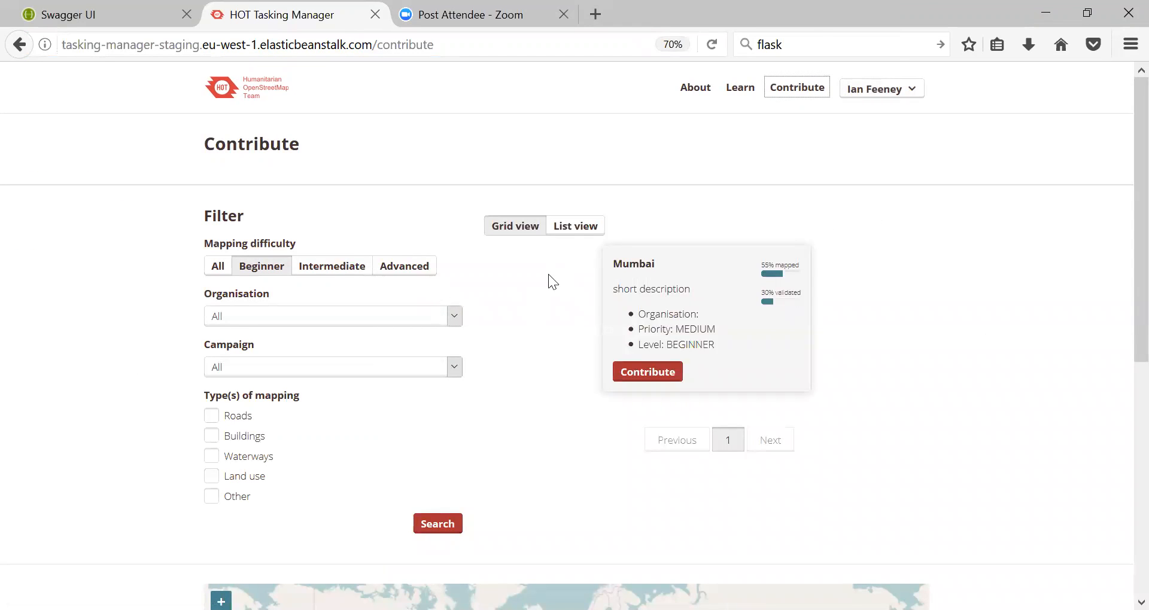
{"action": "left_click", "coordinate": [403, 271]}
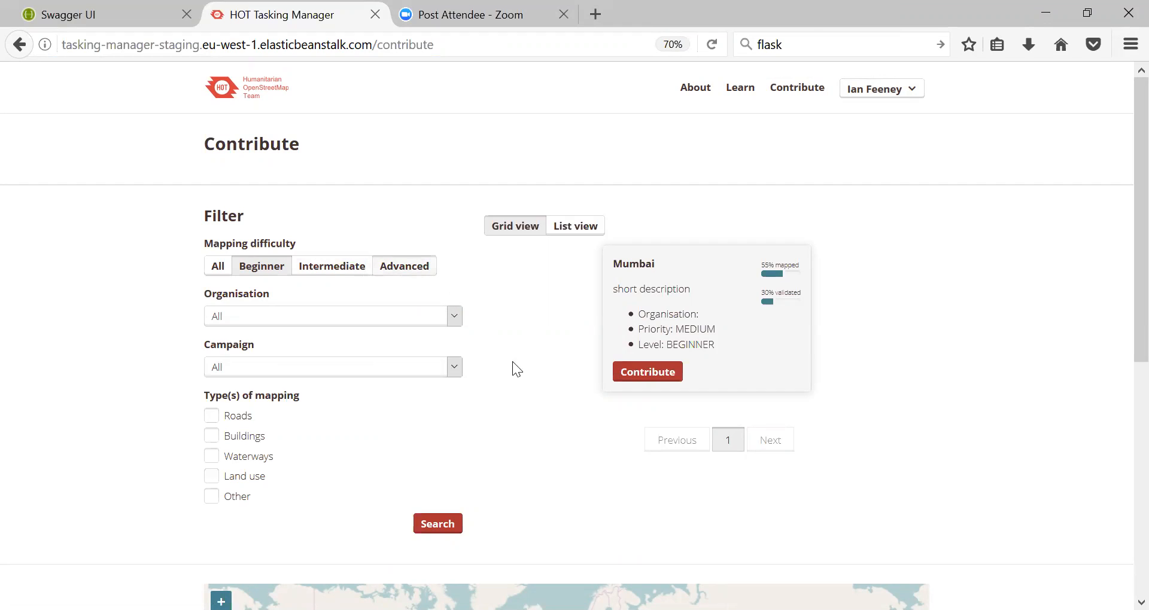
{"action": "left_click", "coordinate": [268, 273]}
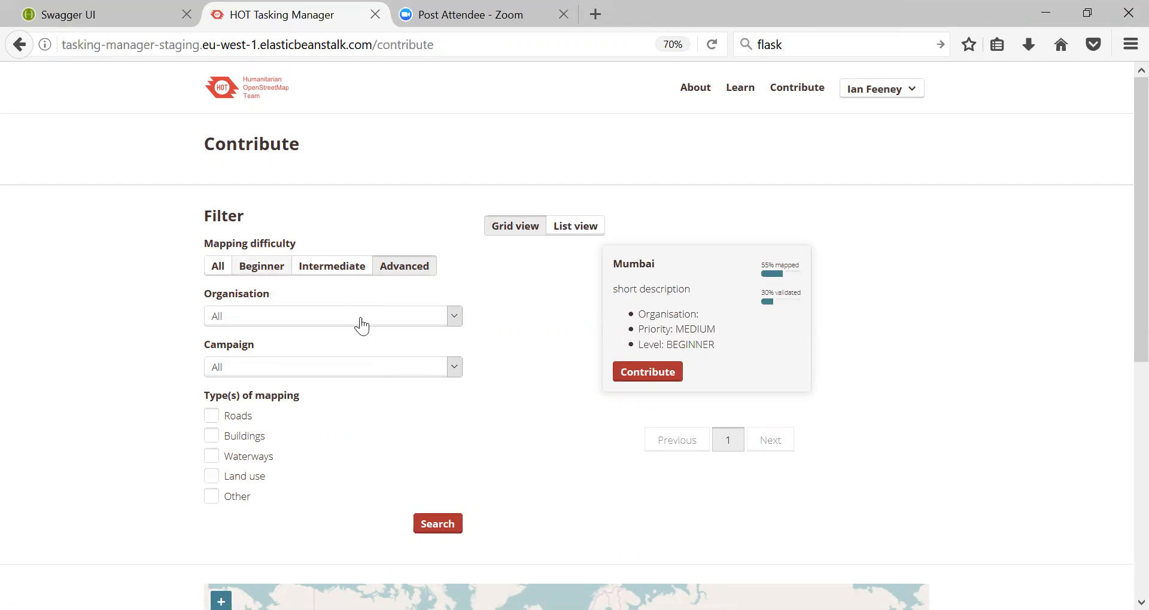
{"action": "left_click", "coordinate": [459, 323]}
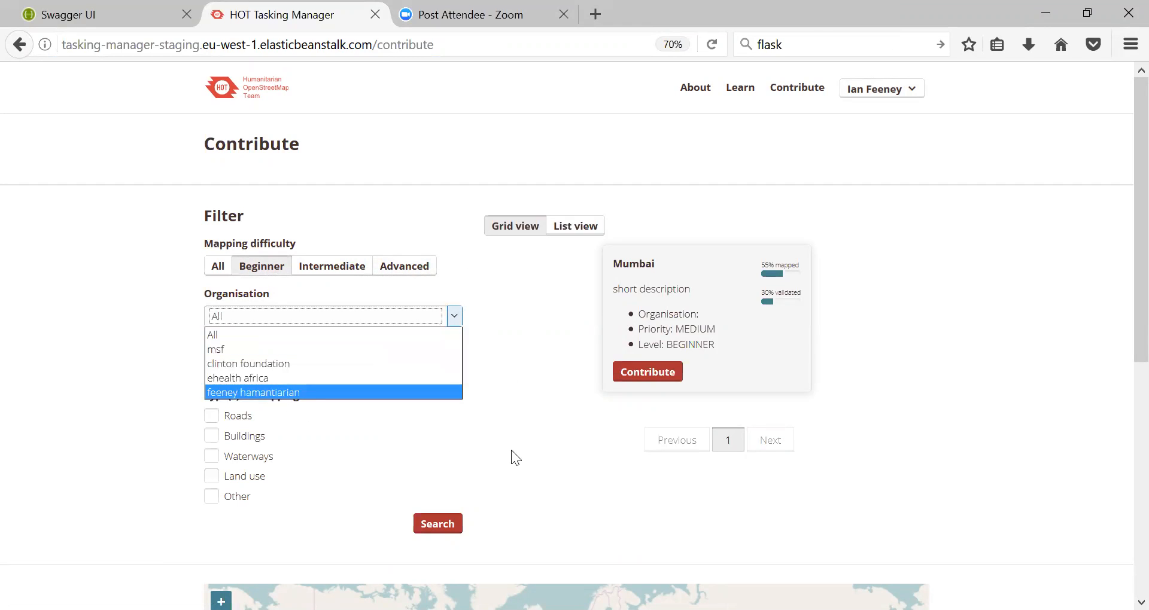
{"action": "key", "text": "Return"}
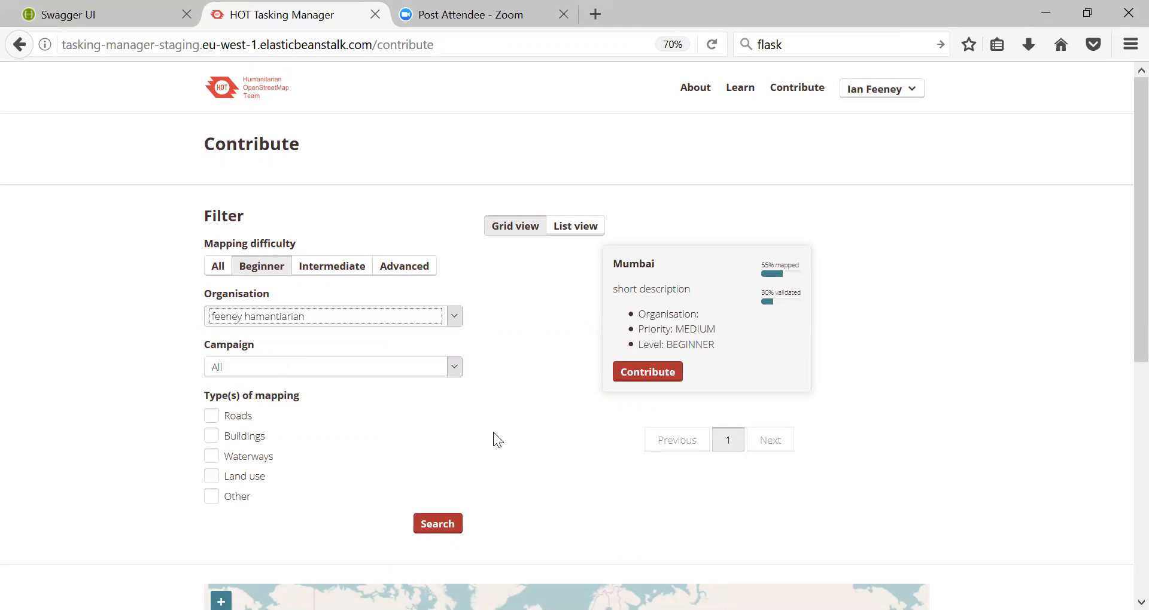
Step: Search for projects with the mapping difficulty filter set to Advanced and the organisation filter reset to All
{"action": "left_click", "coordinate": [404, 272]}
{"action": "left_click", "coordinate": [459, 321]}
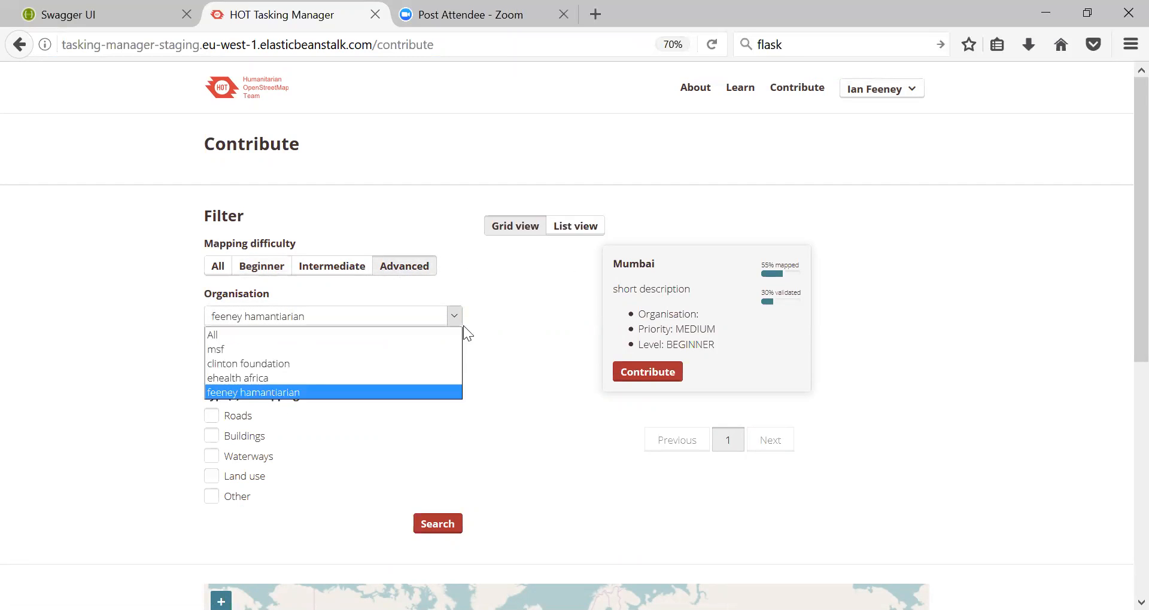
{"action": "left_click", "coordinate": [294, 365]}
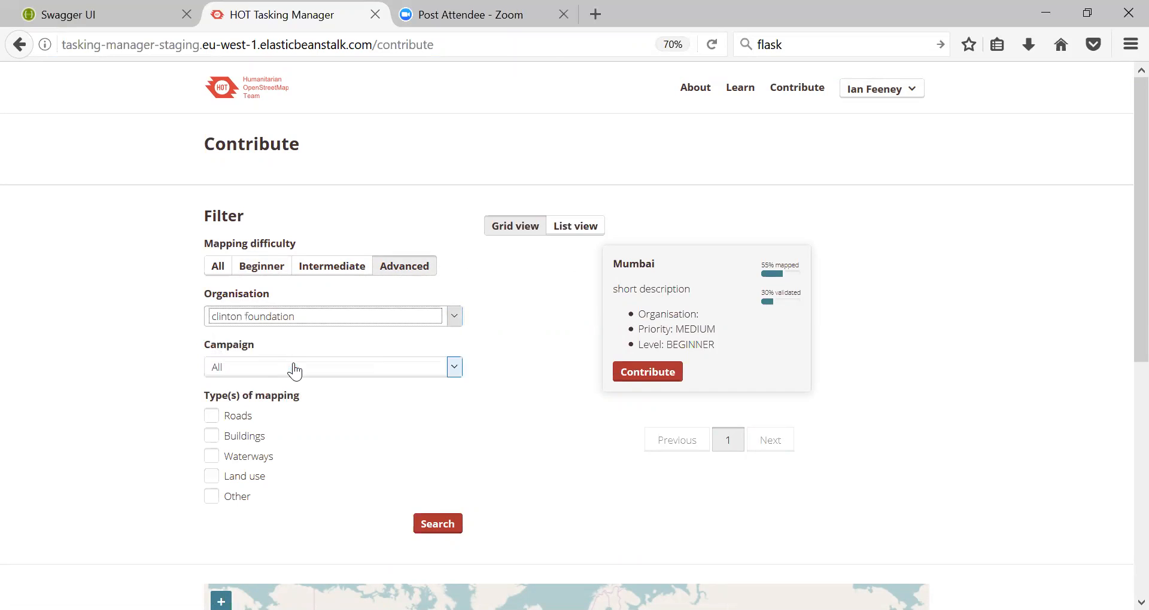
{"action": "left_click", "coordinate": [266, 322]}
{"action": "left_click", "coordinate": [247, 335]}
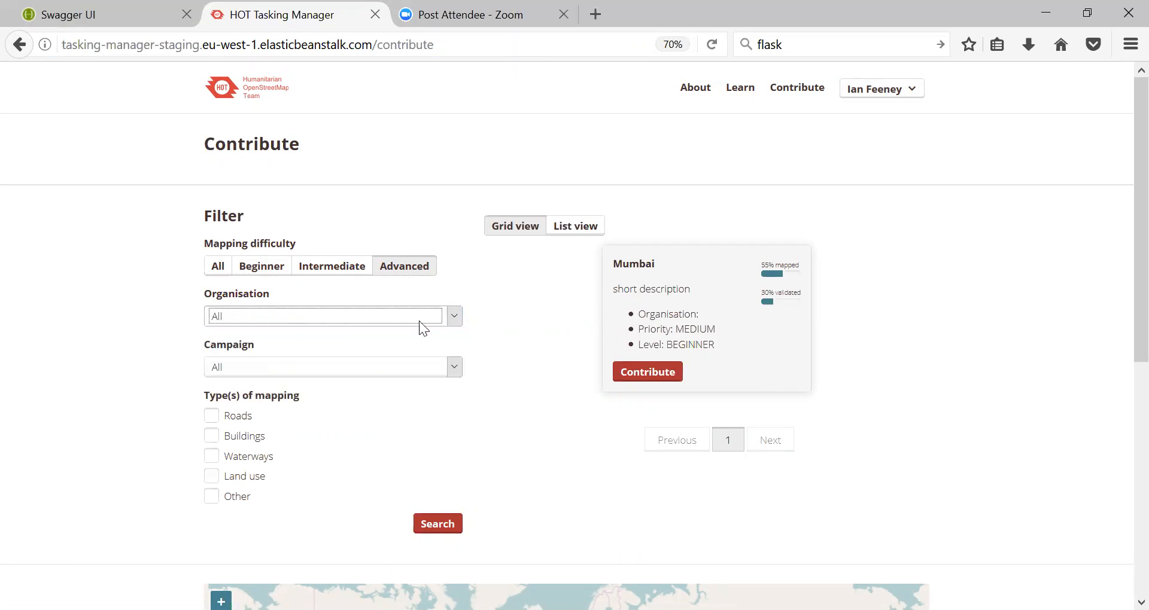
{"action": "left_click", "coordinate": [430, 525]}
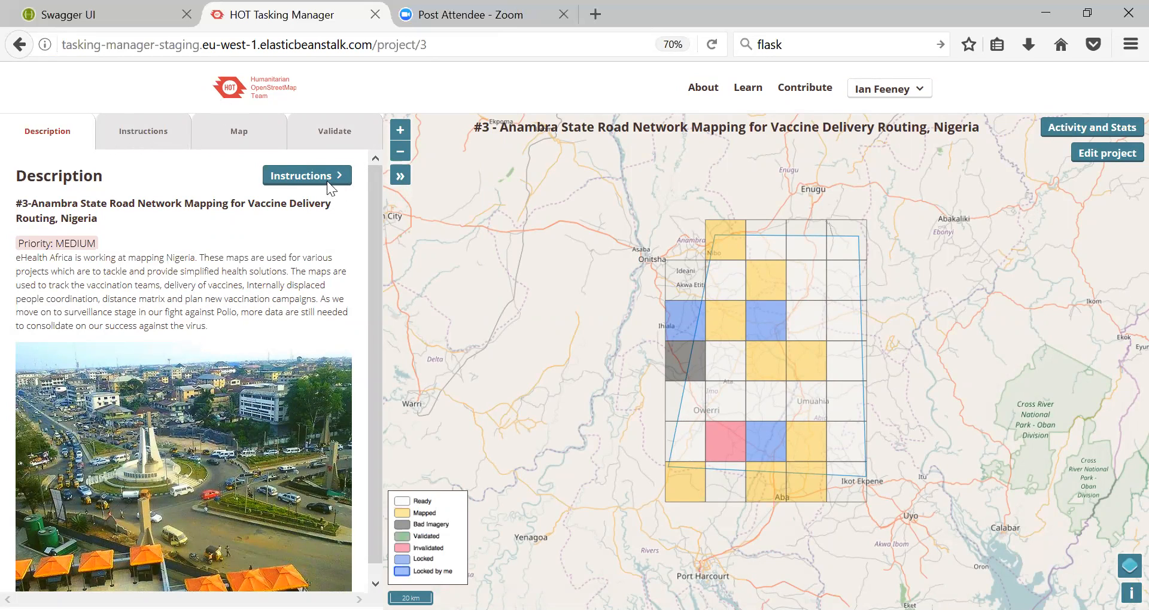
Step: Review the description, instructions, mapping and validation sections of the Anambra State Road Network Mapping project
{"action": "left_click", "coordinate": [307, 176]}
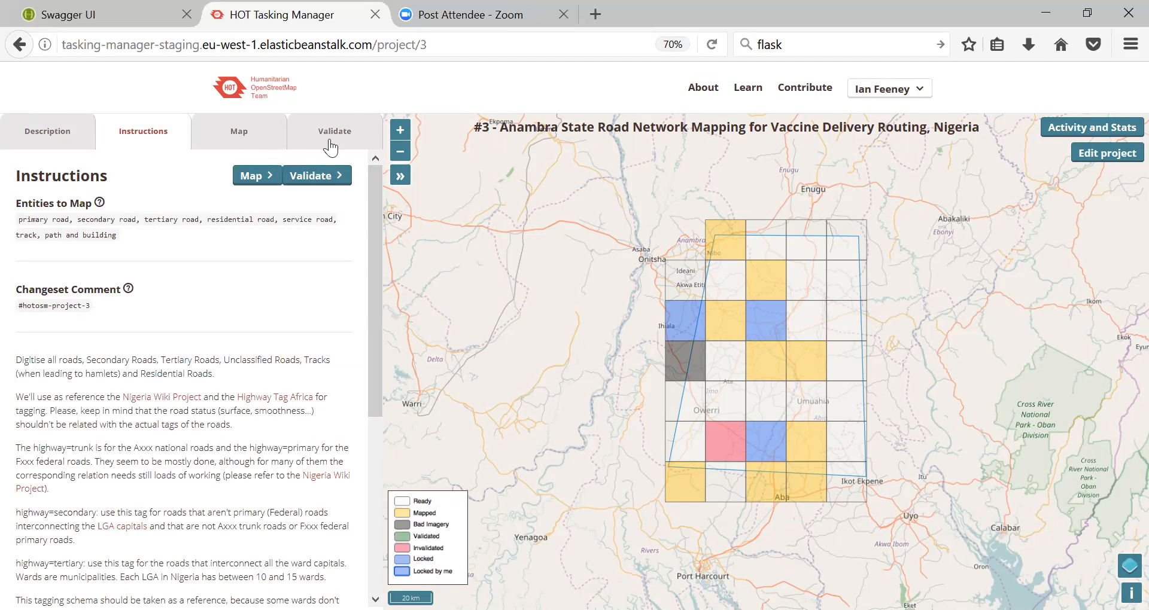
{"action": "left_click", "coordinate": [74, 134]}
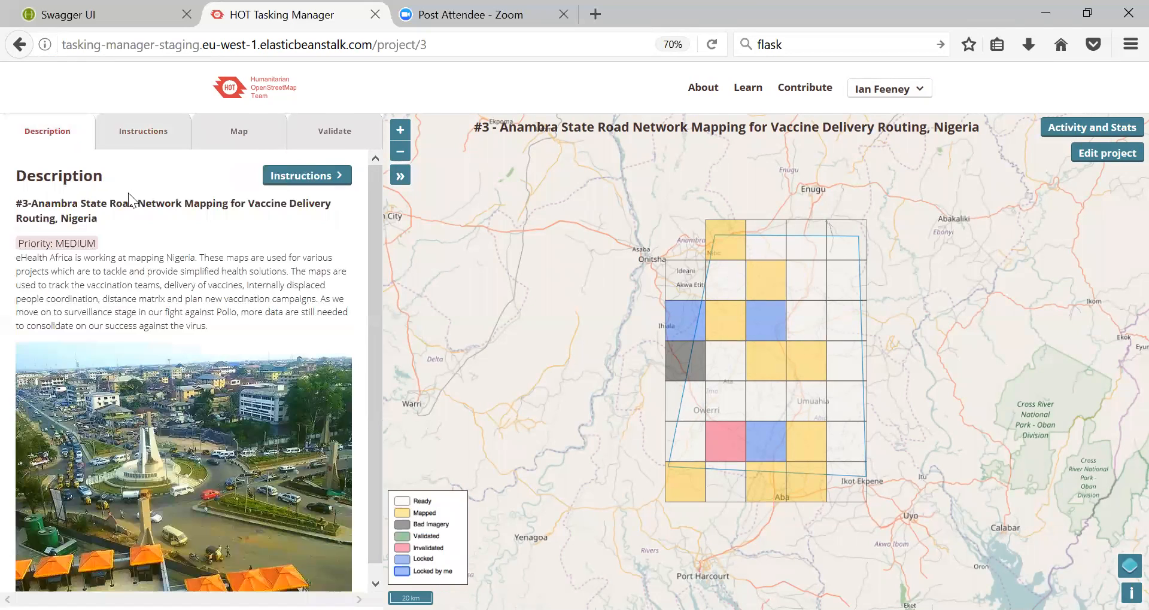
{"action": "scroll", "coordinate": [363, 435], "scroll_direction": "down", "scroll_amount": 1}
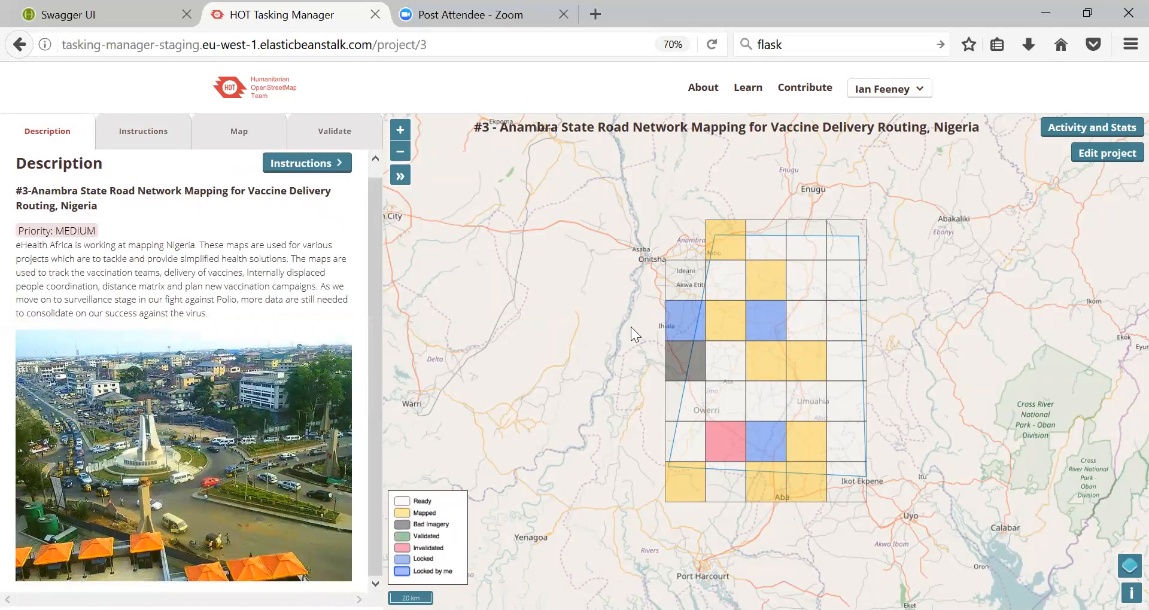
{"action": "scroll", "coordinate": [630, 327], "scroll_direction": "down", "scroll_amount": 2}
{"action": "scroll", "coordinate": [323, 388], "scroll_direction": "up", "scroll_amount": 1}
{"action": "left_click", "coordinate": [310, 179]}
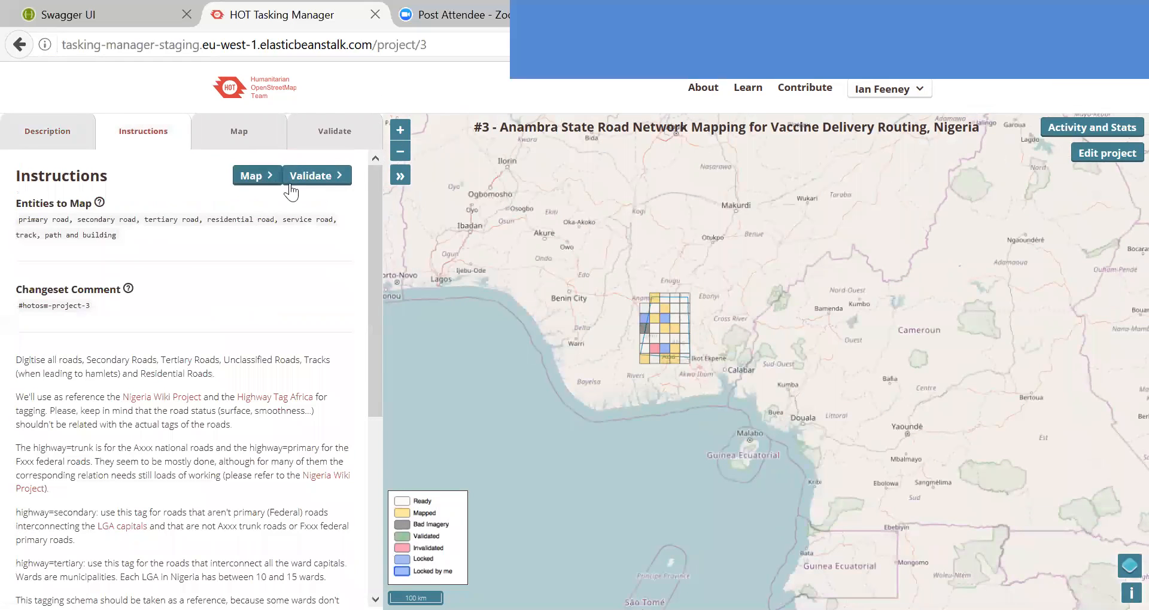
{"action": "left_click", "coordinate": [237, 135]}
{"action": "left_click", "coordinate": [327, 135]}
{"action": "left_click", "coordinate": [70, 139]}
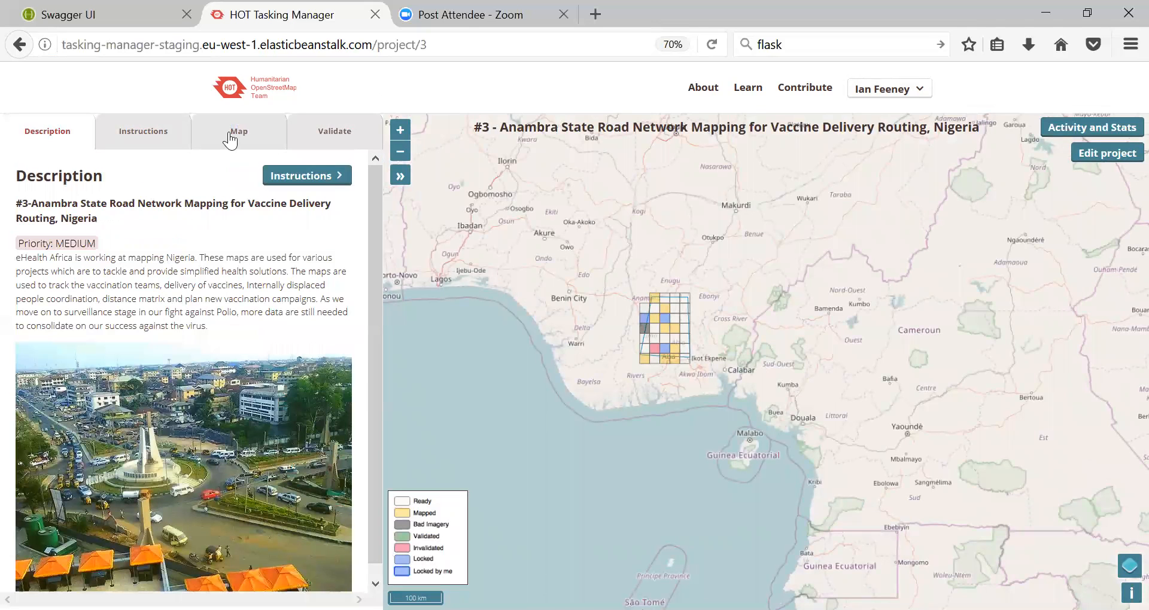
Step: In the Anambra task grid, select the ready task just south of Enugu, and switch the selection to the ready task at Ideani
{"action": "scroll", "coordinate": [682, 326], "scroll_direction": "up", "scroll_amount": 3}
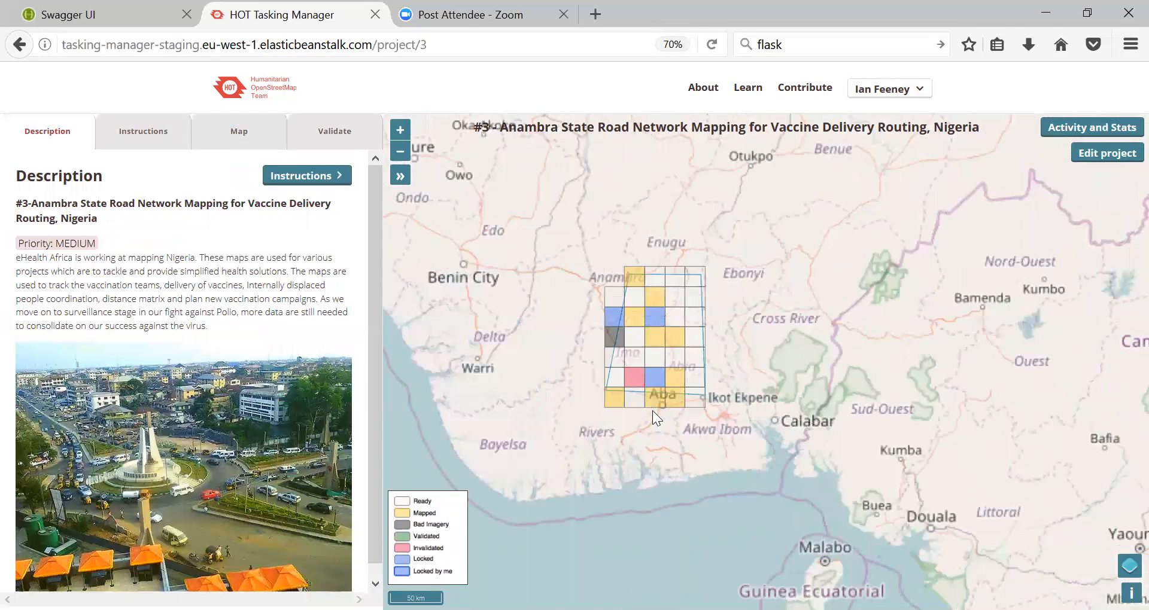
{"action": "left_click_drag", "start_coordinate": [803, 300], "coordinate": [970, 323]}
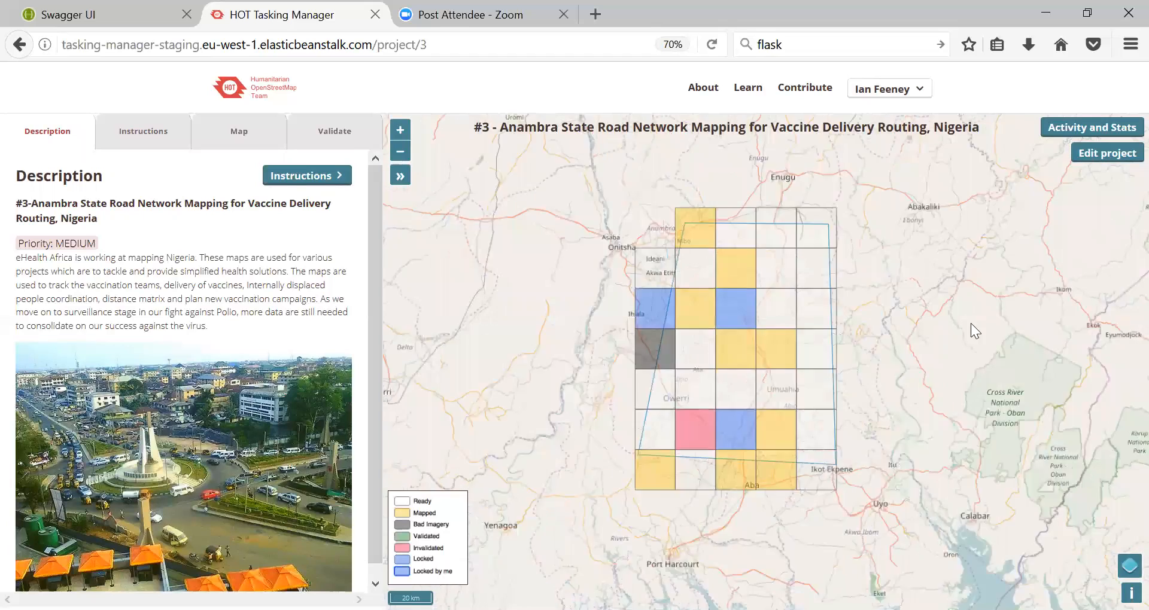
{"action": "left_click_drag", "start_coordinate": [759, 415], "coordinate": [728, 477]}
{"action": "mouse_move", "coordinate": [784, 317]}
{"action": "left_mouse_down"}
{"action": "mouse_move", "coordinate": [751, 351]}
{"action": "mouse_move", "coordinate": [783, 312]}
{"action": "left_mouse_up"}
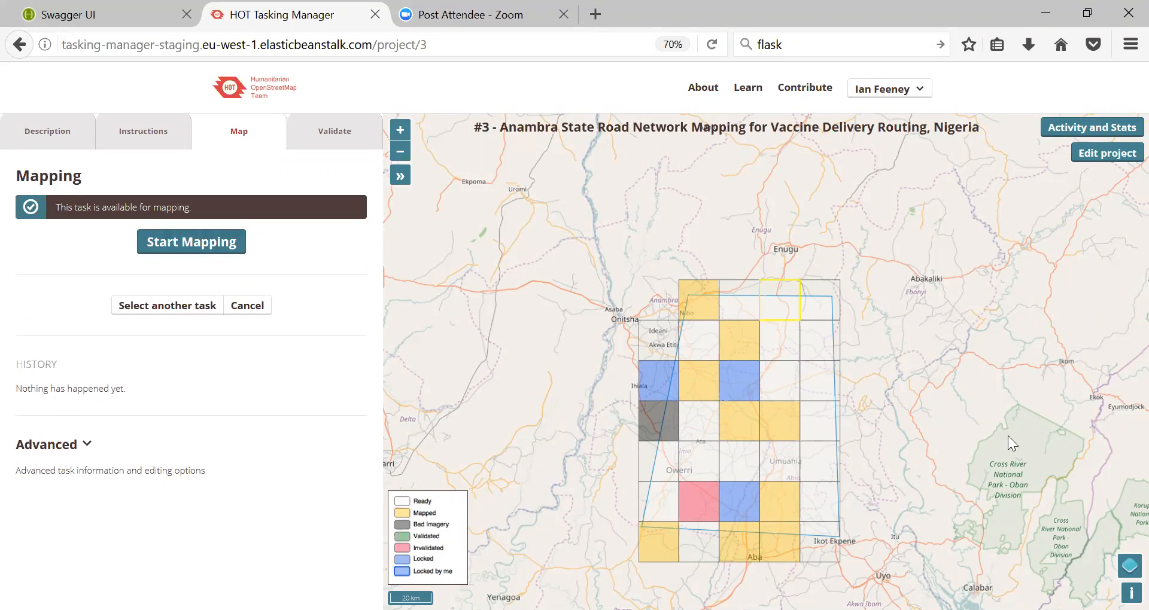
{"action": "left_click", "coordinate": [669, 345]}
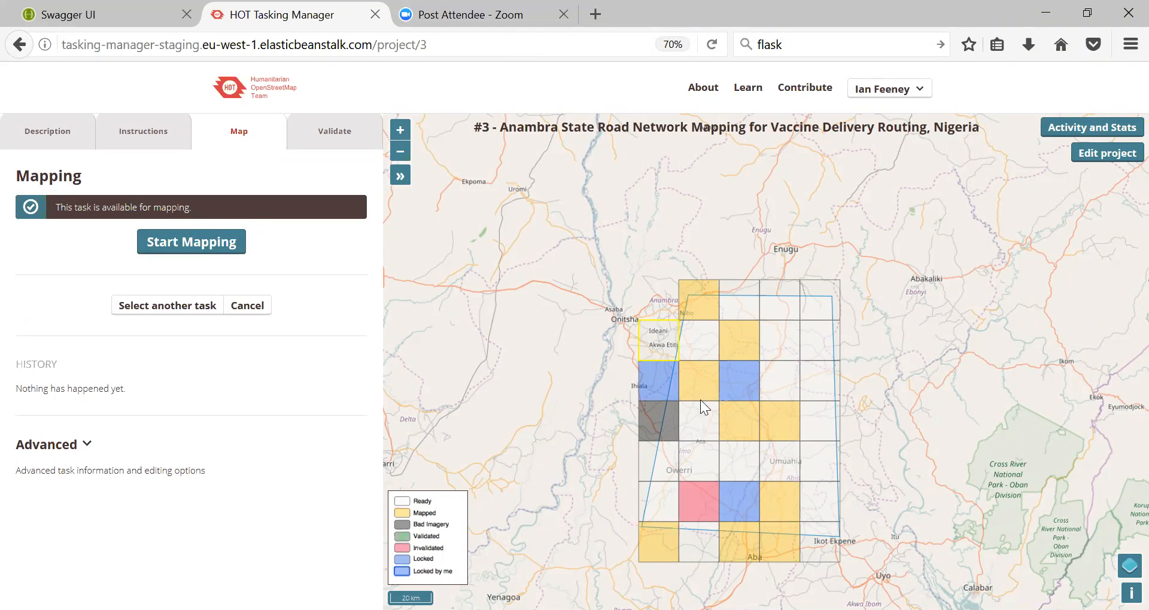
Step: Select the locked task at Ihiala and check its advanced details for the status and who locked it
{"action": "left_click", "coordinate": [649, 385]}
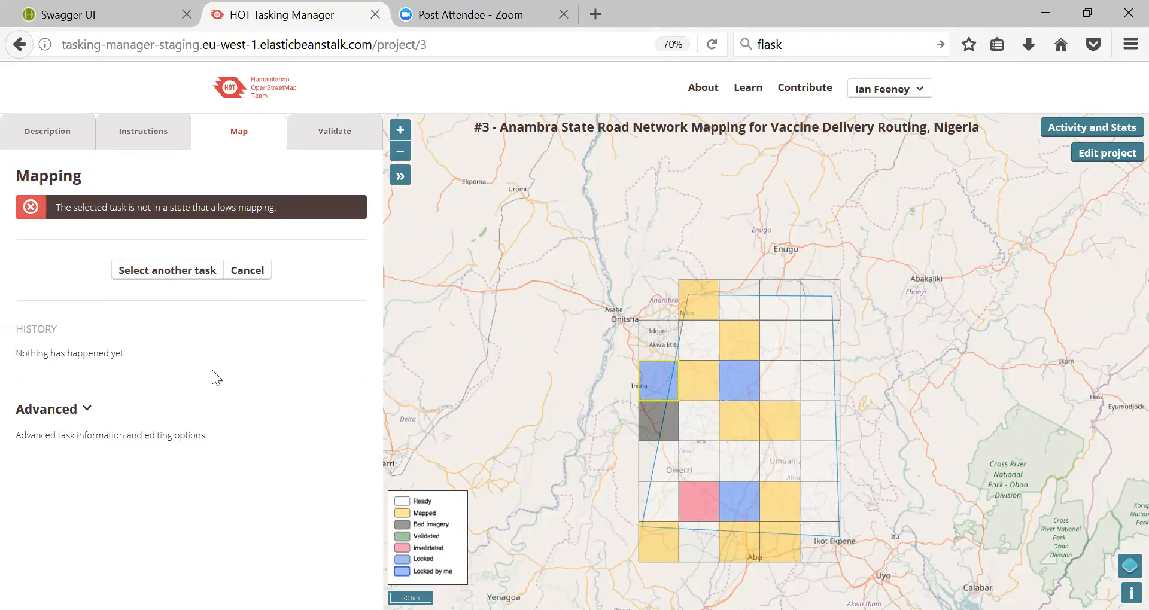
{"action": "left_click", "coordinate": [87, 408]}
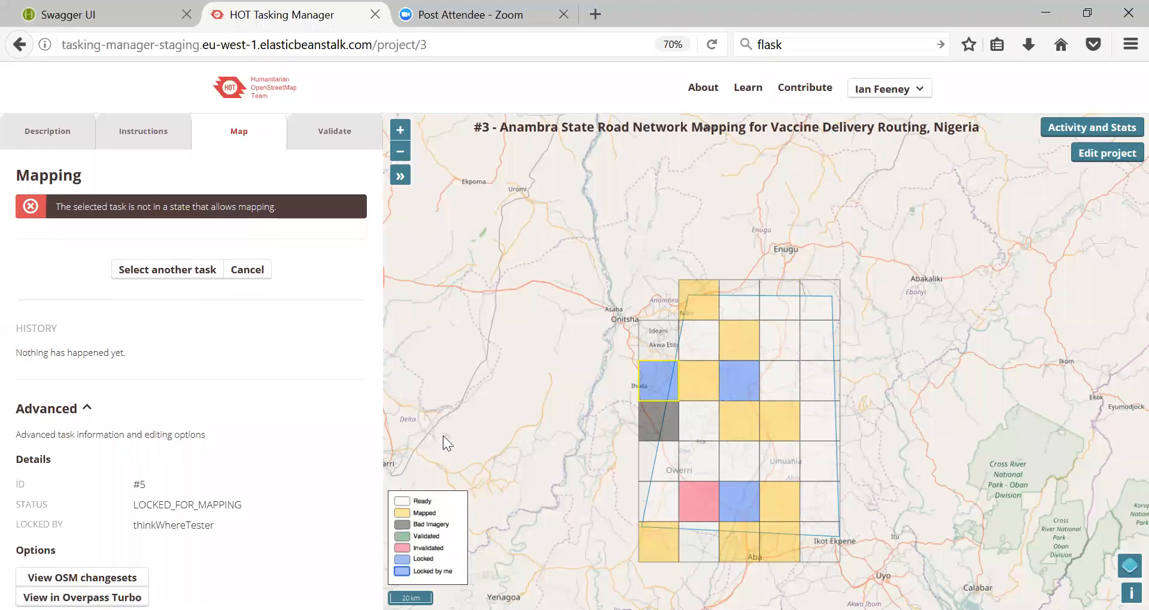
{"action": "double_click", "coordinate": [154, 505]}
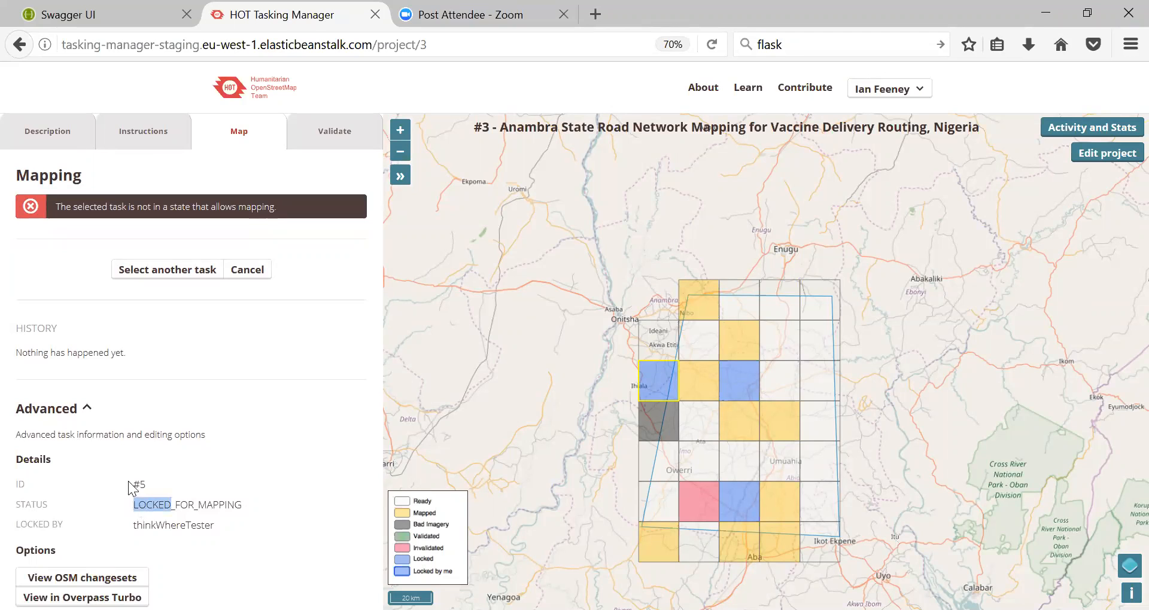
{"action": "left_click", "coordinate": [163, 514]}
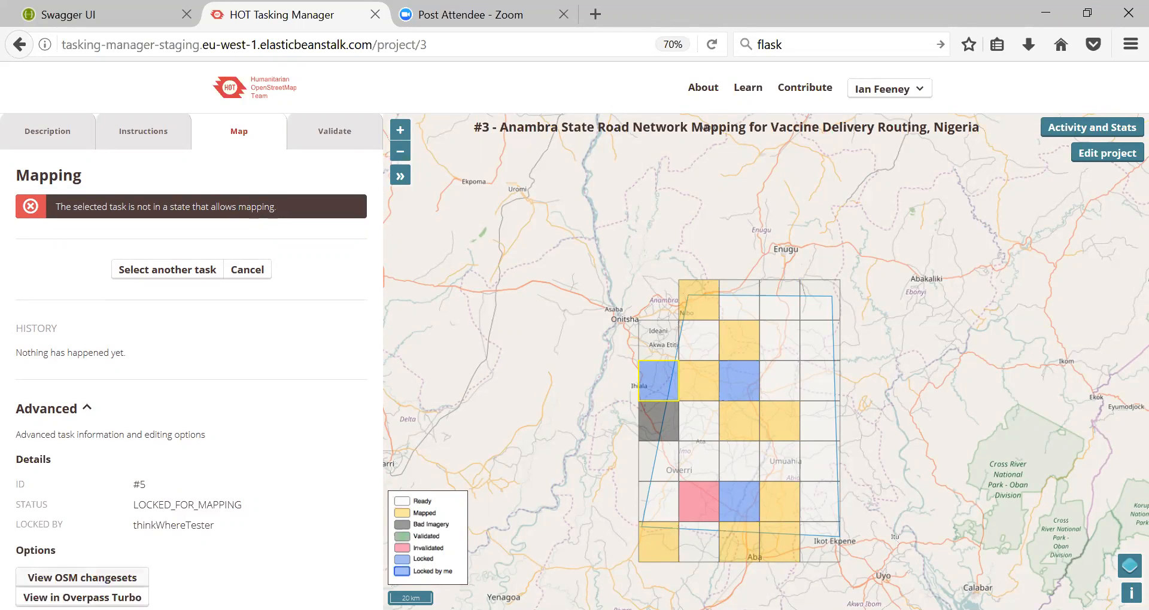
{"action": "left_click", "coordinate": [105, 411]}
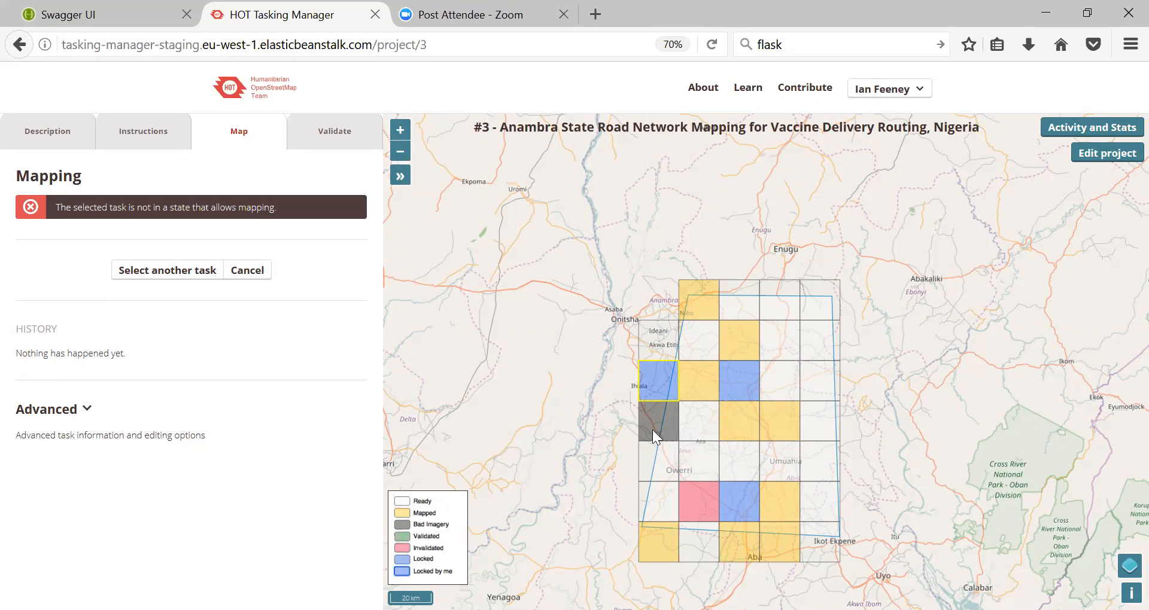
Step: Review the history of the bad imagery task south of Ihiala, comparing it with the ready task just east of Ideani
{"action": "left_click", "coordinate": [667, 435]}
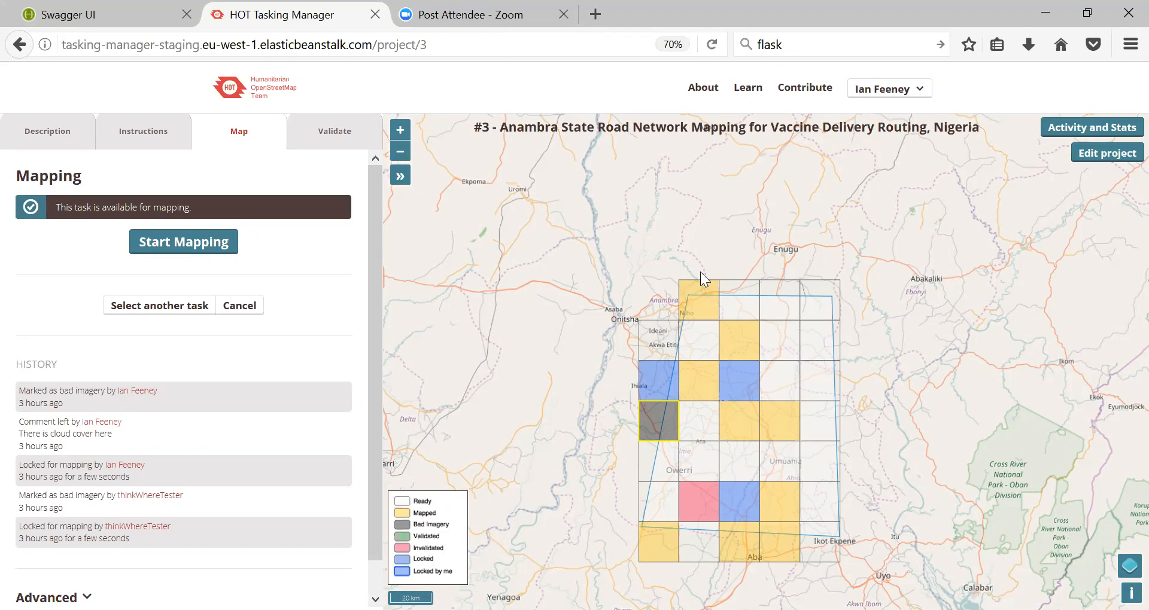
{"action": "left_click", "coordinate": [712, 341]}
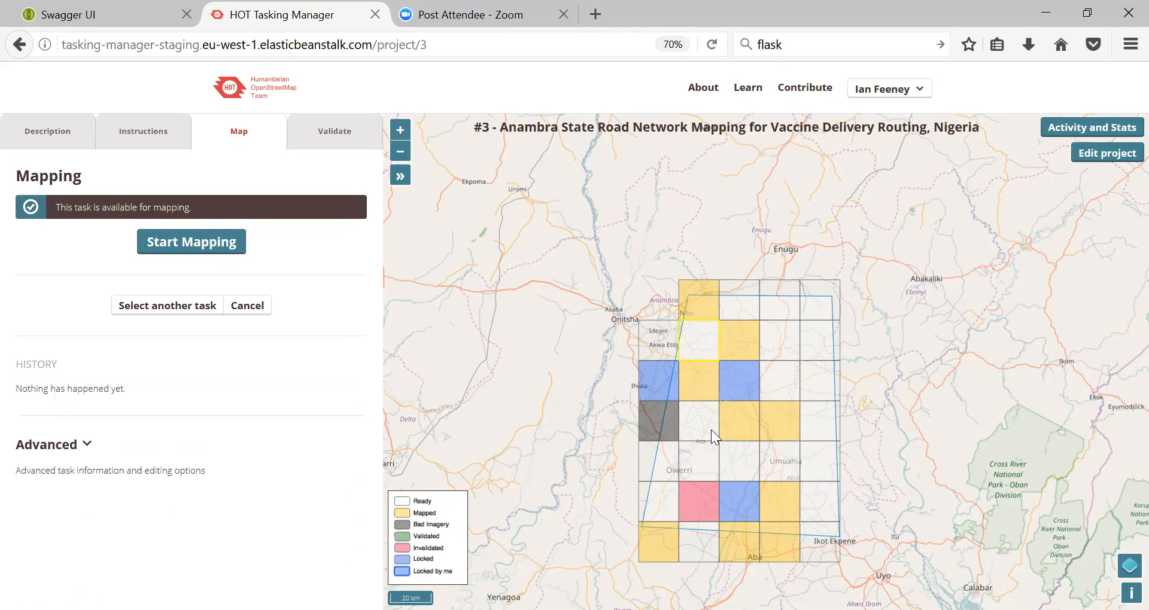
{"action": "left_click", "coordinate": [675, 431]}
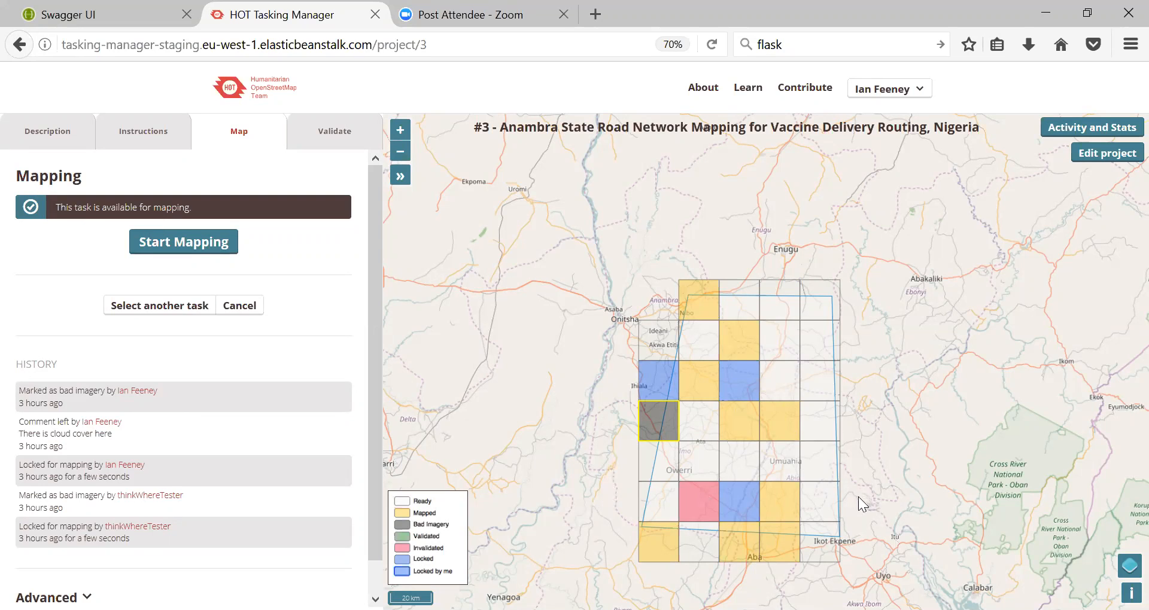
Step: Start mapping the ready task in the third row, fourth column, and try selecting the ready task just west of Umuahia
{"action": "left_click", "coordinate": [779, 380]}
{"action": "left_click", "coordinate": [211, 245]}
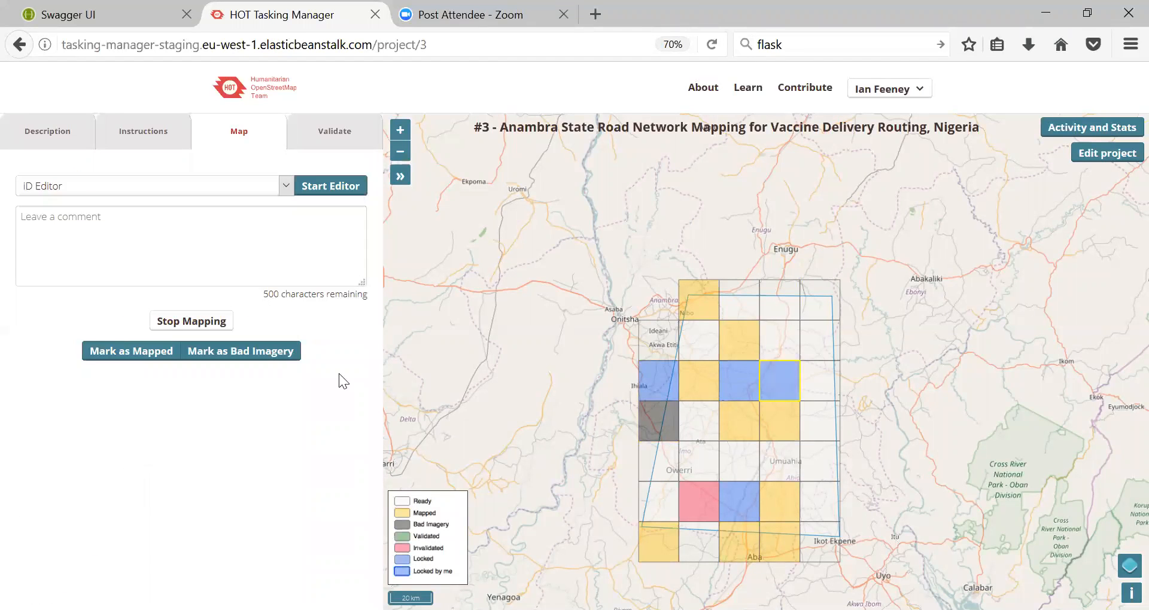
{"action": "left_click", "coordinate": [788, 524]}
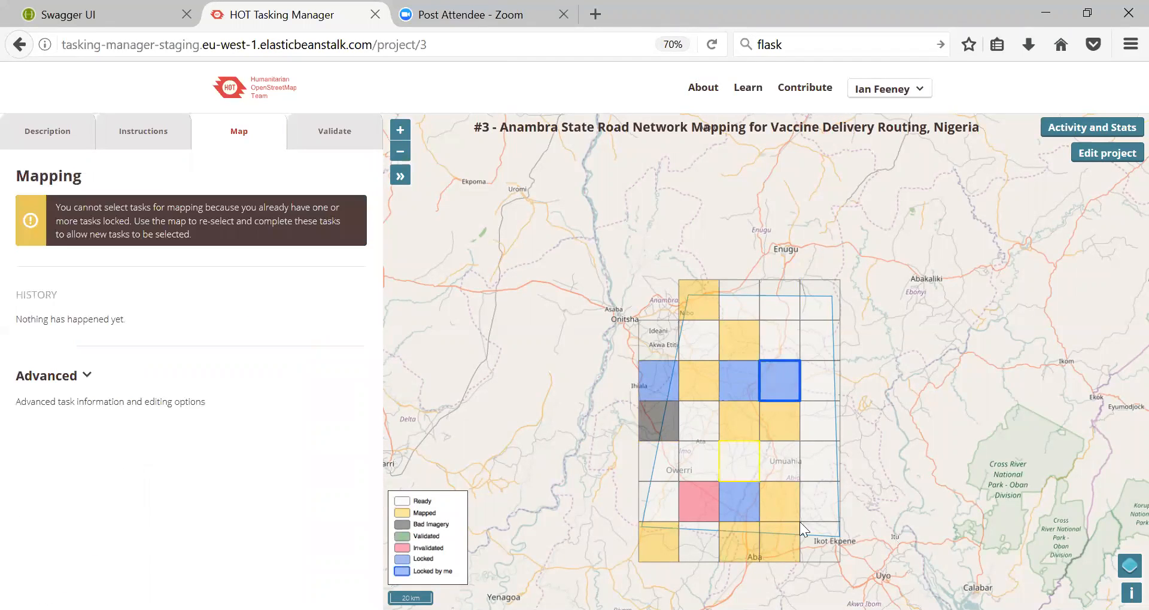
{"action": "left_click", "coordinate": [785, 388]}
{"action": "left_click", "coordinate": [740, 468]}
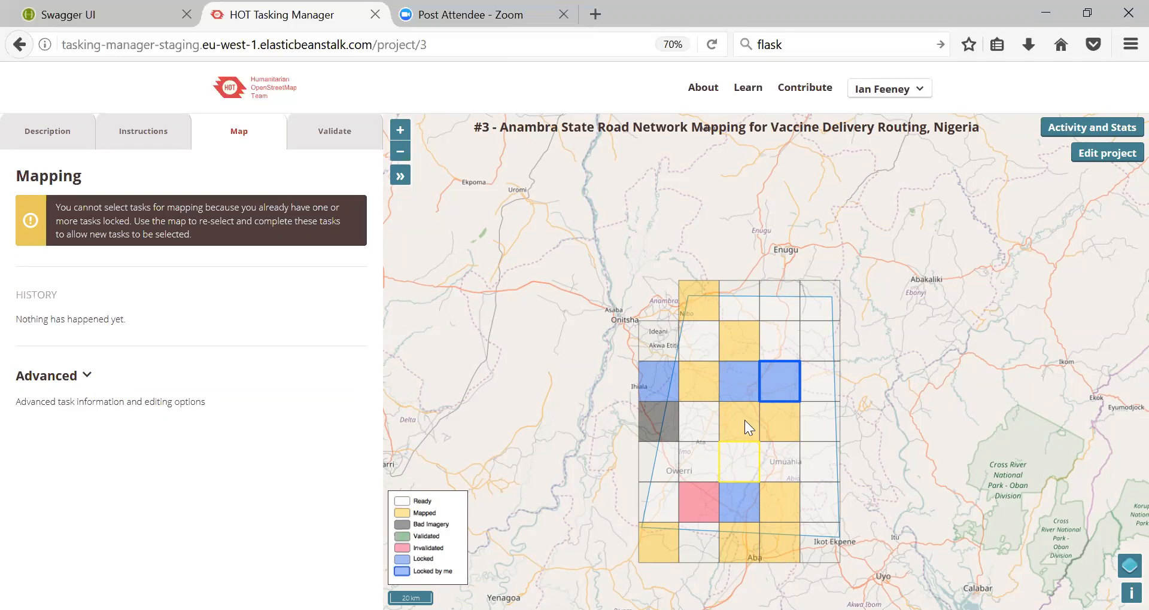
Step: Reselect the task locked for mapping in the third row, fourth column, and mark it as mapped
{"action": "left_click", "coordinate": [701, 344]}
{"action": "left_click", "coordinate": [781, 392]}
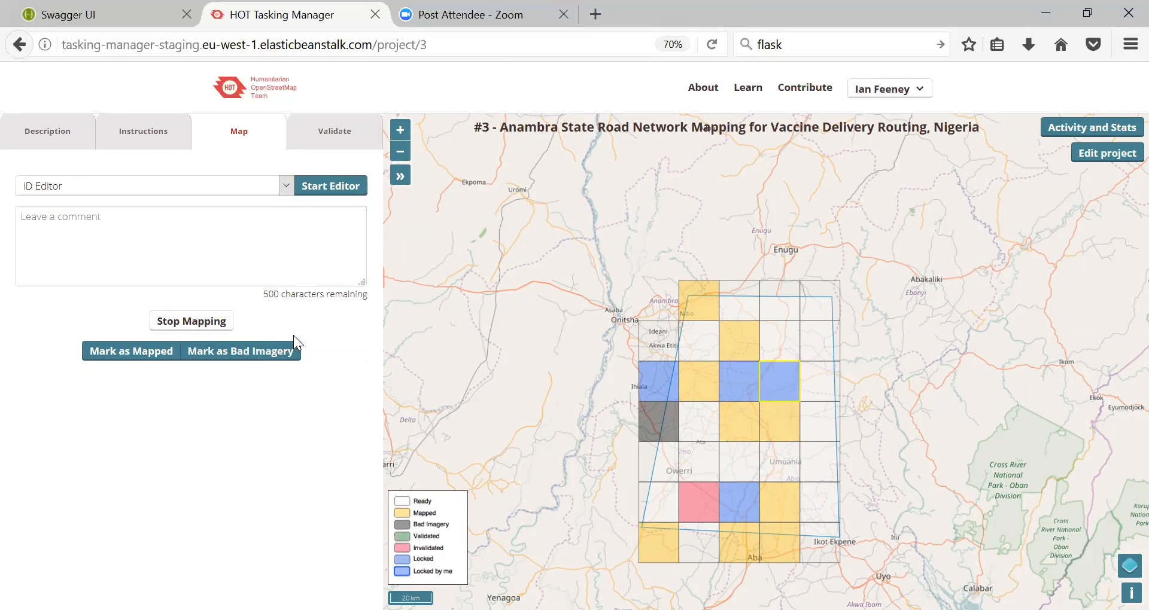
{"action": "left_click", "coordinate": [143, 353]}
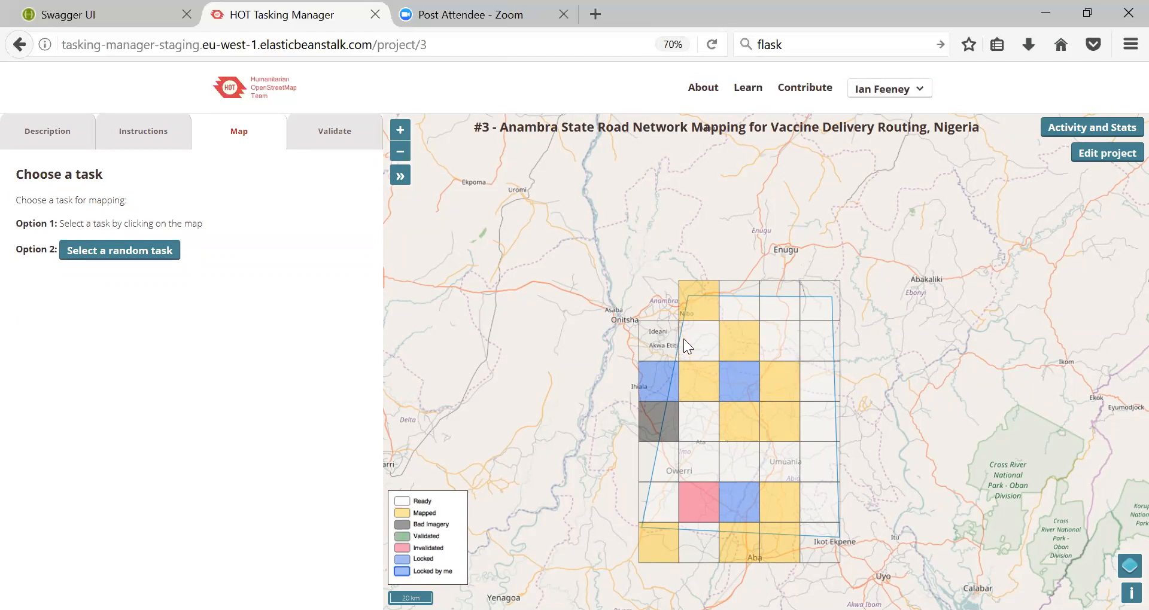
Step: Start mapping the ready task just east of Ideani
{"action": "left_click", "coordinate": [699, 341]}
{"action": "left_click", "coordinate": [213, 252]}
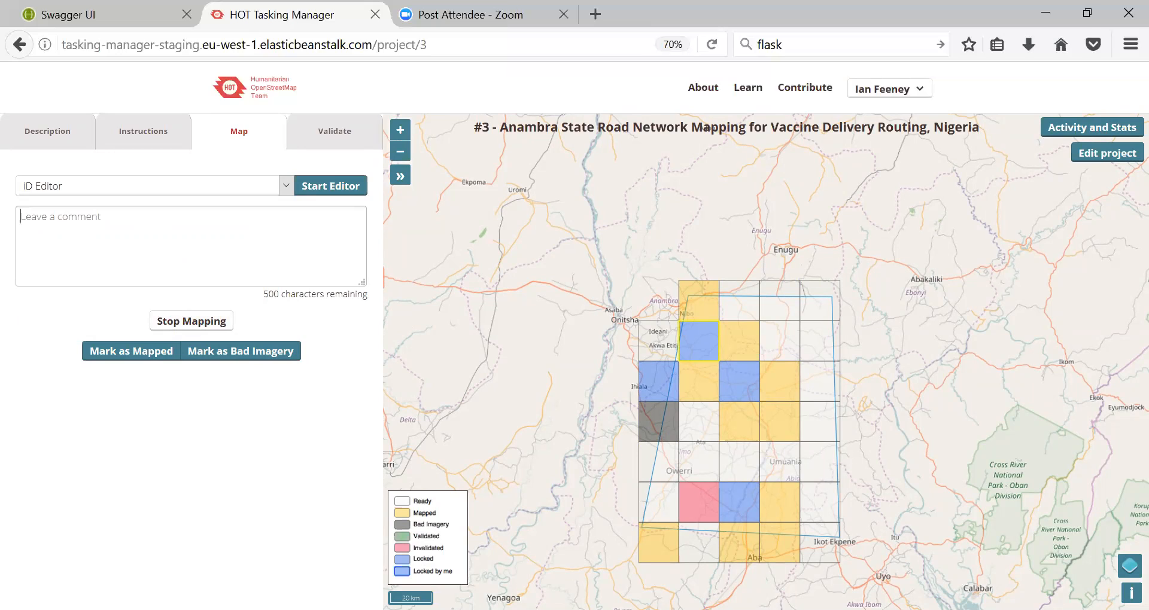
{"action": "type", "text": "Had to go for lucn"}
{"action": "key", "text": "BackSpace"}
{"action": "key", "text": "BackSpace"}
{"action": "key", "text": "BackSpace"}
{"action": "key", "text": "BackSpace"}
{"action": "key", "text": "BackSpace"}
{"action": "key", "text": "BackSpace"}
{"action": "key", "text": "BackSpace"}
{"action": "key", "text": "BackSpace"}
{"action": "key", "text": "BackSpace"}
{"action": "key", "text": "BackSpace"}
{"action": "key", "text": "BackSpace"}
{"action": "key", "text": "BackSpace"}
{"action": "key", "text": "BackSpace"}
{"action": "key", "text": "BackSpace"}
{"action": "key", "text": "BackSpace"}
Step: Leave the comment "Did some mapping" on the task east of Ideani and stop mapping it
{"action": "type", "text": "Did some mapping"}
{"action": "left_click", "coordinate": [157, 323]}
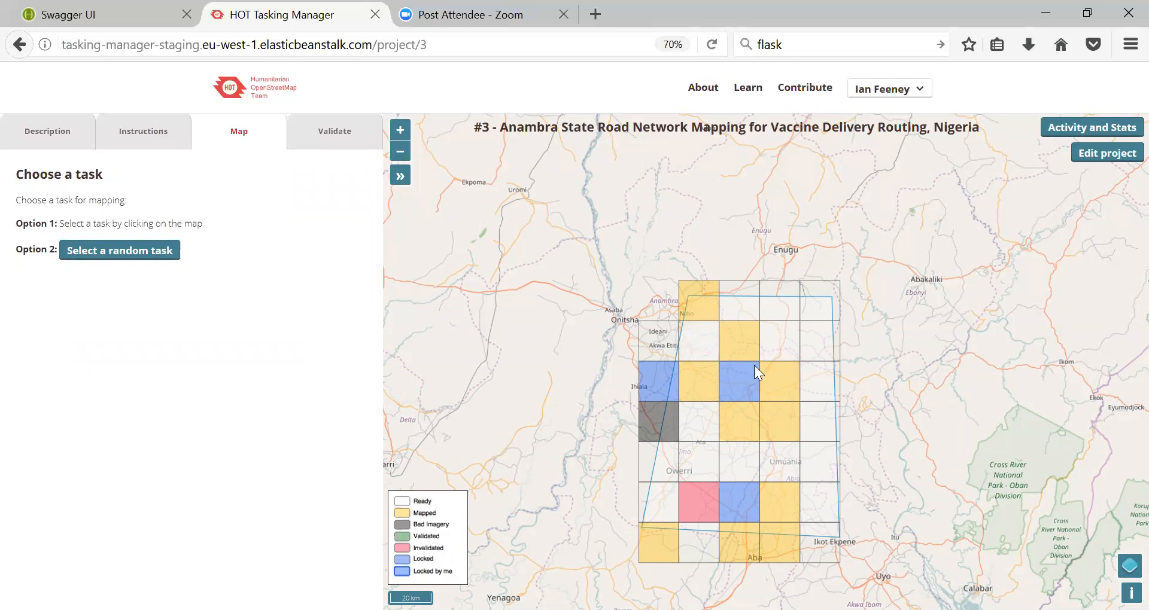
Step: Reselect the task just east of Ideani and review its history entries
{"action": "left_click", "coordinate": [701, 344]}
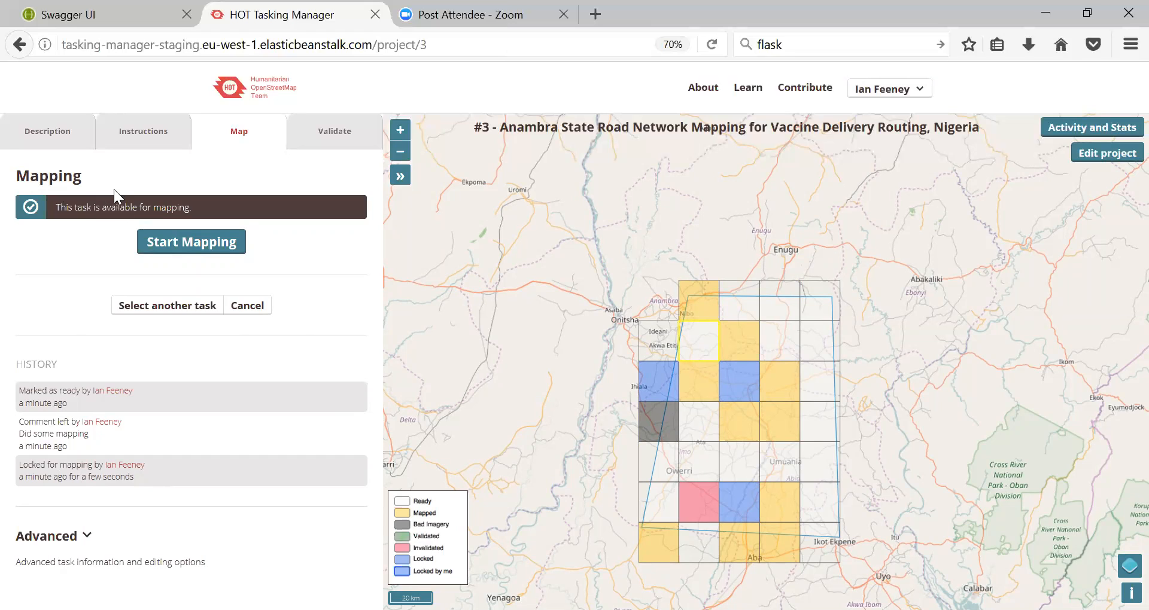
{"action": "left_click_drag", "start_coordinate": [137, 479], "coordinate": [17, 390]}
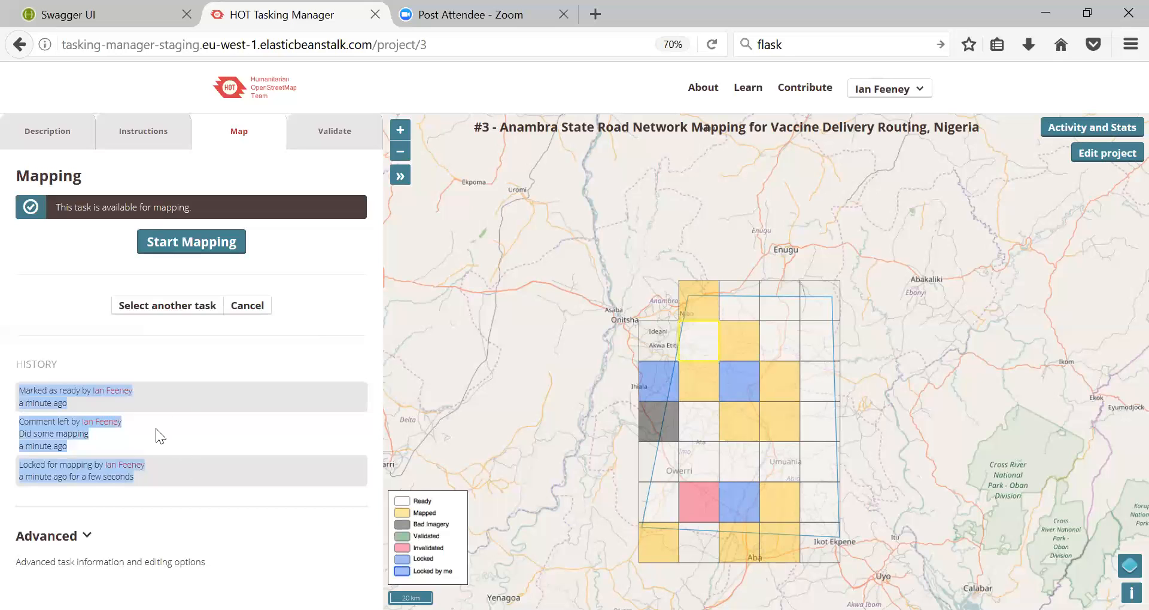
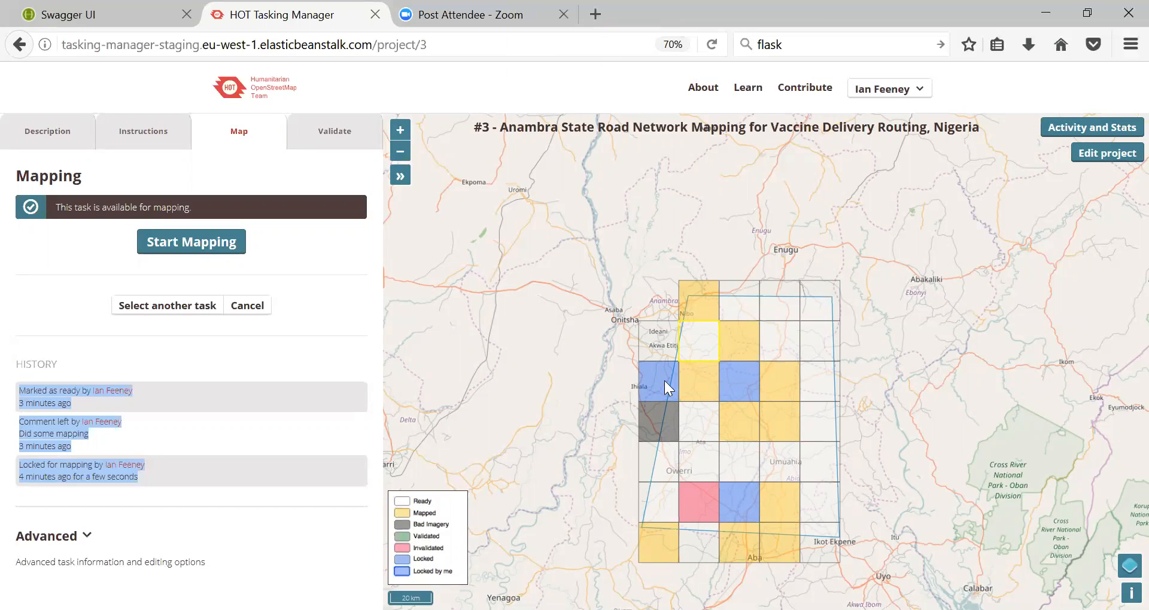
Step: Check the advanced details of the locked task at Ihiala and the locked task in the third row, third column
{"action": "left_click", "coordinate": [664, 380]}
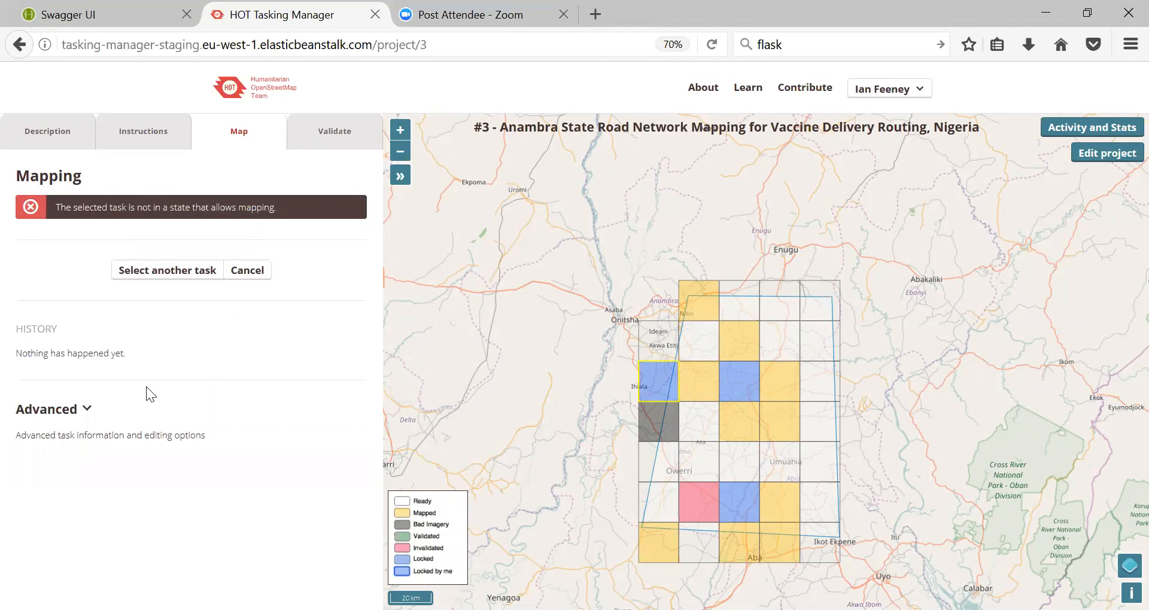
{"action": "left_click", "coordinate": [90, 408]}
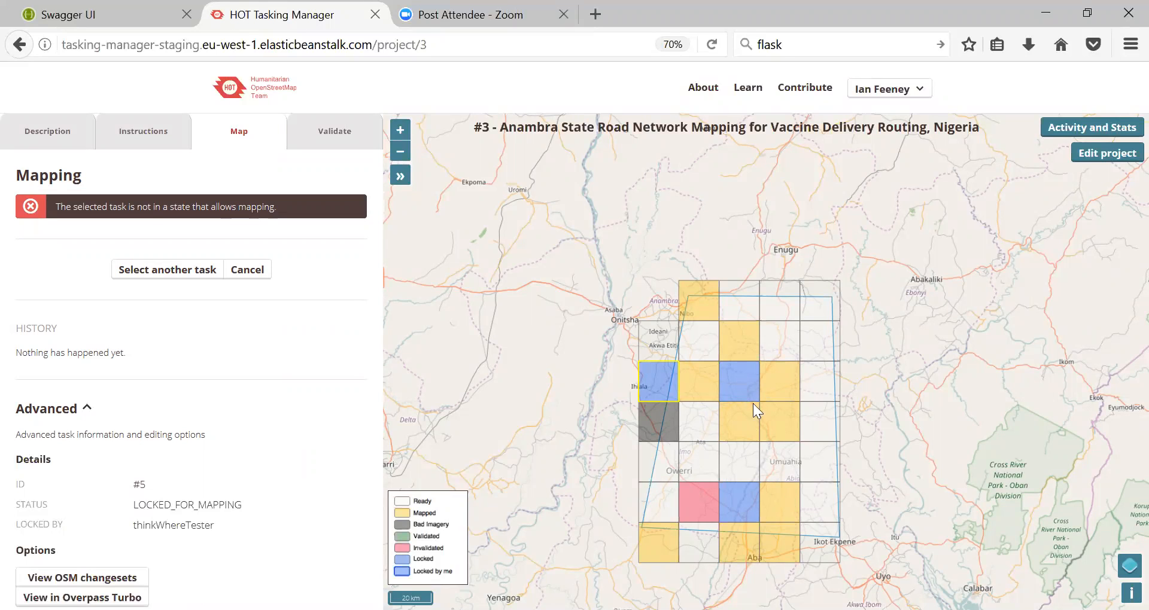
{"action": "left_click", "coordinate": [743, 389]}
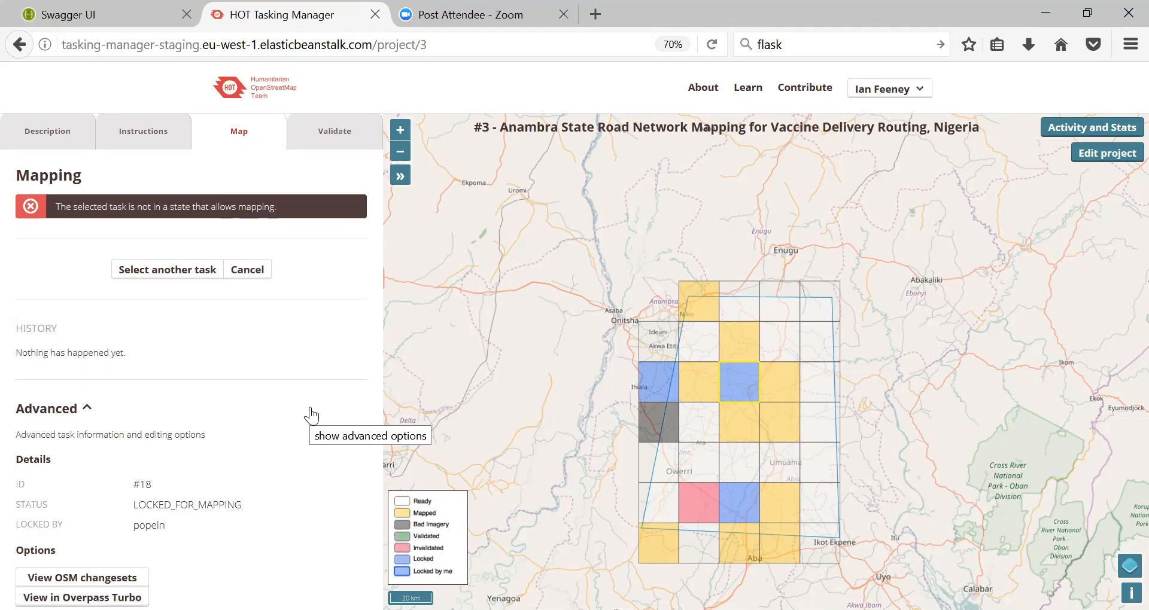
{"action": "left_click", "coordinate": [89, 409]}
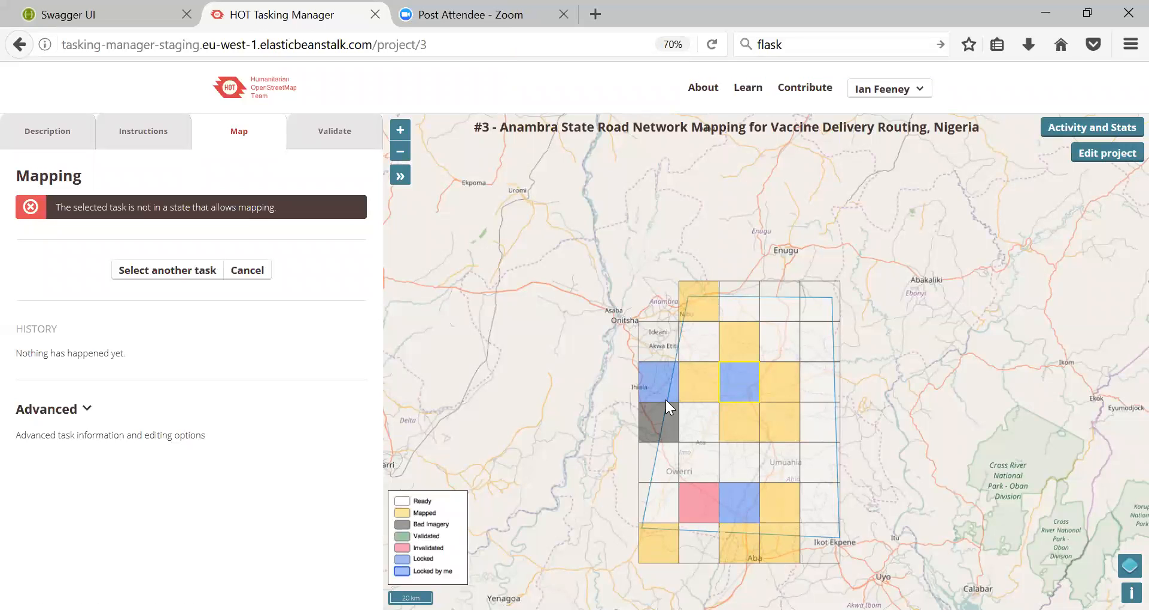
Step: Examine the validation lock entry in the history of the mapped task in the second row, comparing the locked task below it
{"action": "left_click", "coordinate": [746, 356]}
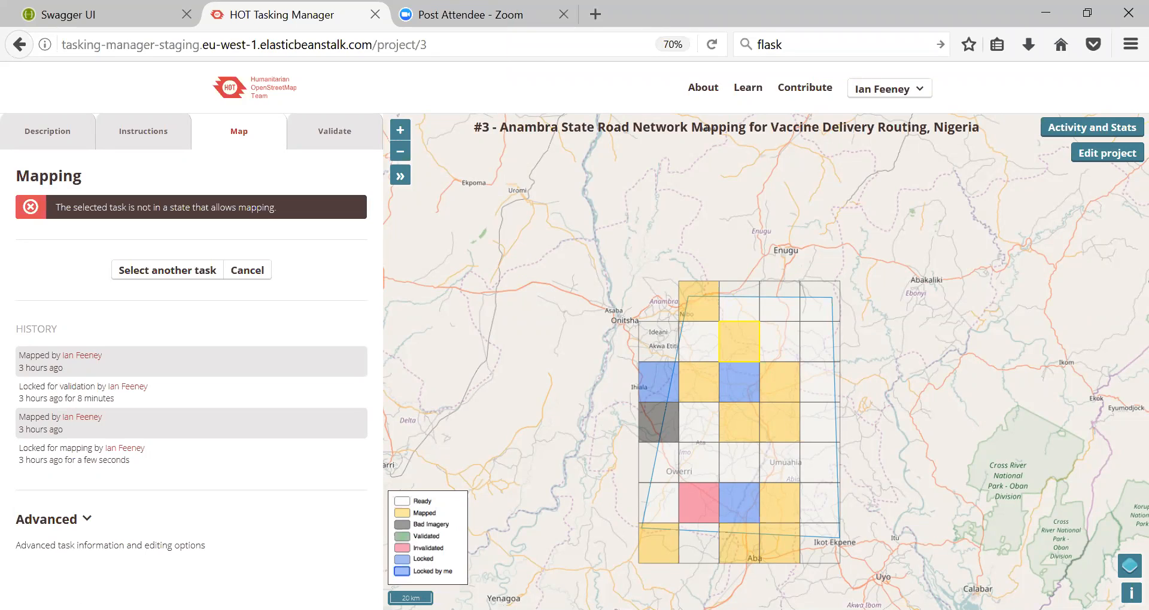
{"action": "left_click_drag", "start_coordinate": [19, 387], "coordinate": [97, 386]}
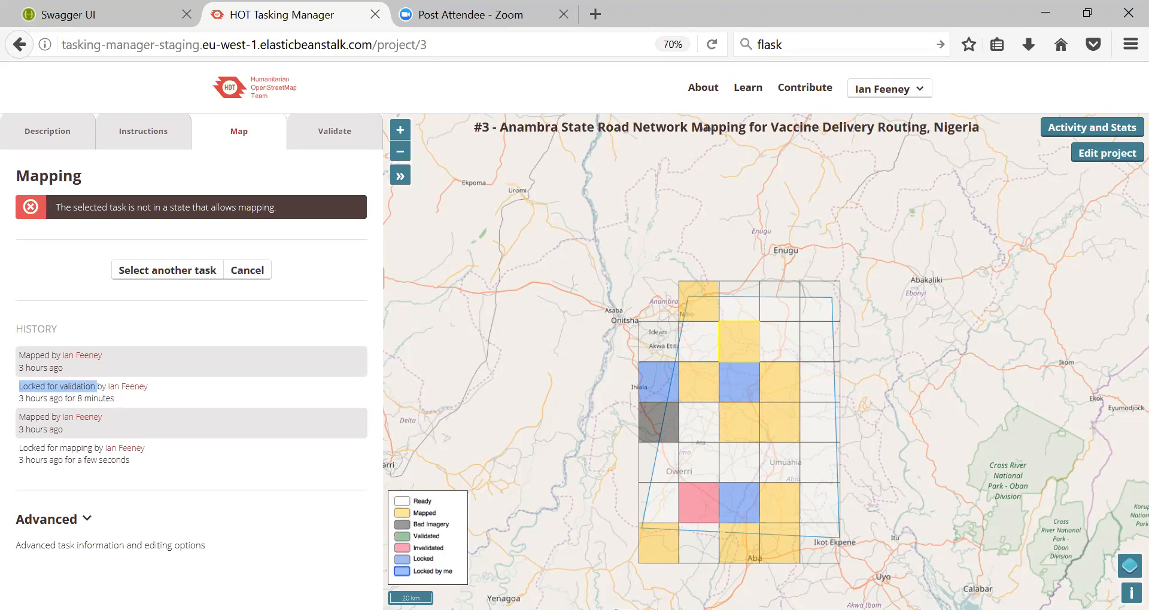
{"action": "left_click_drag", "start_coordinate": [110, 399], "coordinate": [19, 387]}
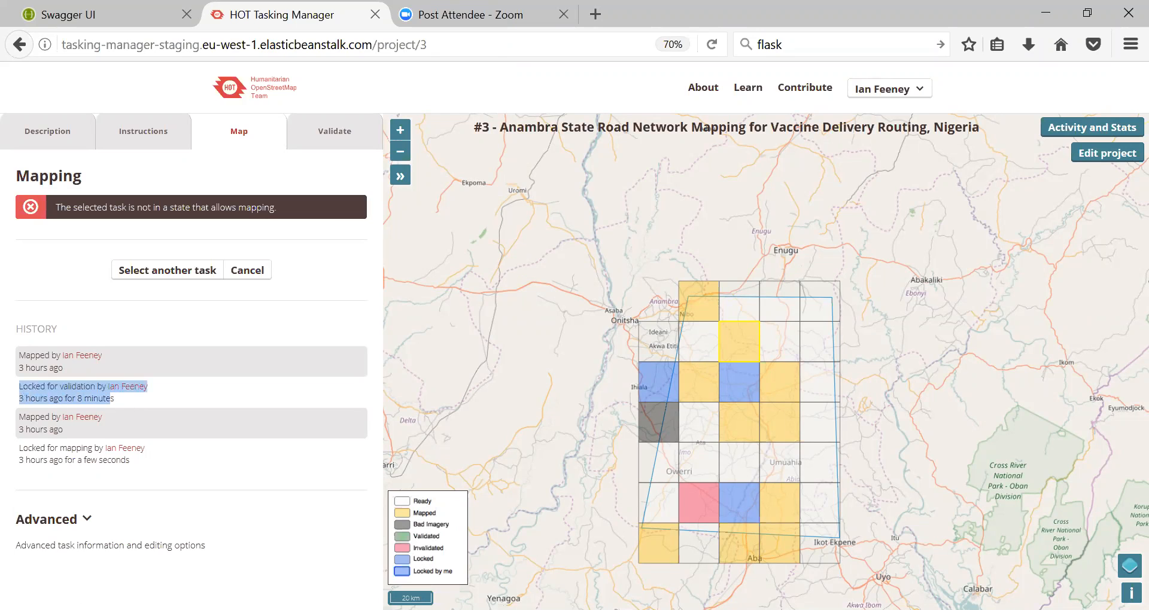
{"action": "left_click", "coordinate": [752, 390]}
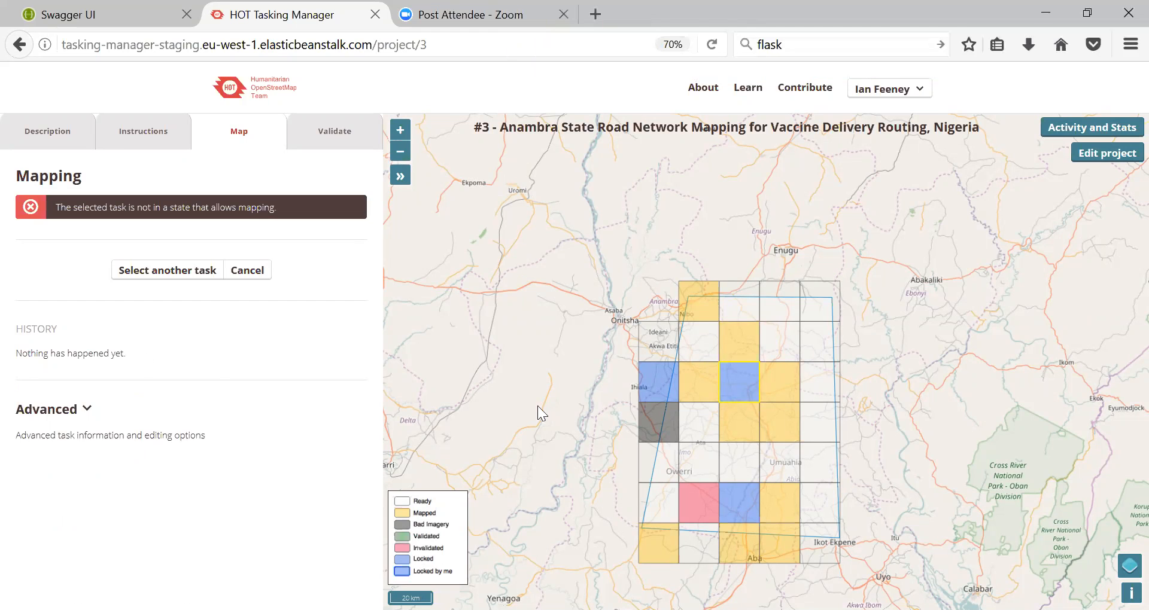
Step: Start mapping the ready task just east of Ideani and stop mapping it without leaving a comment
{"action": "left_click", "coordinate": [715, 357]}
{"action": "left_click", "coordinate": [190, 245]}
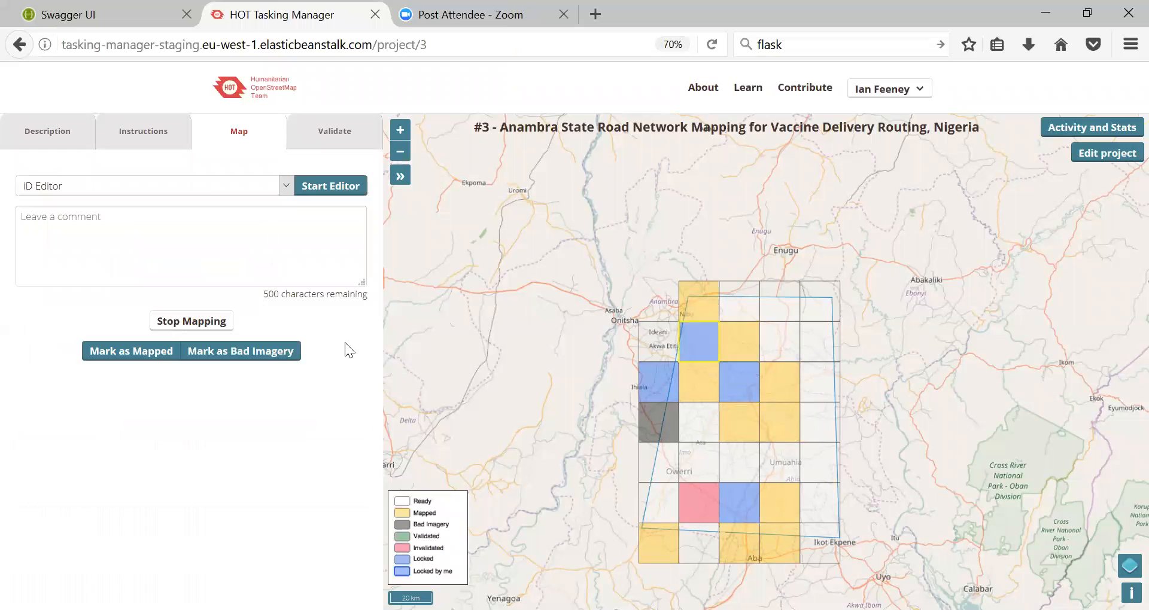
{"action": "left_click", "coordinate": [197, 323]}
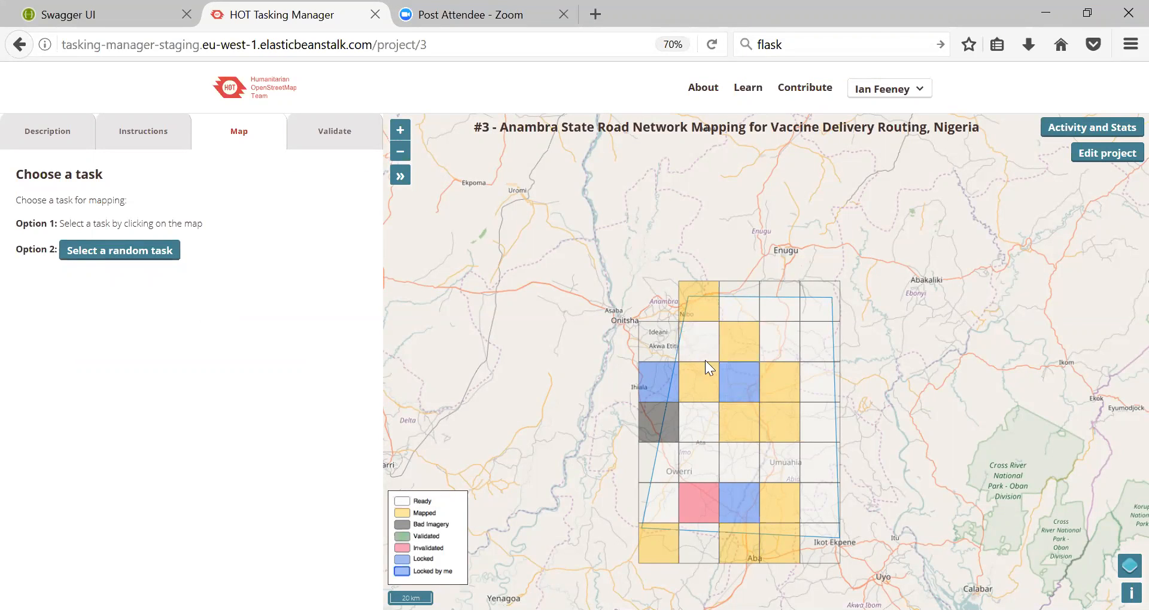
Step: Start mapping the task east of Ideani again, and return to it after selecting the other locked task to its southeast
{"action": "left_click", "coordinate": [698, 346]}
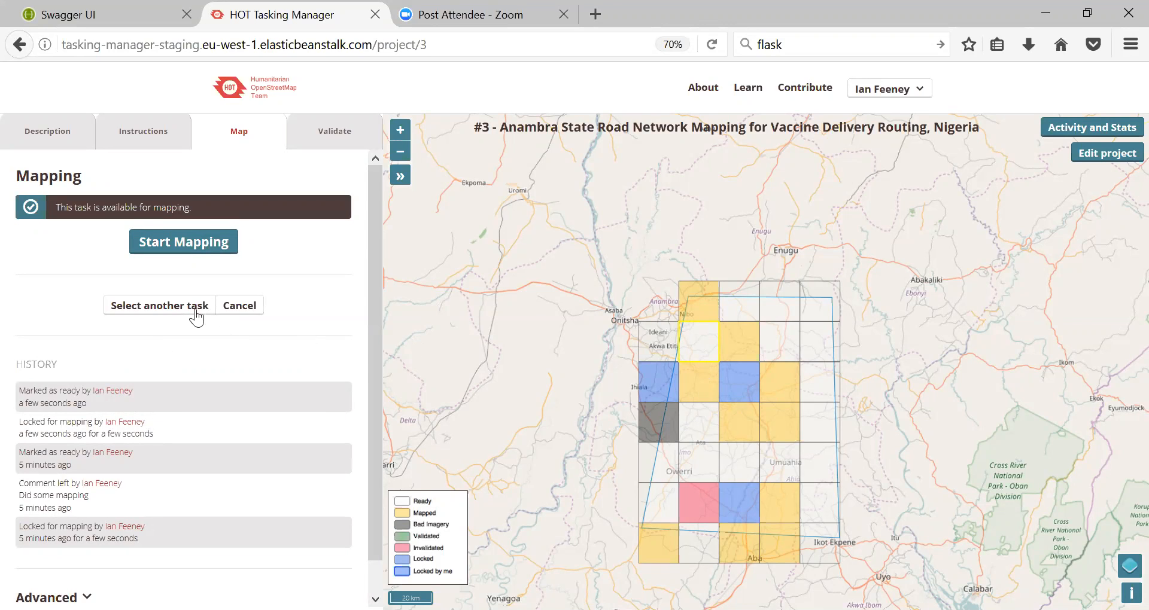
{"action": "left_click", "coordinate": [195, 249]}
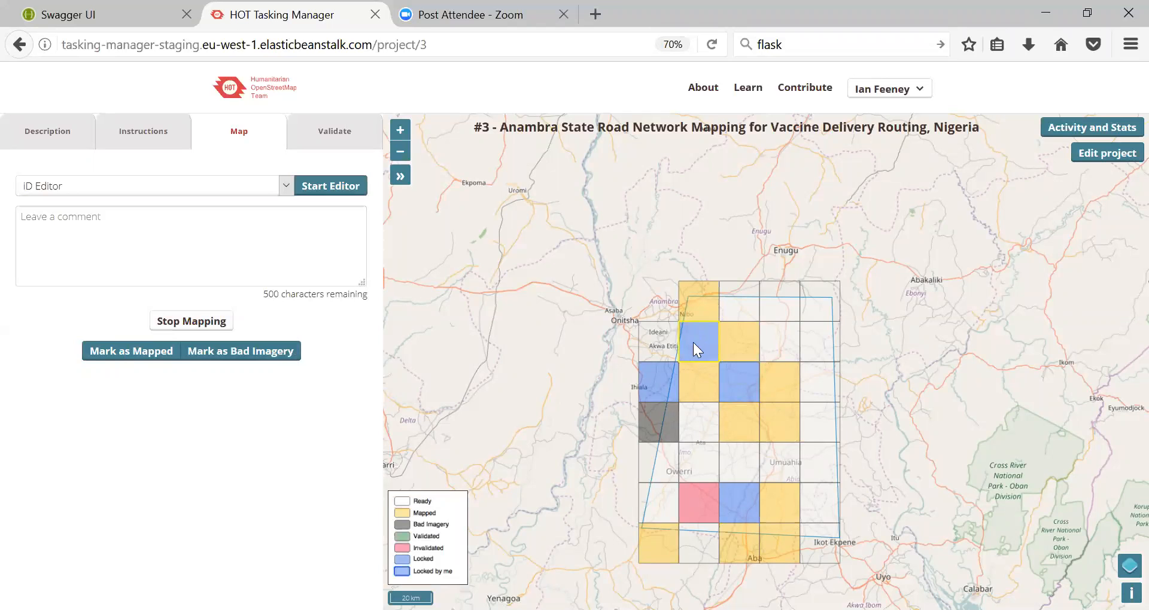
{"action": "left_click", "coordinate": [738, 383]}
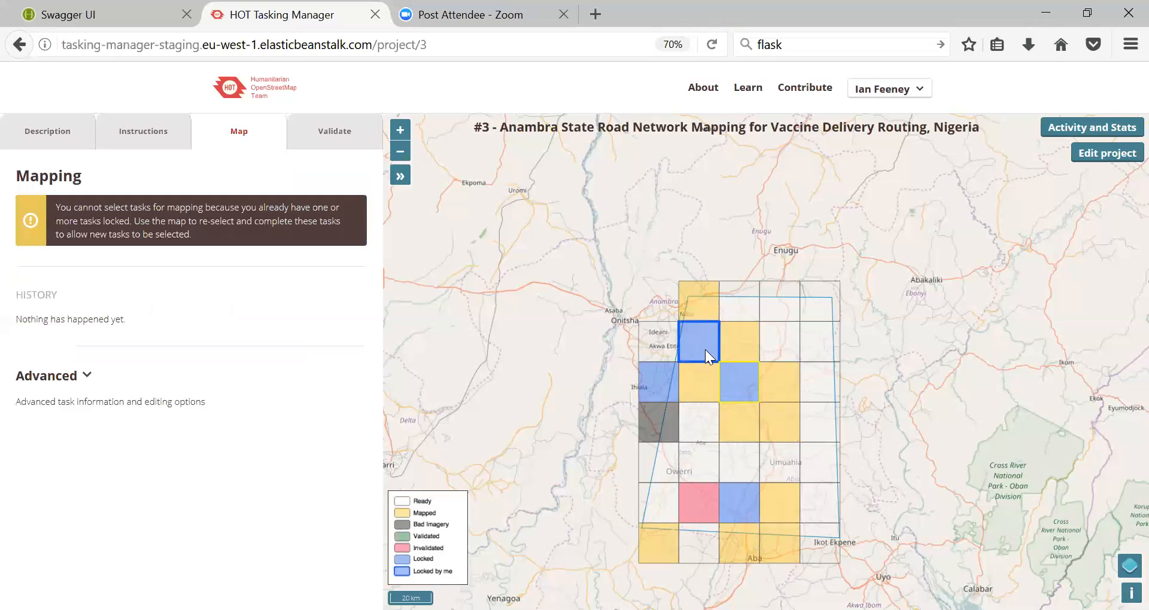
{"action": "left_click", "coordinate": [704, 349]}
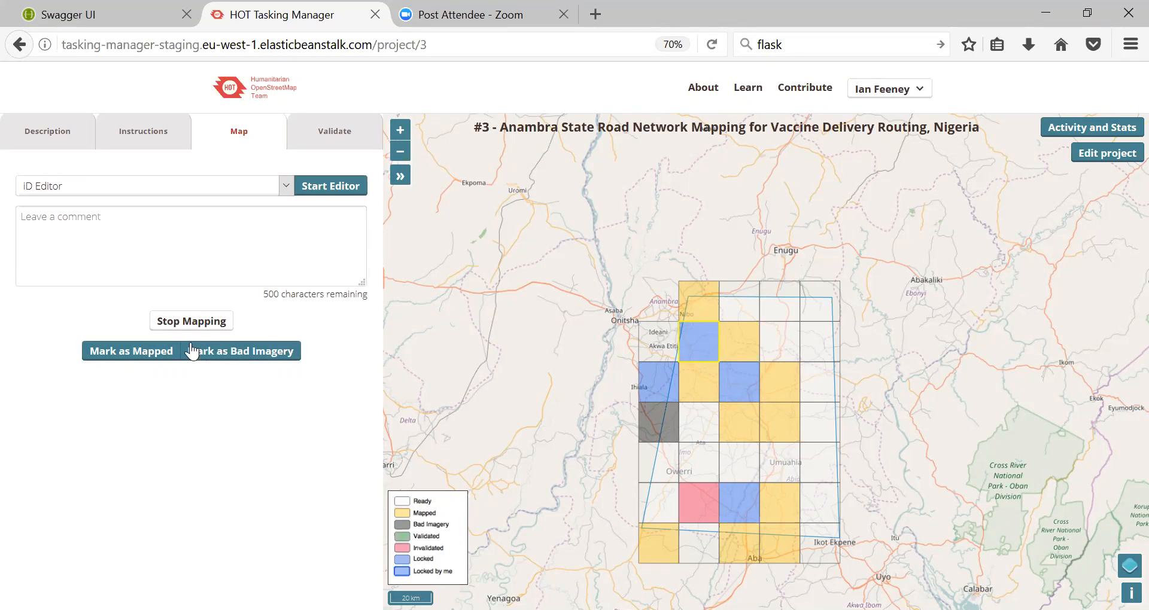
Step: Select the locked task in the third row, third column, and check its history and advanced details
{"action": "left_click", "coordinate": [748, 394]}
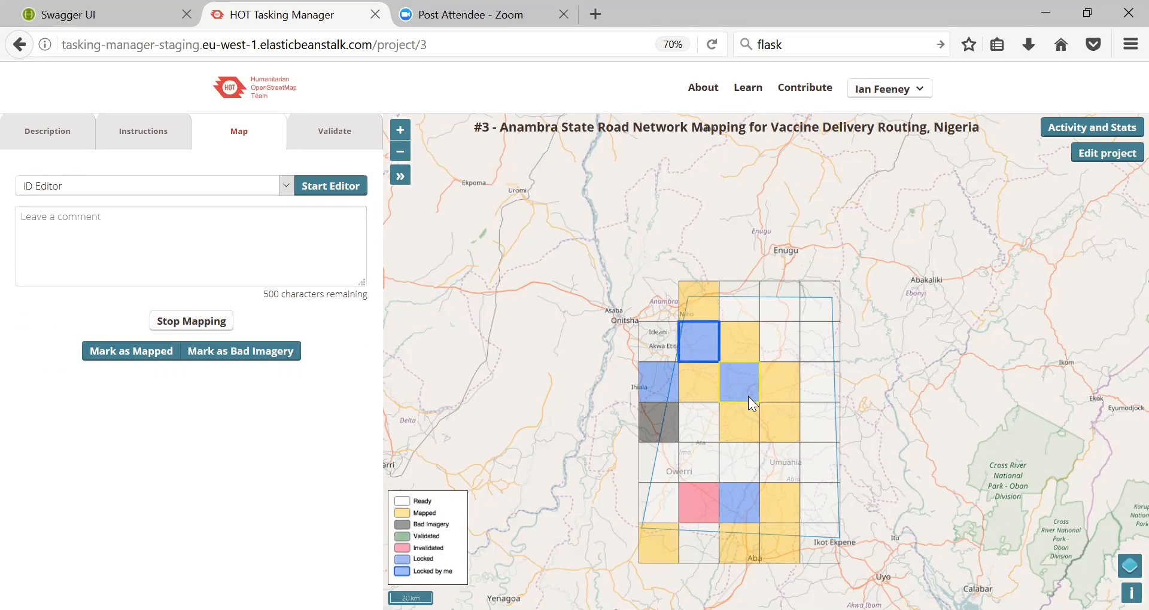
{"action": "left_click_drag", "start_coordinate": [141, 322], "coordinate": [14, 320]}
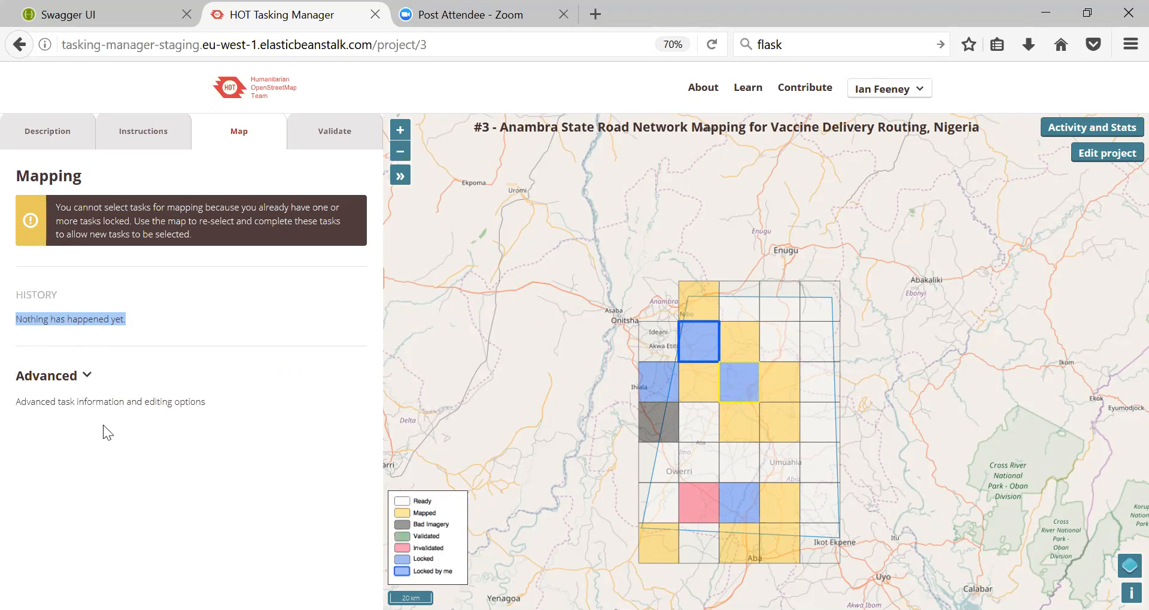
{"action": "left_click", "coordinate": [87, 375]}
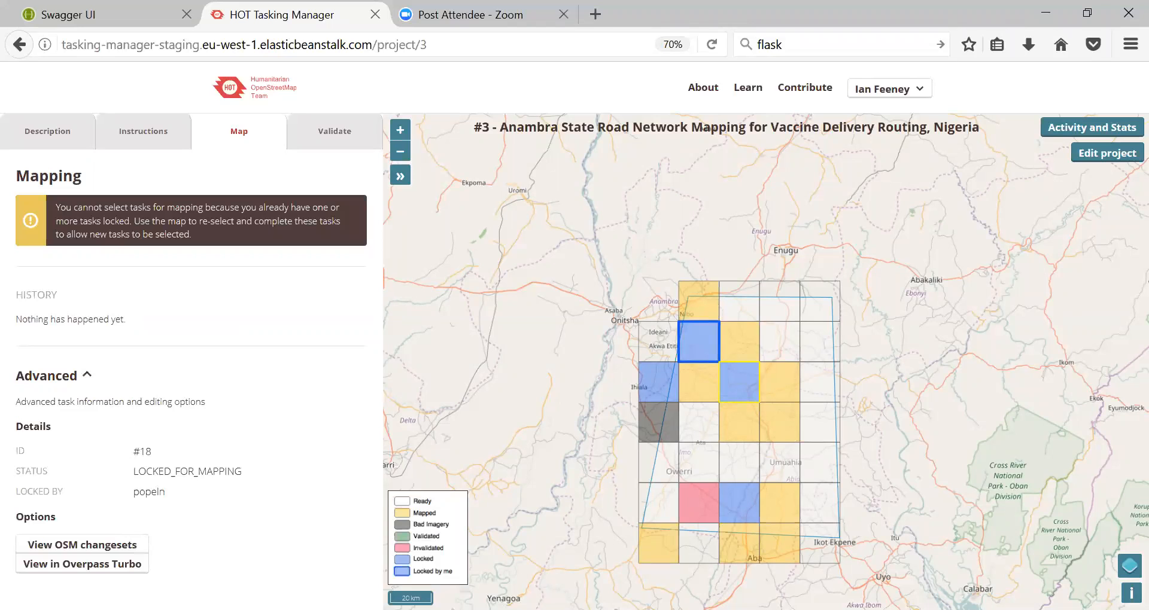
Step: Compare the history and advanced details of the locked task in the third row, third column with those of the locked task at Ihiala
{"action": "left_click_drag", "start_coordinate": [127, 322], "coordinate": [14, 322]}
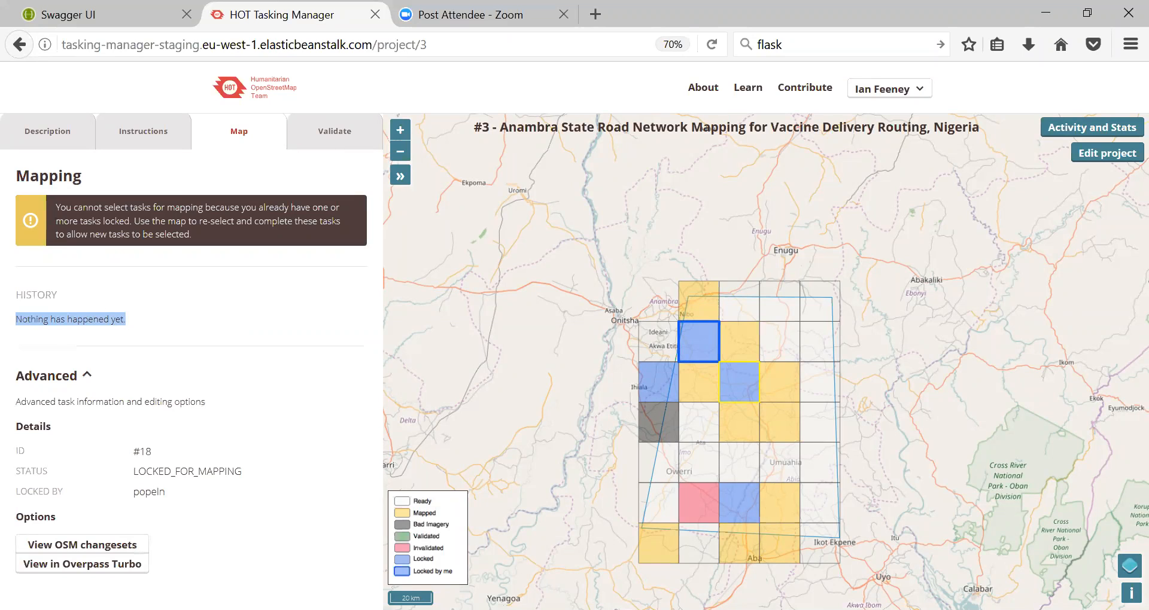
{"action": "left_click", "coordinate": [138, 327]}
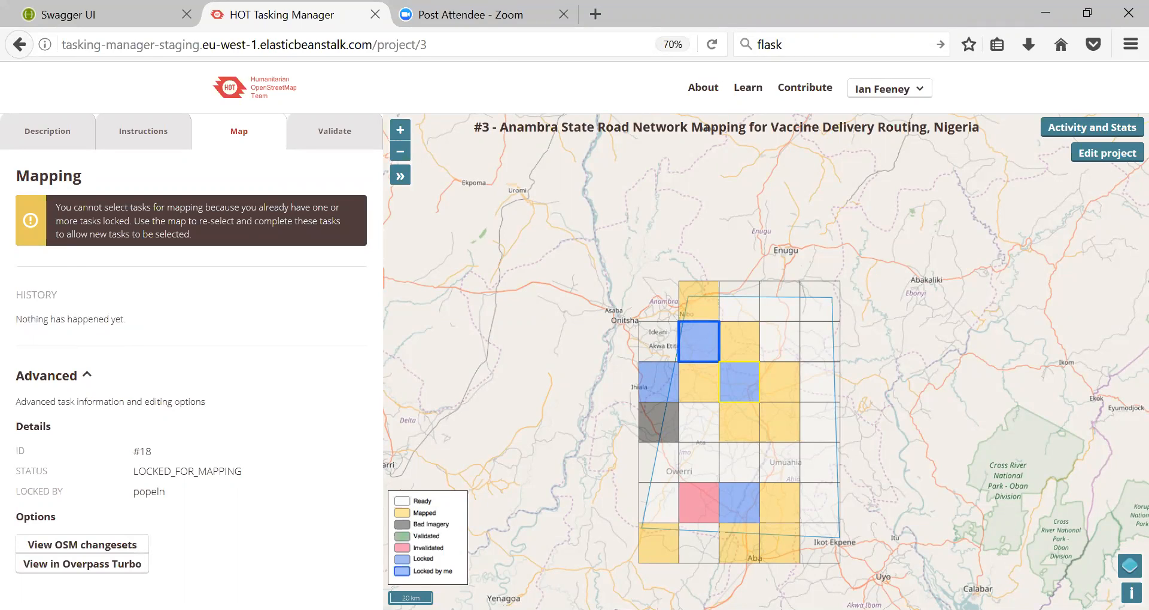
{"action": "left_click_drag", "start_coordinate": [127, 320], "coordinate": [49, 320]}
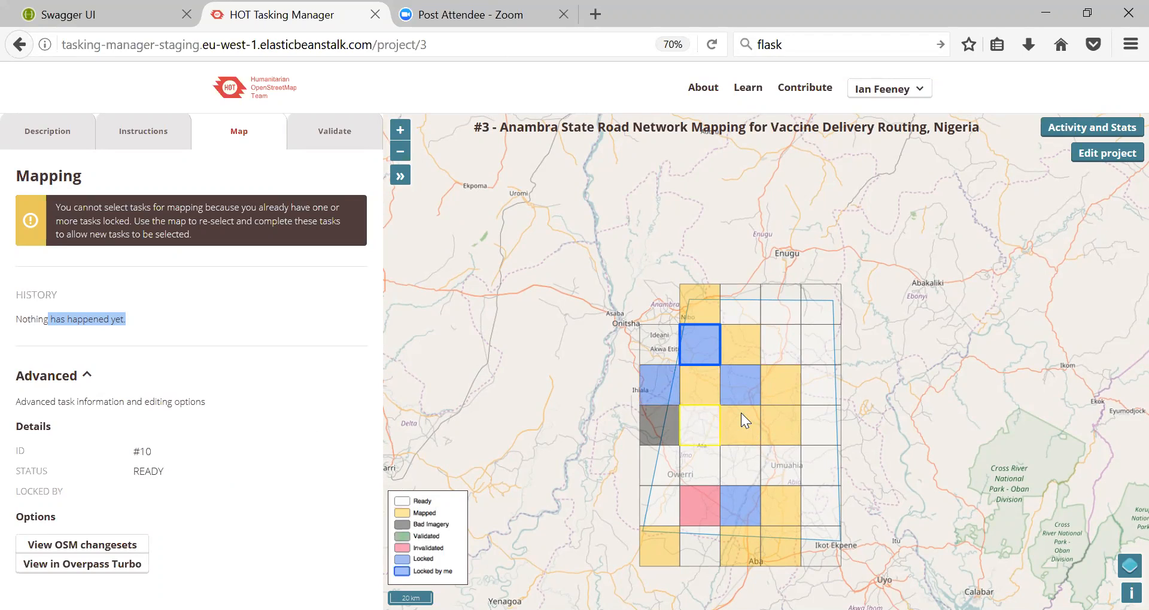
{"action": "left_click", "coordinate": [668, 400]}
{"action": "left_click_drag", "start_coordinate": [139, 323], "coordinate": [37, 330]}
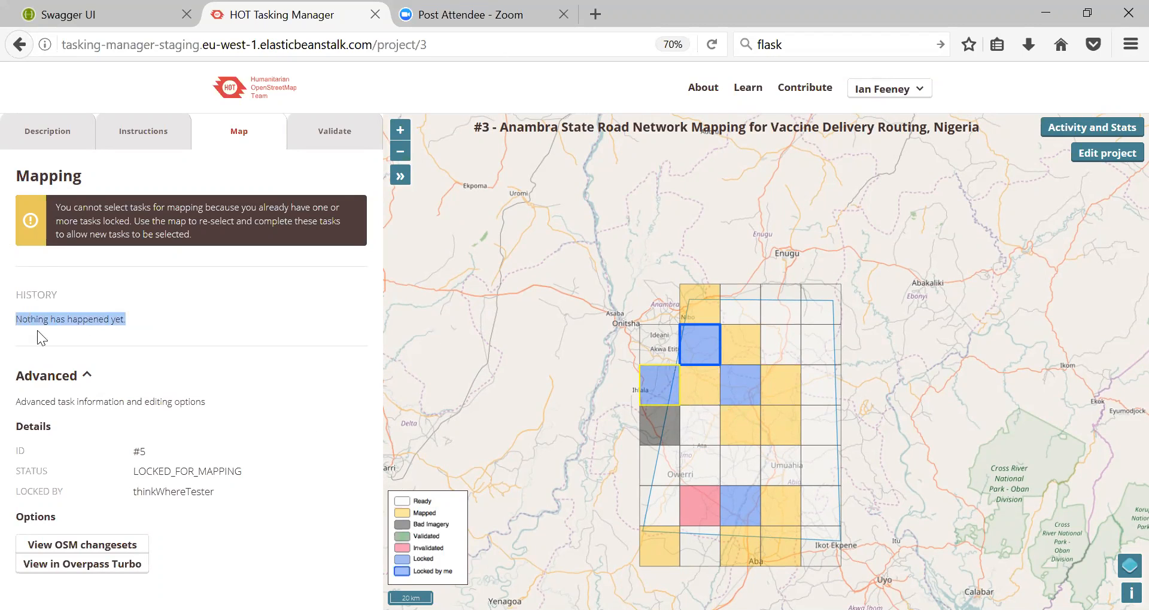
{"action": "left_click", "coordinate": [148, 322]}
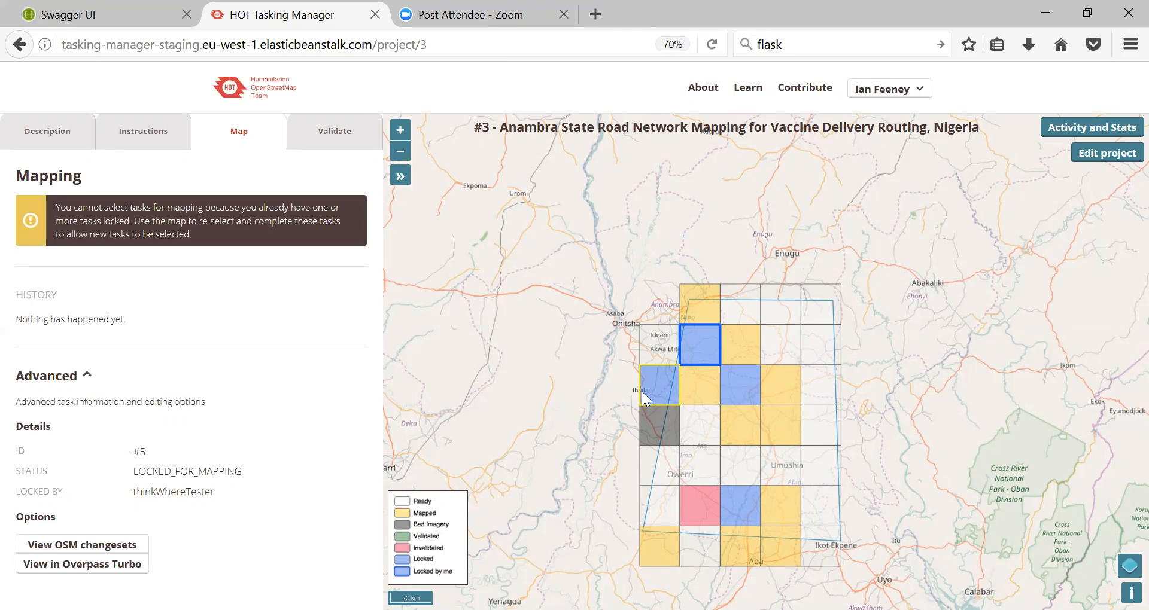
{"action": "left_click", "coordinate": [738, 392]}
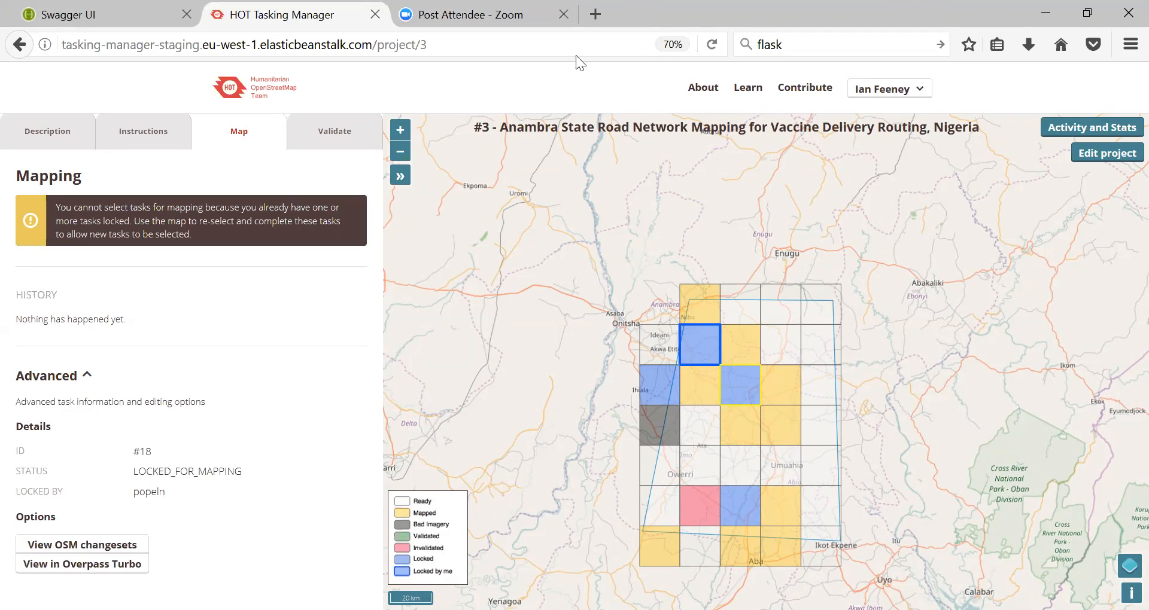
Step: Collapse the advanced details, reselect the task locked east of Ideani, open it in iD Editor, and switch back to HOT Tasking Manager
{"action": "left_click", "coordinate": [88, 377]}
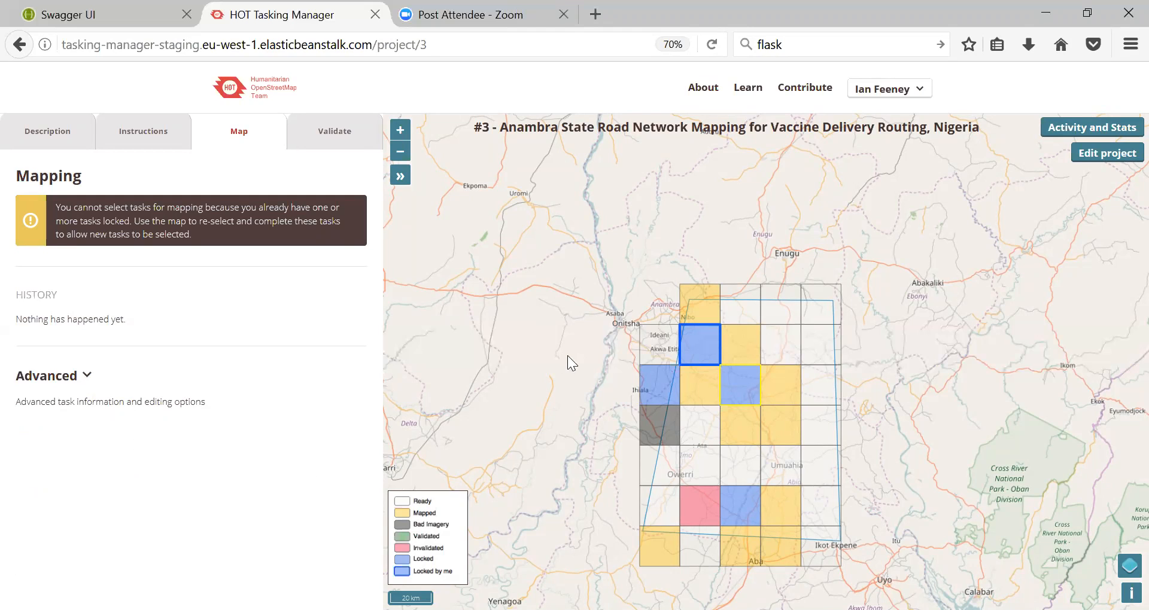
{"action": "left_click", "coordinate": [694, 351]}
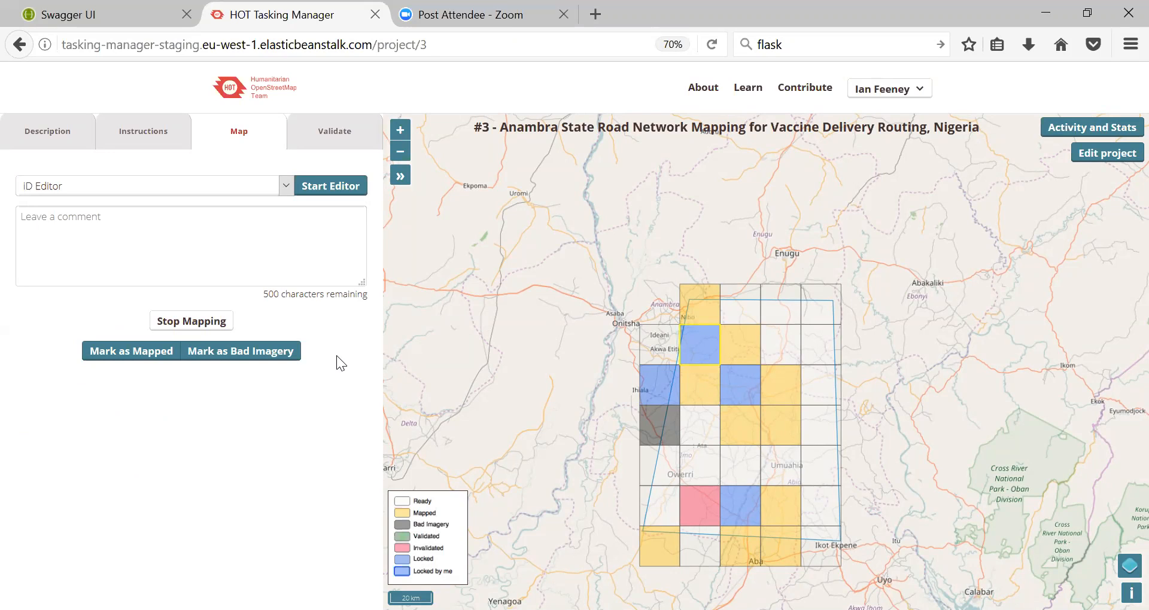
{"action": "left_click", "coordinate": [286, 189]}
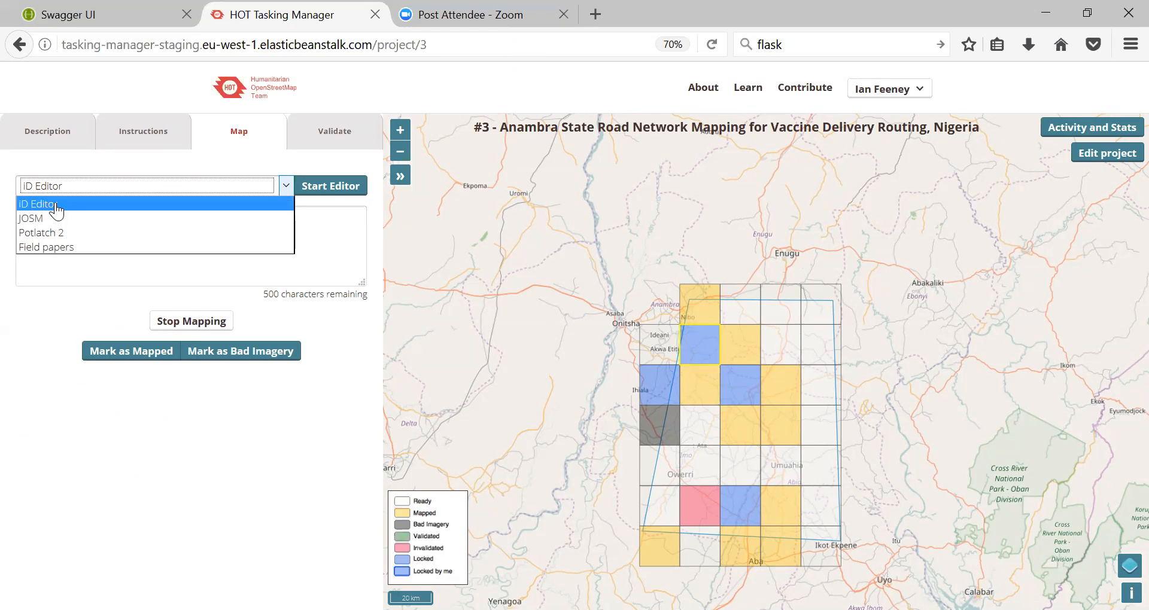
{"action": "left_click", "coordinate": [264, 199]}
{"action": "left_click", "coordinate": [326, 186]}
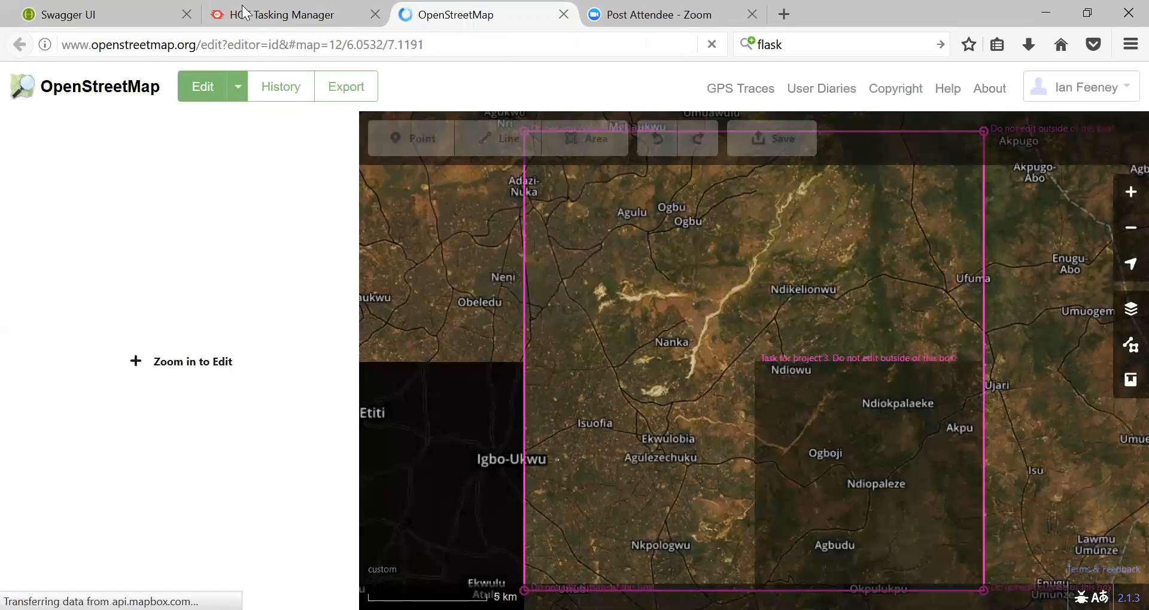
{"action": "left_click", "coordinate": [282, 15]}
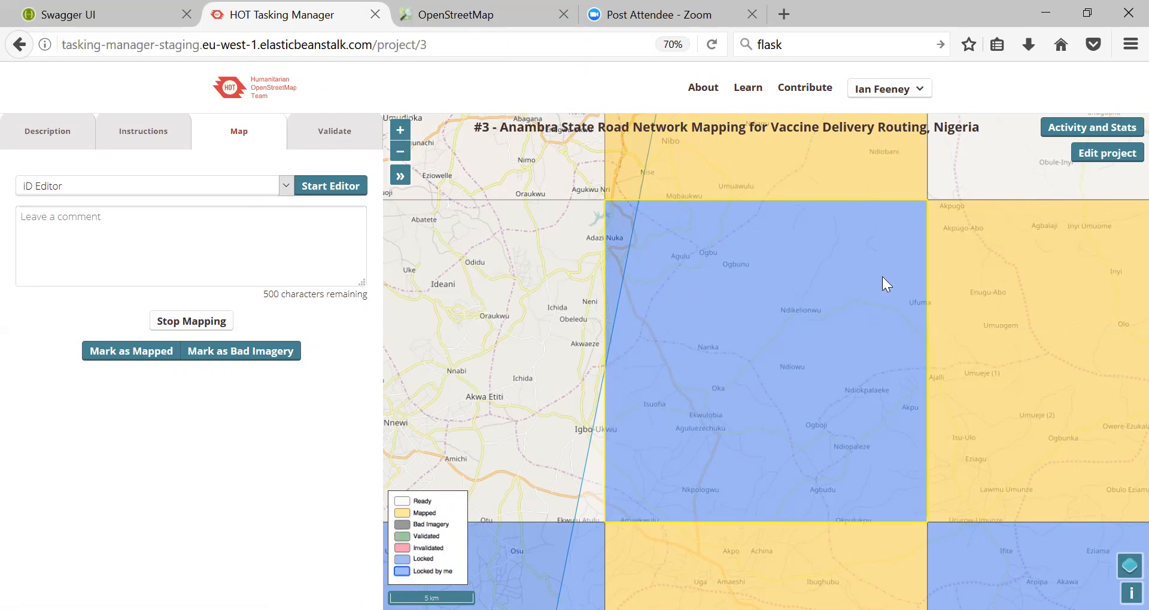
Step: Switch to validation and check whether the mapped tasks at Awka and in the second row and the locked task in the third row can be validated
{"action": "scroll", "coordinate": [882, 277], "scroll_direction": "down", "scroll_amount": 2}
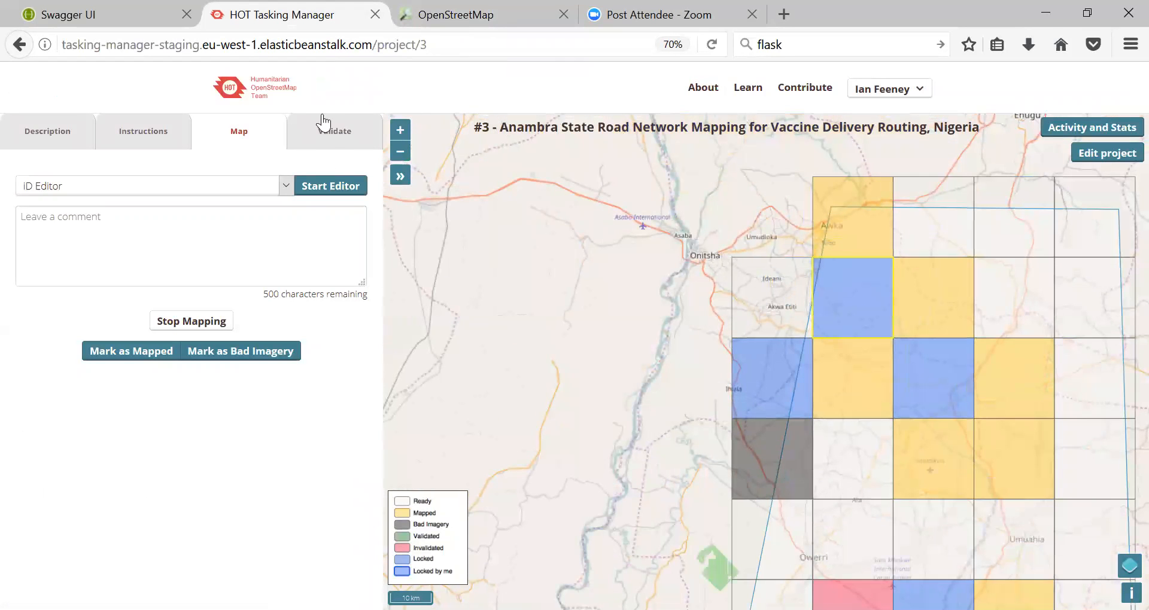
{"action": "left_click", "coordinate": [328, 131]}
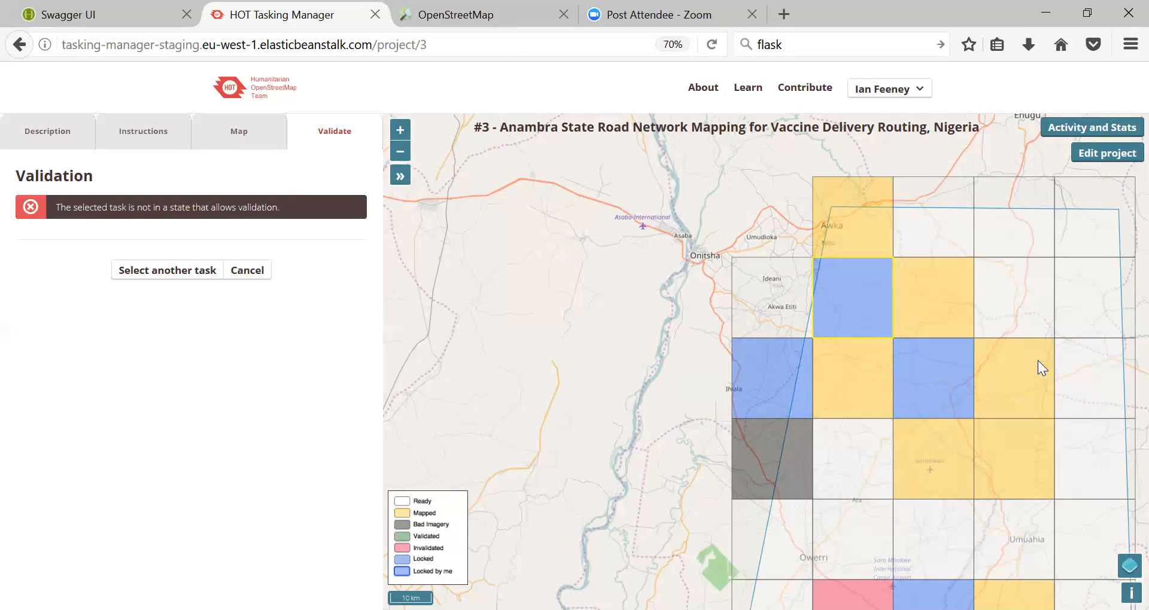
{"action": "left_click", "coordinate": [854, 222]}
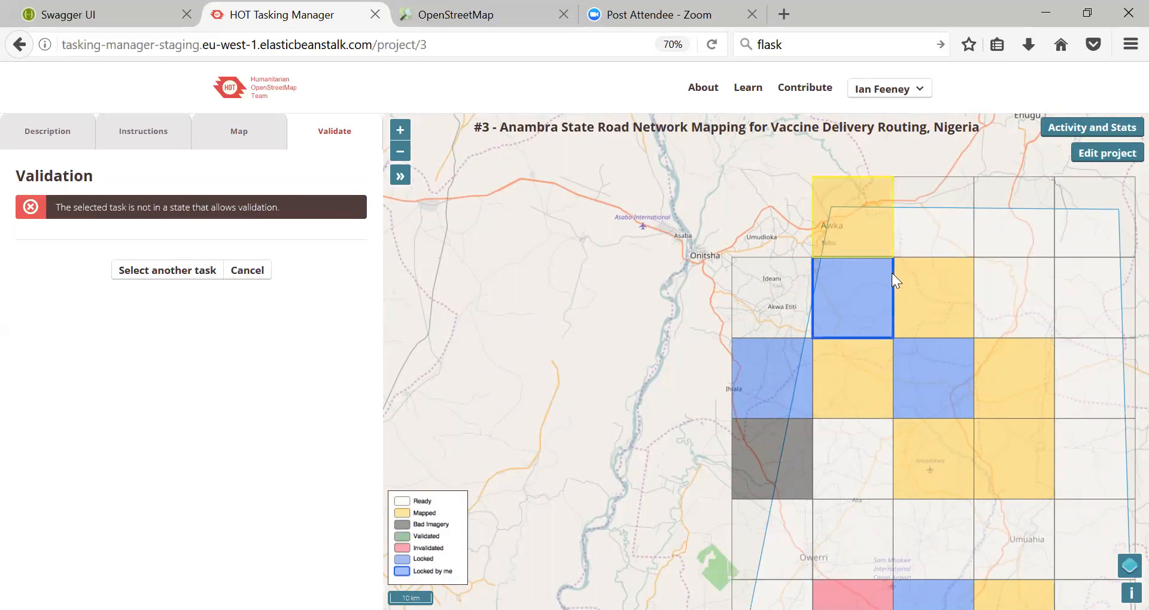
{"action": "left_click", "coordinate": [939, 296]}
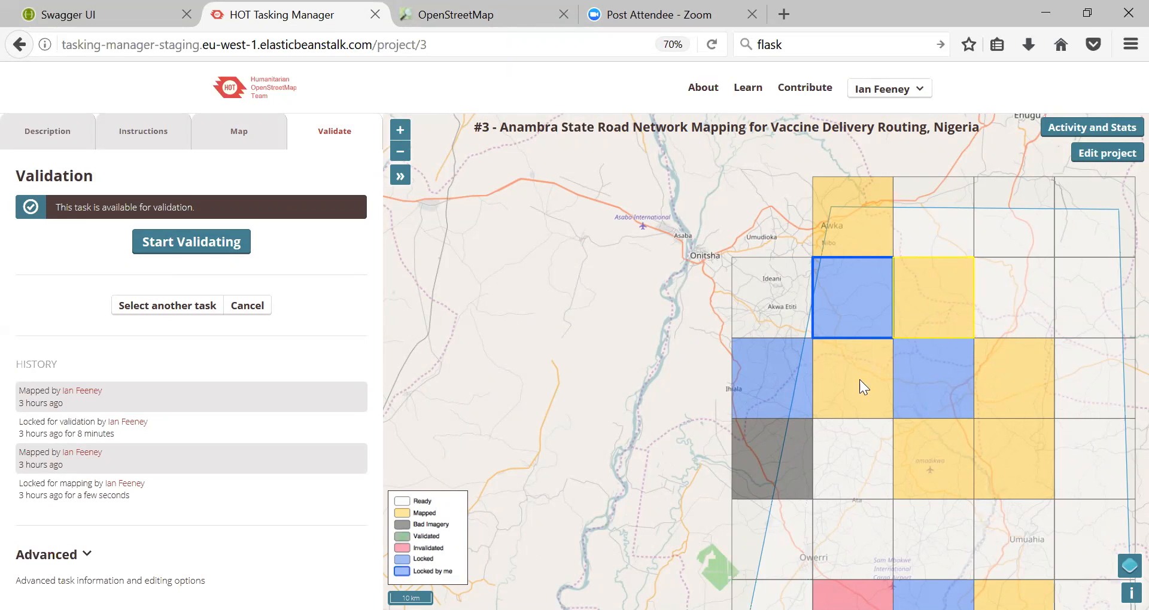
{"action": "left_click", "coordinate": [936, 413]}
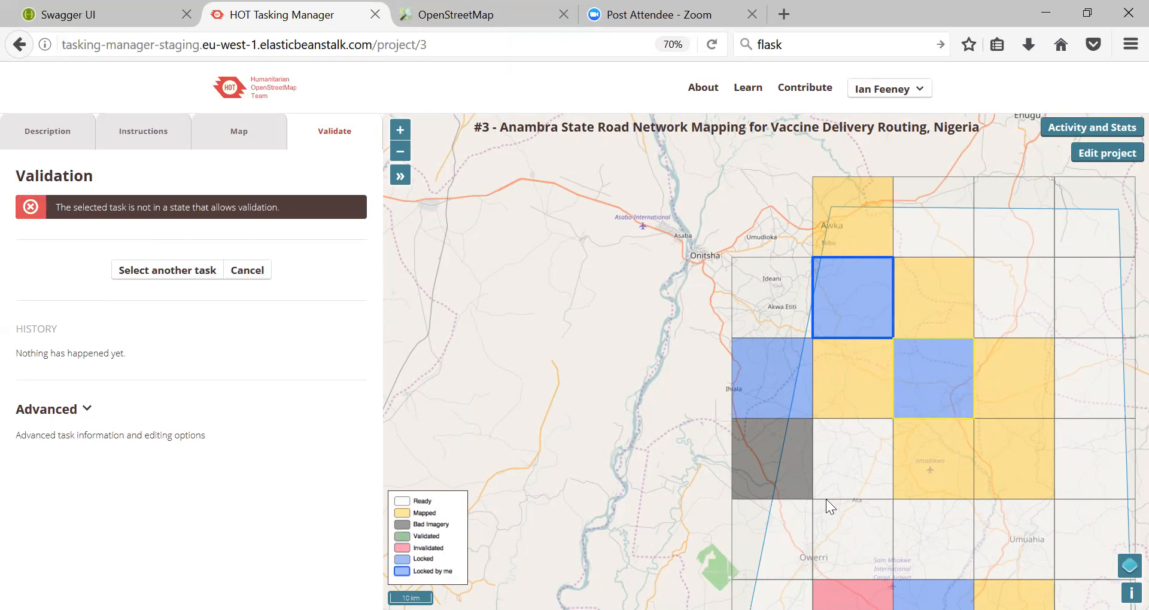
Step: Examine the history and advanced status details of the bad imagery task in the fourth row
{"action": "left_click", "coordinate": [805, 493]}
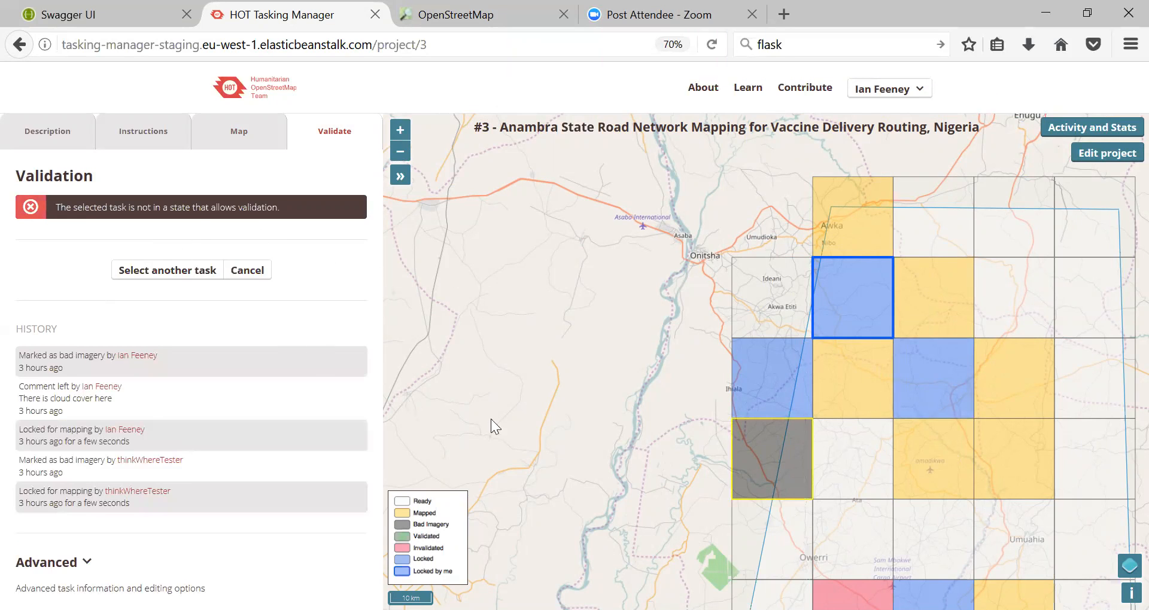
{"action": "left_click", "coordinate": [87, 562]}
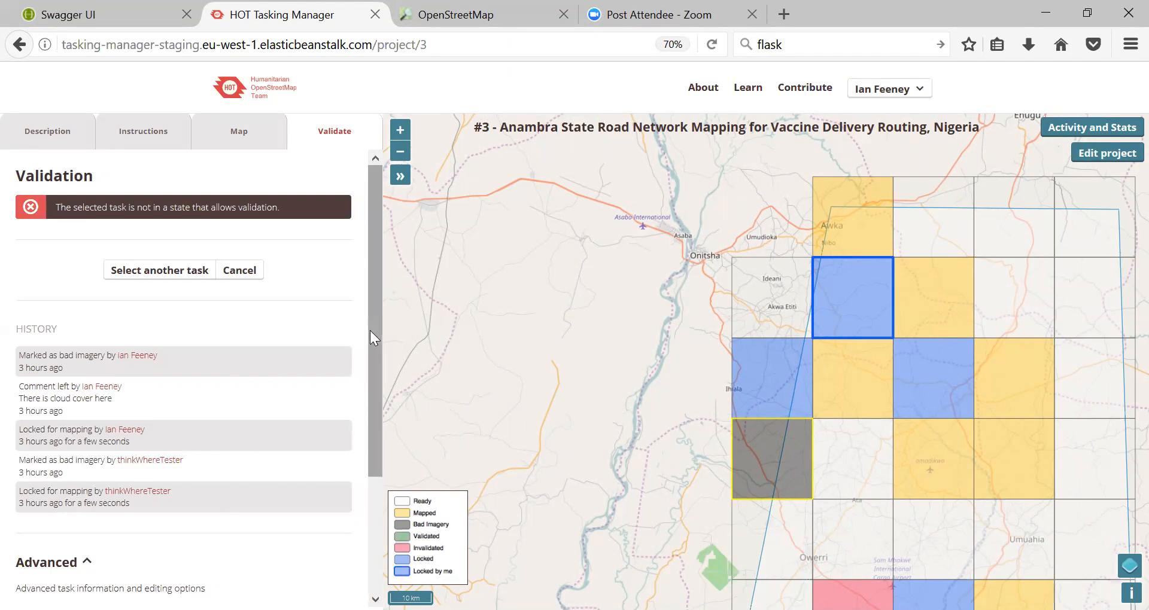
{"action": "left_click_drag", "start_coordinate": [369, 330], "coordinate": [365, 453]}
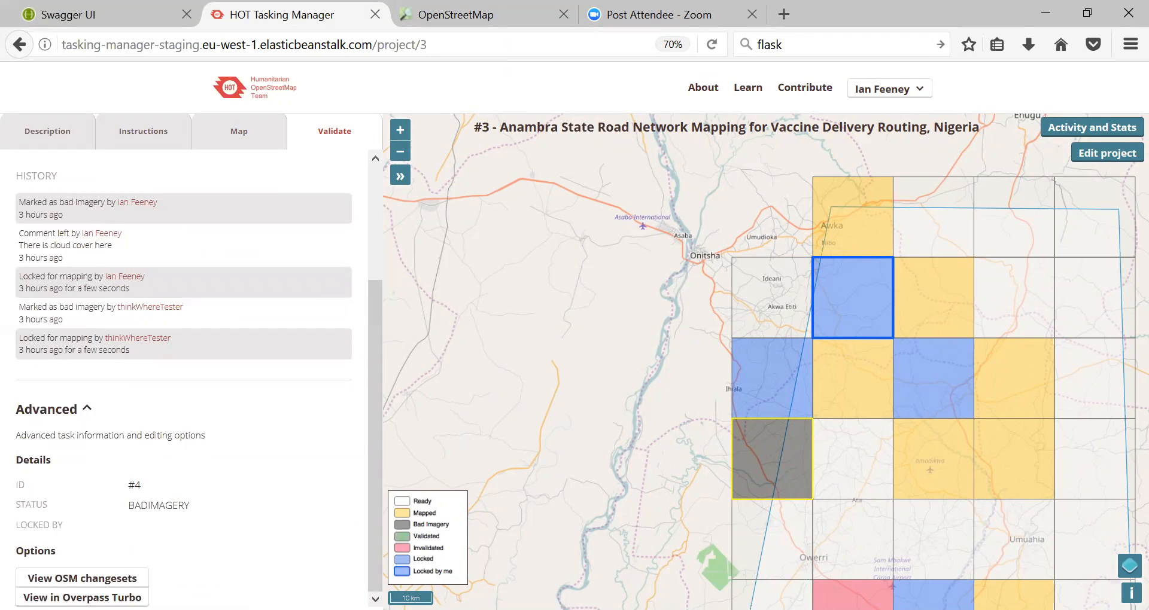
{"action": "double_click", "coordinate": [160, 506]}
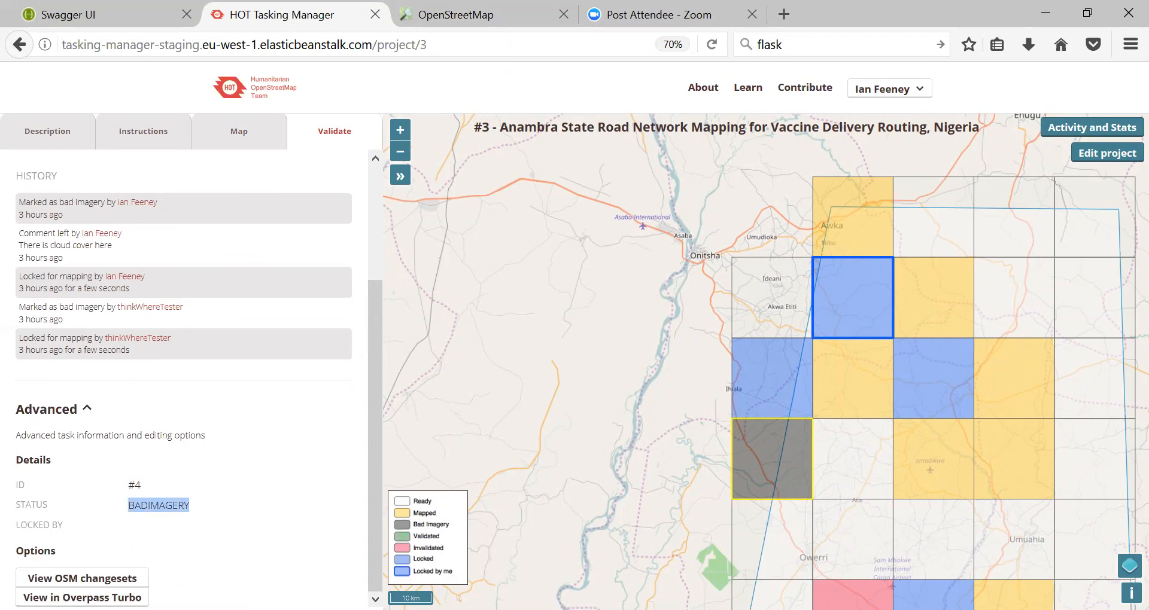
{"action": "scroll", "coordinate": [101, 362], "scroll_direction": "up", "scroll_amount": 5}
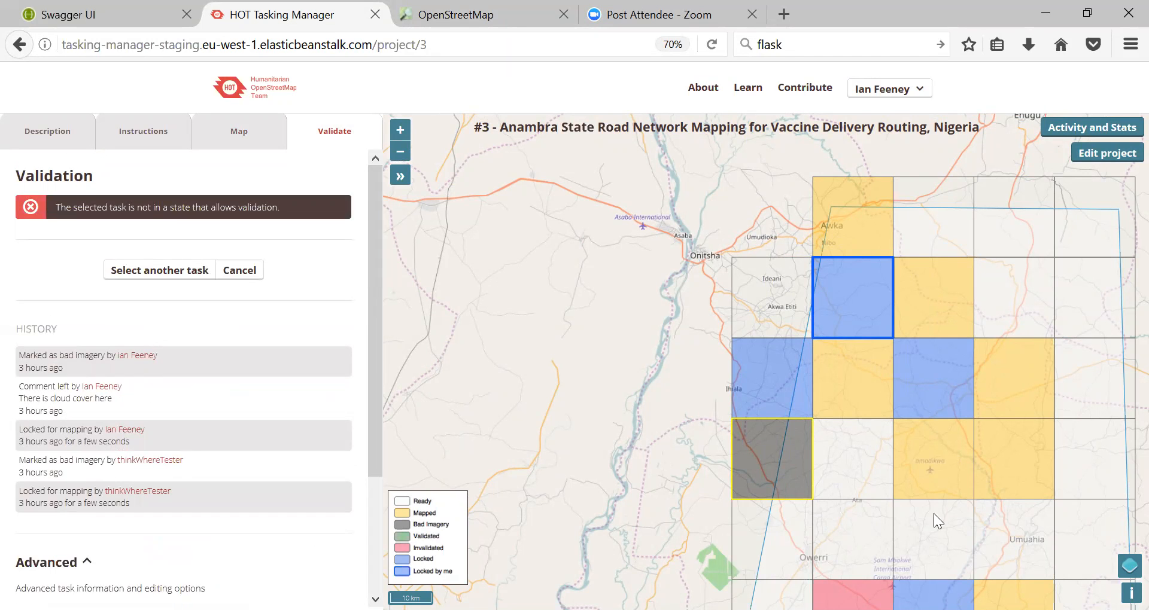
Step: Cancel the selection of the bad imagery task and return to the options for choosing a task to validate
{"action": "scroll", "coordinate": [962, 390], "scroll_direction": "up", "scroll_amount": 2}
{"action": "scroll", "coordinate": [962, 390], "scroll_direction": "down", "scroll_amount": 3}
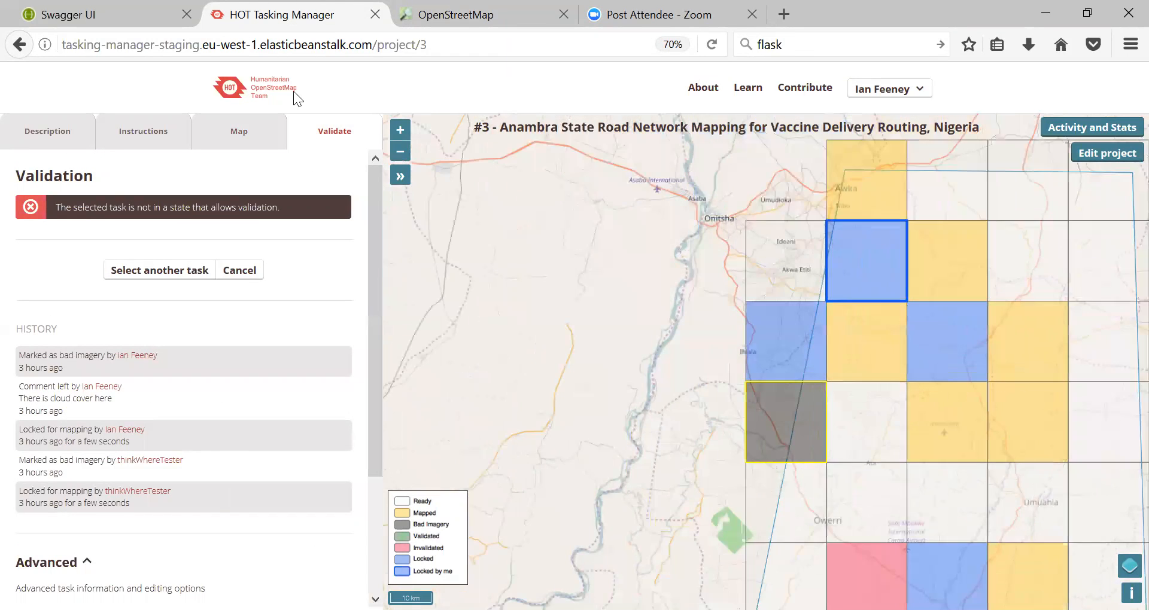
{"action": "left_click", "coordinate": [239, 270]}
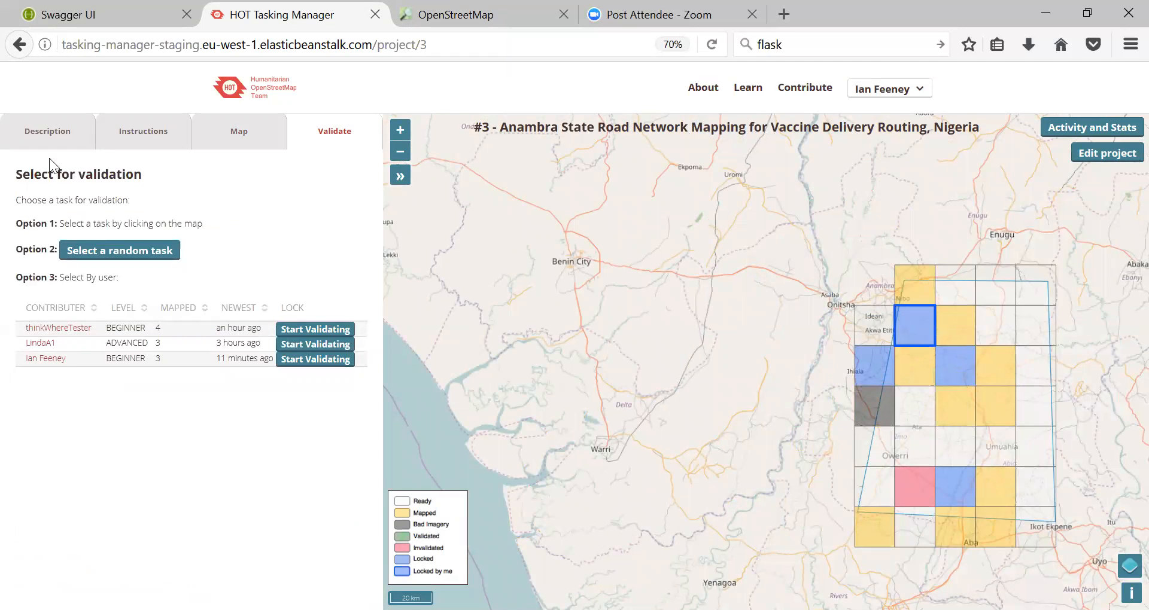
{"action": "left_click_drag", "start_coordinate": [149, 176], "coordinate": [15, 175]}
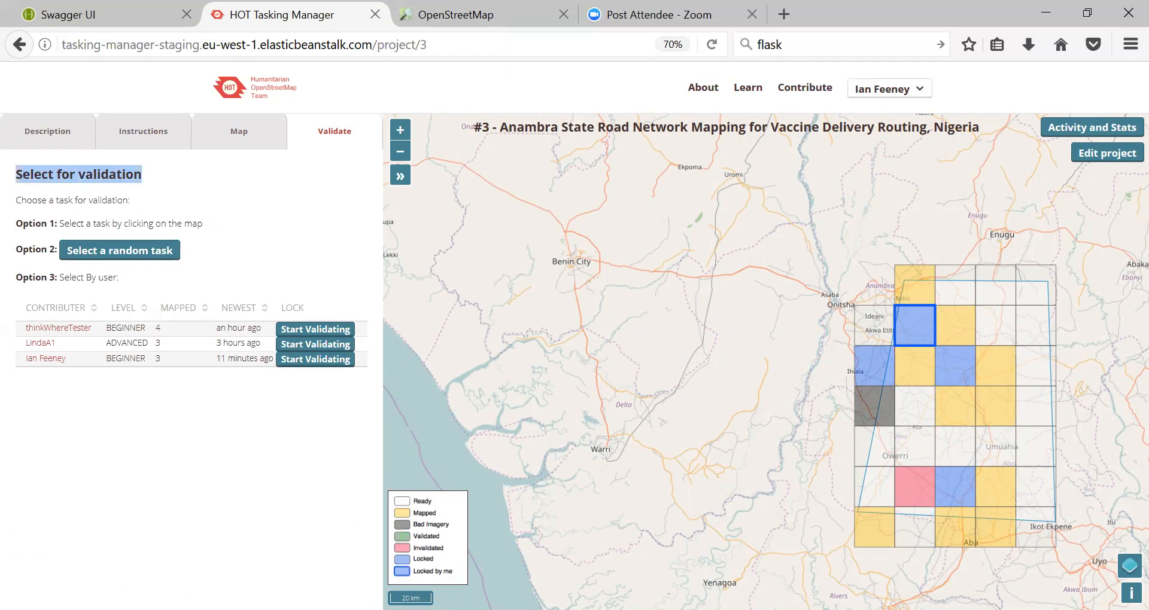
Step: Check whether the ready tasks around Owerri can be validated, and cancel the selection to return to the validation options
{"action": "left_click", "coordinate": [910, 440]}
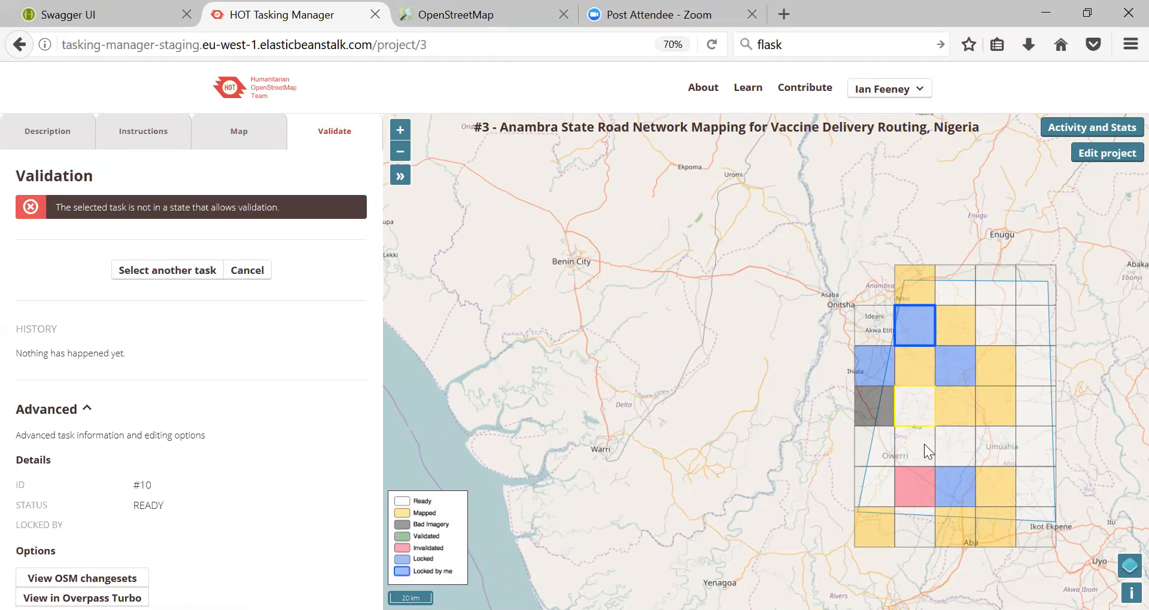
{"action": "left_click", "coordinate": [922, 454]}
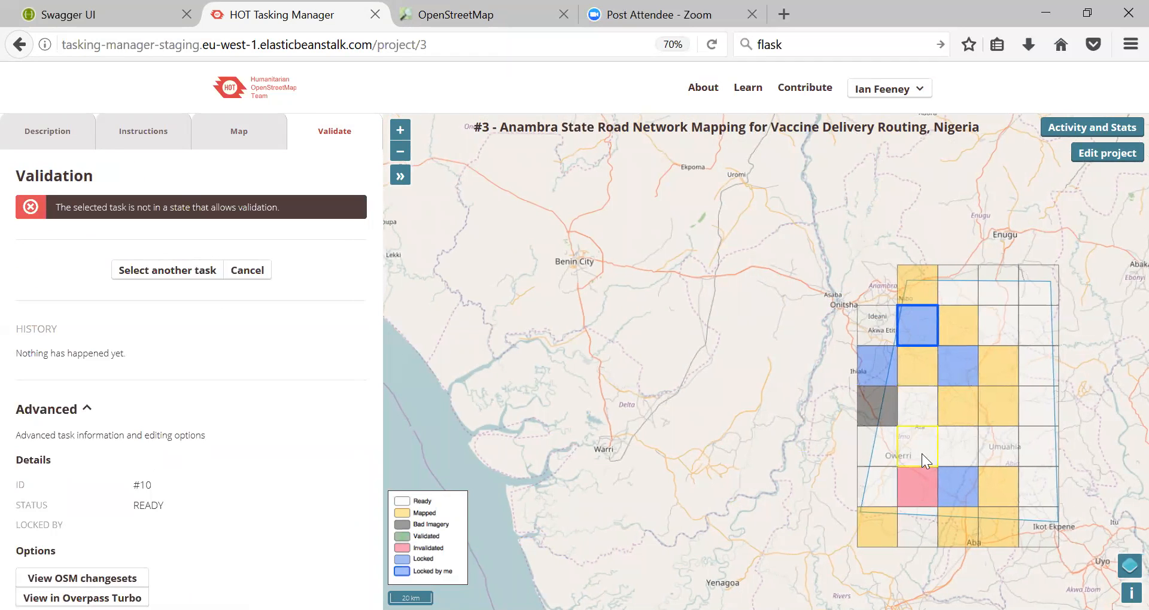
{"action": "left_click", "coordinate": [958, 415]}
{"action": "left_click", "coordinate": [887, 451]}
{"action": "left_click", "coordinate": [247, 270]}
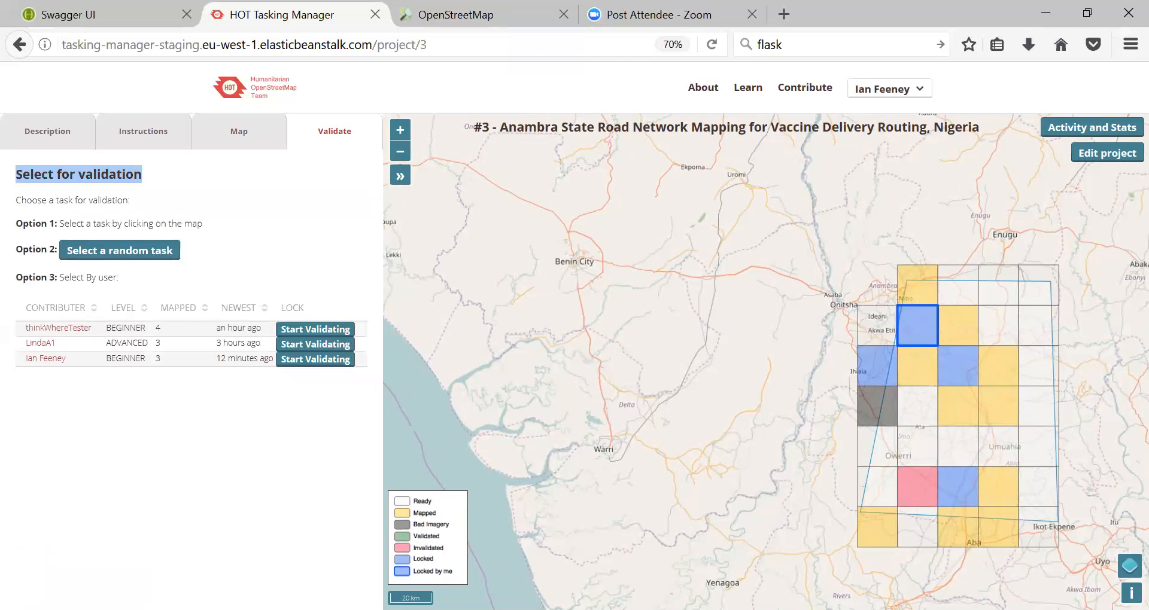
Step: Review the contributors' experience levels and start validating all tasks mapped by the first listed contributor
{"action": "double_click", "coordinate": [126, 328]}
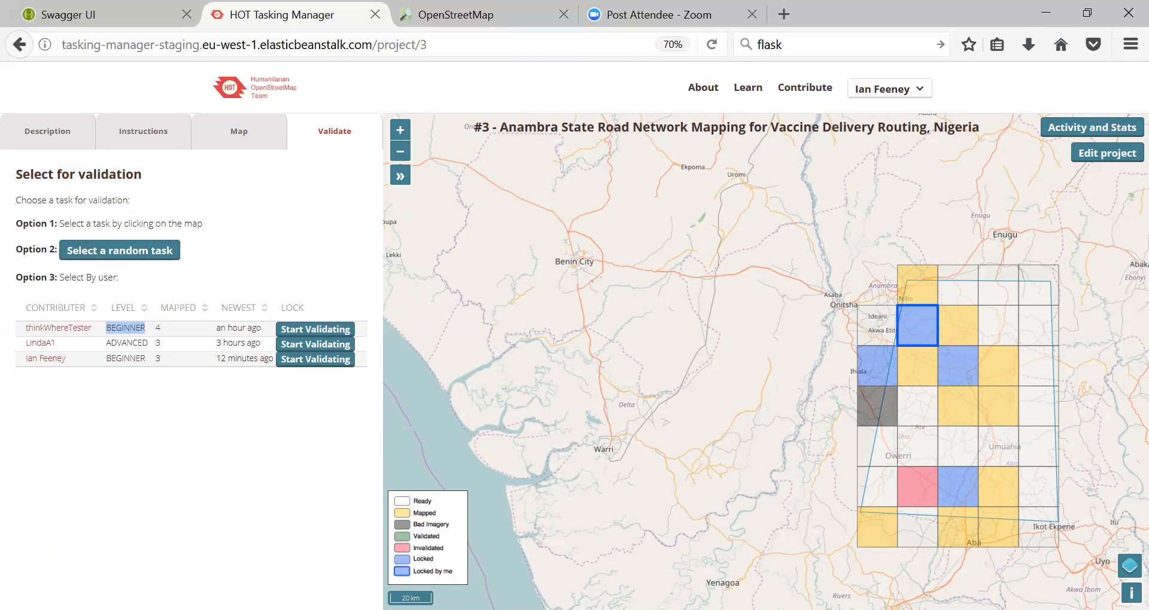
{"action": "left_click", "coordinate": [149, 360]}
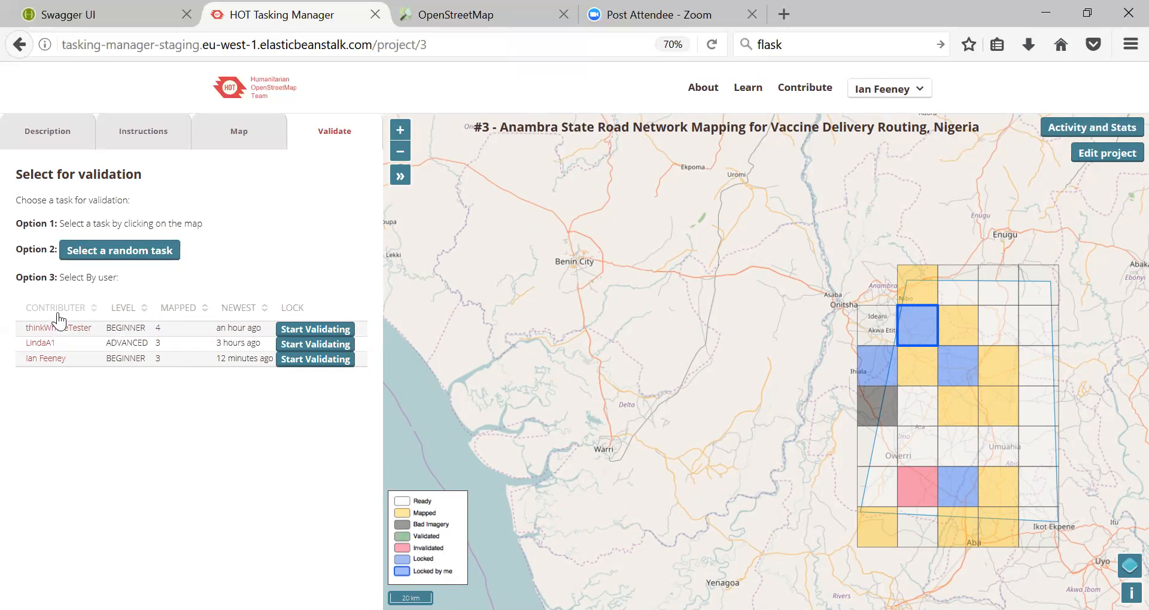
{"action": "mouse_move", "coordinate": [327, 333]}
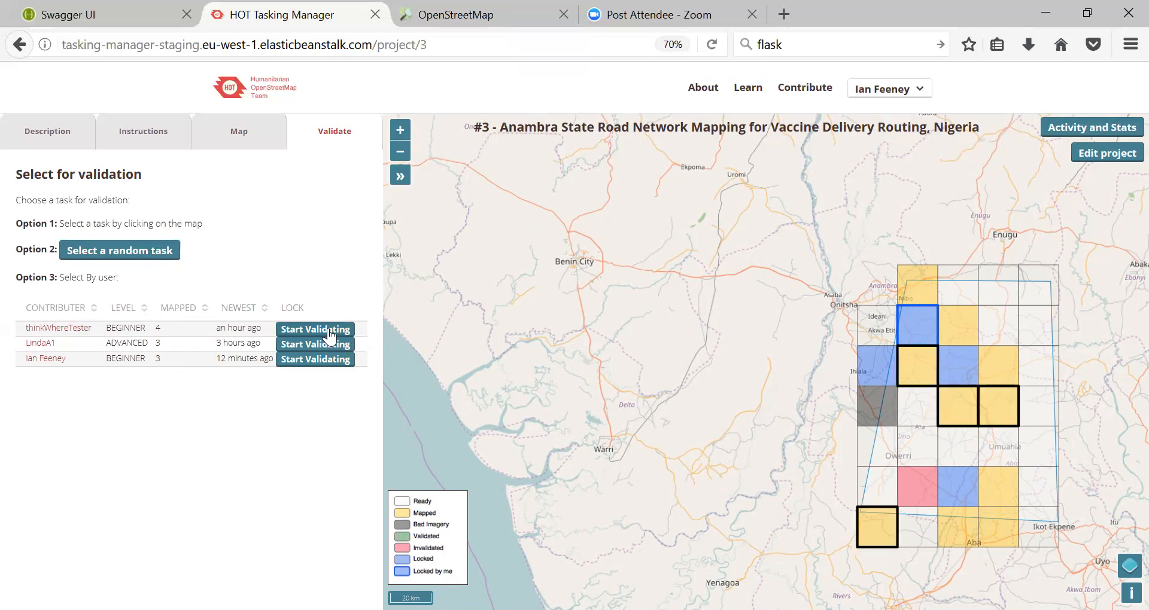
{"action": "mouse_move", "coordinate": [284, 368]}
{"action": "left_click", "coordinate": [302, 331]}
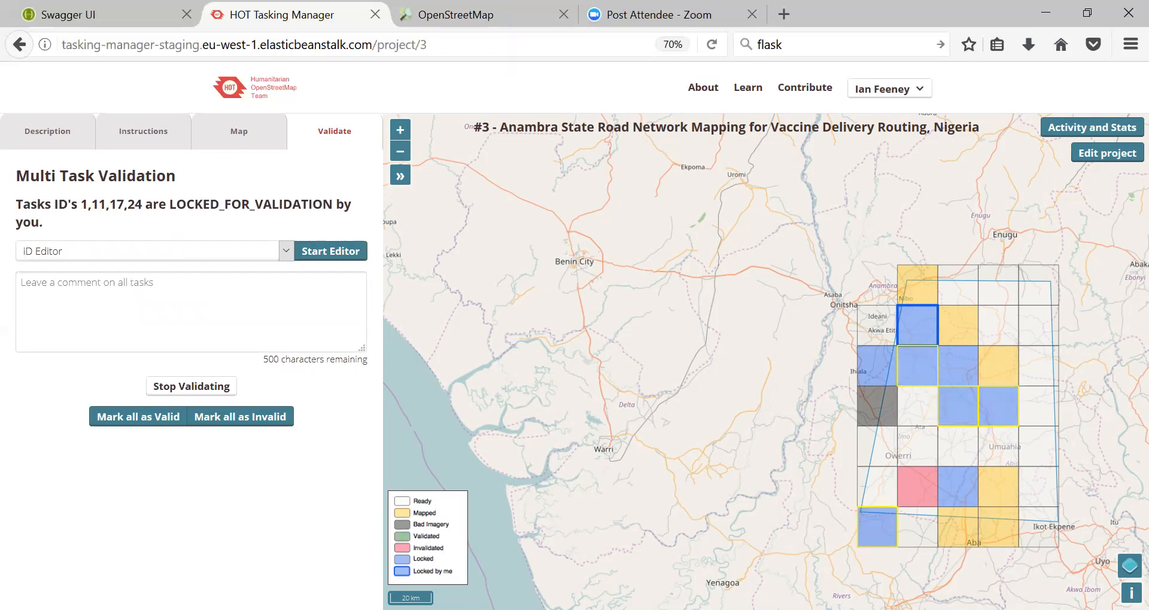
Step: Open locked tasks 1, 11, 17 and 24 together in iD Editor, view their boundaries, and switch back to HOT Tasking Manager
{"action": "left_click_drag", "start_coordinate": [82, 204], "coordinate": [141, 204]}
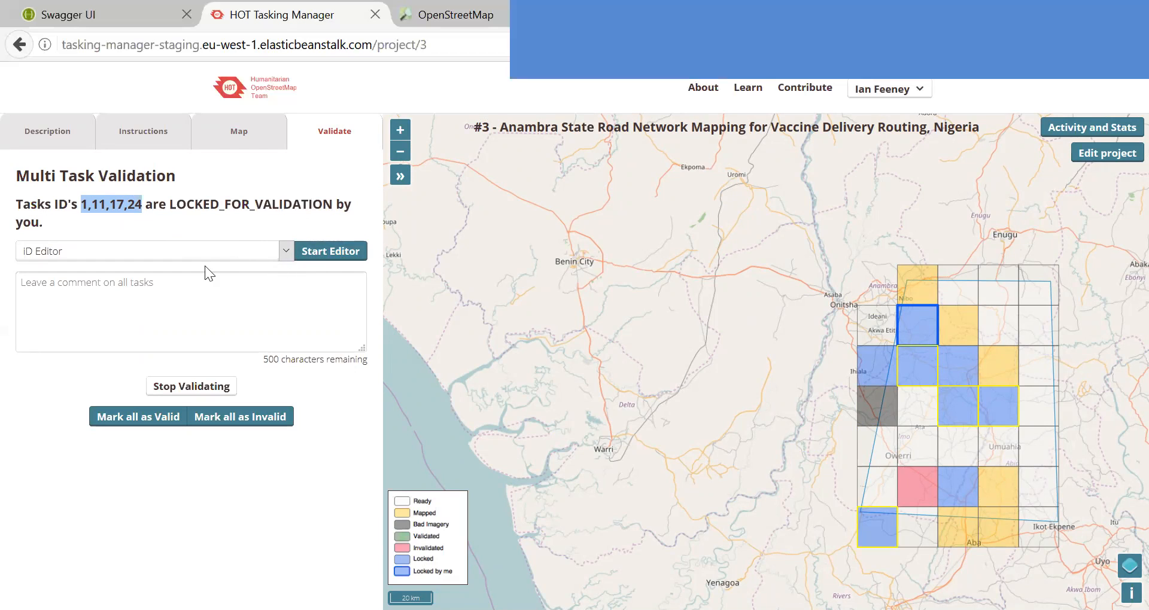
{"action": "left_click", "coordinate": [330, 253]}
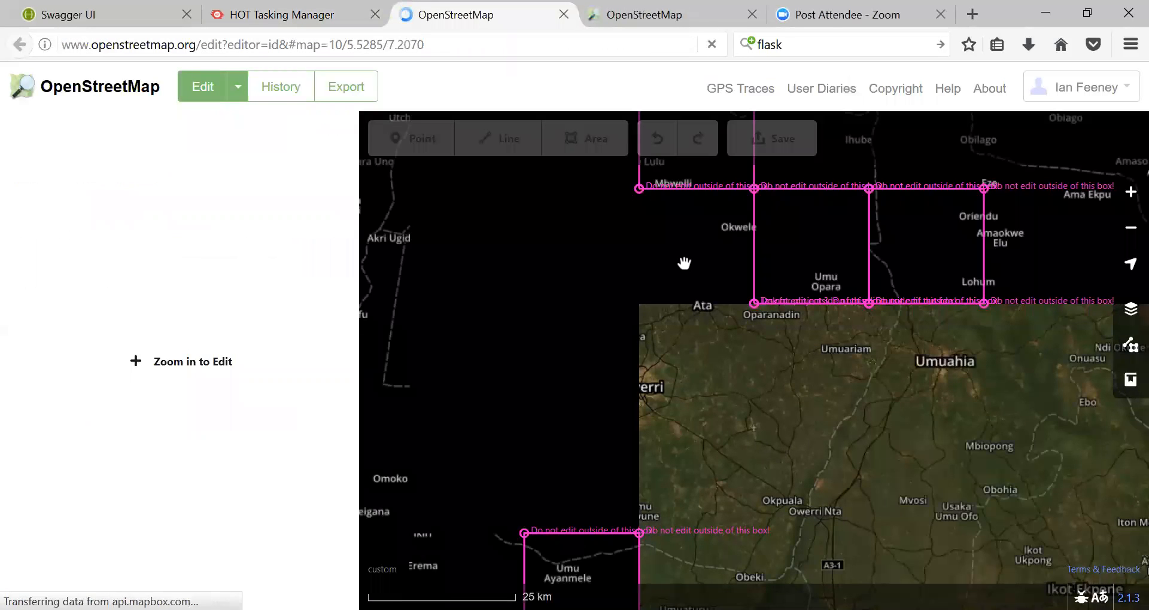
{"action": "scroll", "coordinate": [684, 261], "scroll_direction": "down", "scroll_amount": 1}
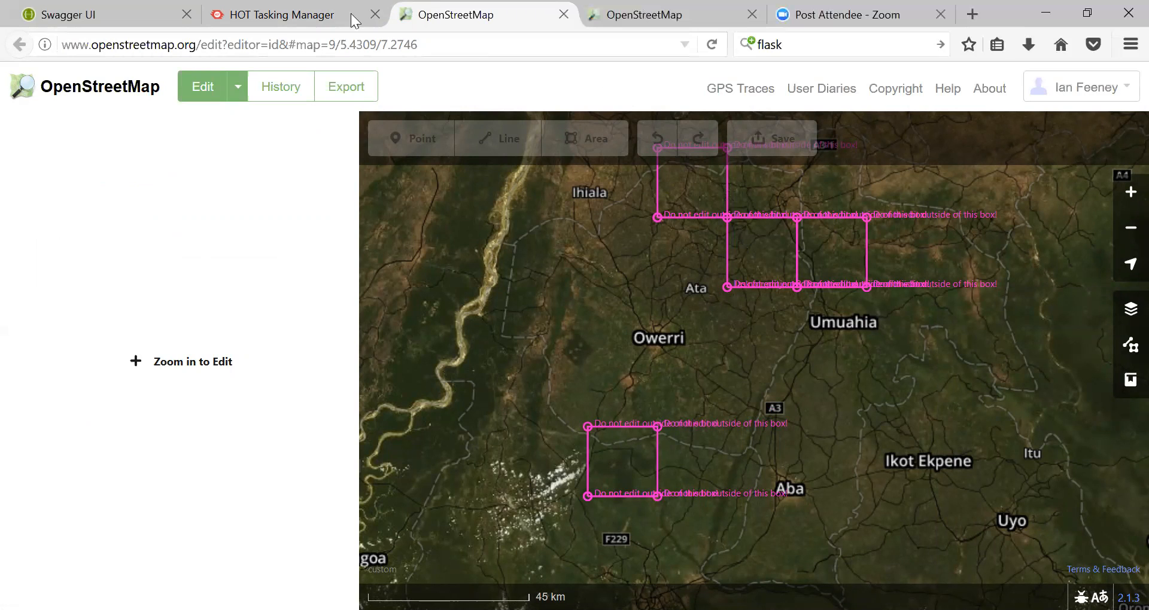
{"action": "left_click", "coordinate": [316, 23]}
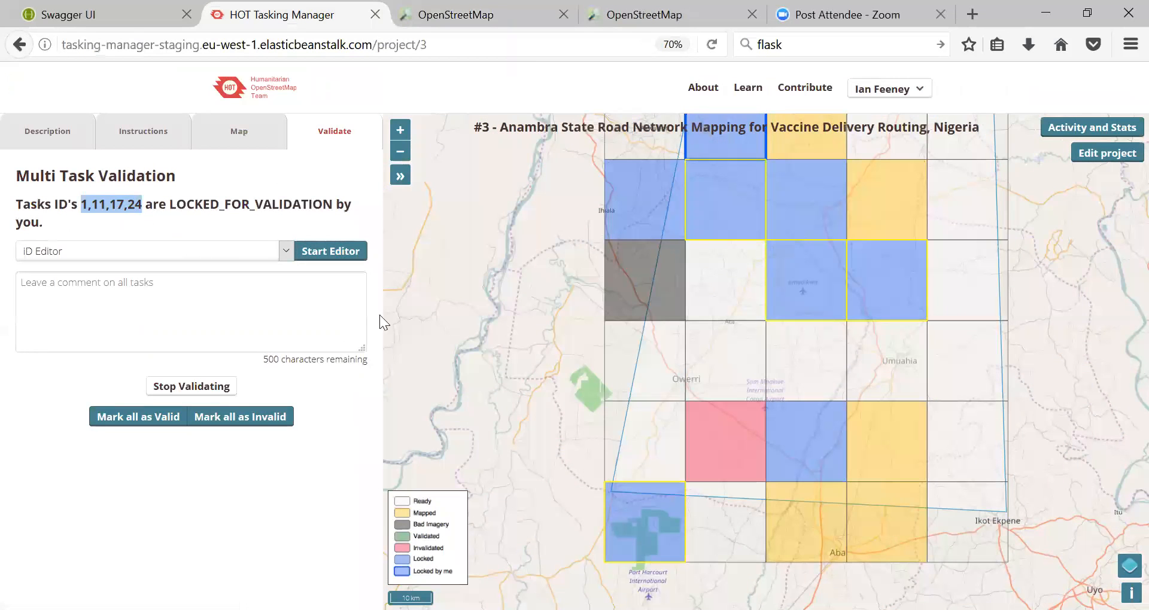
Step: Mark locked tasks 1, 11, 17 and 24 all as valid and view the updated task grid
{"action": "left_click", "coordinate": [136, 417]}
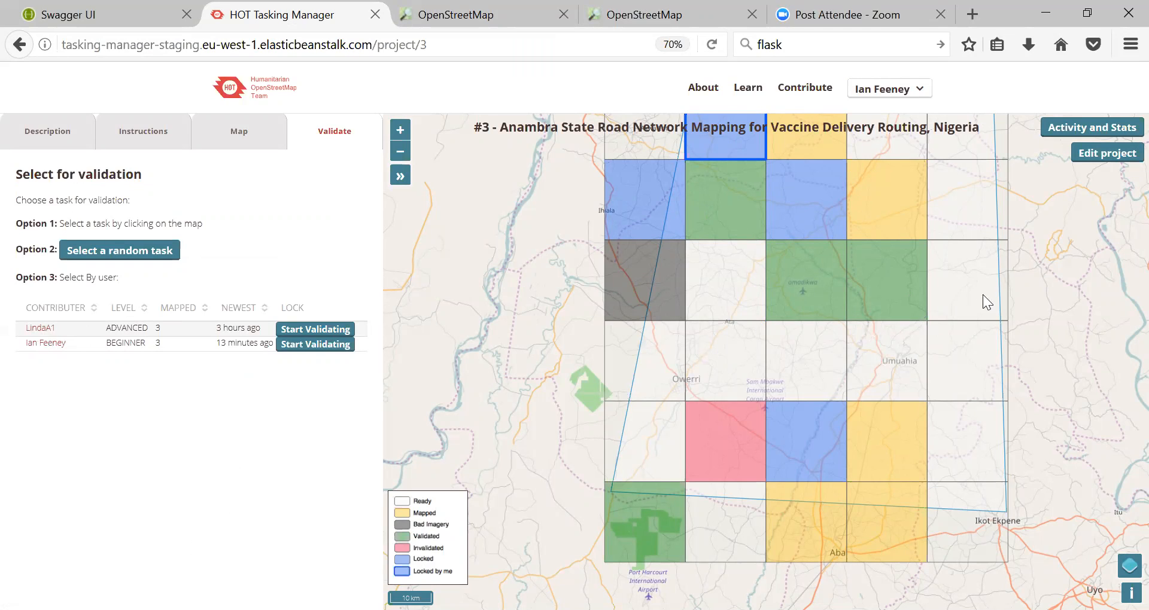
{"action": "scroll", "coordinate": [984, 292], "scroll_direction": "down", "scroll_amount": 1}
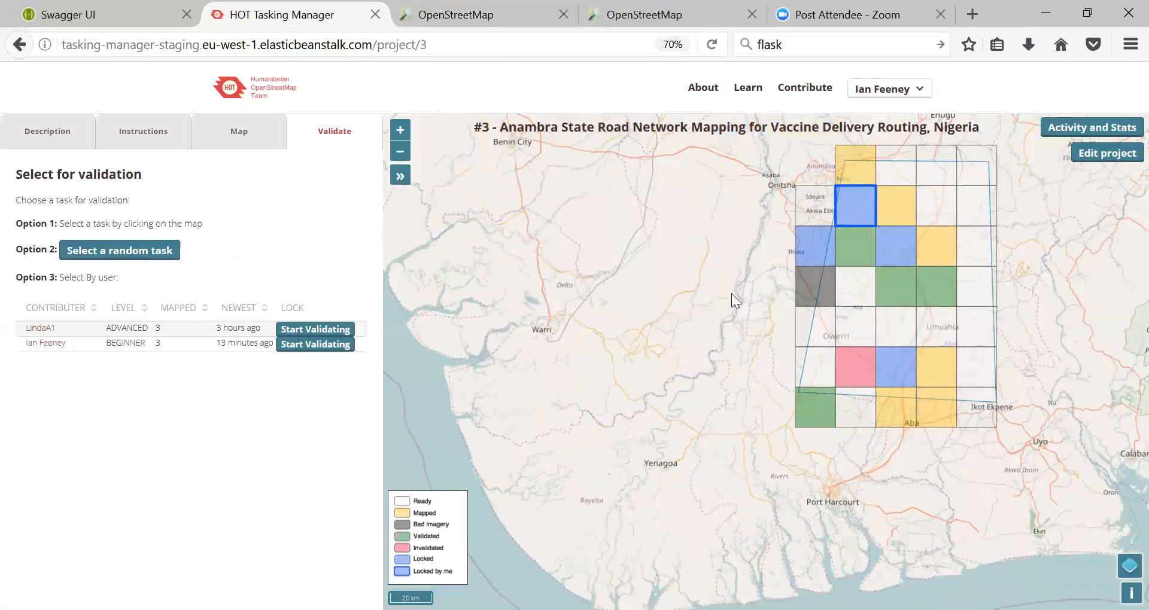
{"action": "left_click_drag", "start_coordinate": [678, 283], "coordinate": [670, 337]}
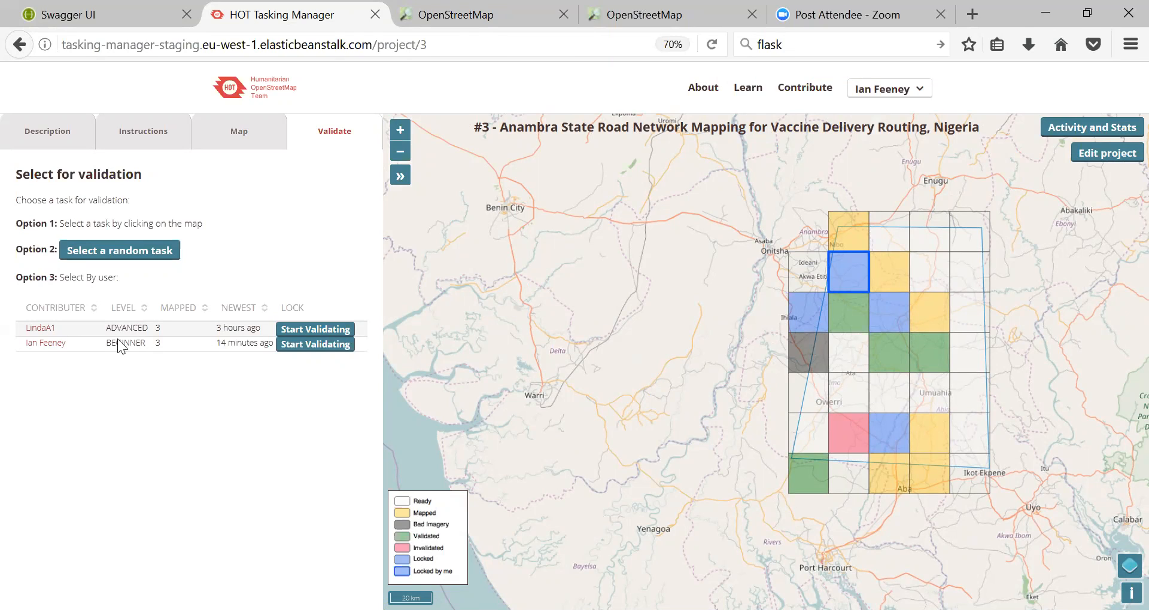
{"action": "left_click", "coordinate": [328, 334]}
{"action": "scroll", "coordinate": [903, 348], "scroll_direction": "up", "scroll_amount": 1}
{"action": "scroll", "coordinate": [885, 339], "scroll_direction": "down", "scroll_amount": 1}
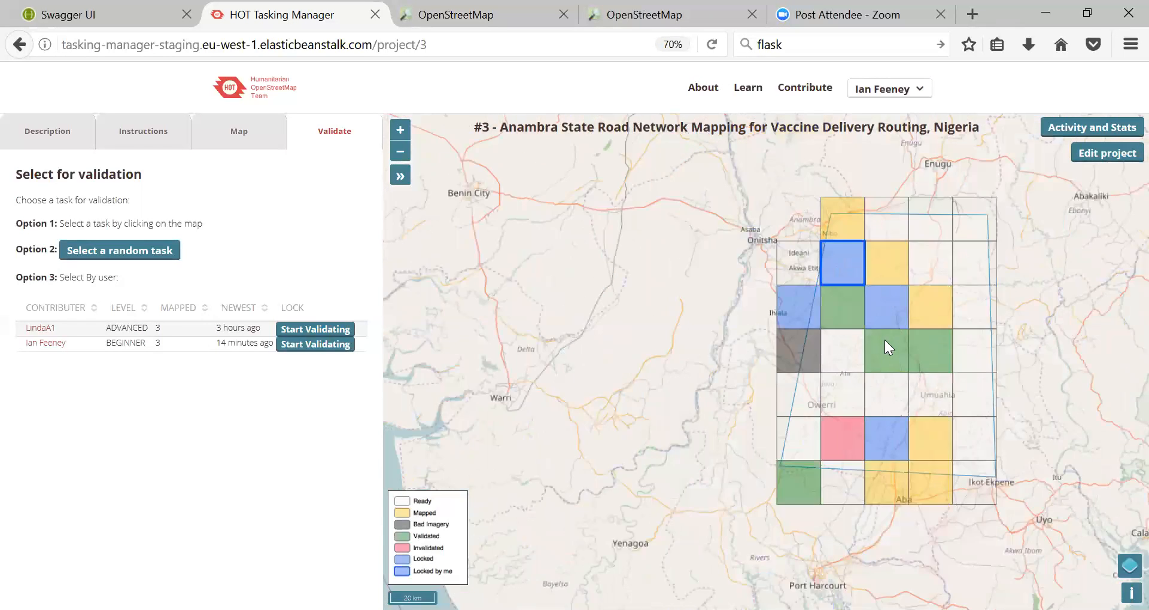
{"action": "scroll", "coordinate": [884, 340], "scroll_direction": "down", "scroll_amount": 1}
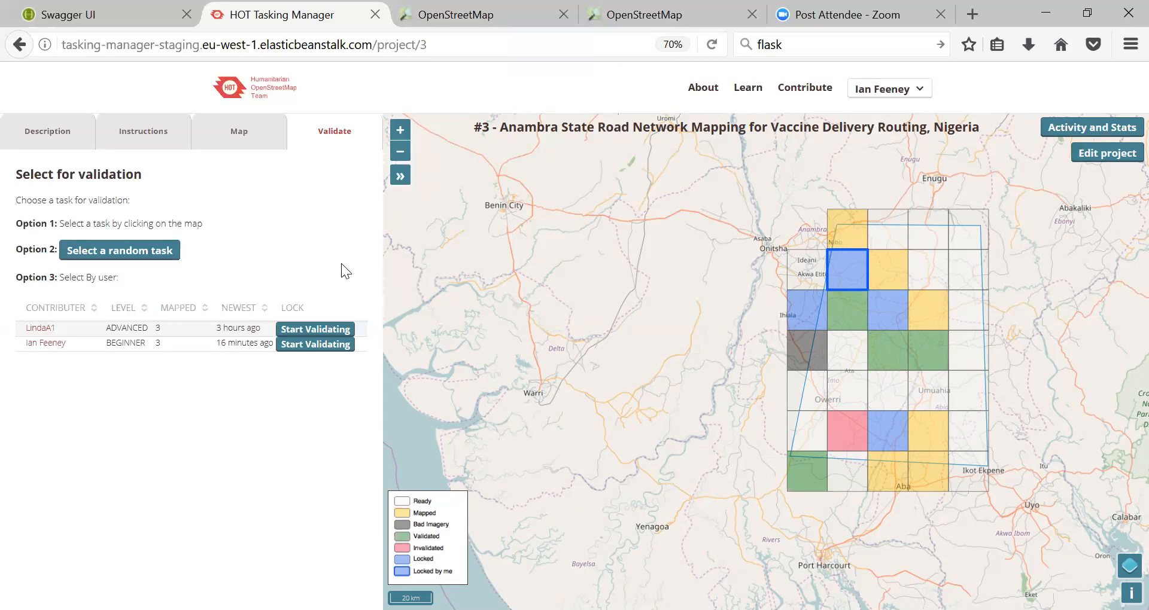
Step: Start validating all tasks mapped by the advanced-level contributor and choose JOSM as the editor
{"action": "mouse_move", "coordinate": [311, 347]}
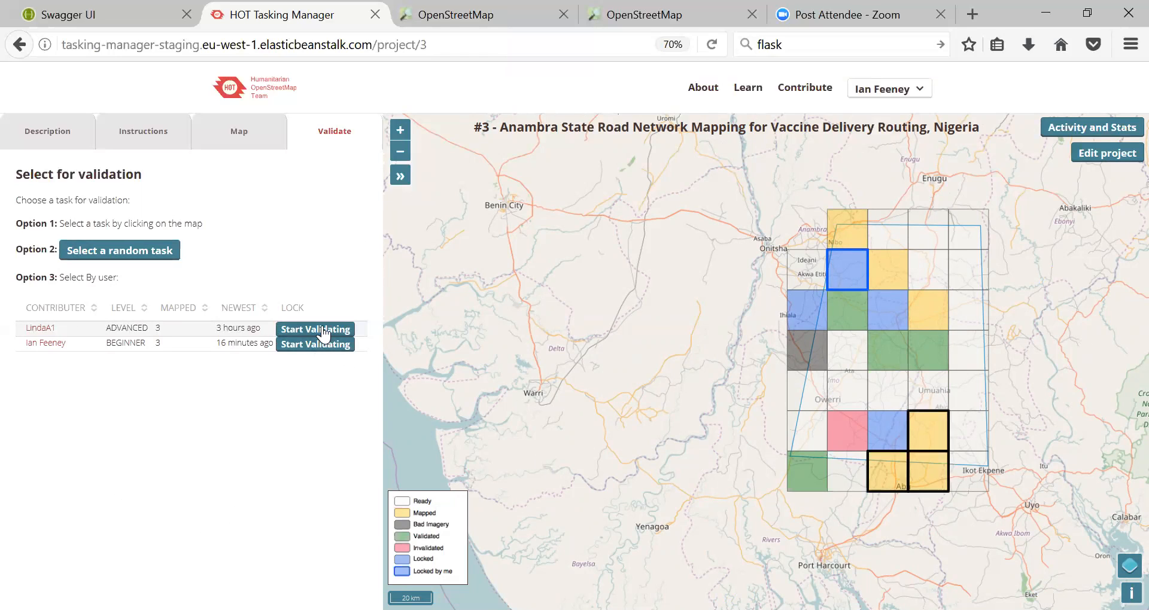
{"action": "left_click", "coordinate": [323, 334]}
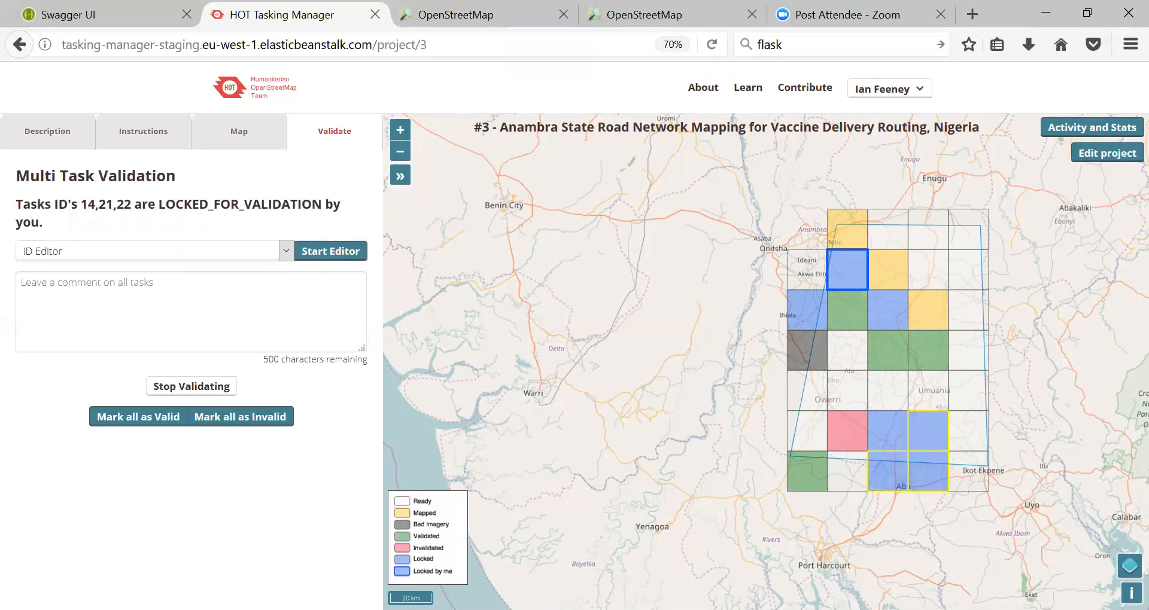
{"action": "left_click", "coordinate": [287, 251]}
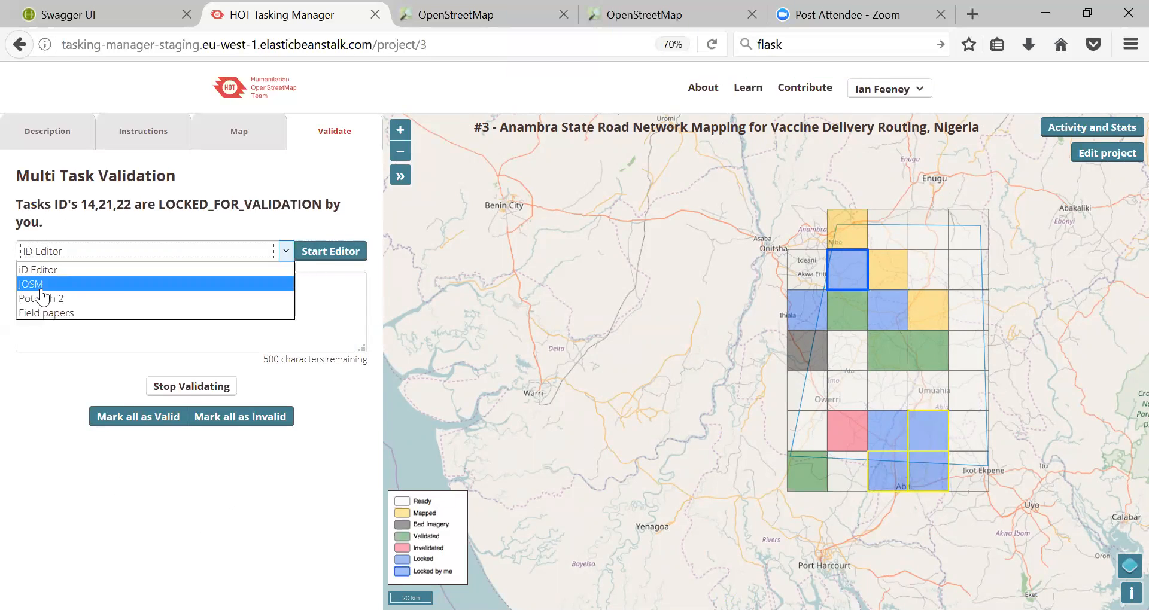
{"action": "left_click", "coordinate": [39, 287]}
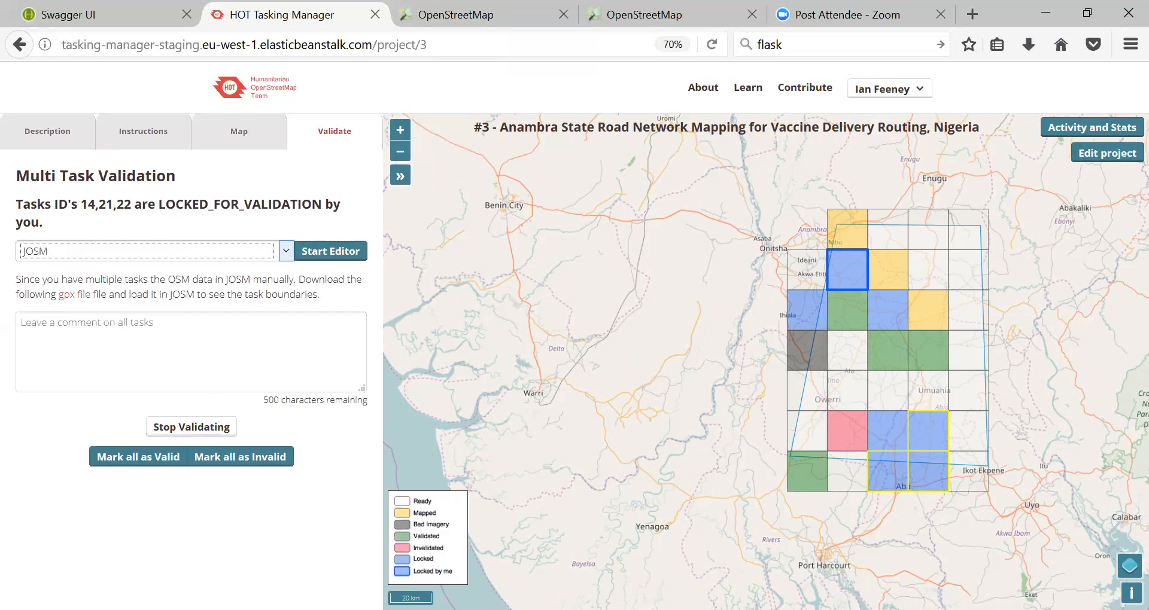
Step: Download the gpx file with the task boundaries and try to open HOT-project-3.gpx from the downloads
{"action": "left_click", "coordinate": [77, 296]}
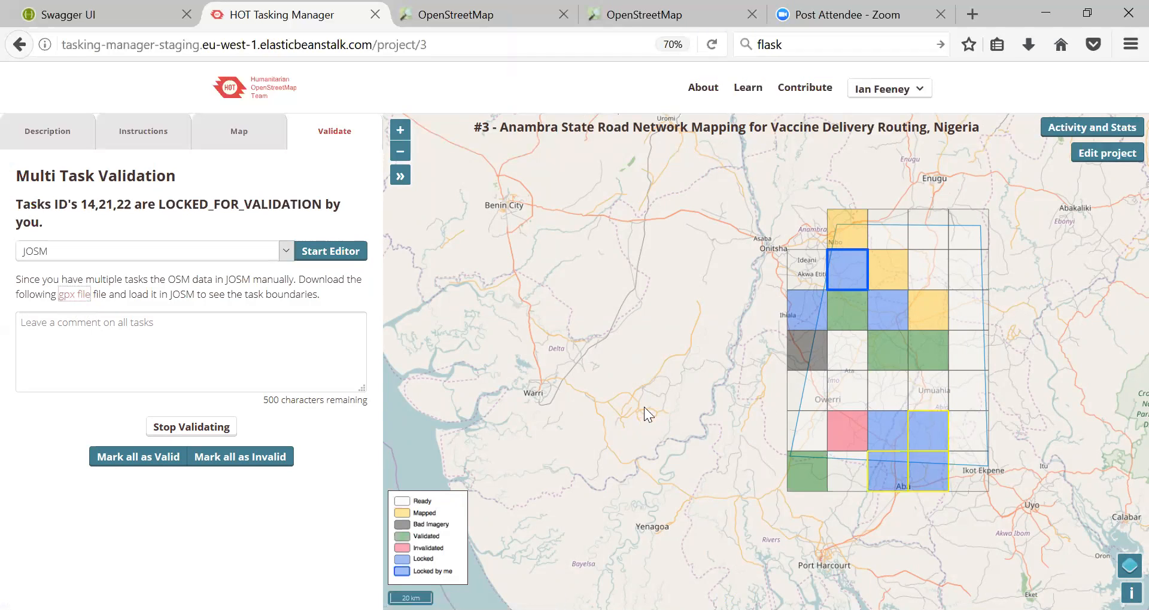
{"action": "left_click", "coordinate": [721, 468]}
{"action": "left_click", "coordinate": [1026, 45]}
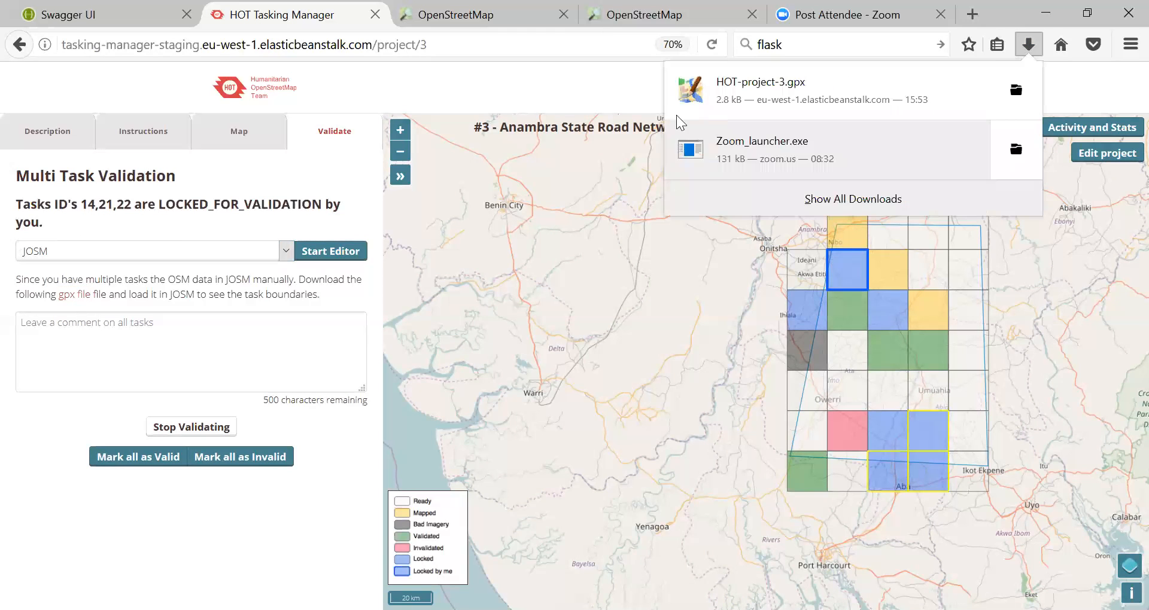
{"action": "left_click", "coordinate": [804, 85]}
{"action": "left_click", "coordinate": [799, 87]}
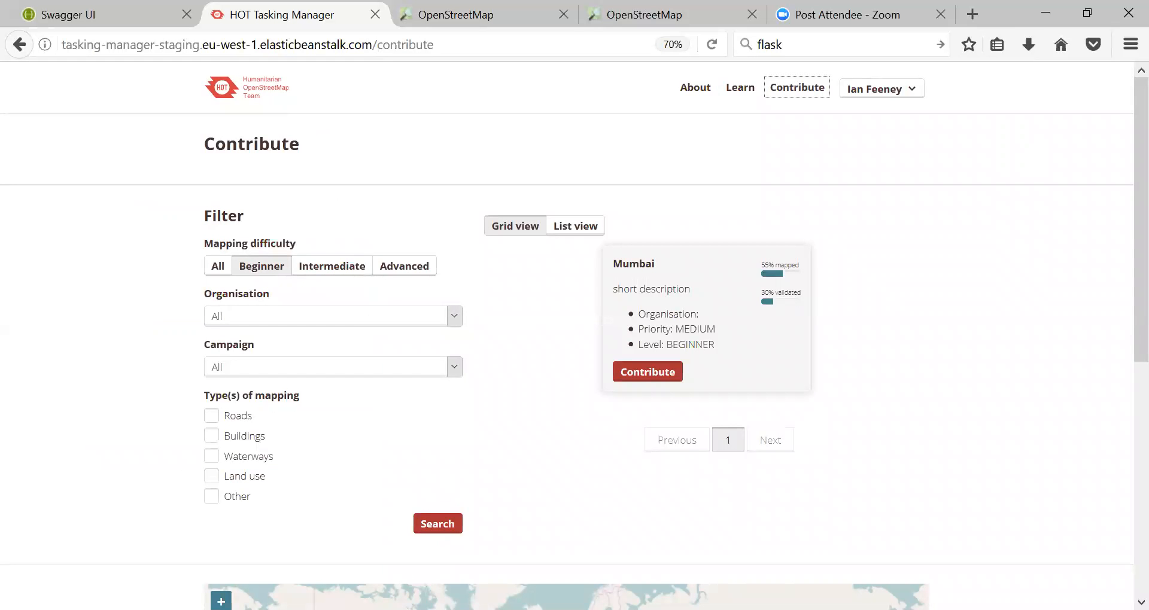
{"action": "left_click", "coordinate": [1041, 5]}
{"action": "key", "text": "alt+Tab"}
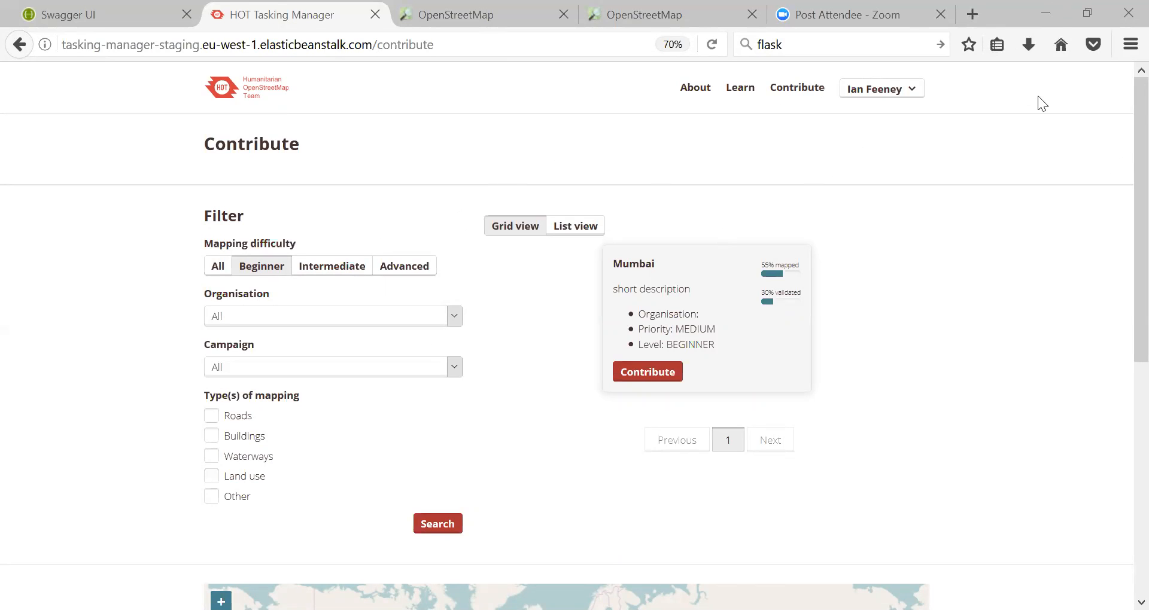
{"action": "left_click", "coordinate": [1041, 16]}
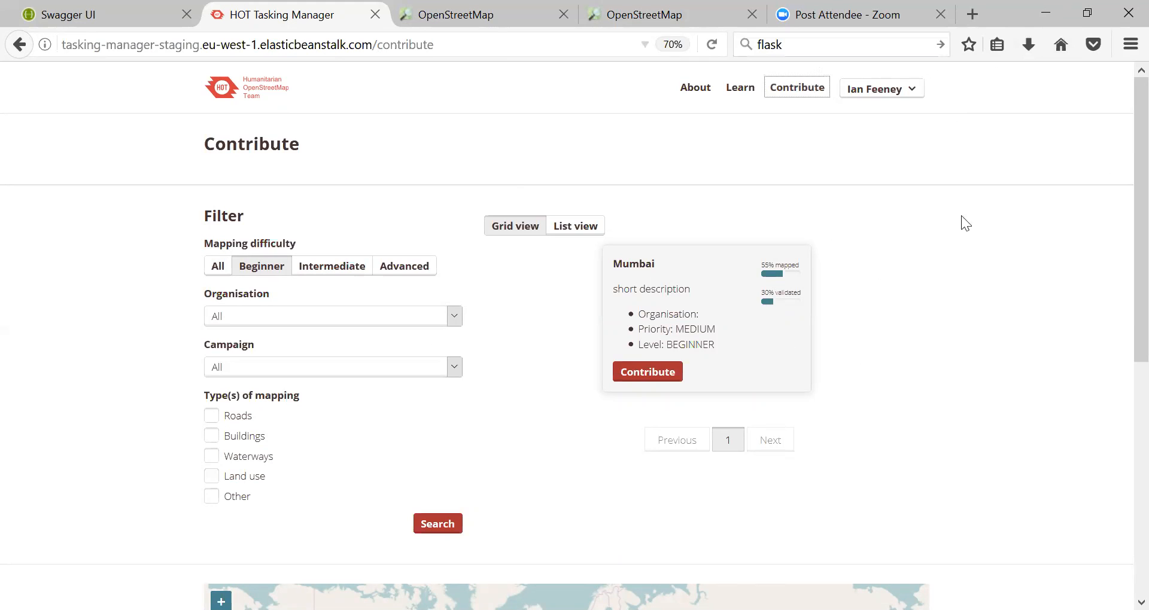
{"action": "left_click", "coordinate": [1007, 101]}
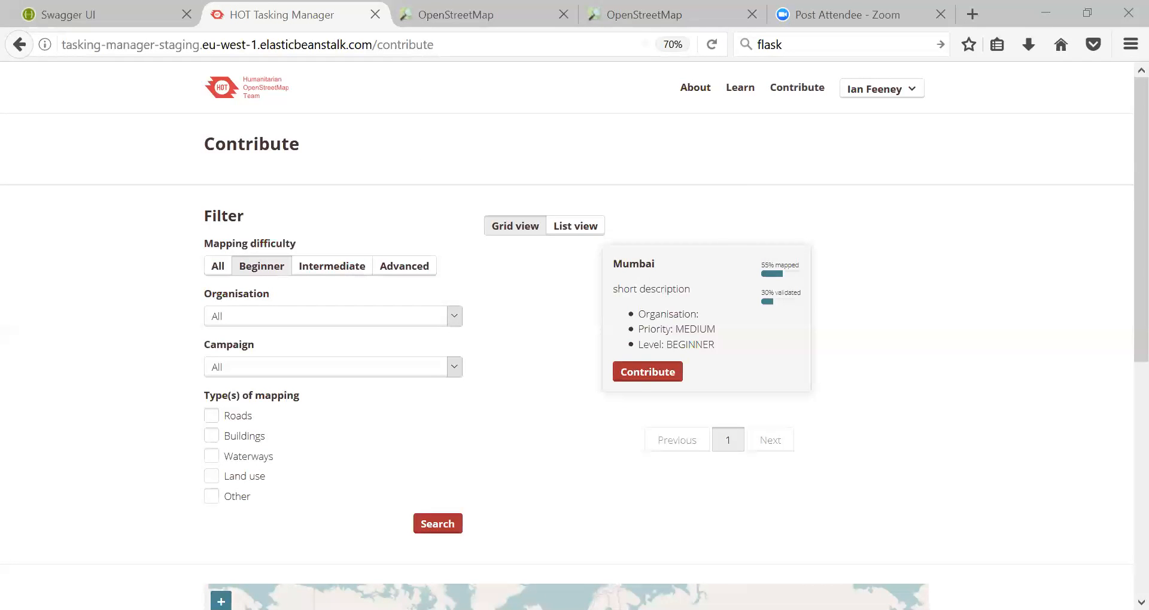
Step: Return to project 3 by changing the project number in the web address, and open its validation options
{"action": "left_click", "coordinate": [636, 377]}
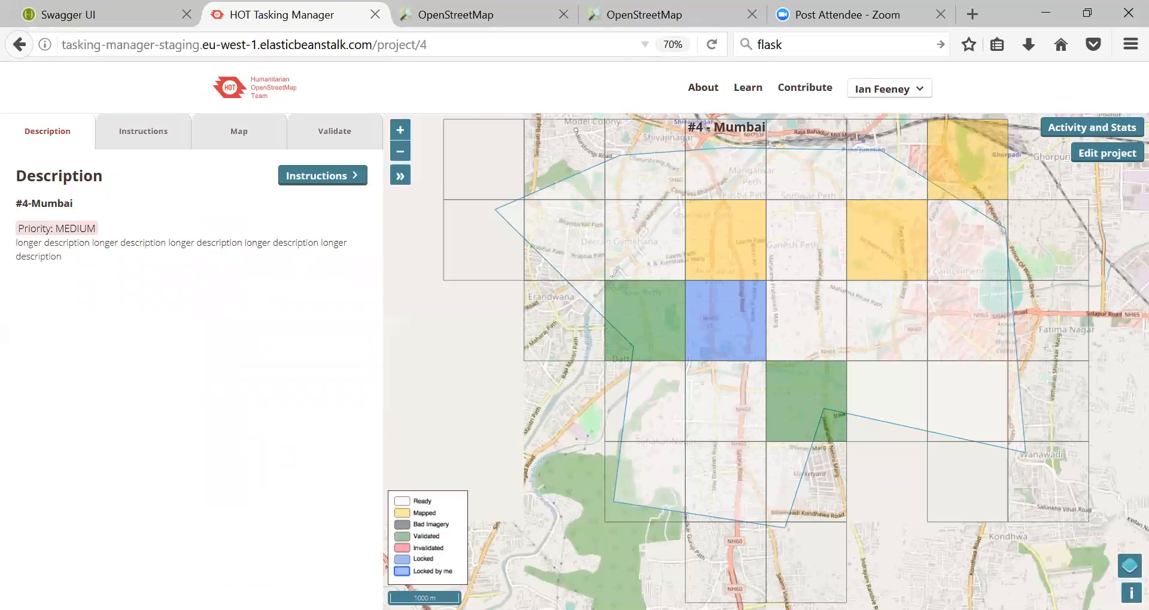
{"action": "left_click", "coordinate": [451, 54]}
{"action": "key", "text": "End"}
{"action": "key", "text": "BackSpace"}
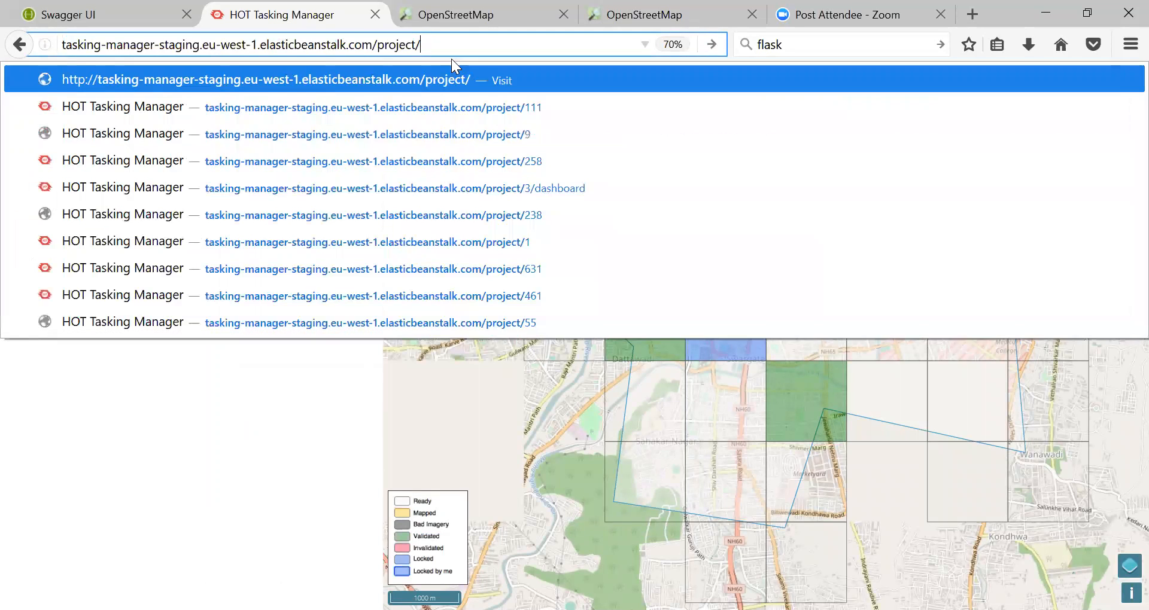
{"action": "type", "text": "3/"}
{"action": "key", "text": "Return"}
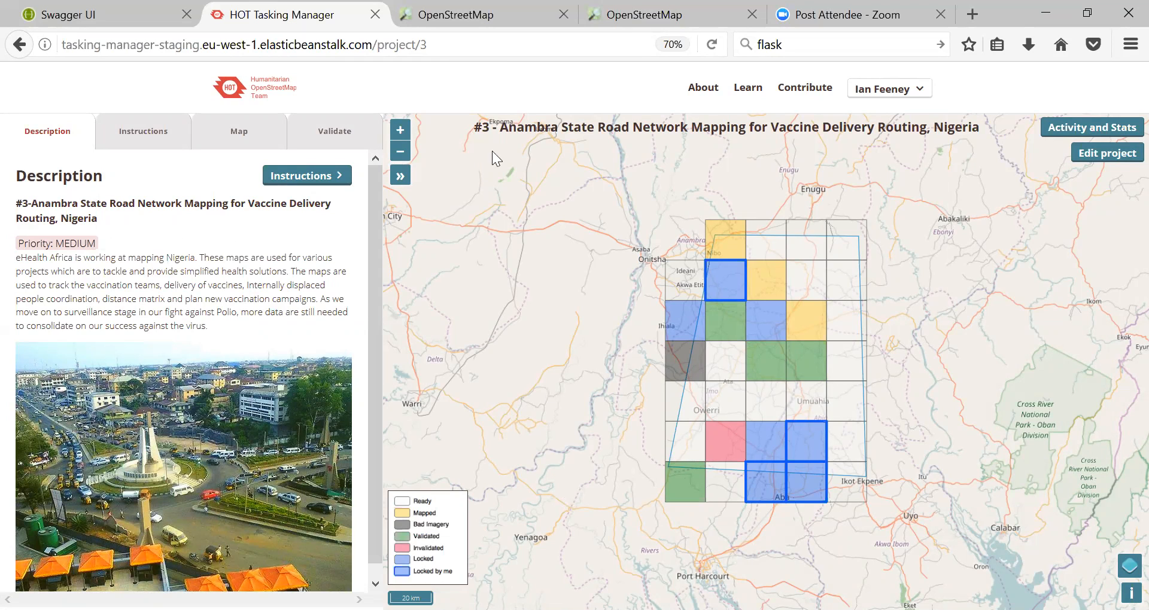
{"action": "left_click", "coordinate": [303, 148]}
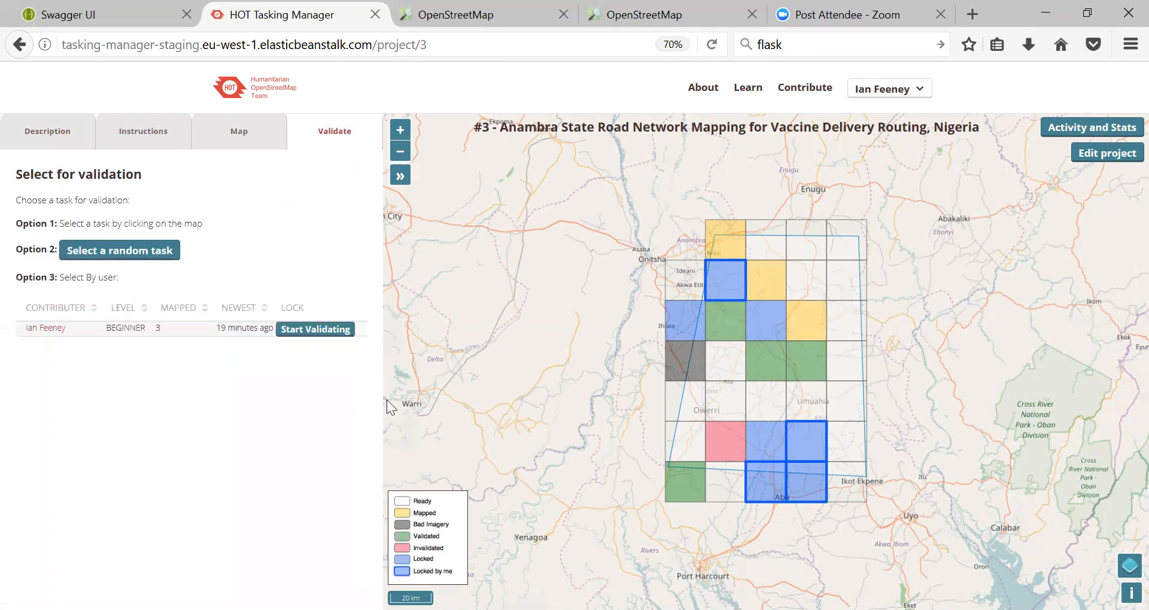
{"action": "left_click", "coordinate": [341, 329]}
Step: Review the listed contributor's user profile, including projects and map, and go back to the project's validation options
{"action": "left_click", "coordinate": [45, 329]}
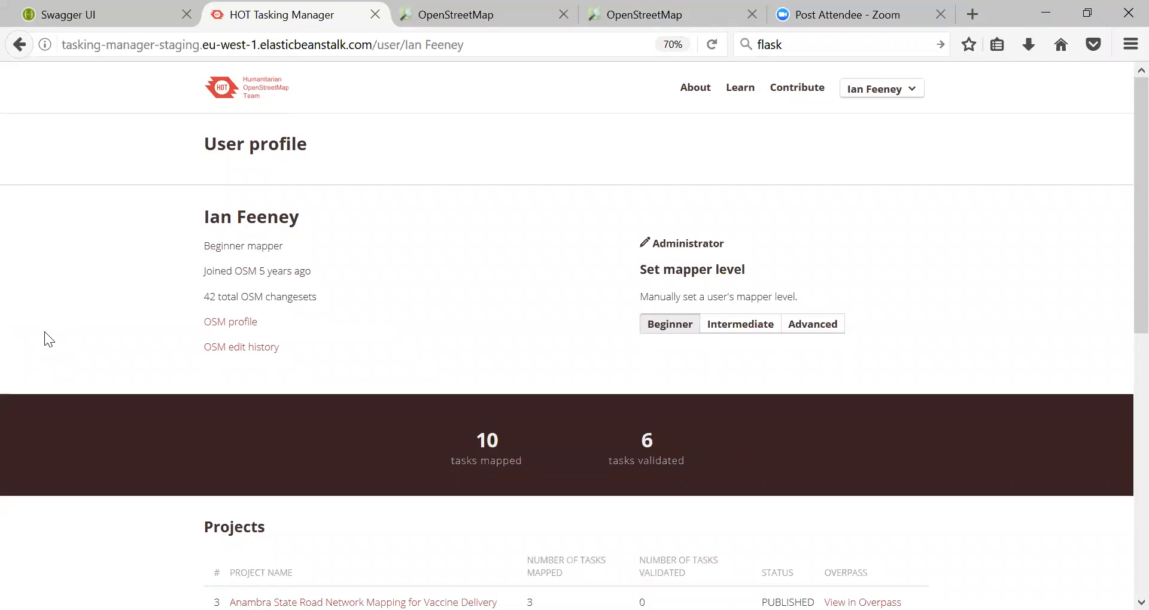
{"action": "scroll", "coordinate": [985, 286], "scroll_direction": "down", "scroll_amount": 3}
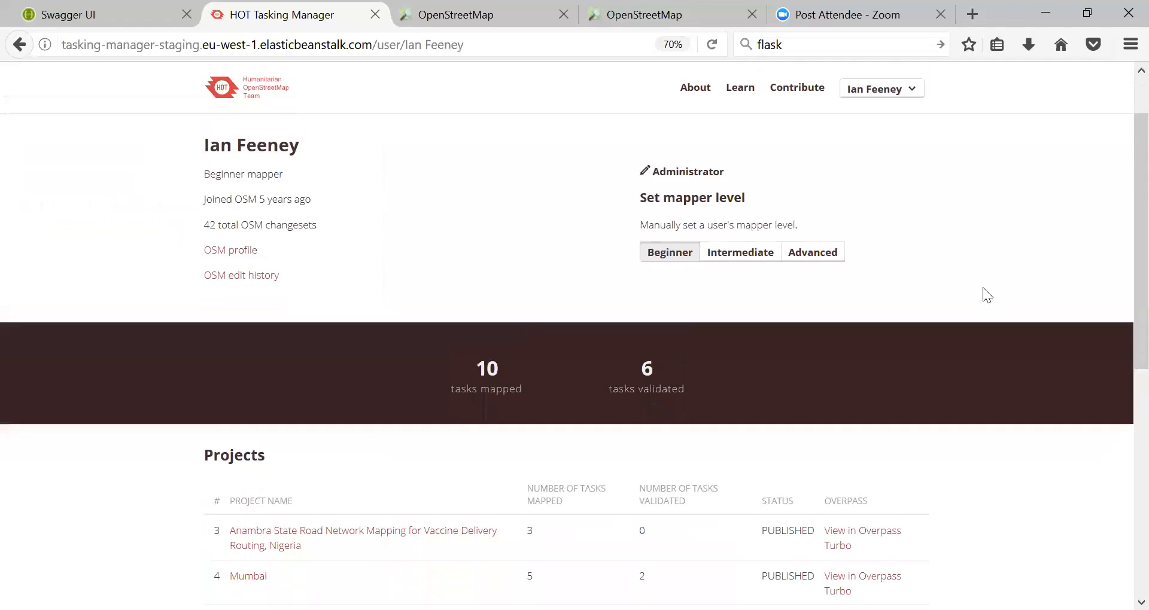
{"action": "scroll", "coordinate": [968, 313], "scroll_direction": "up", "scroll_amount": 2}
{"action": "scroll", "coordinate": [1120, 239], "scroll_direction": "down", "scroll_amount": 5}
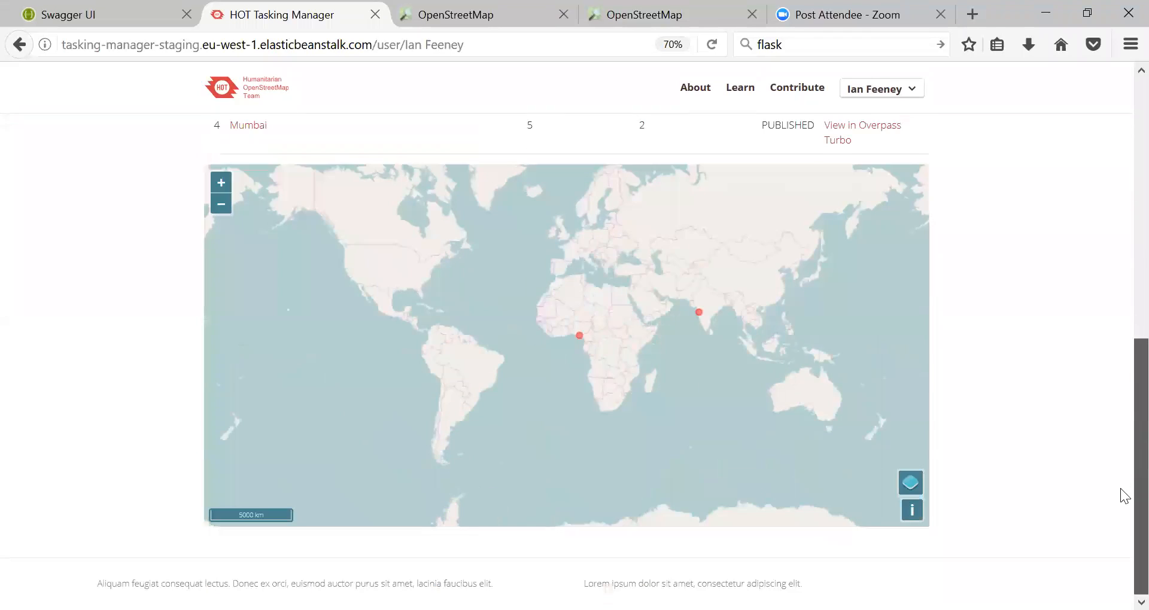
{"action": "scroll", "coordinate": [1123, 368], "scroll_direction": "up", "scroll_amount": 7}
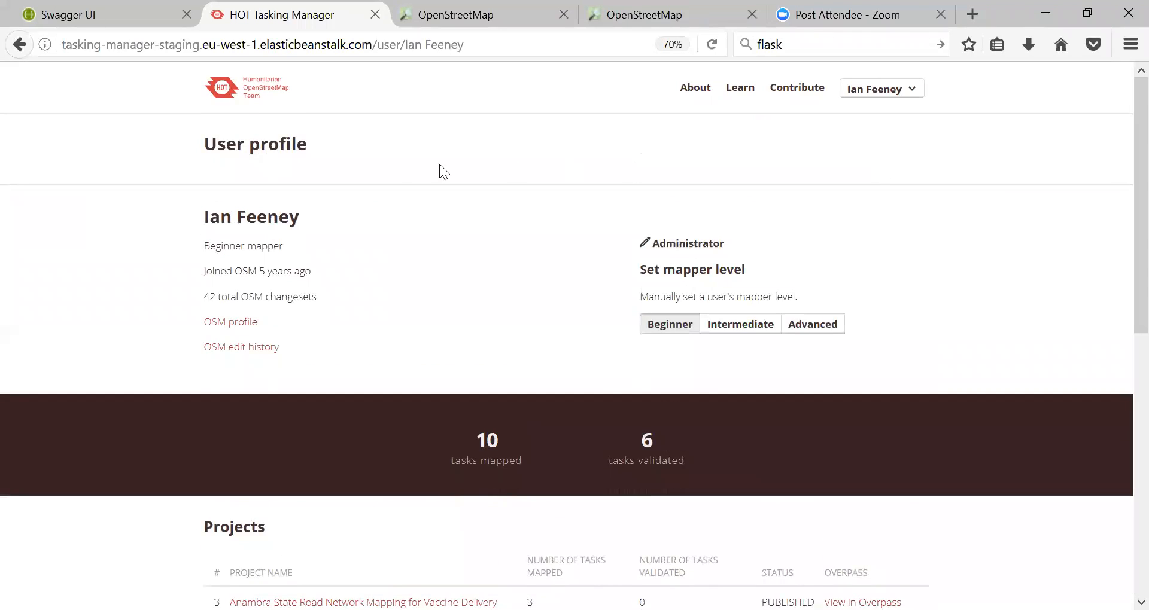
{"action": "left_click", "coordinate": [19, 46]}
{"action": "left_click", "coordinate": [352, 141]}
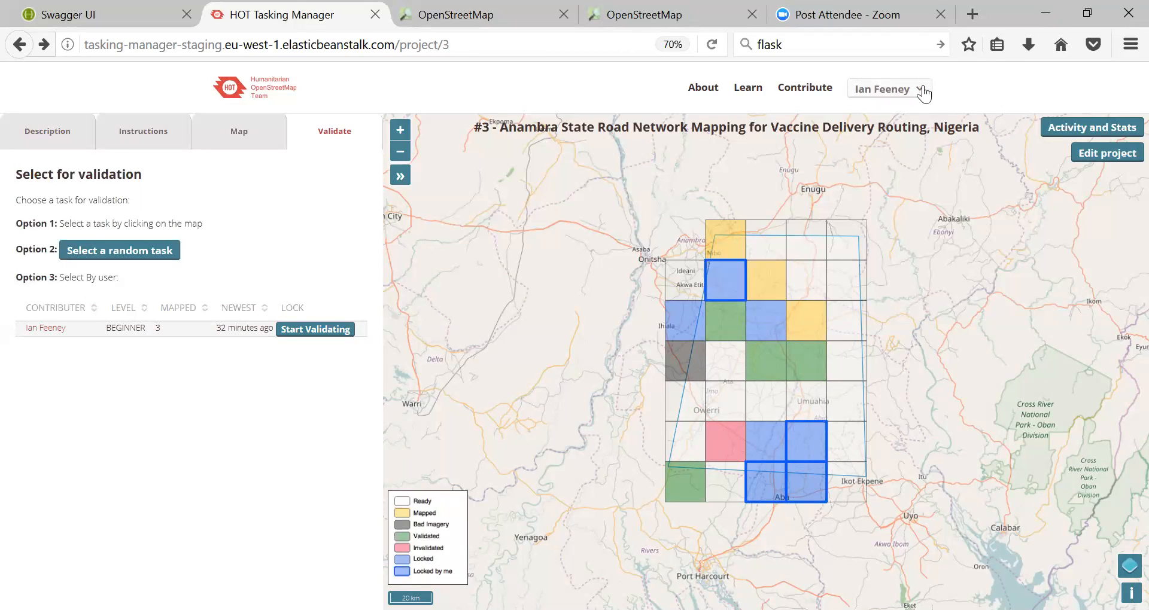
Step: Open the project dashboard and review the list of active projects and the project filter
{"action": "left_click", "coordinate": [920, 89]}
{"action": "left_click", "coordinate": [895, 230]}
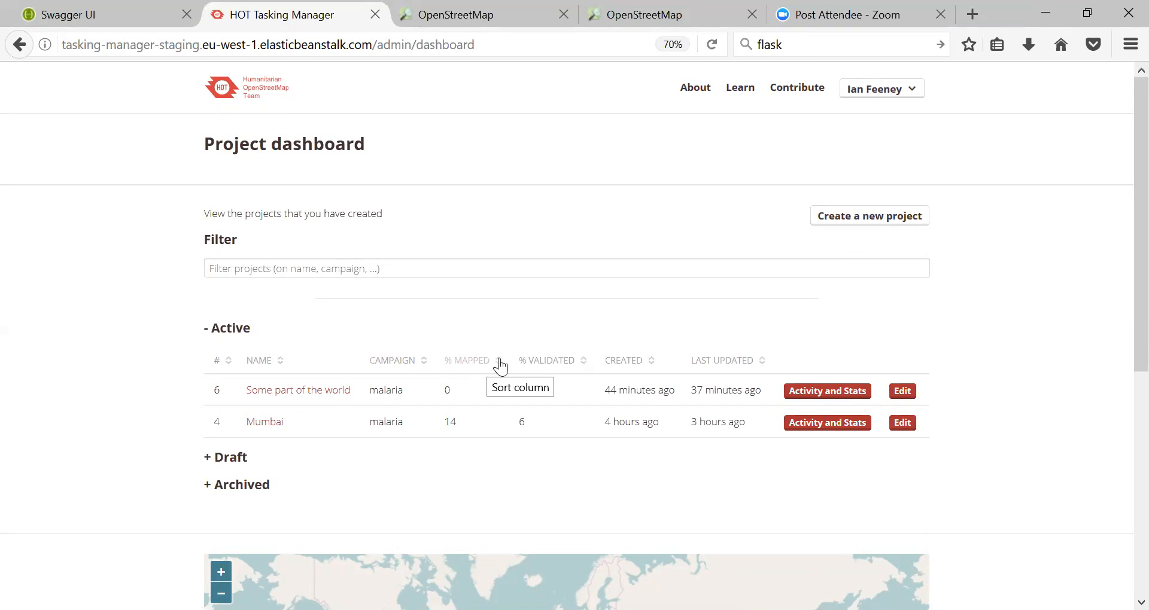
{"action": "scroll", "coordinate": [1124, 209], "scroll_direction": "down", "scroll_amount": 5}
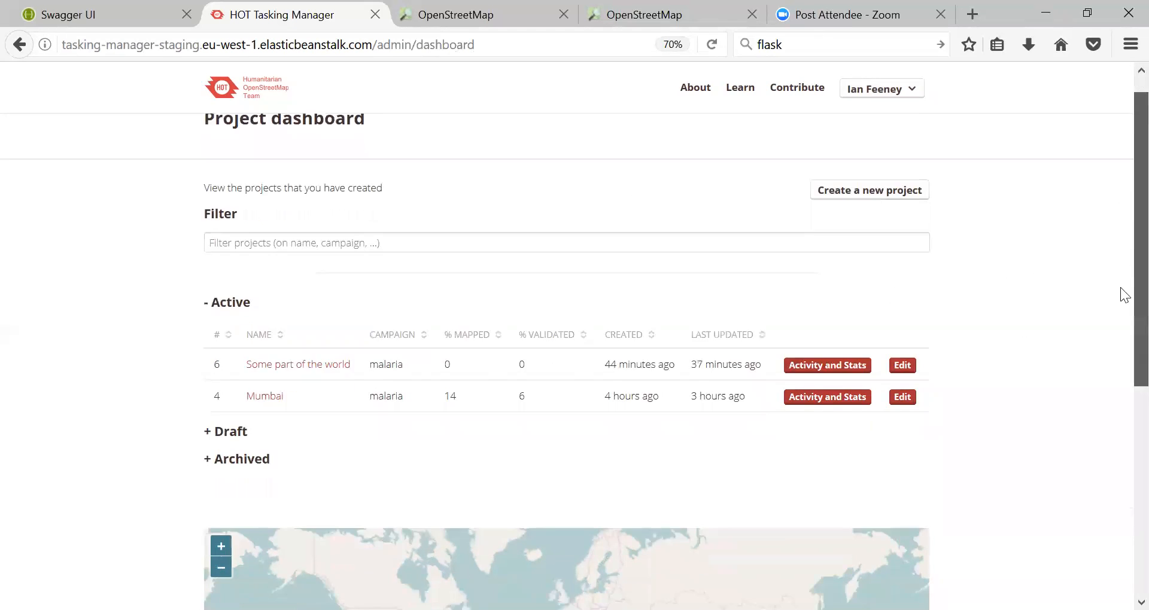
{"action": "scroll", "coordinate": [1124, 234], "scroll_direction": "up", "scroll_amount": 5}
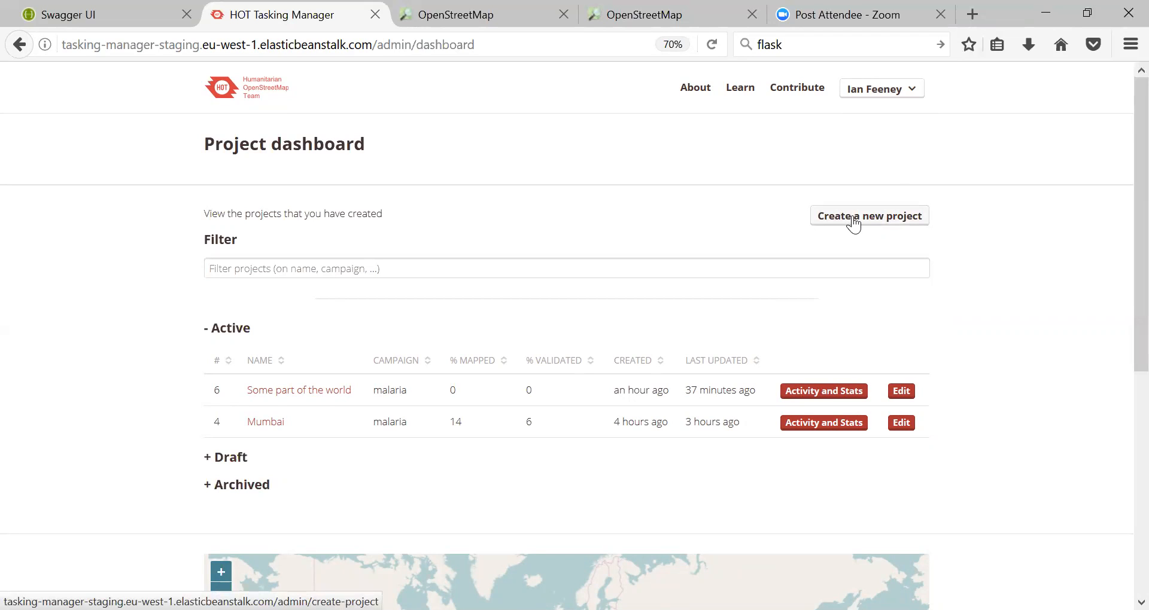
{"action": "left_click", "coordinate": [435, 265]}
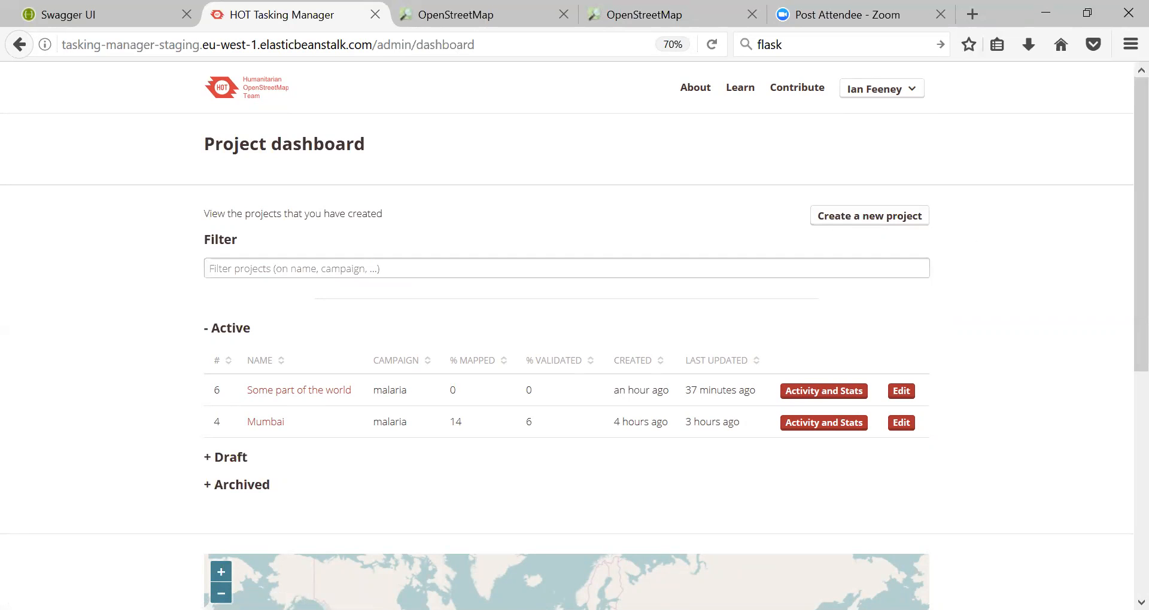
Step: Examine the draft and archived sections and show the Mumbai and Some part of the world markers on the dashboard map
{"action": "scroll", "coordinate": [137, 359], "scroll_direction": "down", "scroll_amount": 2}
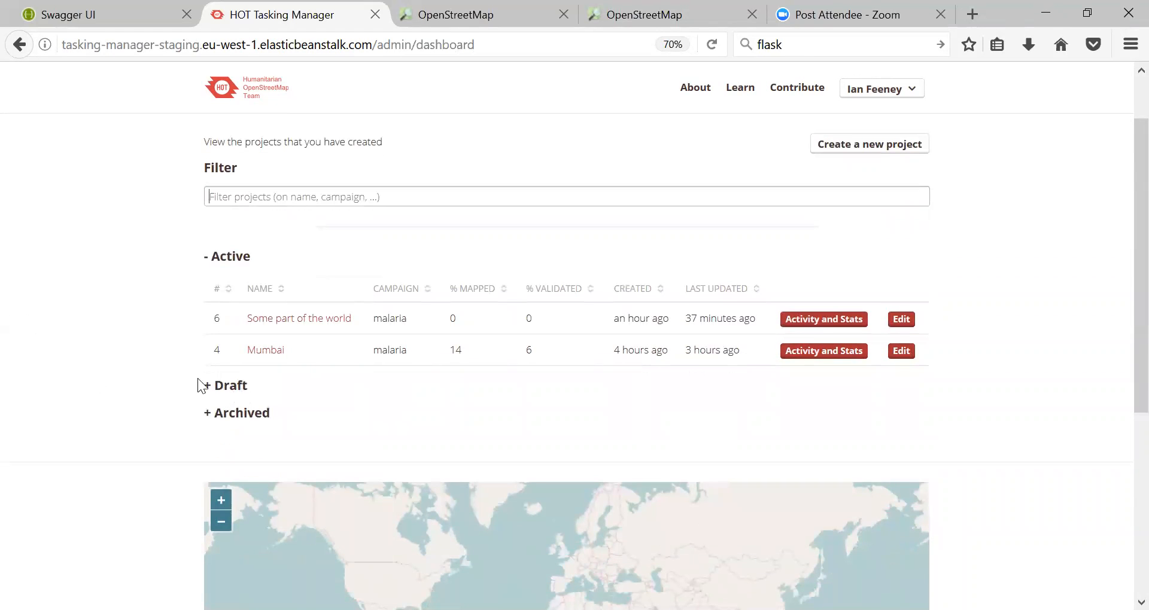
{"action": "scroll", "coordinate": [1121, 464], "scroll_direction": "down", "scroll_amount": 5}
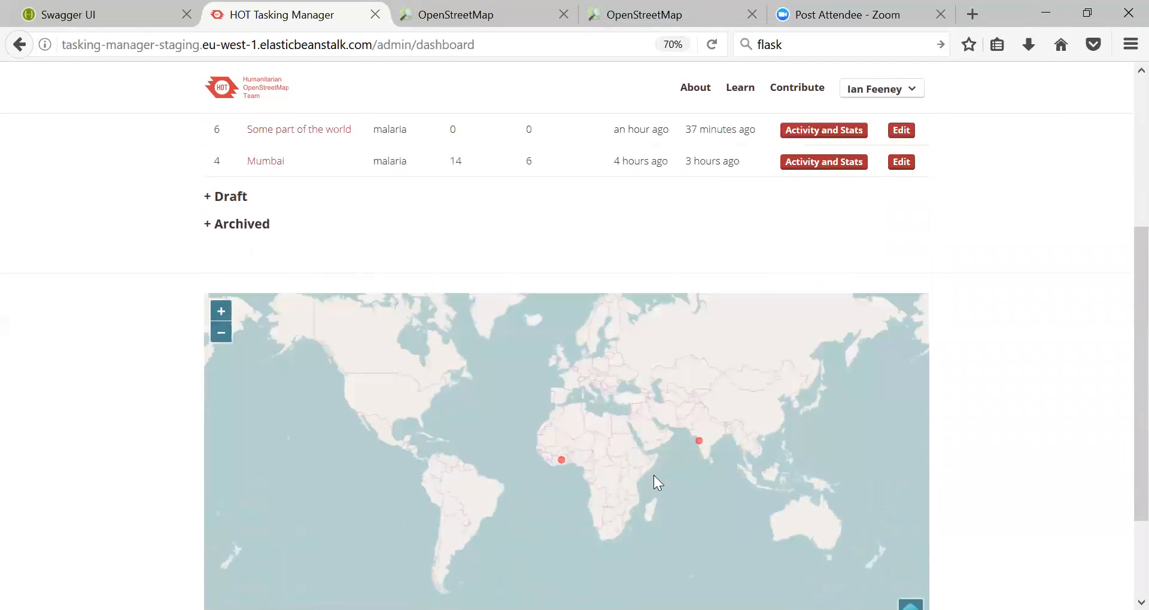
{"action": "scroll", "coordinate": [653, 475], "scroll_direction": "down", "scroll_amount": 3}
{"action": "left_click", "coordinate": [699, 342]}
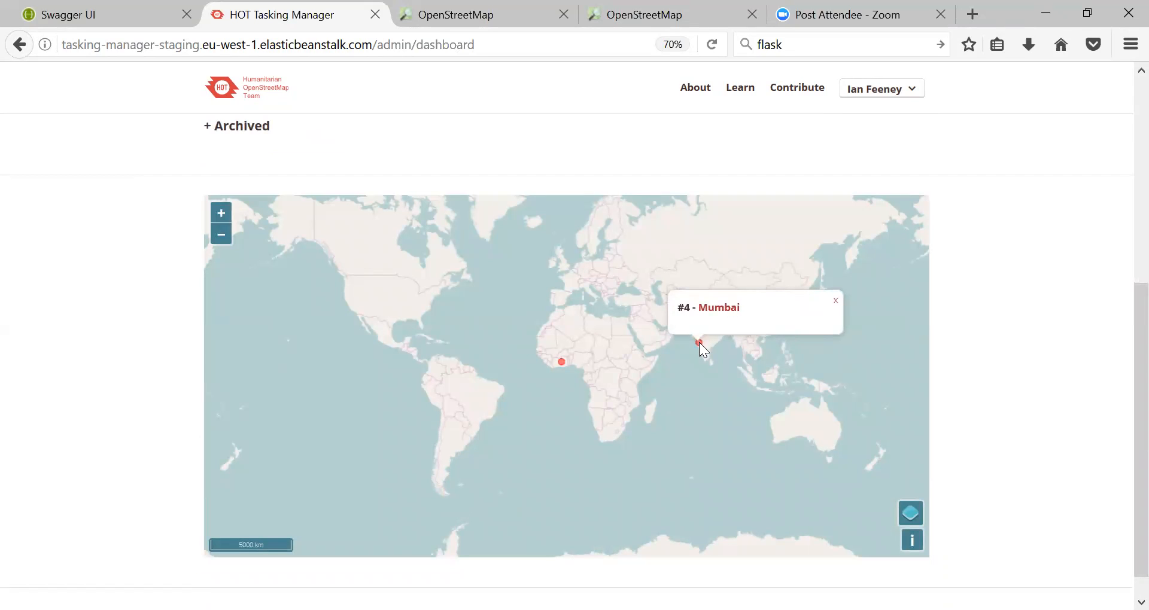
{"action": "left_click", "coordinate": [559, 361]}
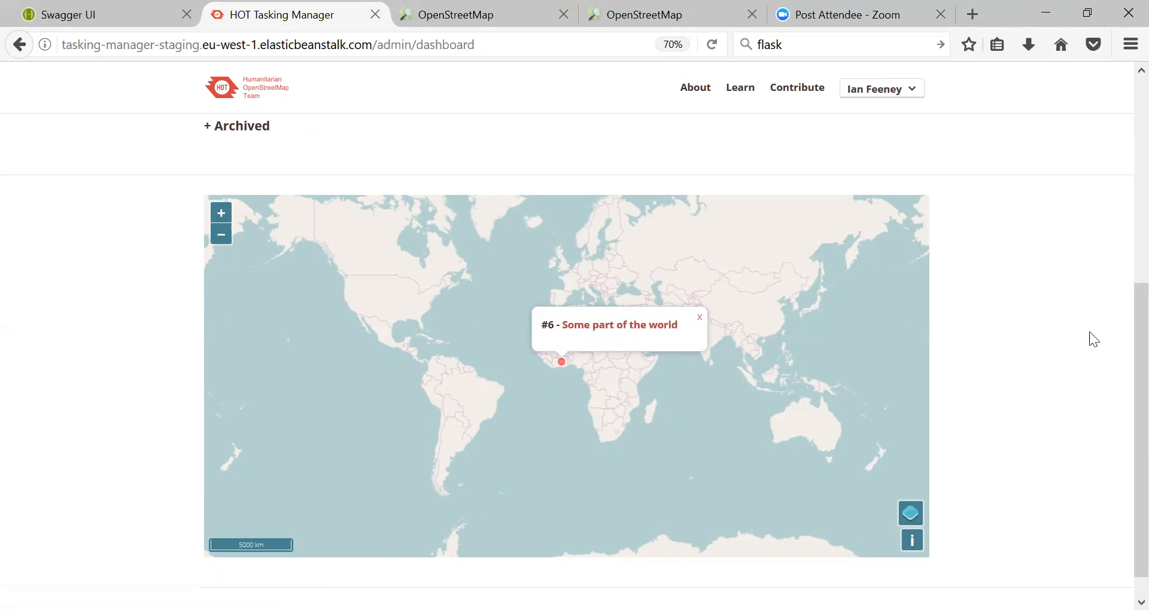
{"action": "scroll", "coordinate": [1089, 333], "scroll_direction": "up", "scroll_amount": 8}
{"action": "scroll", "coordinate": [1100, 340], "scroll_direction": "up", "scroll_amount": 2}
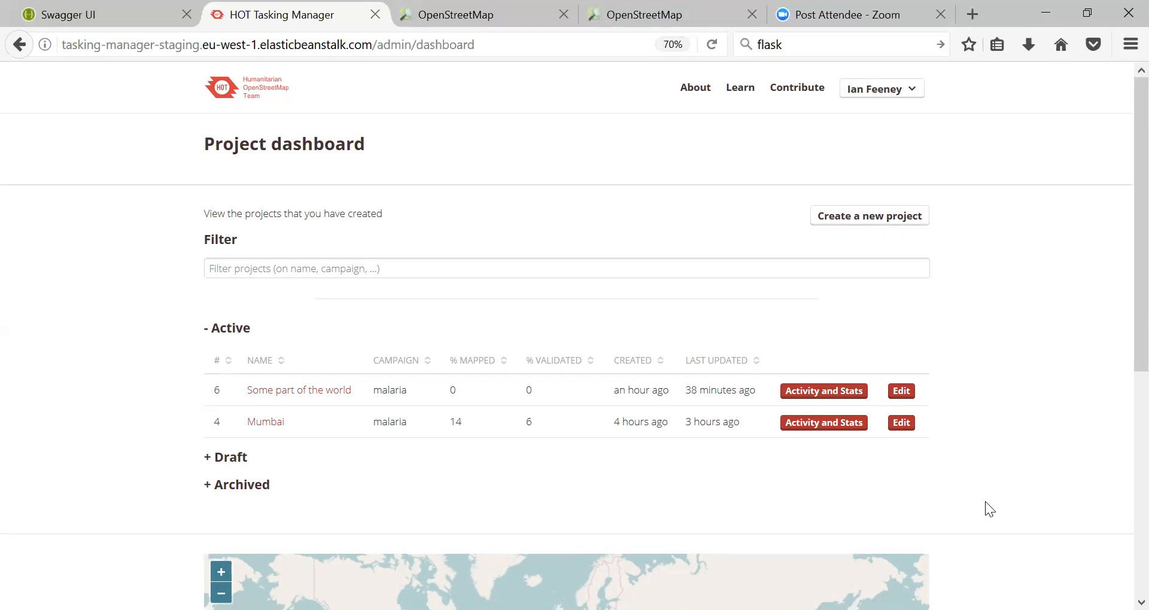
{"action": "left_click_drag", "start_coordinate": [1135, 144], "coordinate": [1136, 253]}
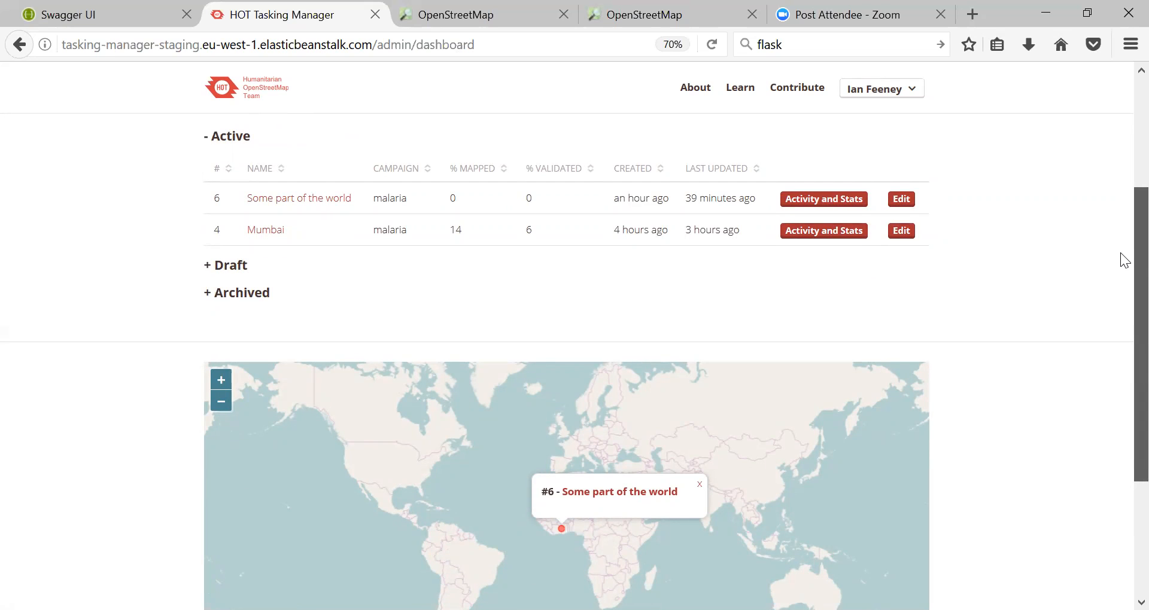
{"action": "scroll", "coordinate": [1124, 259], "scroll_direction": "up", "scroll_amount": 1}
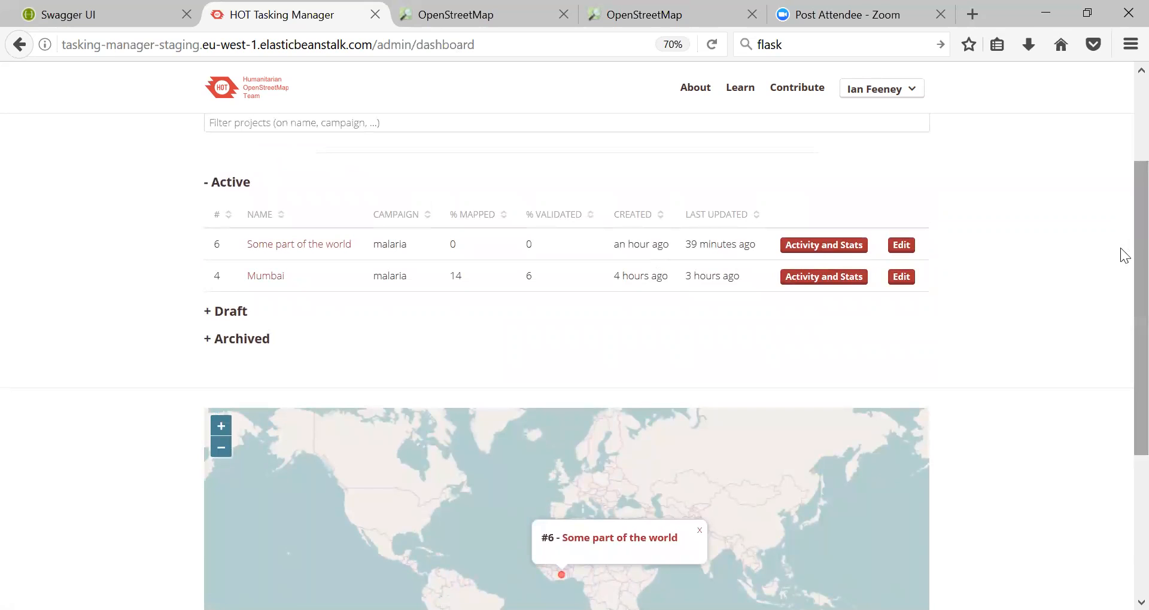
Step: Open the activity and stats of the Some part of the world project and review its activity, contributions, stats and comments
{"action": "scroll", "coordinate": [1122, 253], "scroll_direction": "up", "scroll_amount": 3}
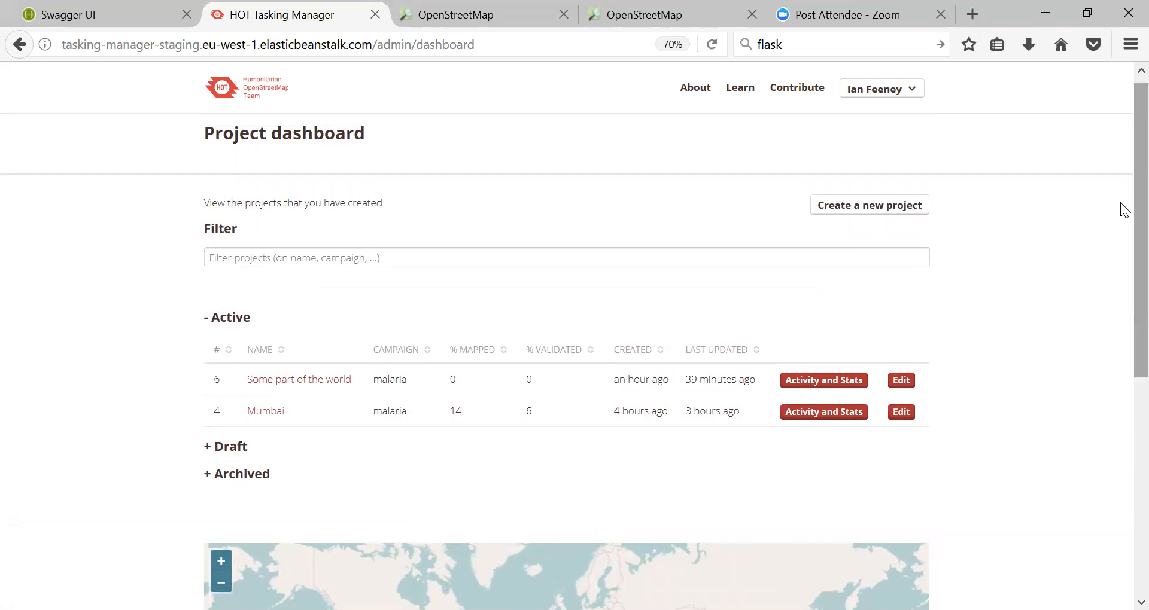
{"action": "scroll", "coordinate": [1123, 214], "scroll_direction": "down", "scroll_amount": 8}
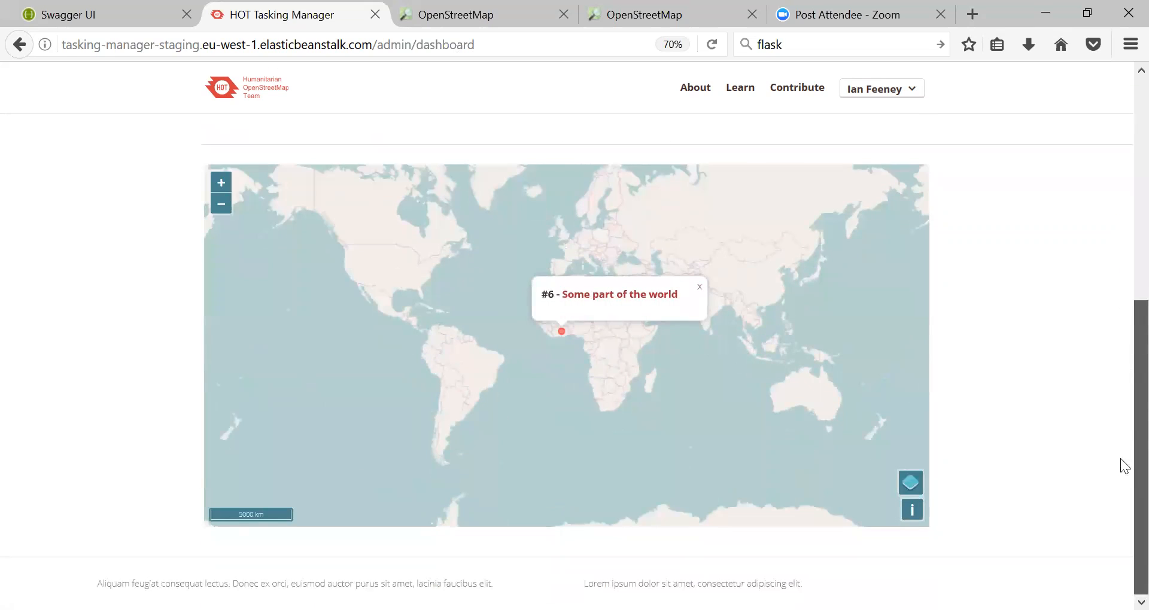
{"action": "scroll", "coordinate": [1120, 187], "scroll_direction": "up", "scroll_amount": 8}
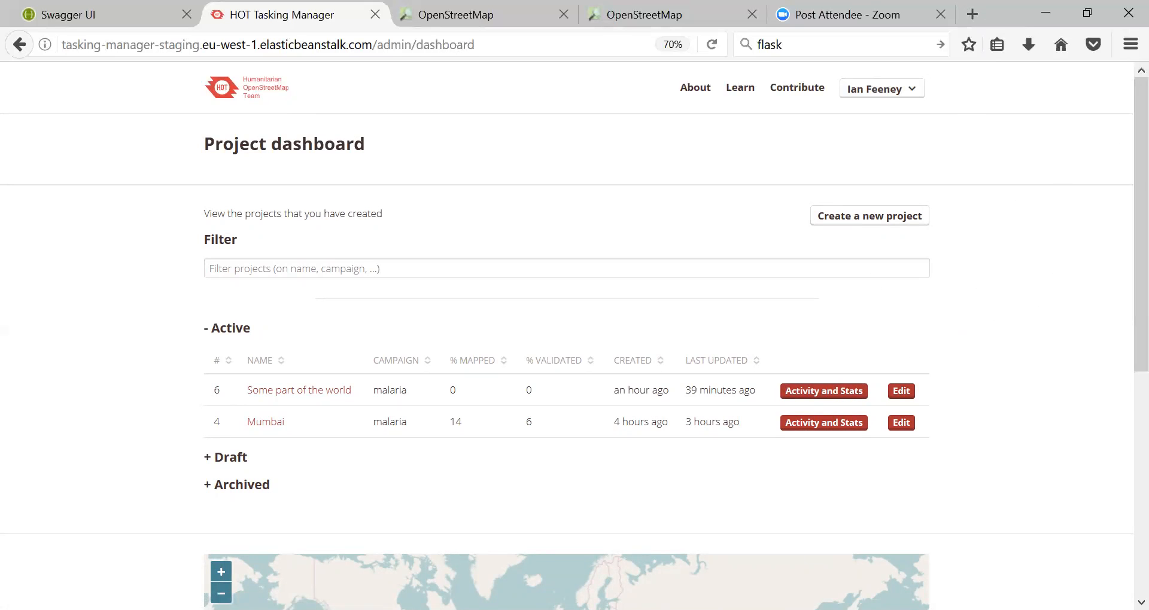
{"action": "left_click", "coordinate": [852, 396]}
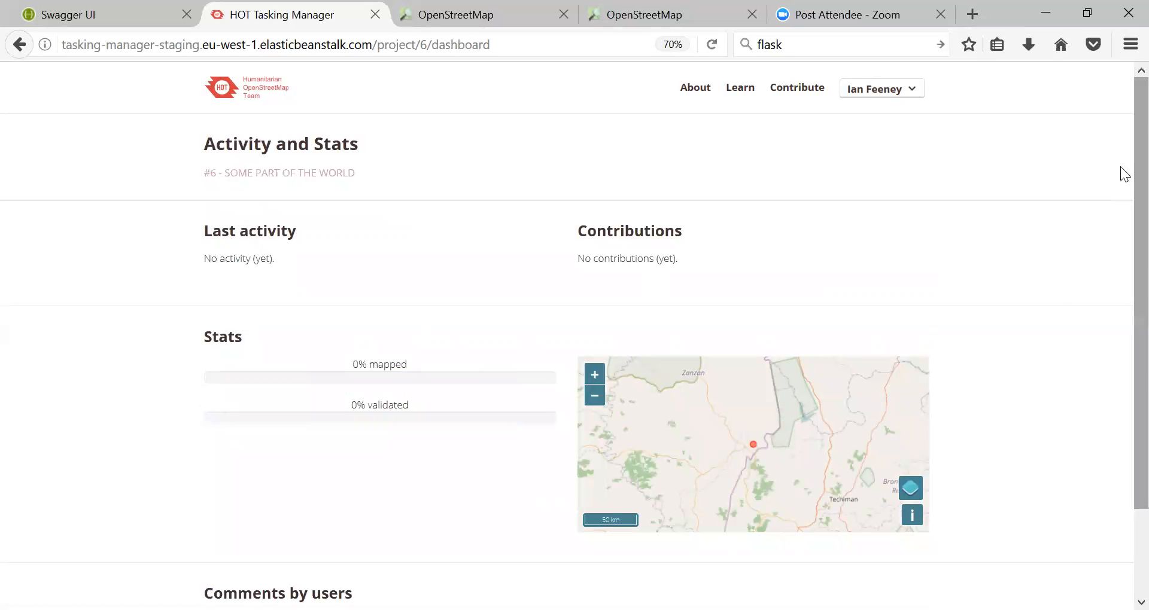
{"action": "scroll", "coordinate": [1120, 198], "scroll_direction": "down", "scroll_amount": 3}
{"action": "scroll", "coordinate": [1120, 269], "scroll_direction": "up", "scroll_amount": 3}
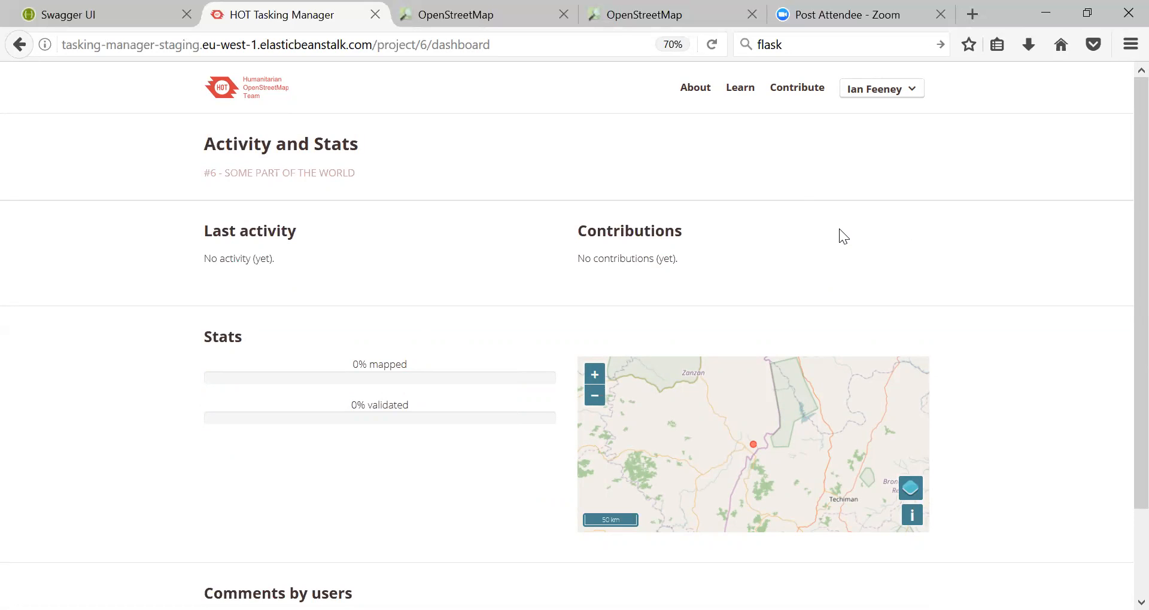
{"action": "scroll", "coordinate": [1120, 277], "scroll_direction": "down", "scroll_amount": 3}
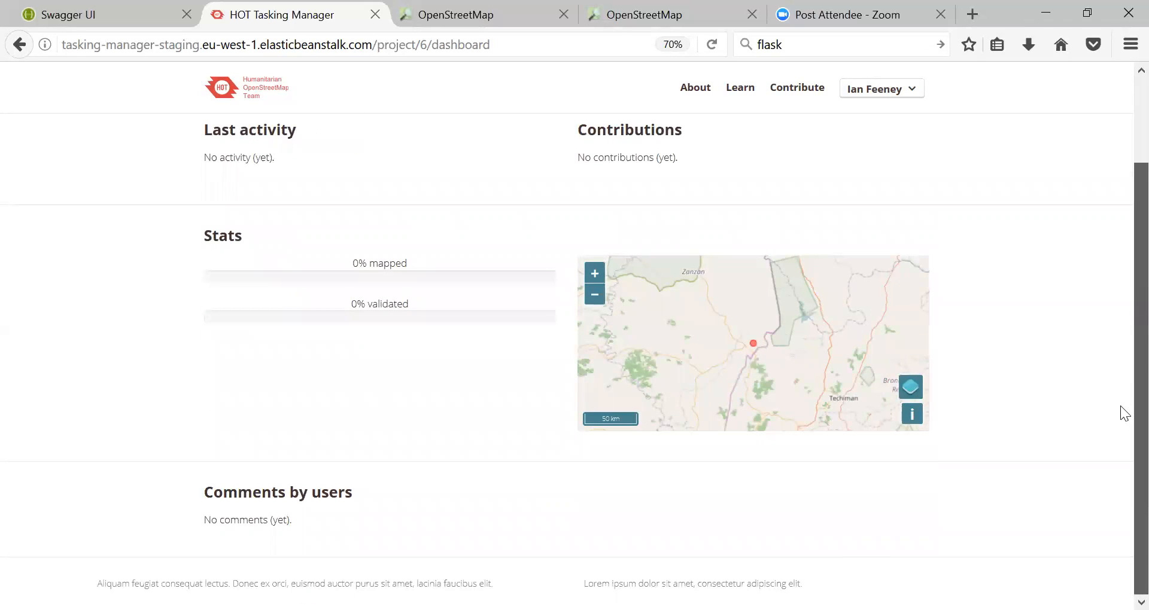
{"action": "scroll", "coordinate": [713, 242], "scroll_direction": "up", "scroll_amount": 3}
Step: Show the activity and stats of project 3 by changing the project number in the web address
{"action": "left_click", "coordinate": [419, 44]}
{"action": "left_click", "coordinate": [421, 44]}
{"action": "key", "text": "BackSpace"}
{"action": "type", "text": "3"}
{"action": "key", "text": "Return"}
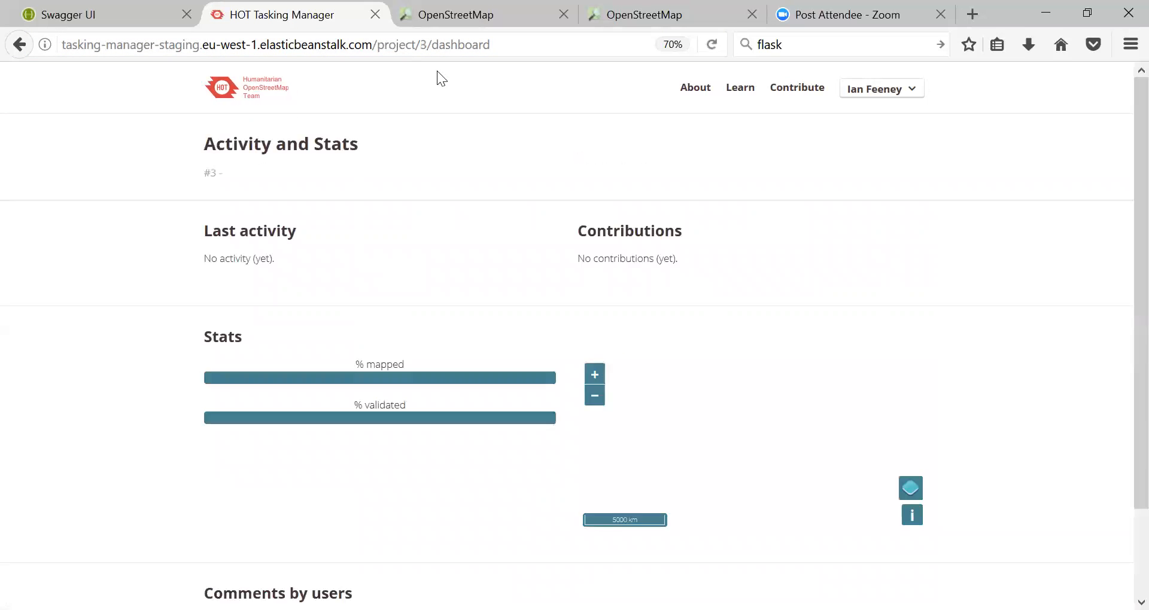
{"action": "left_click_drag", "start_coordinate": [1134, 122], "coordinate": [1135, 126]}
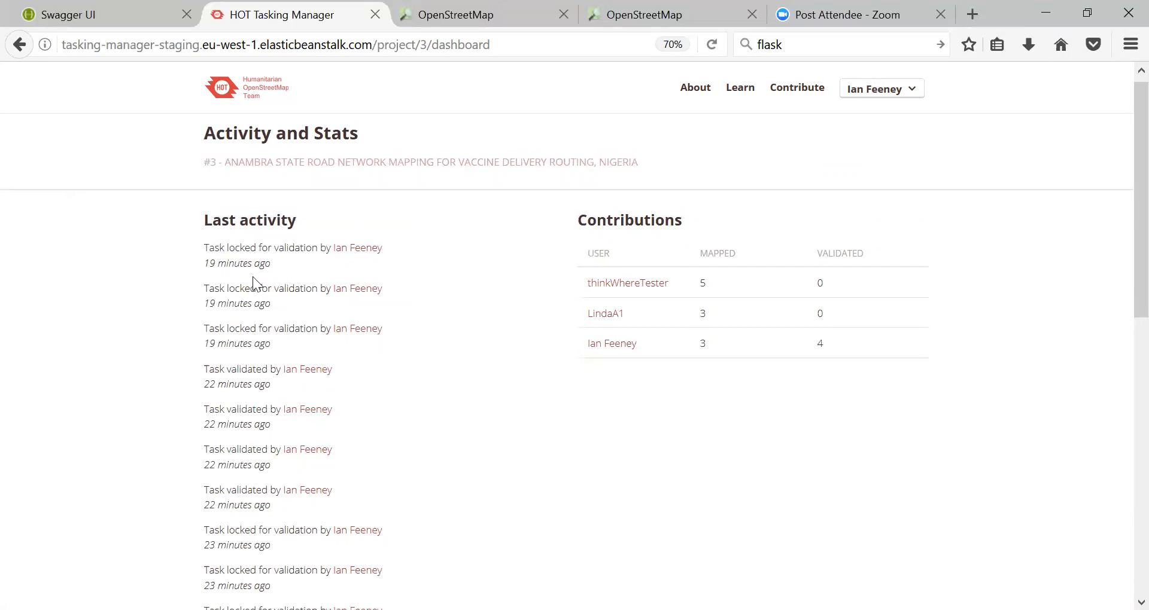
Step: Examine project 3's last activity and the mapped and validated figures for each contributor
{"action": "scroll", "coordinate": [254, 282], "scroll_direction": "down", "scroll_amount": 3}
{"action": "scroll", "coordinate": [328, 295], "scroll_direction": "up", "scroll_amount": 3}
{"action": "left_click_drag", "start_coordinate": [699, 253], "coordinate": [796, 257]}
{"action": "double_click", "coordinate": [840, 254]}
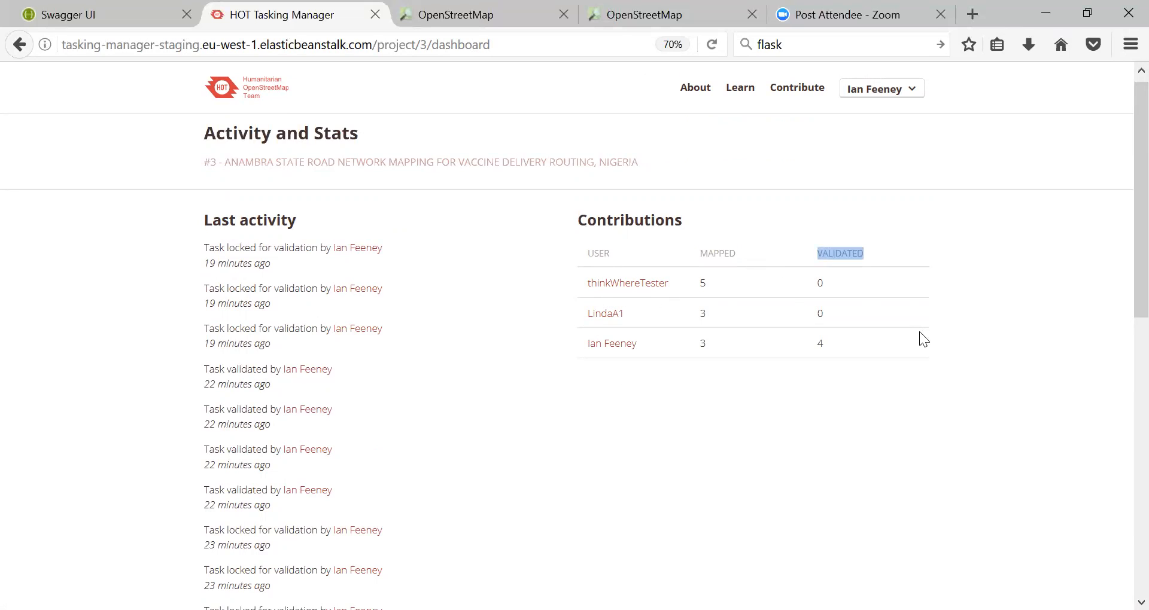
Step: Review project 3's mapped and validated progress, location map and user comments, and return to the start of the page
{"action": "scroll", "coordinate": [919, 317], "scroll_direction": "down", "scroll_amount": 4}
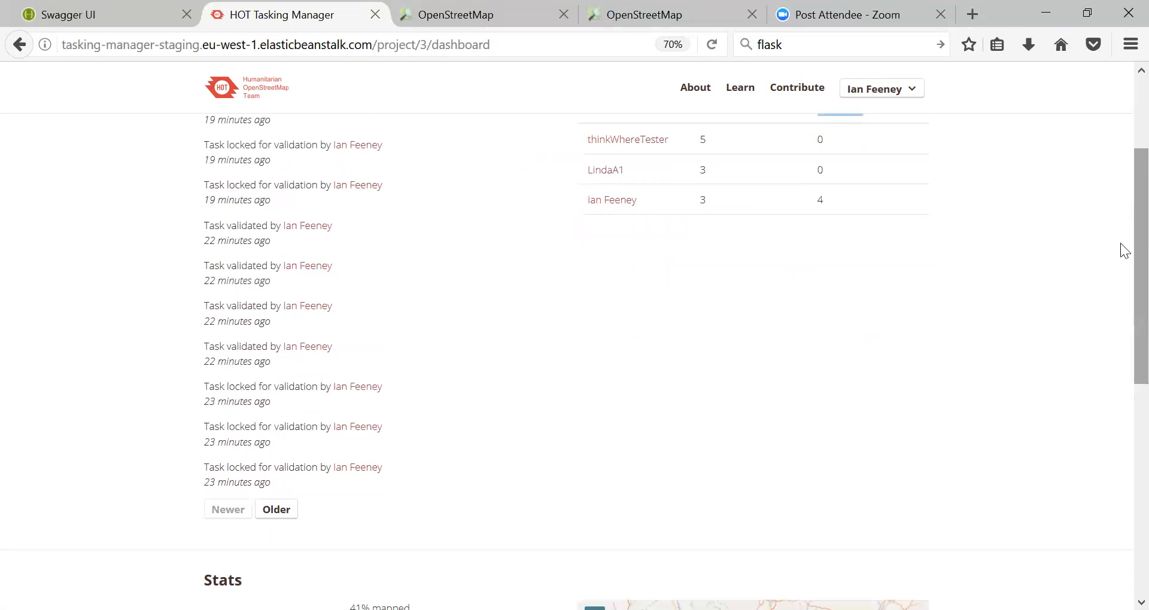
{"action": "scroll", "coordinate": [1136, 333], "scroll_direction": "down", "scroll_amount": 8}
{"action": "scroll", "coordinate": [342, 426], "scroll_direction": "down", "scroll_amount": 5}
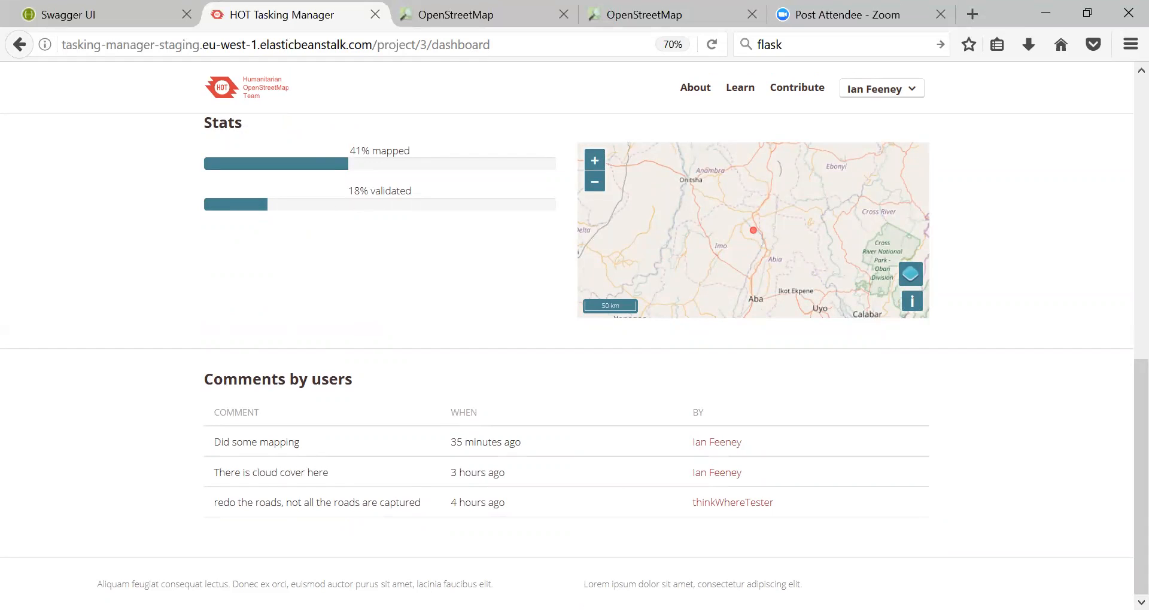
{"action": "left_click_drag", "start_coordinate": [1125, 491], "coordinate": [1121, 172]}
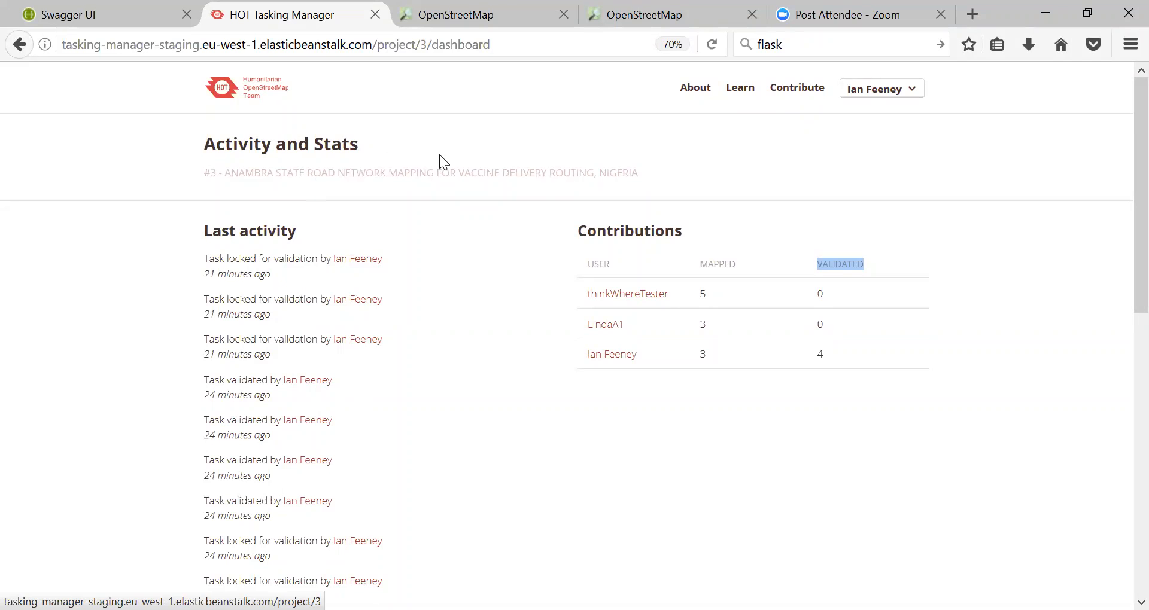
{"action": "scroll", "coordinate": [688, 150], "scroll_direction": "down", "scroll_amount": 4}
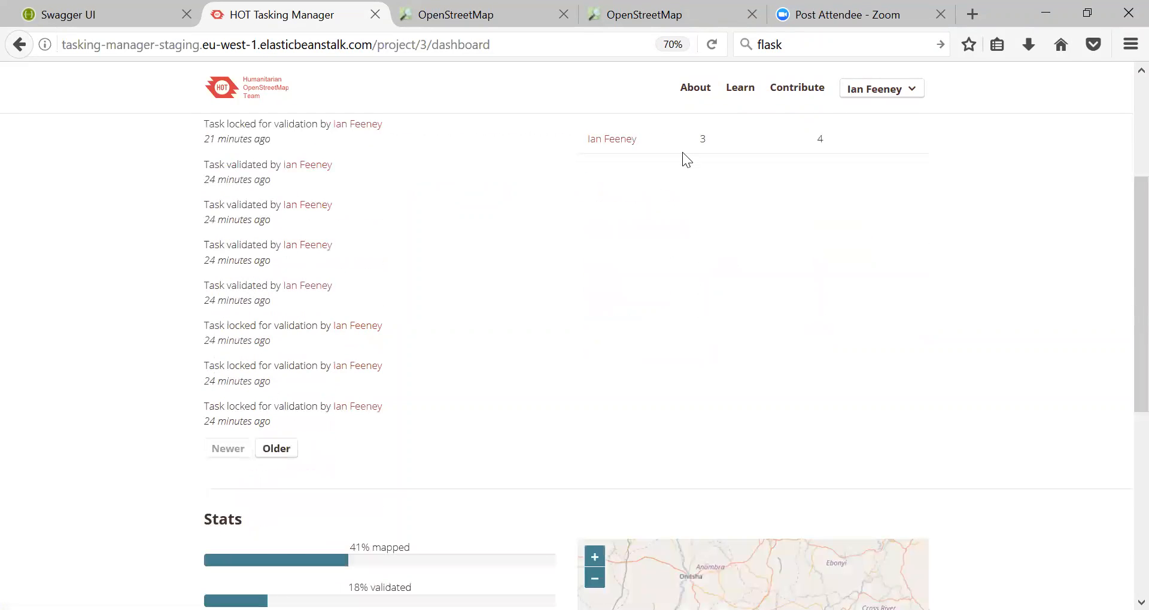
{"action": "scroll", "coordinate": [841, 396], "scroll_direction": "up", "scroll_amount": 4}
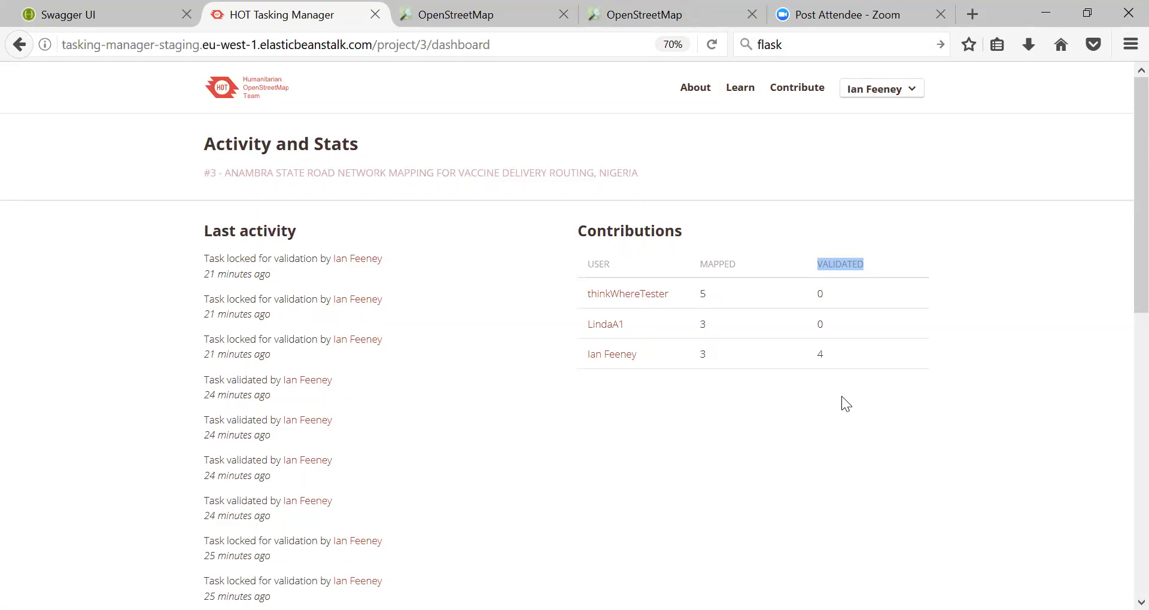
Step: Go back through project 6's activity page to the project dashboard and its project filter
{"action": "left_click", "coordinate": [19, 46]}
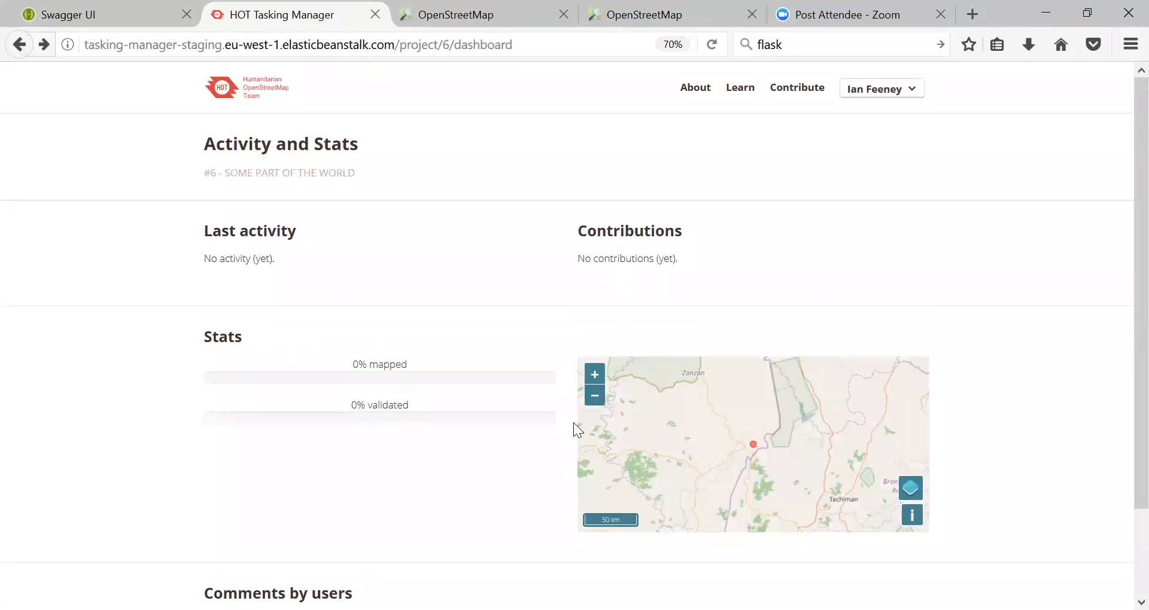
{"action": "left_click", "coordinate": [16, 45]}
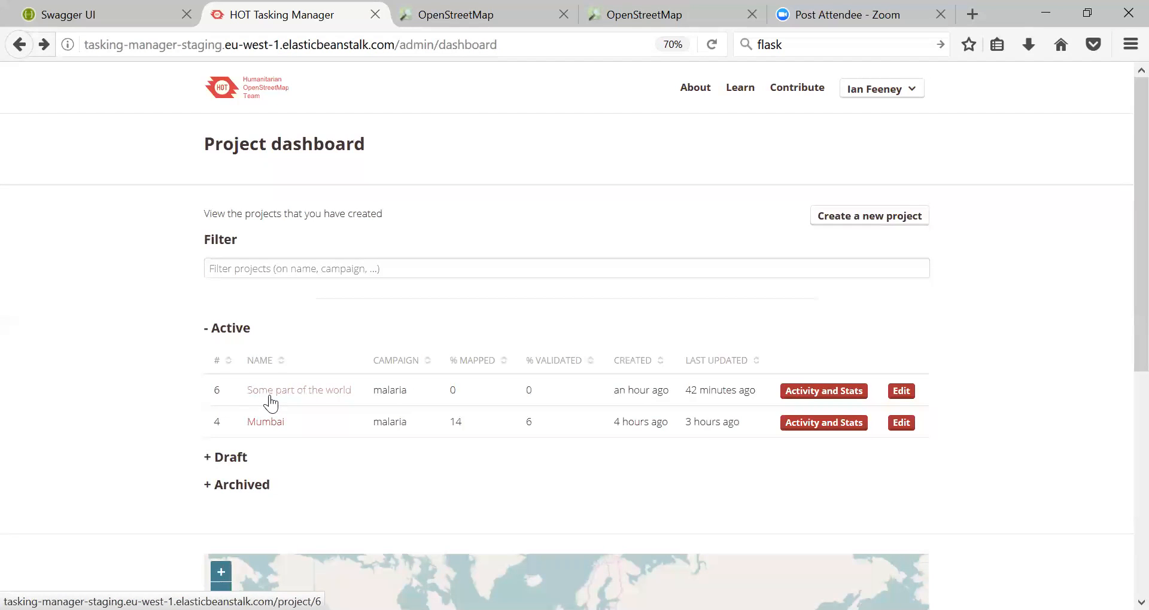
{"action": "scroll", "coordinate": [271, 396], "scroll_direction": "down", "scroll_amount": 2}
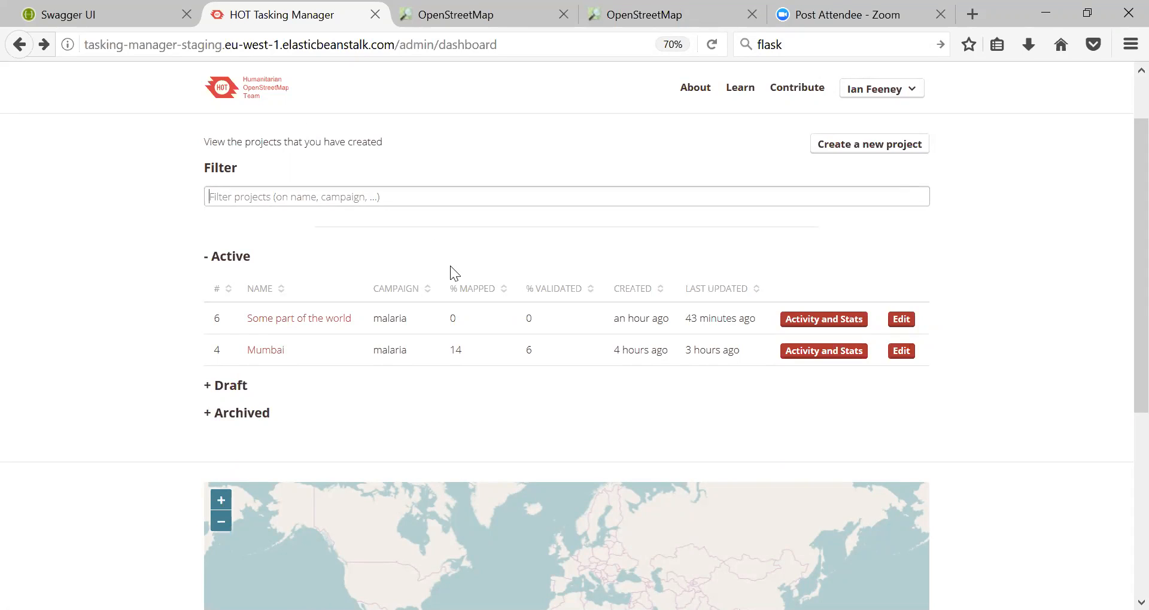
Step: Filter the dashboard projects by msf and by the beginning of a surname, clearing the filter each time
{"action": "type", "text": "ms"}
{"action": "type", "text": "f"}
{"action": "key", "text": "BackSpace"}
{"action": "key", "text": "BackSpace"}
{"action": "key", "text": "BackSpace"}
{"action": "type", "text": "fee"}
{"action": "key", "text": "BackSpace"}
{"action": "key", "text": "BackSpace"}
{"action": "key", "text": "BackSpace"}
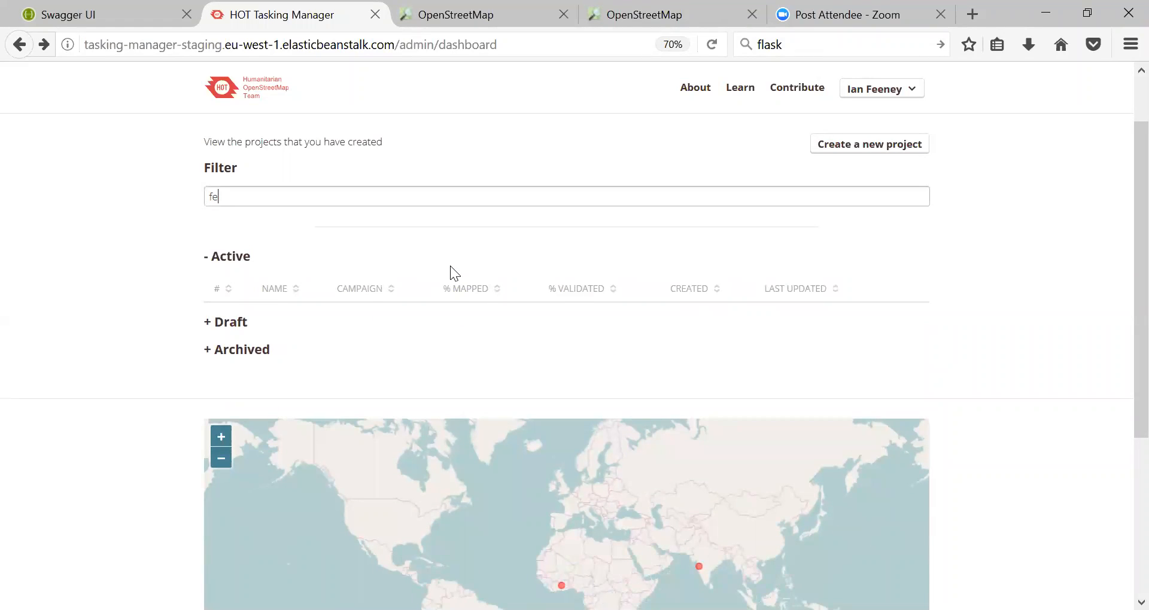
Step: Filter the dashboard projects by mal and clear the filter
{"action": "type", "text": "mal"}
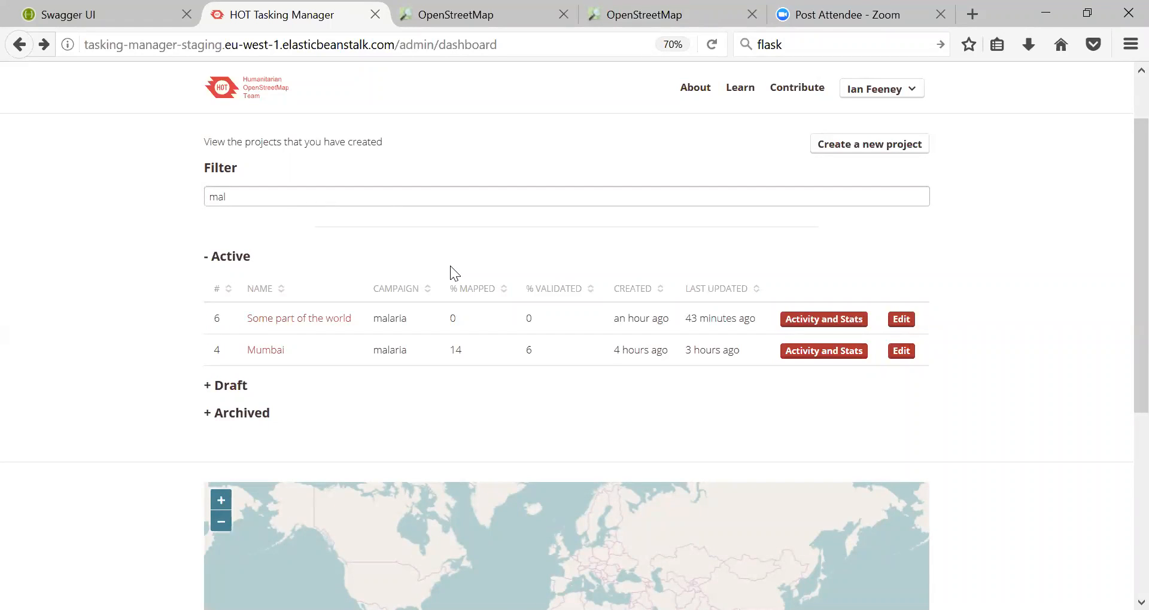
{"action": "key", "text": "BackSpace"}
{"action": "key", "text": "BackSpace"}
{"action": "key", "text": "BackSpace"}
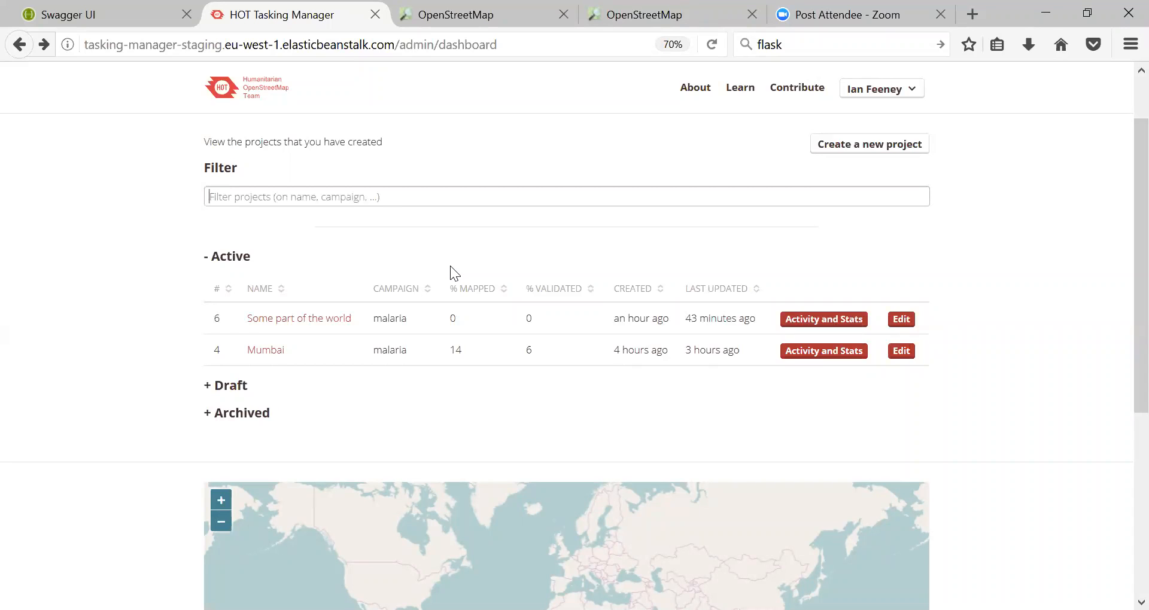
Step: Filter the dashboard projects by the project manager's surname and clear the filter
{"action": "type", "text": "feeney"}
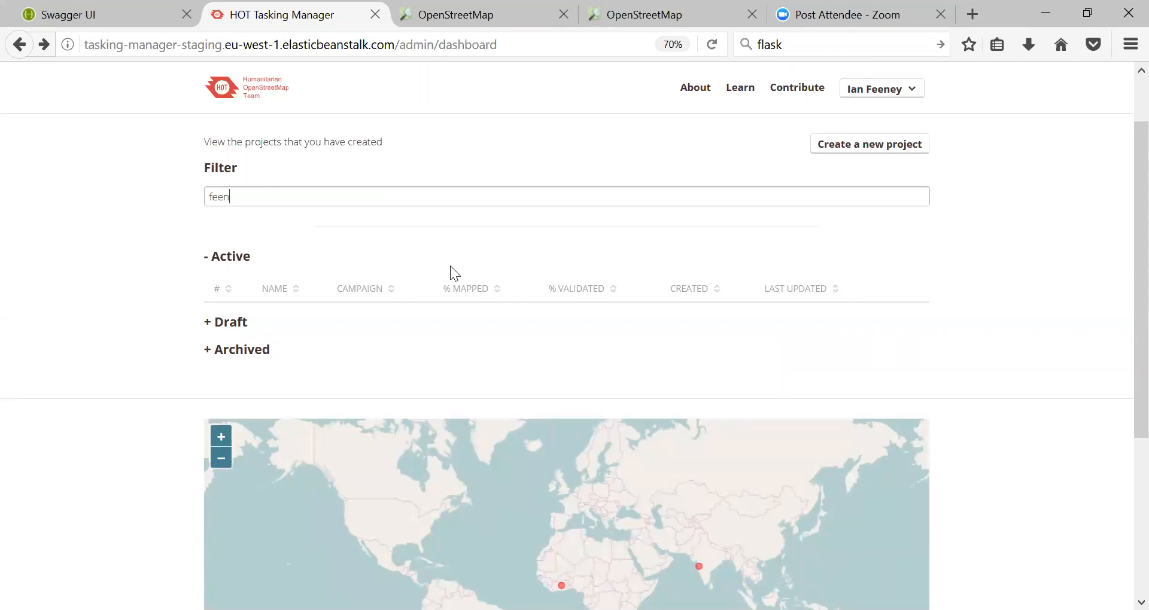
{"action": "key", "text": "BackSpace"}
{"action": "key", "text": "BackSpace"}
{"action": "key", "text": "BackSpace"}
{"action": "key", "text": "BackSpace"}
{"action": "key", "text": "BackSpace"}
{"action": "key", "text": "BackSpace"}
Step: Filter the dashboard projects by the malaria campaign name and clear the filter
{"action": "type", "text": "malarai"}
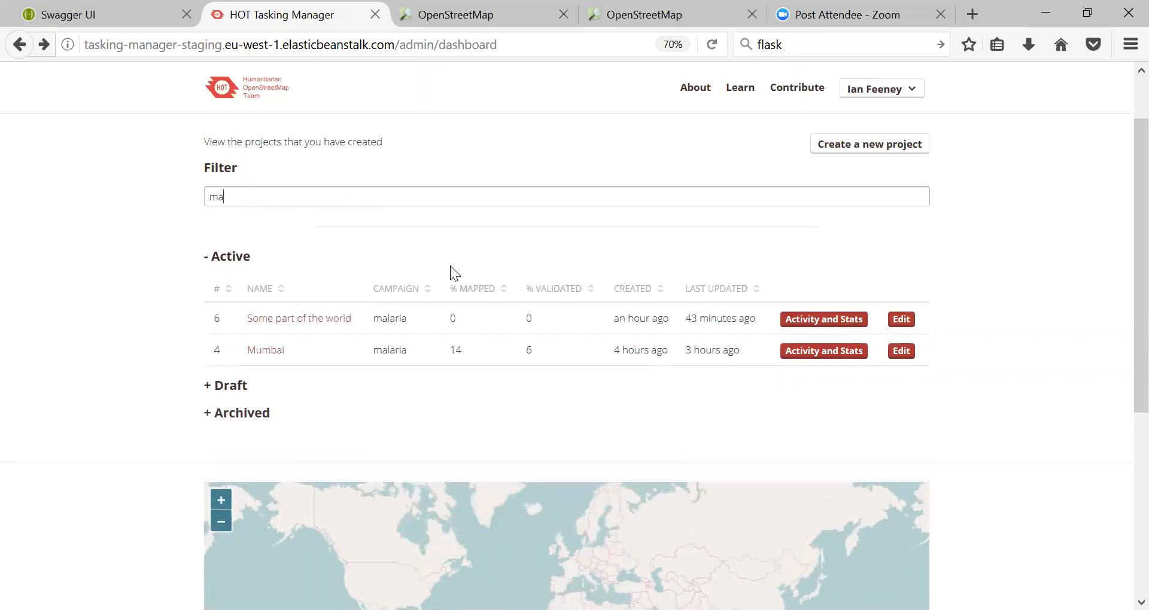
{"action": "key", "text": "BackSpace"}
{"action": "key", "text": "BackSpace"}
{"action": "key", "text": "BackSpace"}
{"action": "key", "text": "BackSpace"}
{"action": "type", "text": "ari"}
{"action": "key", "text": "BackSpace"}
{"action": "key", "text": "BackSpace"}
{"action": "key", "text": "BackSpace"}
{"action": "key", "text": "BackSpace"}
{"action": "key", "text": "BackSpace"}
{"action": "key", "text": "BackSpace"}
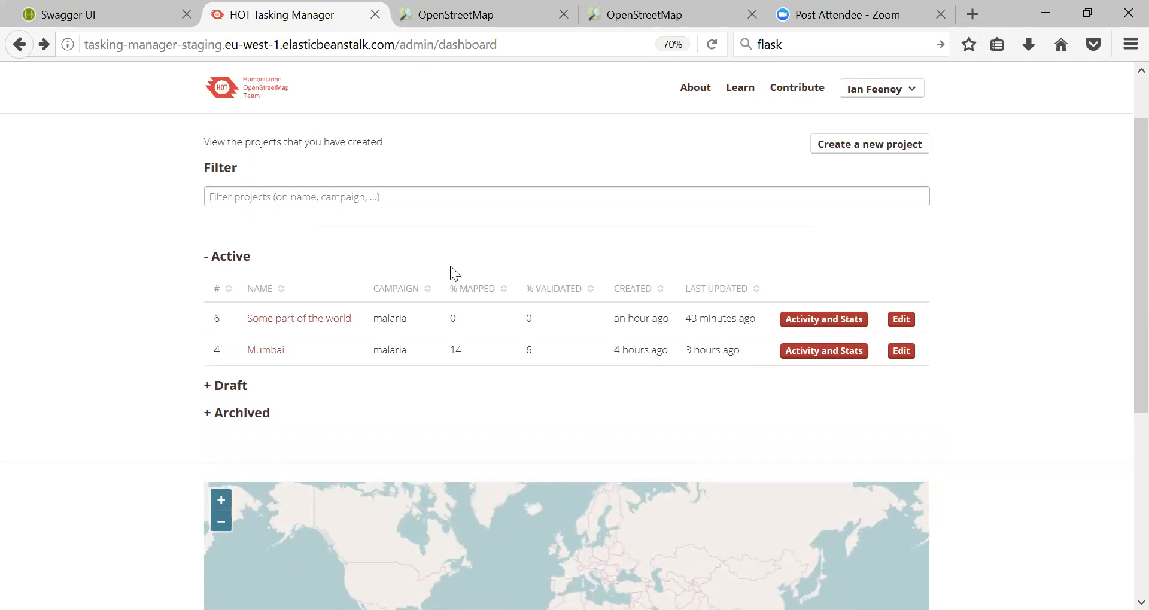
Step: Filter the dashboard projects by msf and clear the filter
{"action": "type", "text": "msf"}
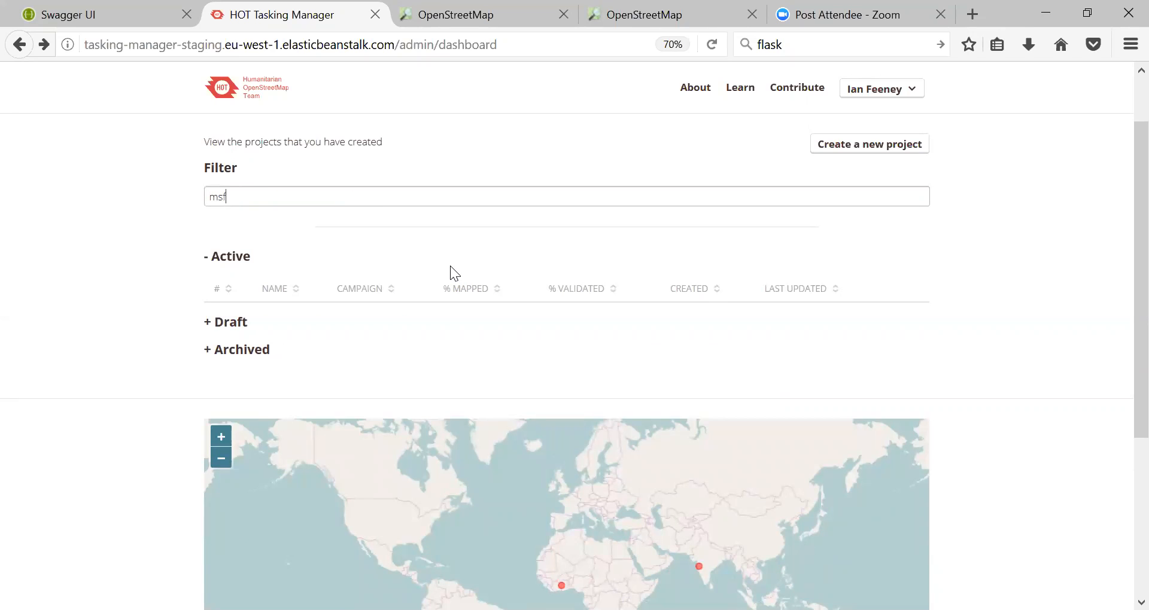
{"action": "key", "text": "BackSpace"}
{"action": "key", "text": "BackSpace"}
{"action": "key", "text": "BackSpace"}
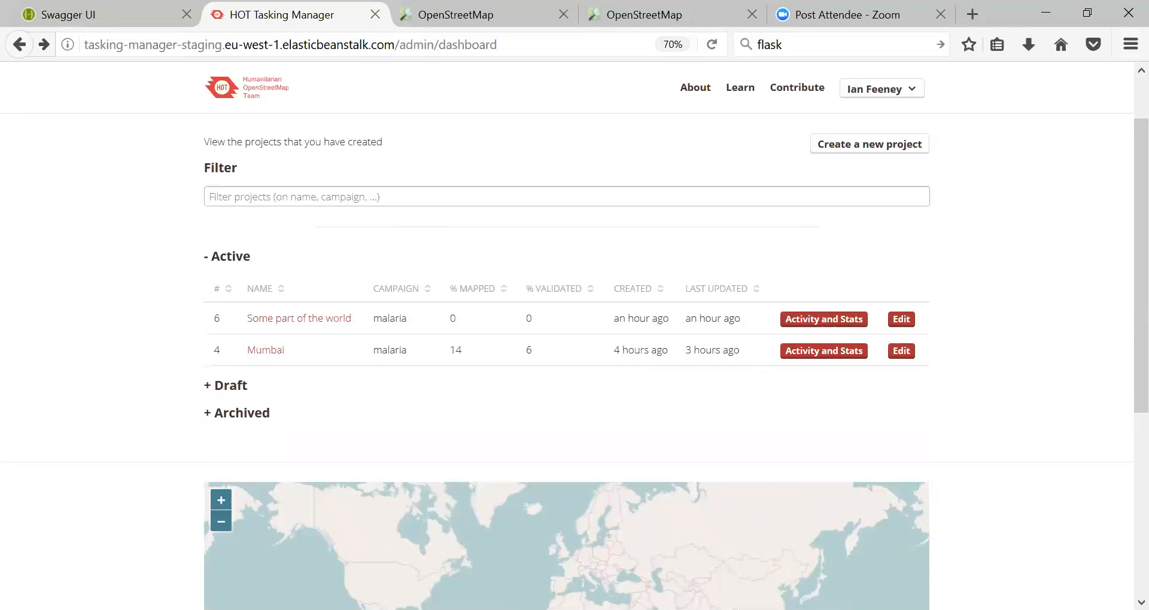
Step: Open the Contribute page and review its project filters and the listed project
{"action": "left_click", "coordinate": [768, 91]}
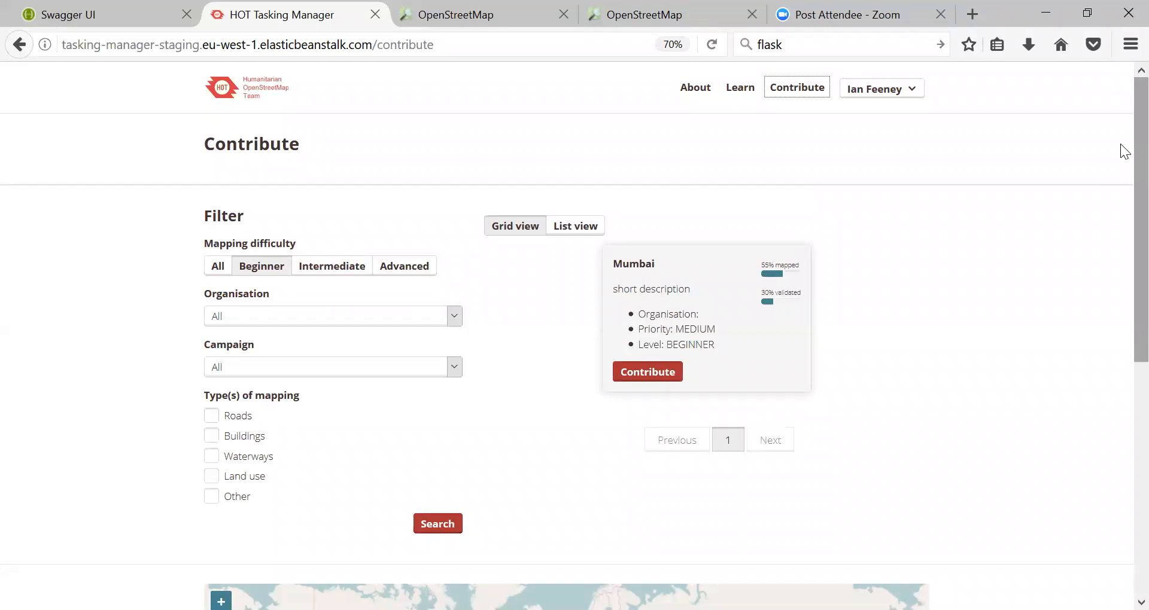
{"action": "scroll", "coordinate": [1124, 151], "scroll_direction": "down", "scroll_amount": 3}
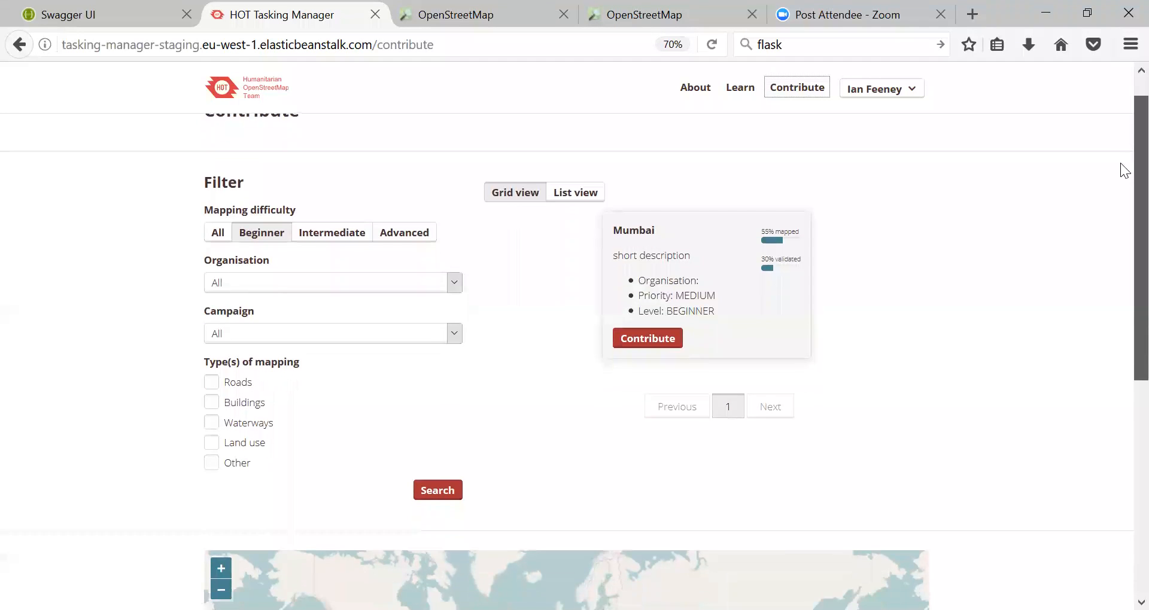
{"action": "scroll", "coordinate": [1124, 154], "scroll_direction": "up", "scroll_amount": 3}
{"action": "left_click_drag", "start_coordinate": [1120, 147], "coordinate": [1119, 131]}
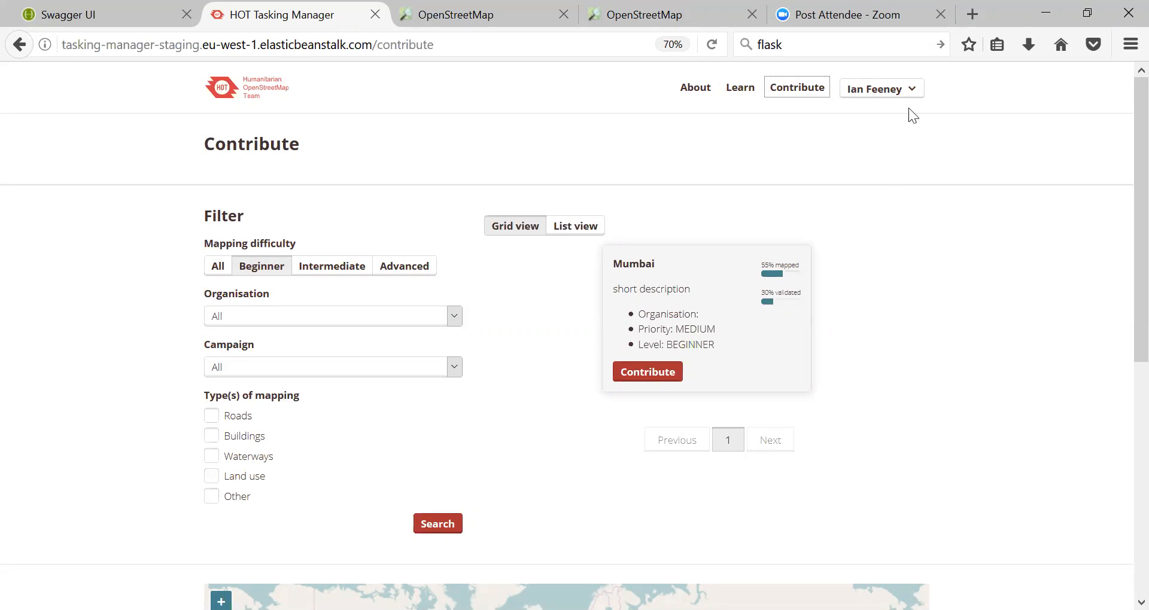
Step: Reopen the project dashboard, highlight the Filter heading and review the project sections and map
{"action": "left_click", "coordinate": [909, 90]}
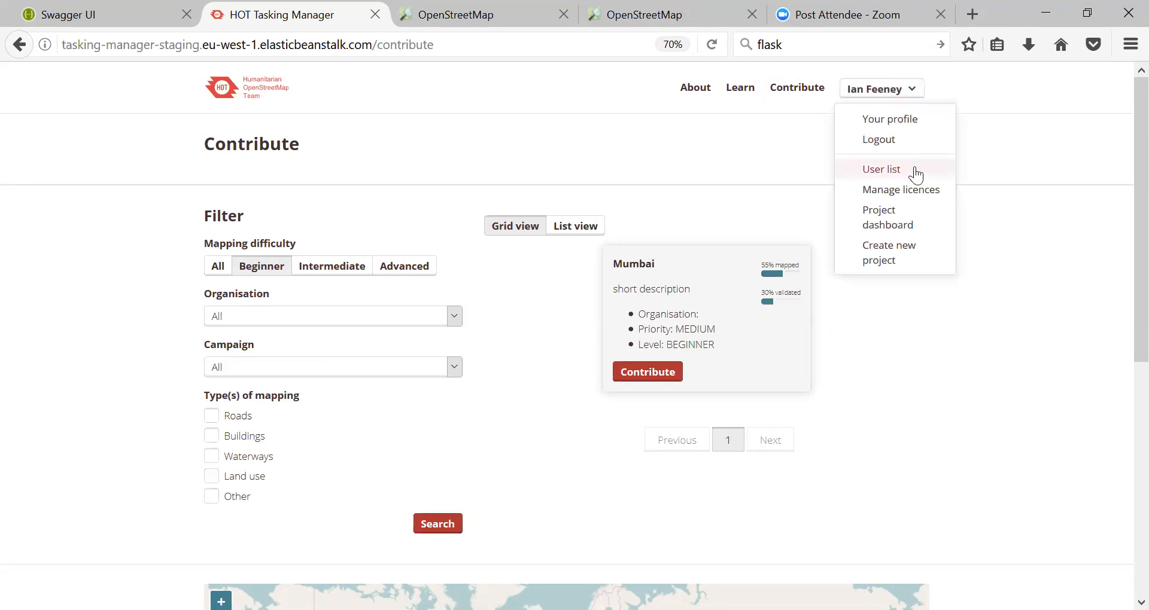
{"action": "left_click", "coordinate": [900, 223]}
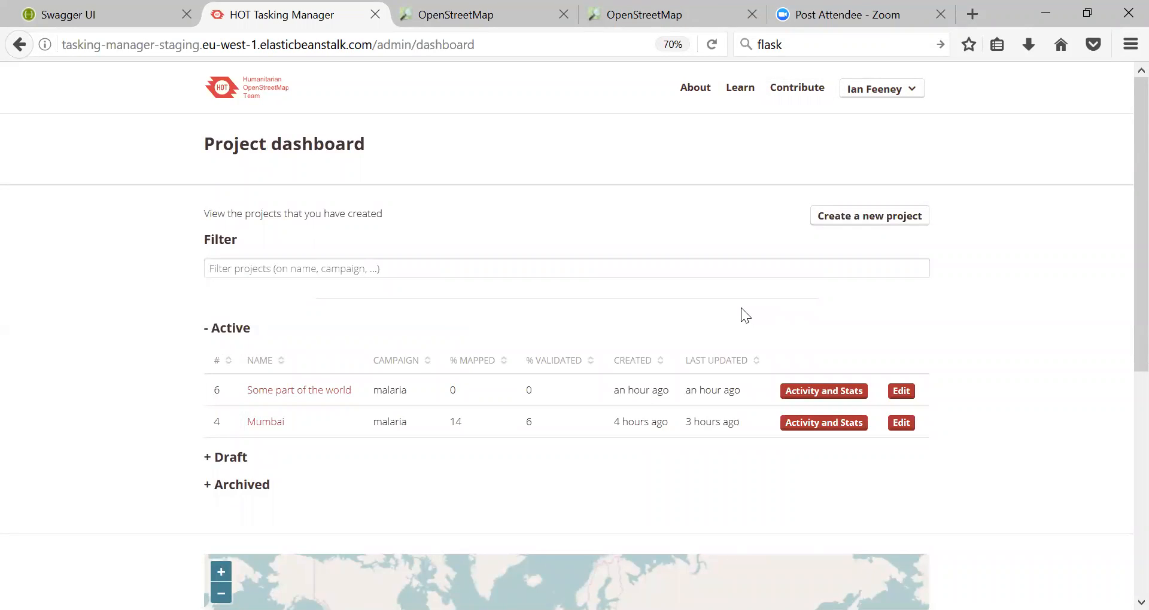
{"action": "left_click_drag", "start_coordinate": [1122, 167], "coordinate": [1121, 133]}
{"action": "double_click", "coordinate": [221, 240]}
{"action": "left_click_drag", "start_coordinate": [948, 278], "coordinate": [676, 288]}
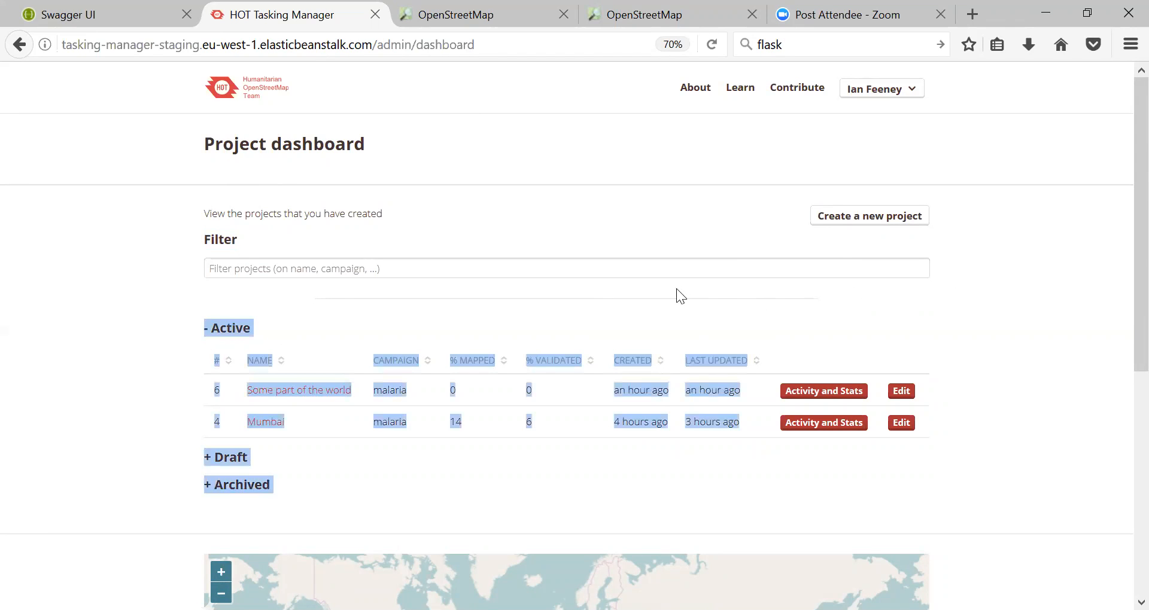
{"action": "double_click", "coordinate": [221, 240]}
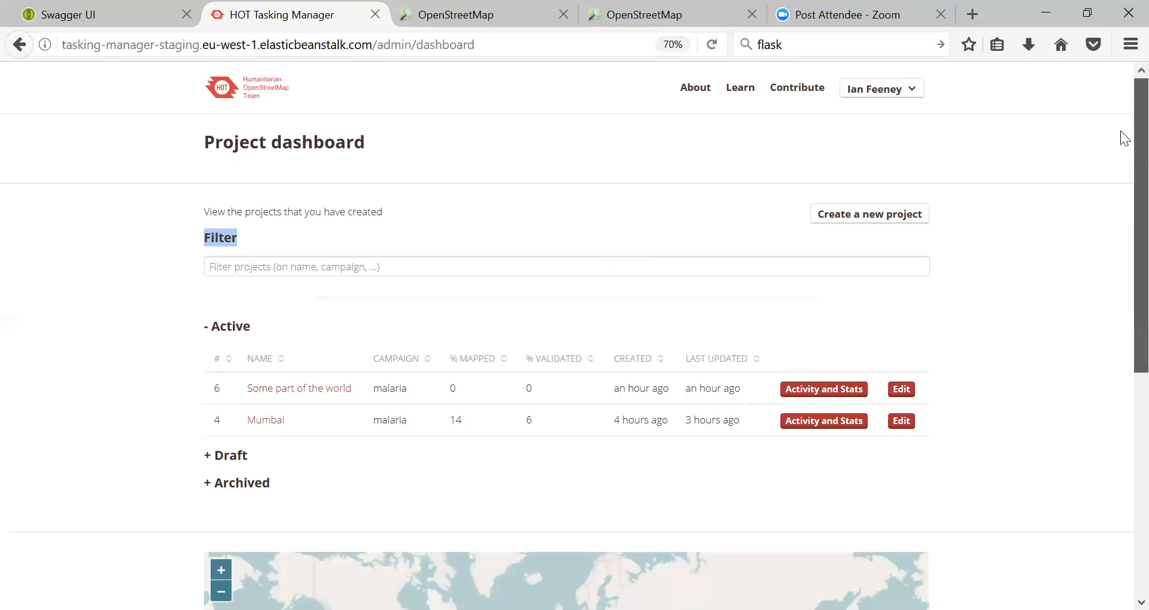
{"action": "scroll", "coordinate": [1117, 134], "scroll_direction": "down", "scroll_amount": 5}
{"action": "scroll", "coordinate": [1088, 360], "scroll_direction": "up", "scroll_amount": 5}
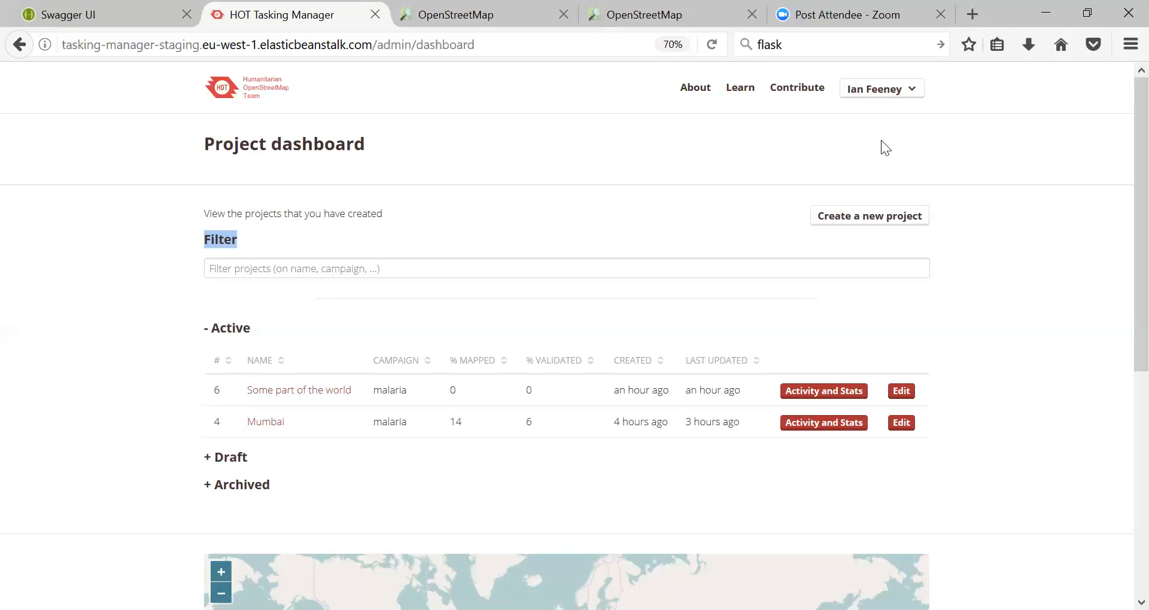
Step: Switch to the Swagger API documentation, expand the mapping endpoints and run the GET project request for project_id 3
{"action": "left_click", "coordinate": [89, 17]}
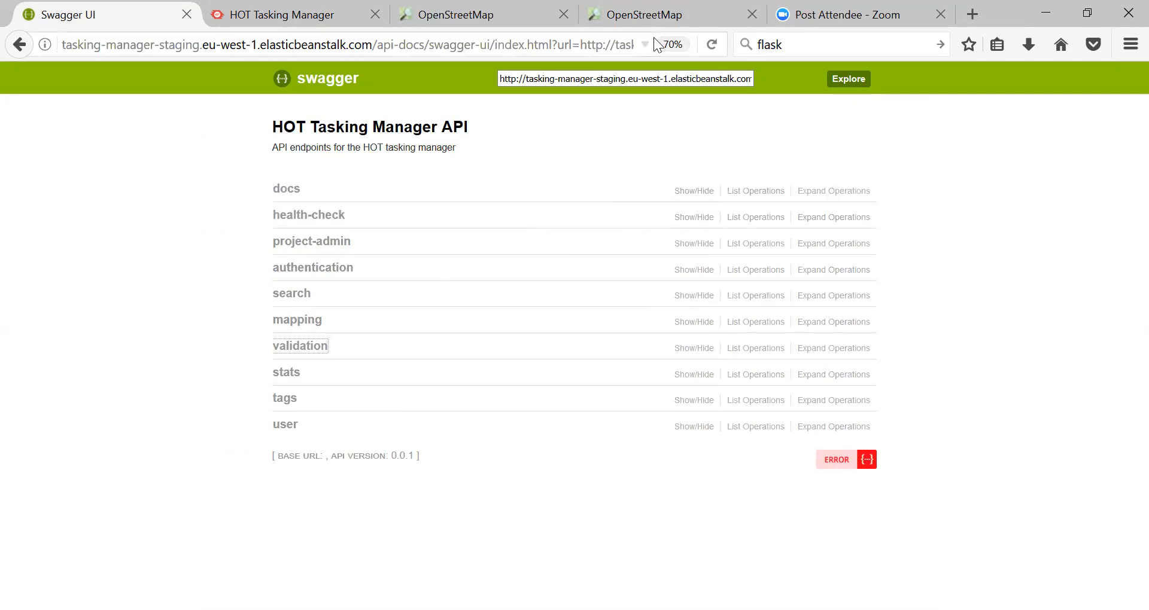
{"action": "left_click", "coordinate": [299, 322]}
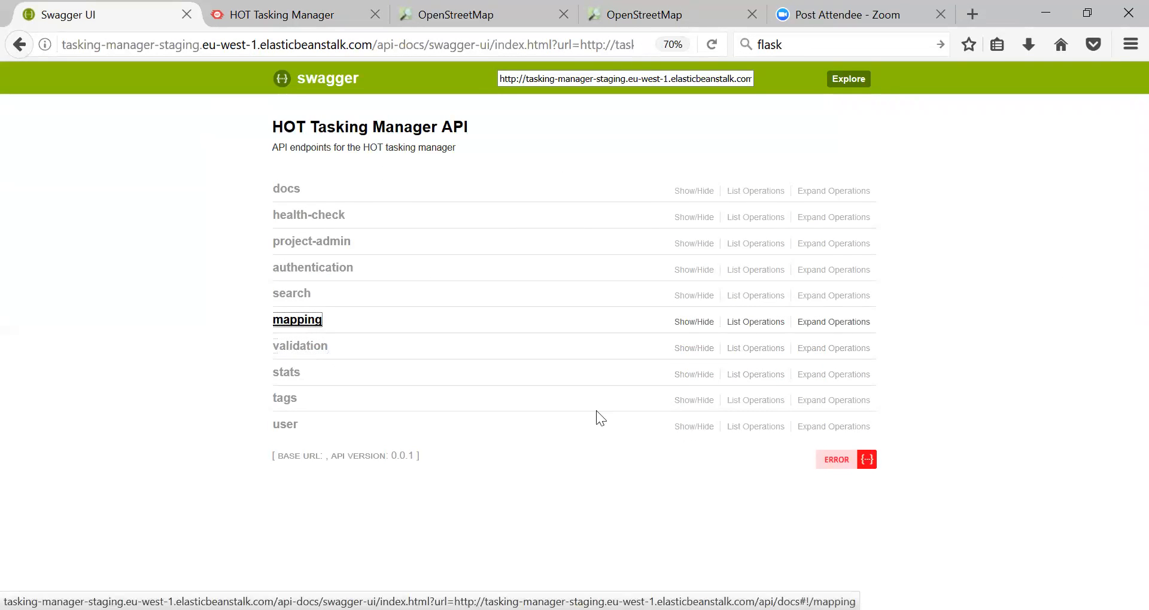
{"action": "scroll", "coordinate": [688, 386], "scroll_direction": "down", "scroll_amount": 2}
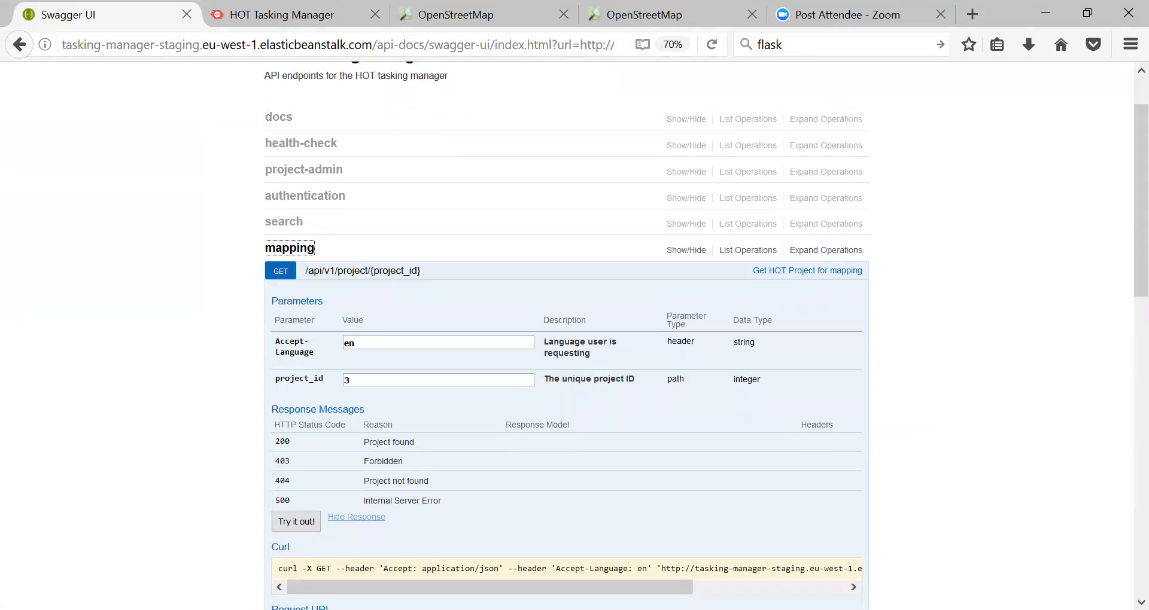
{"action": "scroll", "coordinate": [381, 330], "scroll_direction": "down", "scroll_amount": 2}
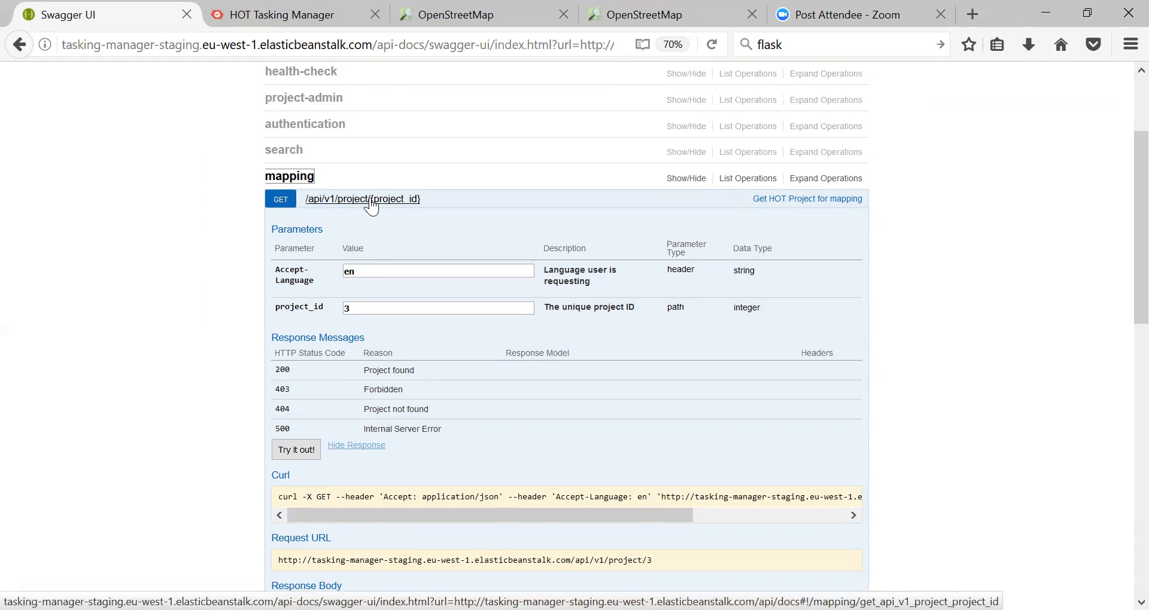
{"action": "left_click", "coordinate": [383, 309]}
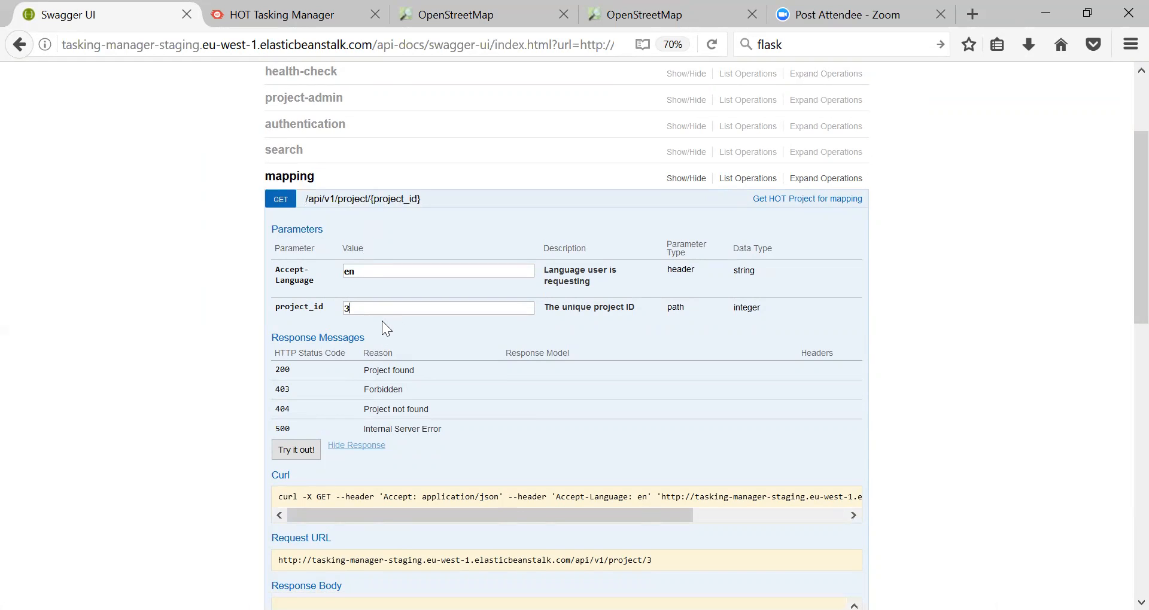
{"action": "left_click", "coordinate": [383, 311]}
{"action": "left_click", "coordinate": [959, 343]}
{"action": "scroll", "coordinate": [938, 348], "scroll_direction": "down", "scroll_amount": 1}
{"action": "left_click", "coordinate": [296, 377]}
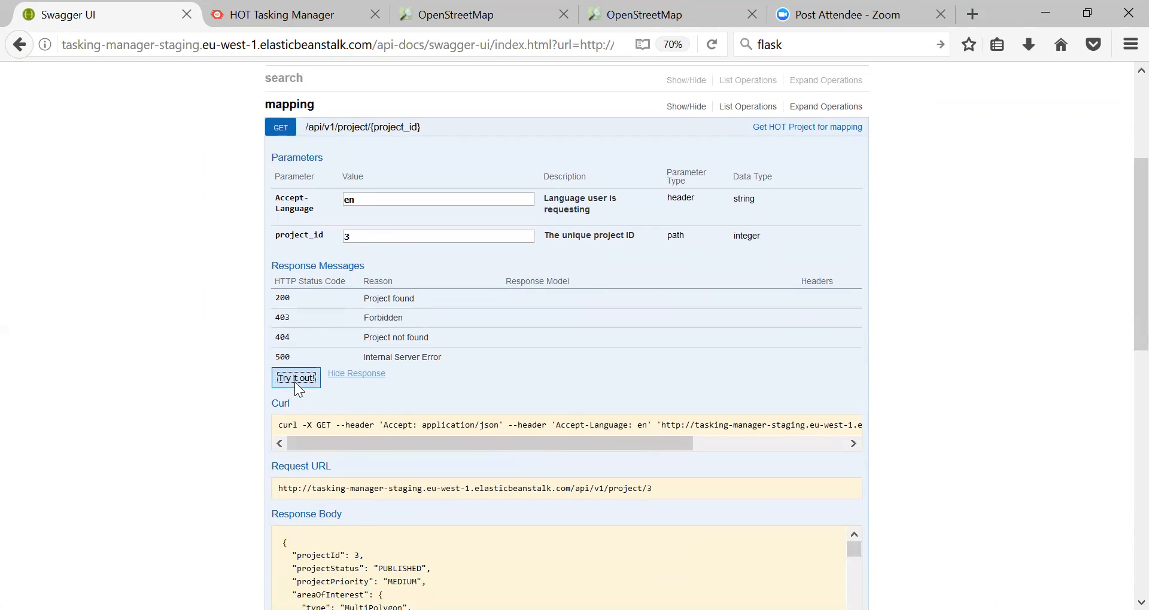
Step: Examine the project response body from its projectId and area of interest through the task features to the end
{"action": "scroll", "coordinate": [429, 358], "scroll_direction": "down", "scroll_amount": 5}
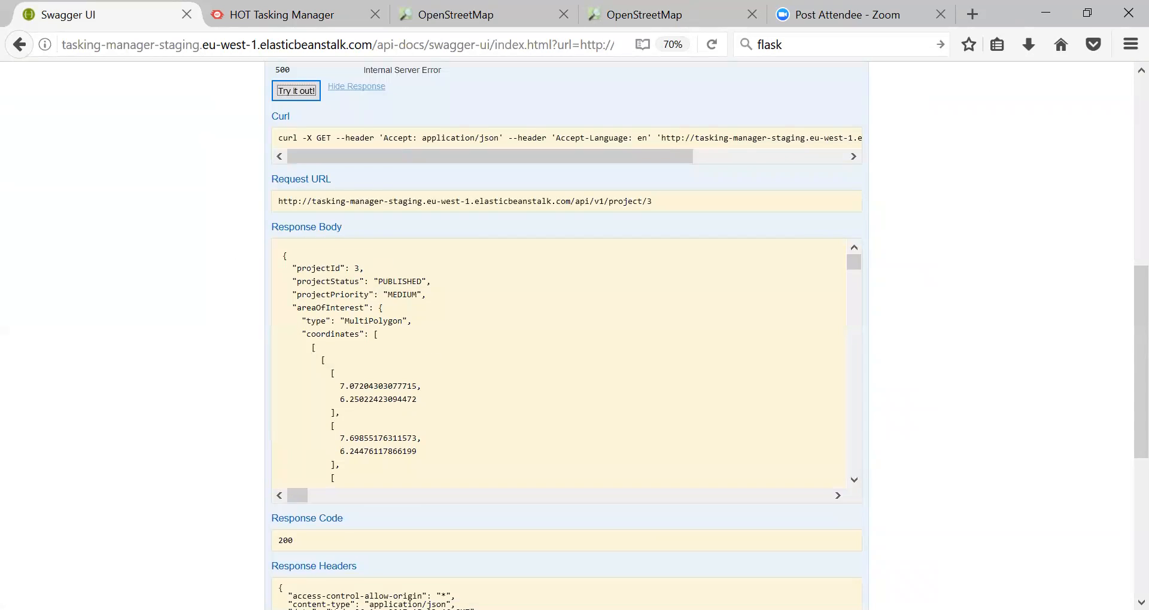
{"action": "left_click_drag", "start_coordinate": [291, 268], "coordinate": [341, 399]}
{"action": "scroll", "coordinate": [464, 373], "scroll_direction": "down", "scroll_amount": 5}
{"action": "mouse_move", "coordinate": [854, 269]}
{"action": "left_mouse_down"}
{"action": "mouse_move", "coordinate": [856, 251]}
{"action": "mouse_move", "coordinate": [860, 279]}
{"action": "left_mouse_up"}
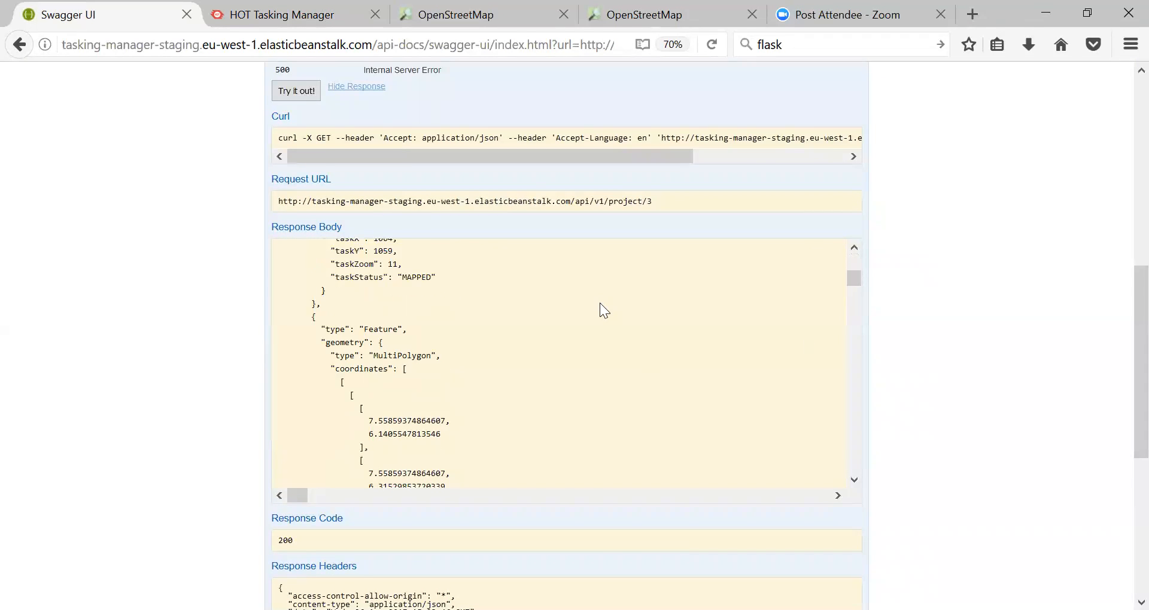
{"action": "scroll", "coordinate": [603, 310], "scroll_direction": "up", "scroll_amount": 2}
{"action": "left_click_drag", "start_coordinate": [858, 276], "coordinate": [826, 571]}
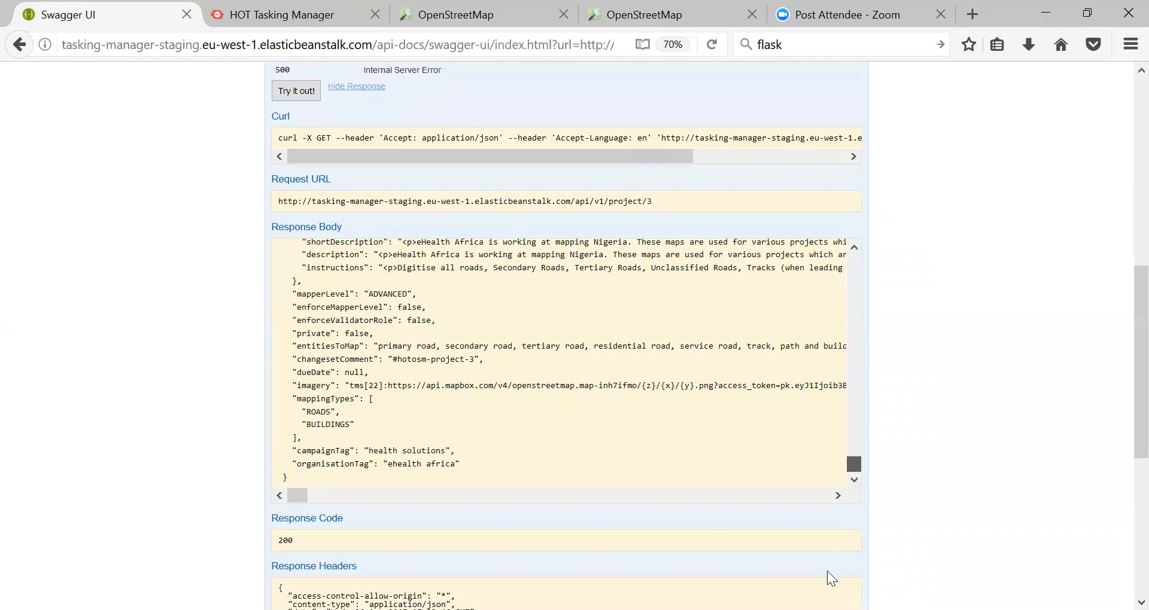
Step: Highlight the mapper level, part of the project name, and the enforceMapperLevel and enforceValidatorRole values in the response body
{"action": "double_click", "coordinate": [387, 294]}
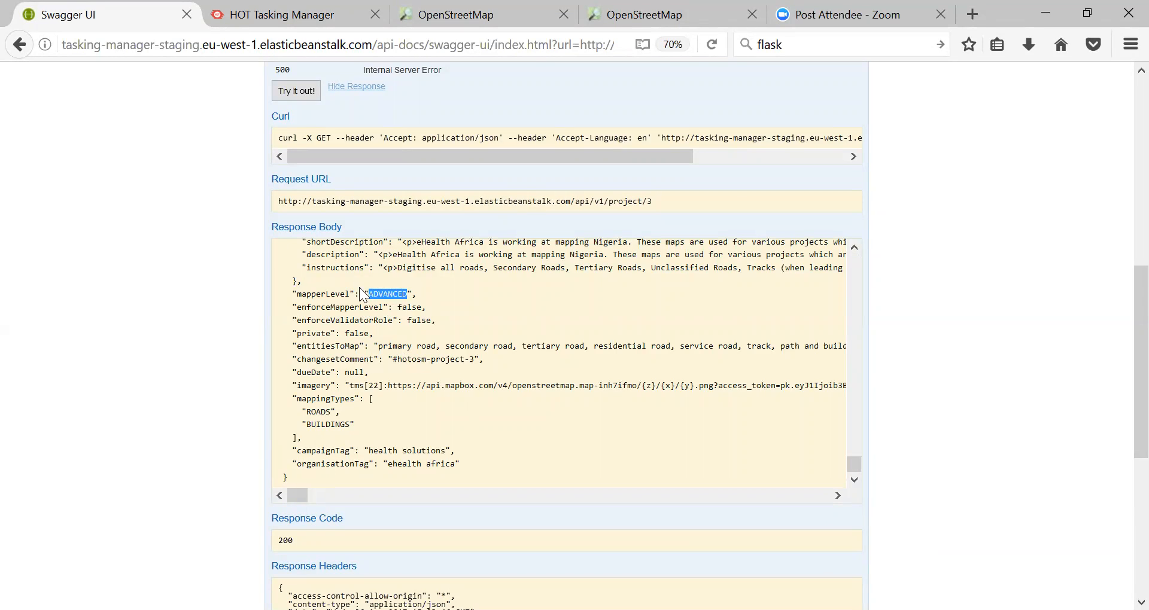
{"action": "scroll", "coordinate": [365, 295], "scroll_direction": "up", "scroll_amount": 1}
{"action": "double_click", "coordinate": [396, 290]}
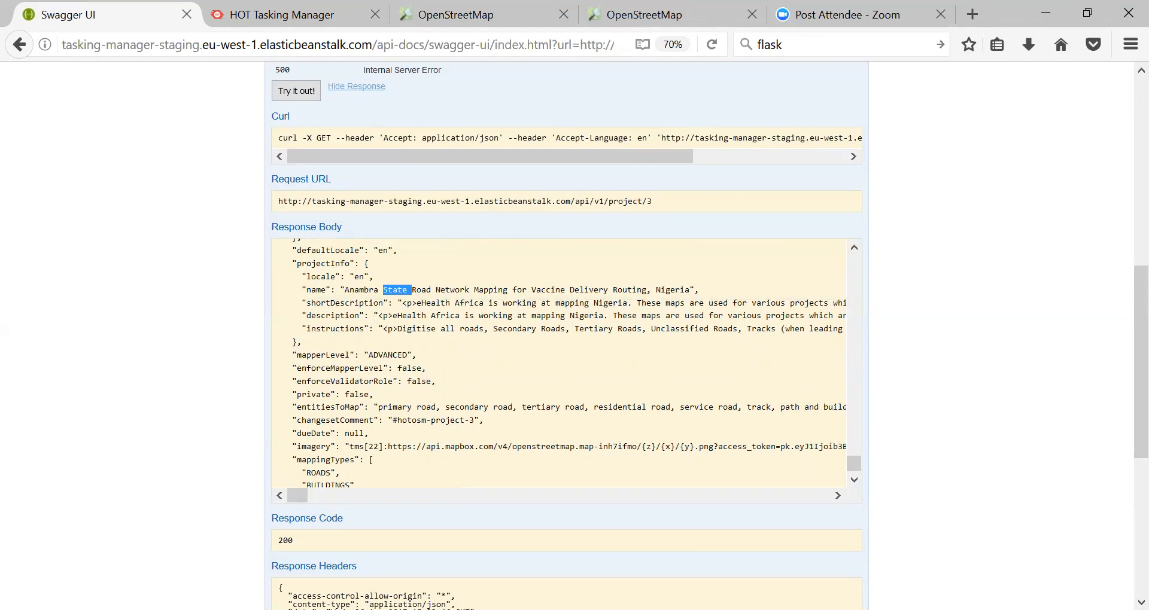
{"action": "double_click", "coordinate": [409, 368]}
{"action": "double_click", "coordinate": [419, 381]}
Step: Review the task coordinates and properties in the project response body, and collapse the mapping endpoints
{"action": "left_click_drag", "start_coordinate": [854, 396], "coordinate": [863, 255]}
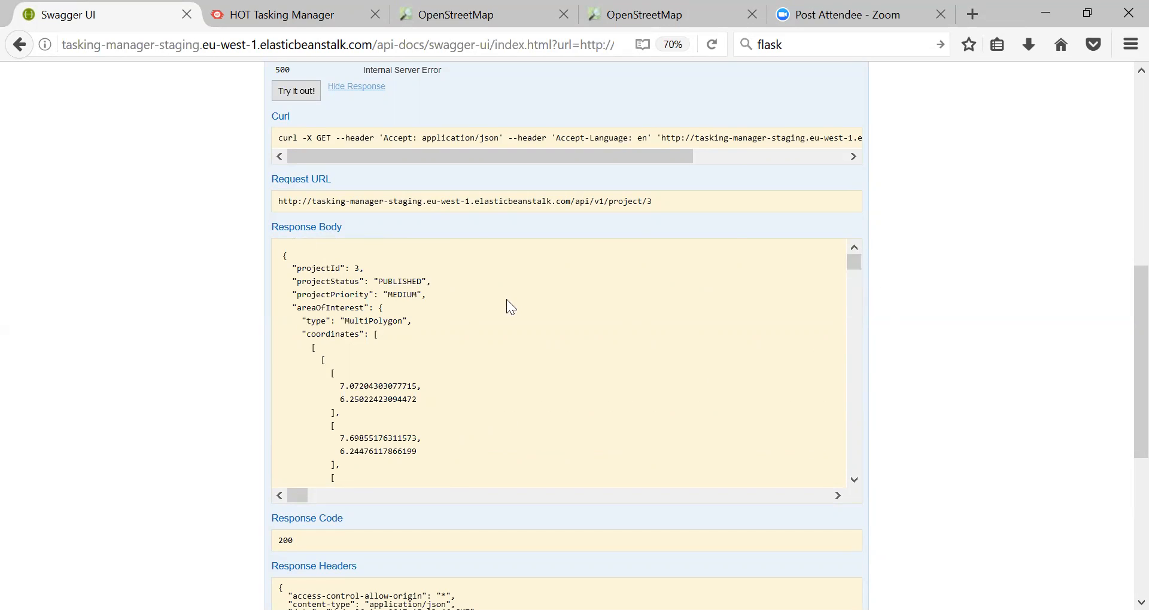
{"action": "left_click_drag", "start_coordinate": [859, 264], "coordinate": [860, 306]}
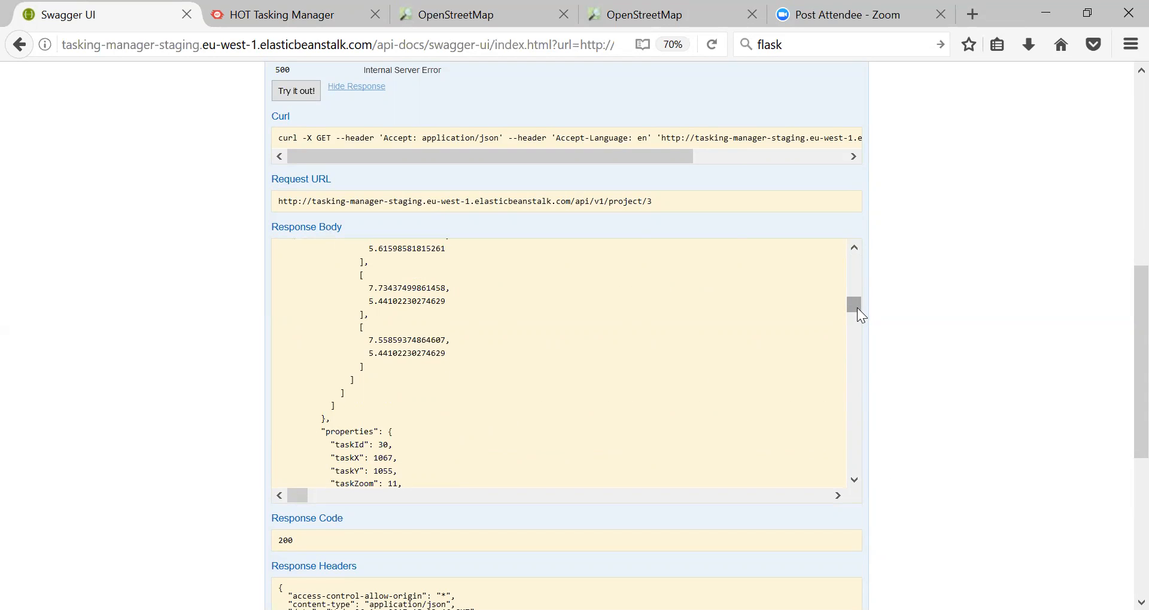
{"action": "left_click_drag", "start_coordinate": [856, 307], "coordinate": [858, 289]}
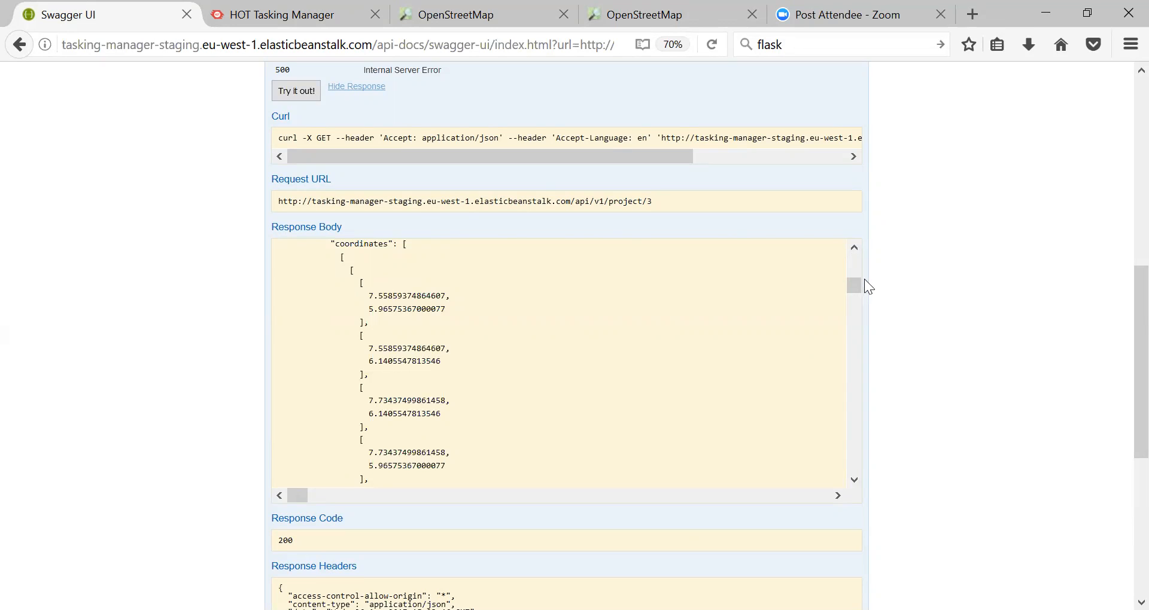
{"action": "left_click_drag", "start_coordinate": [854, 283], "coordinate": [856, 273]}
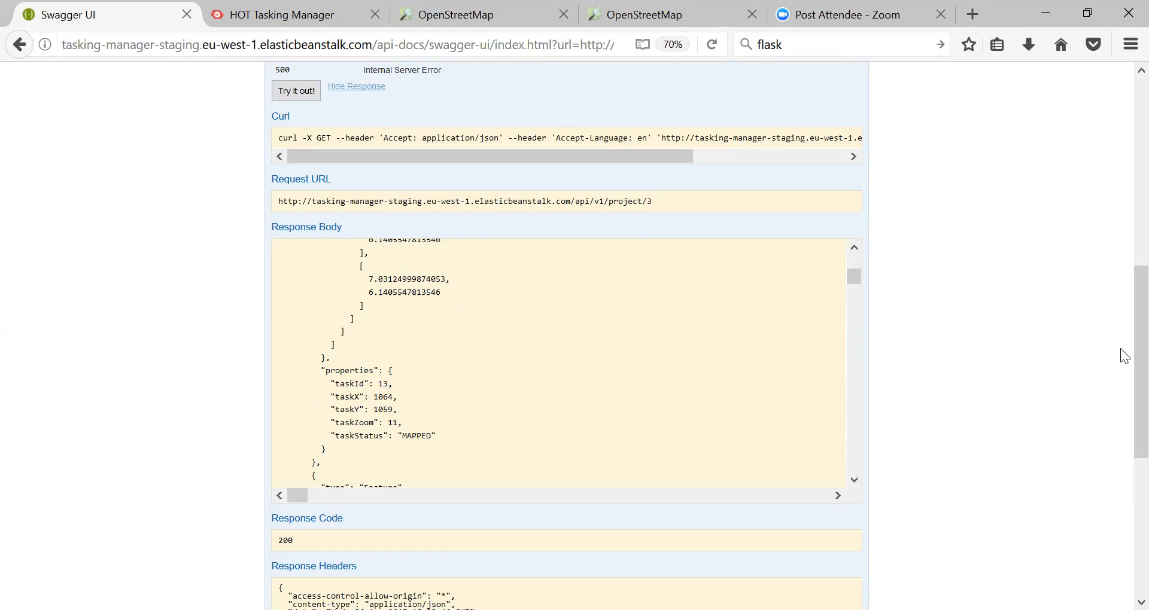
{"action": "scroll", "coordinate": [1124, 293], "scroll_direction": "up", "scroll_amount": 3}
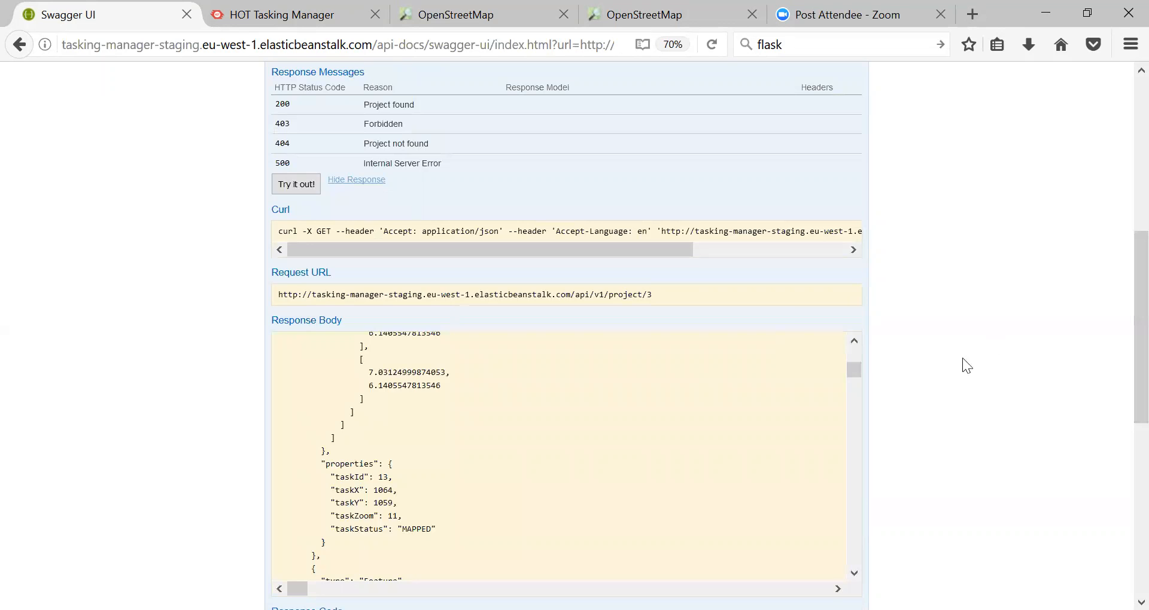
{"action": "scroll", "coordinate": [1122, 332], "scroll_direction": "up", "scroll_amount": 1}
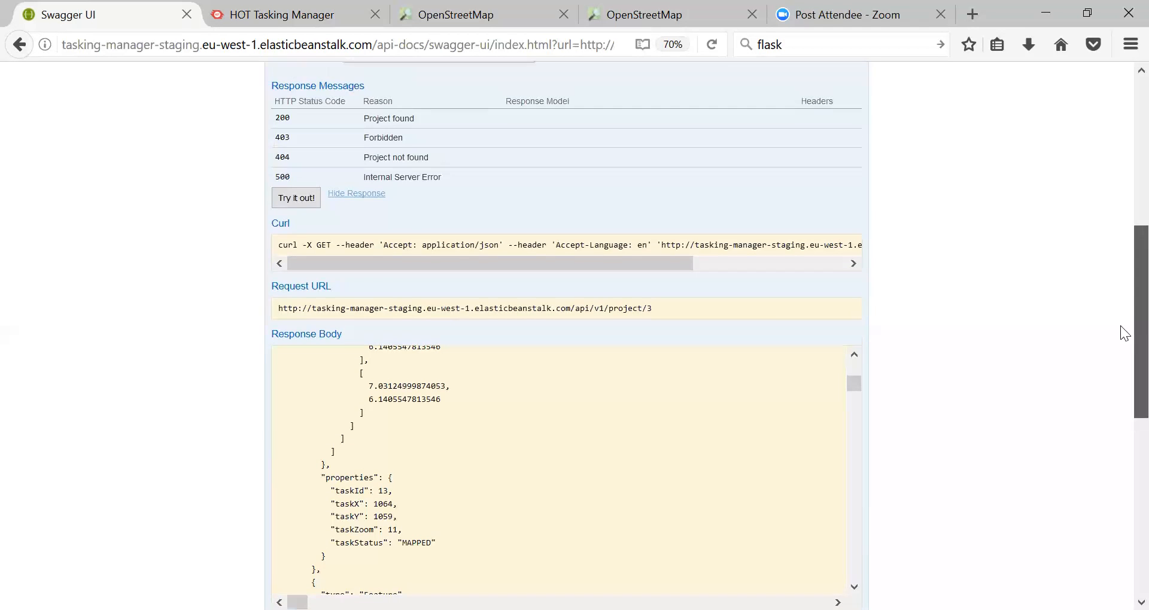
{"action": "scroll", "coordinate": [1122, 317], "scroll_direction": "up", "scroll_amount": 2}
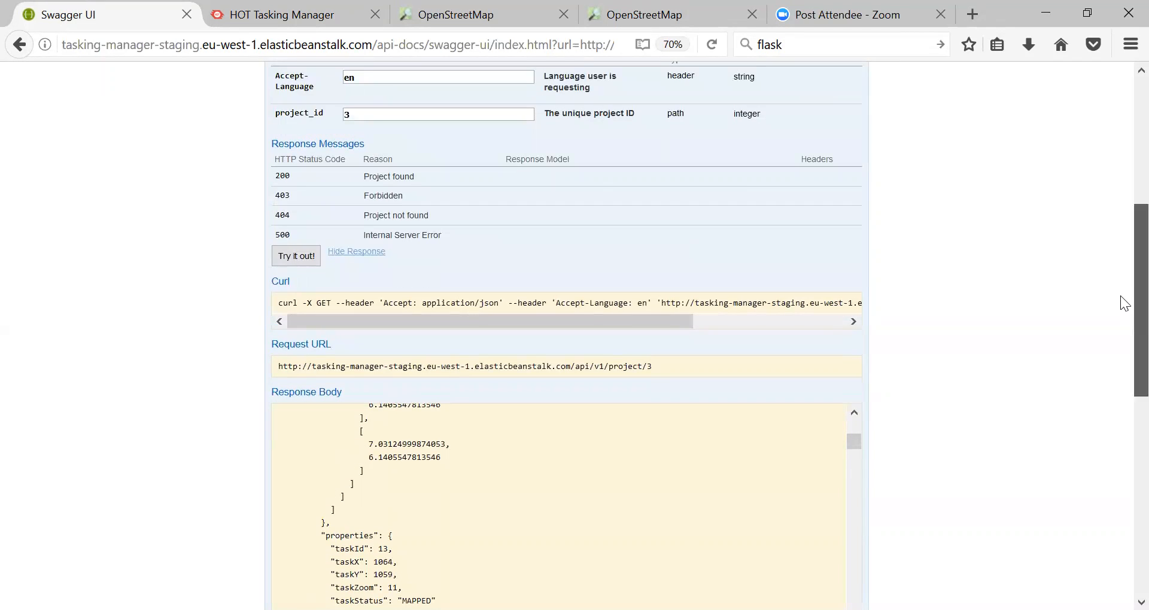
{"action": "scroll", "coordinate": [1121, 296], "scroll_direction": "up", "scroll_amount": 5}
{"action": "scroll", "coordinate": [1120, 204], "scroll_direction": "up", "scroll_amount": 5}
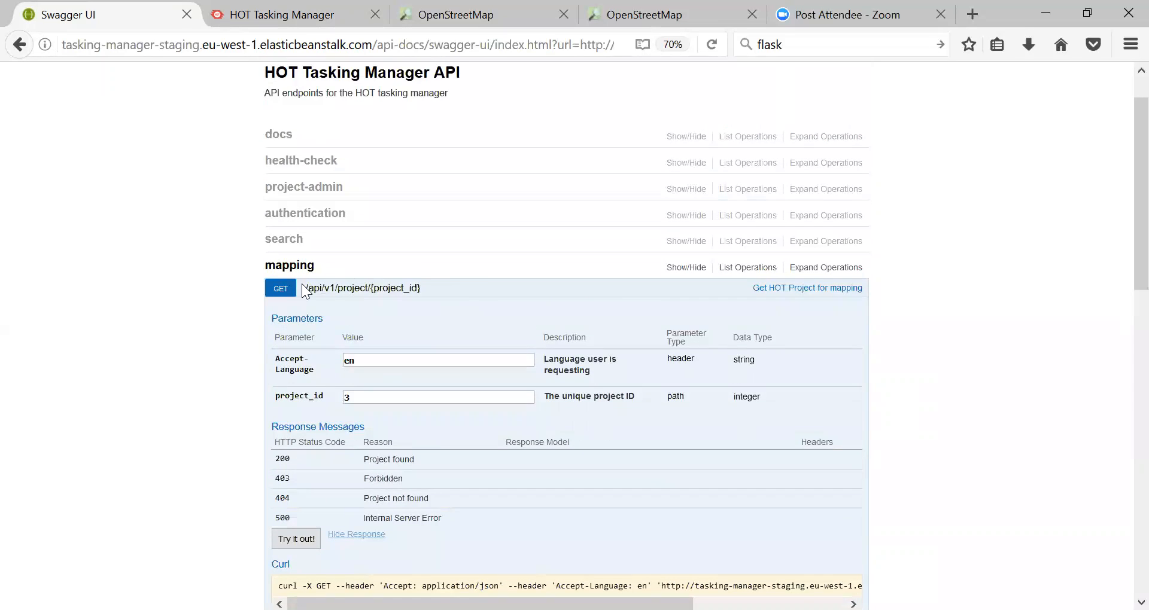
{"action": "left_click", "coordinate": [293, 266]}
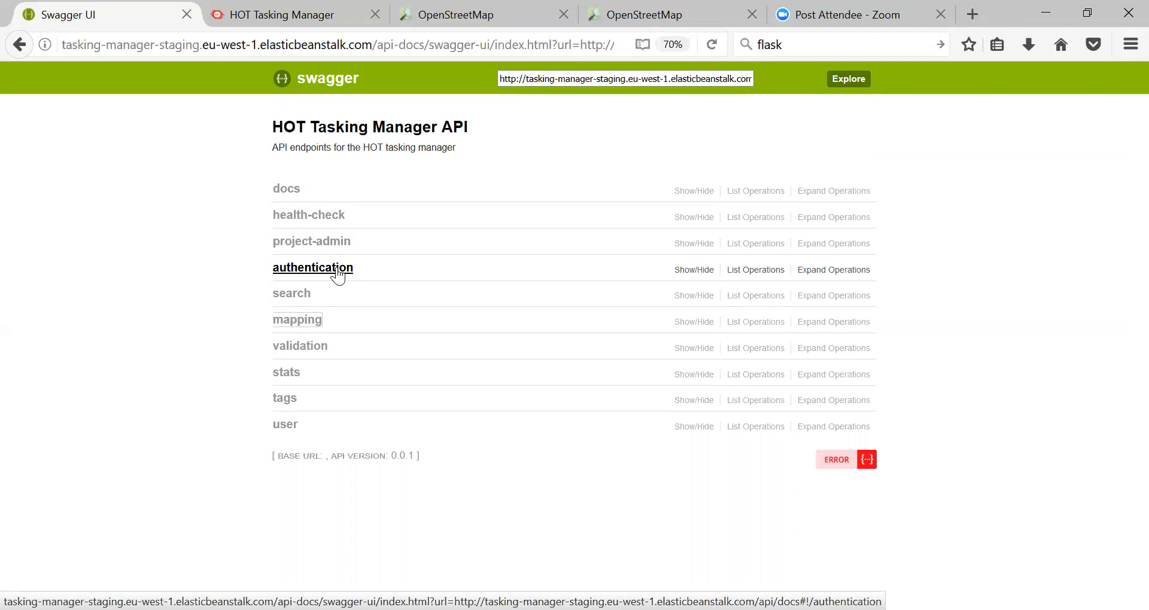
Step: Inspect the lock-for-validation endpoint's parameters, highlighting the sample Authorization value, and collapse the validation endpoints
{"action": "left_click", "coordinate": [293, 349]}
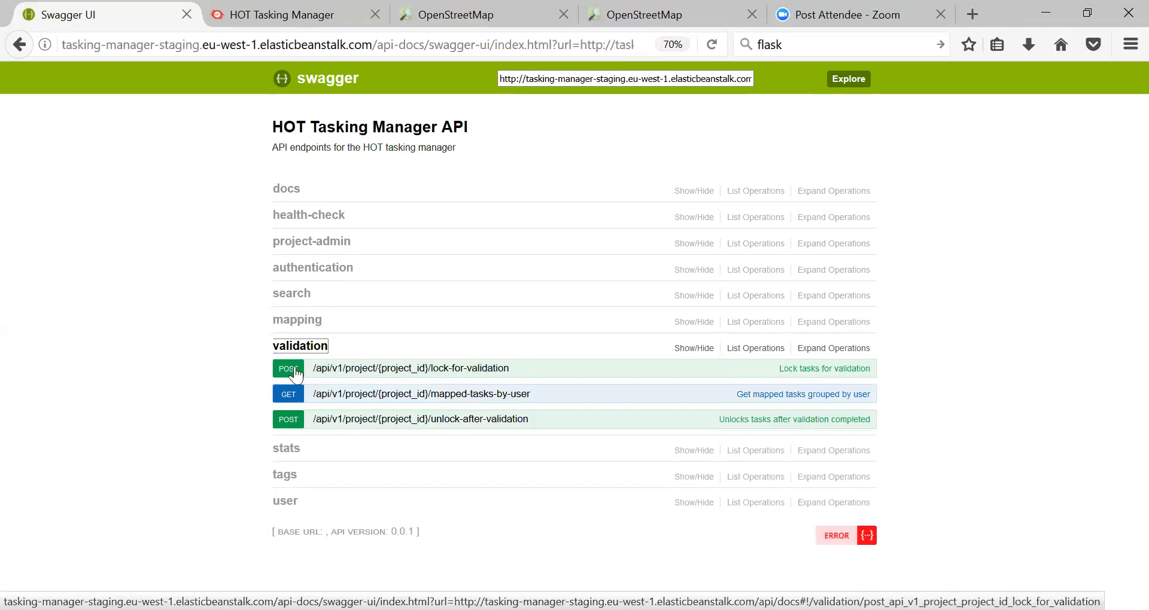
{"action": "left_click", "coordinate": [297, 374]}
{"action": "scroll", "coordinate": [450, 445], "scroll_direction": "down", "scroll_amount": 2}
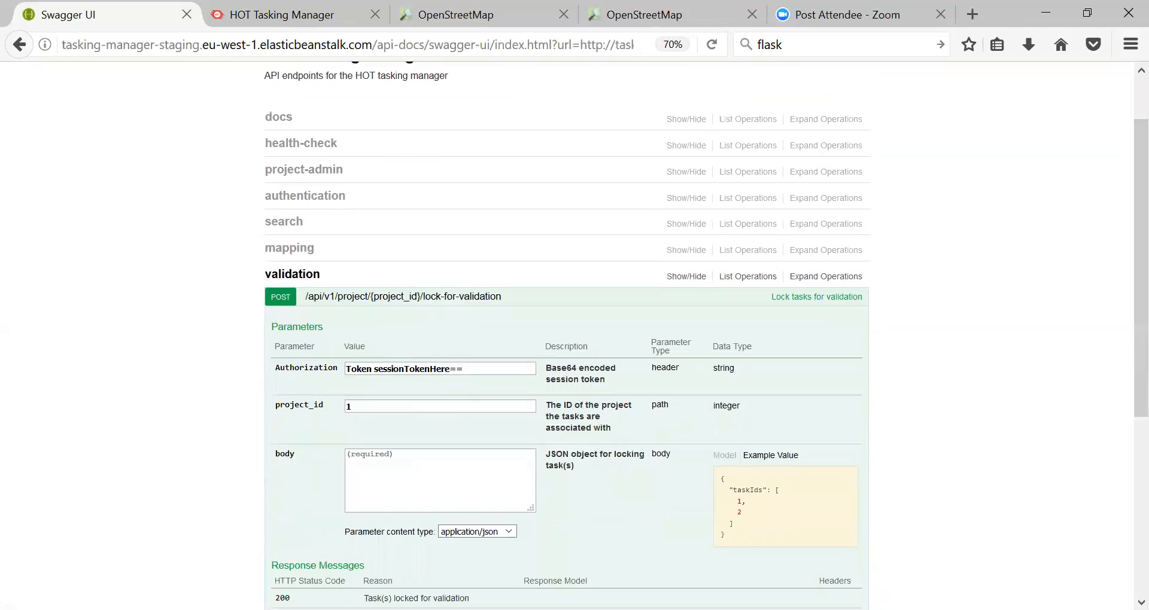
{"action": "left_click_drag", "start_coordinate": [464, 370], "coordinate": [361, 369]}
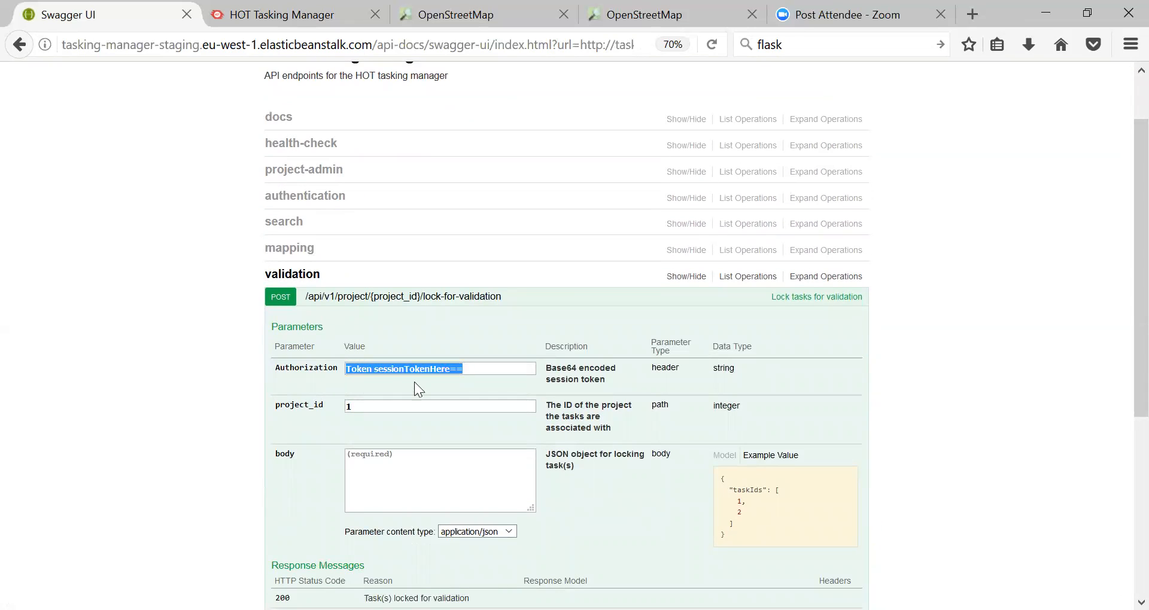
{"action": "scroll", "coordinate": [419, 380], "scroll_direction": "down", "scroll_amount": 2}
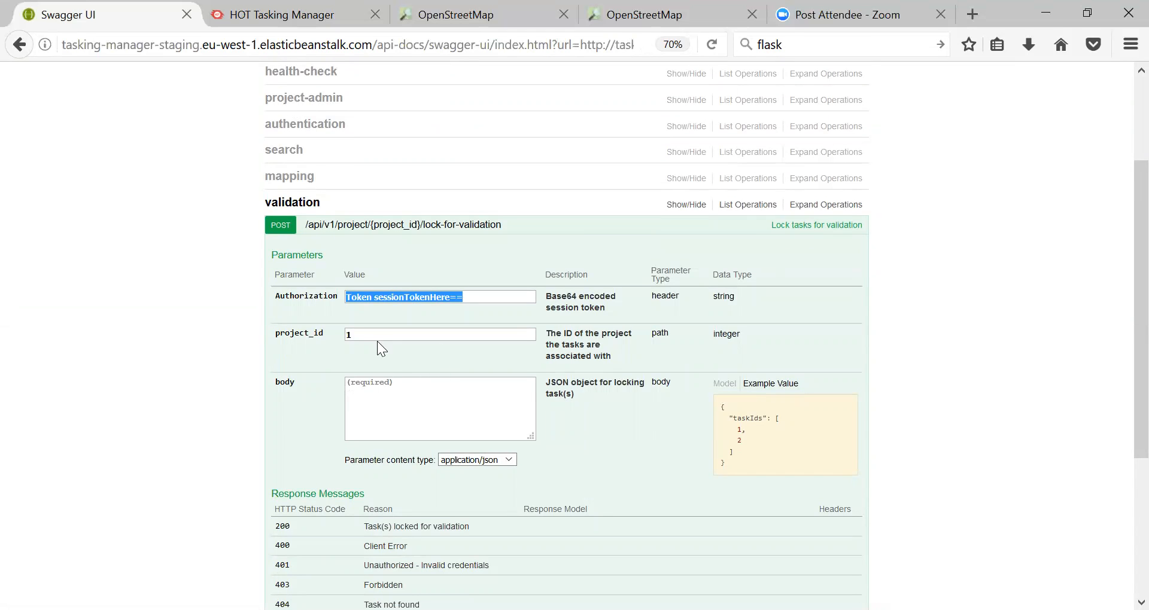
{"action": "left_click", "coordinate": [479, 227]}
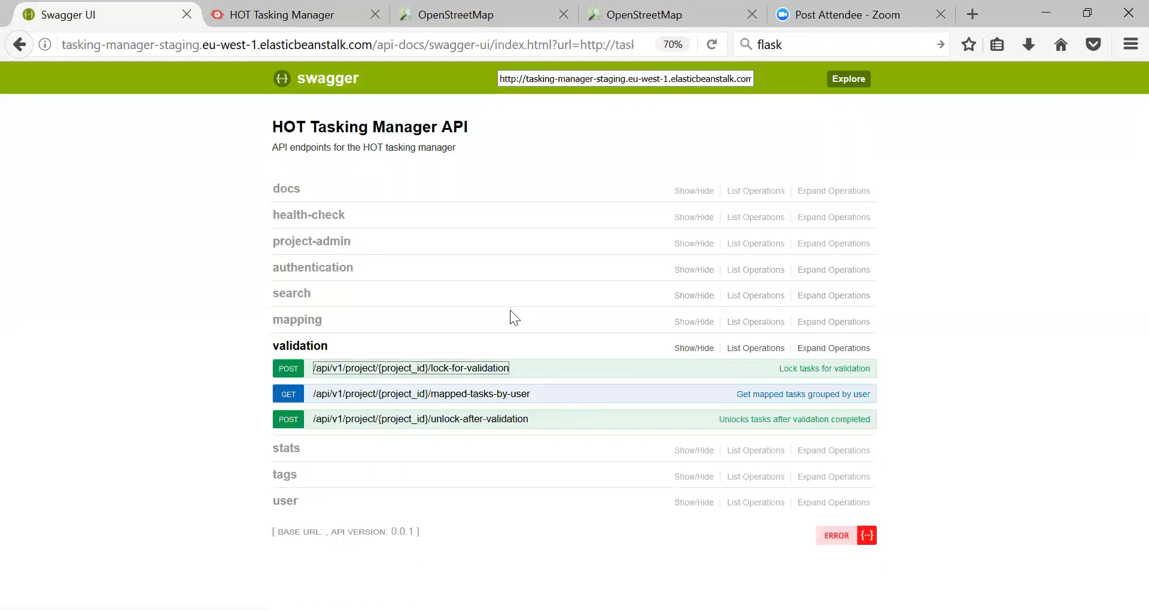
{"action": "left_click", "coordinate": [315, 353]}
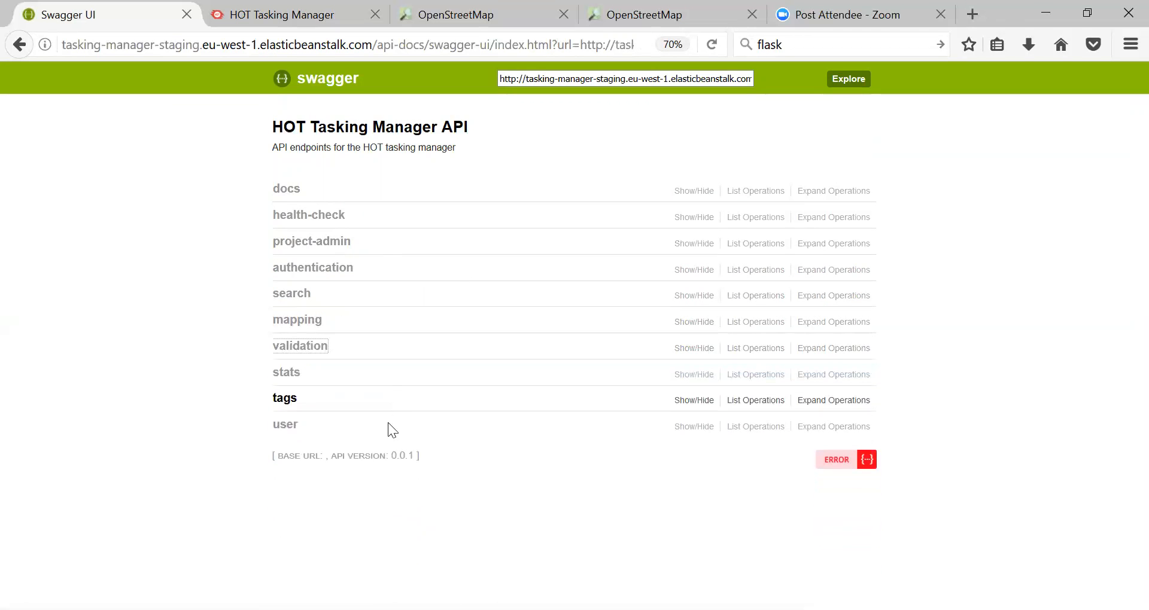
Step: Expand the stats endpoints, view the project stats endpoint's parameters and response messages, and close its details
{"action": "left_click", "coordinate": [296, 373]}
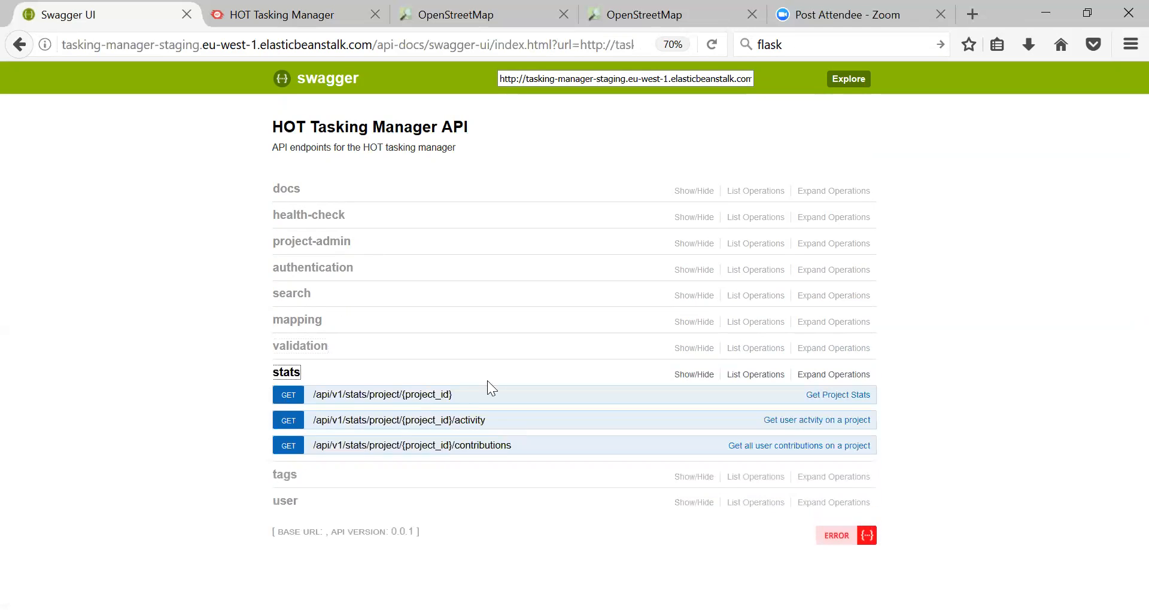
{"action": "left_click", "coordinate": [419, 394]}
{"action": "scroll", "coordinate": [599, 407], "scroll_direction": "down", "scroll_amount": 4}
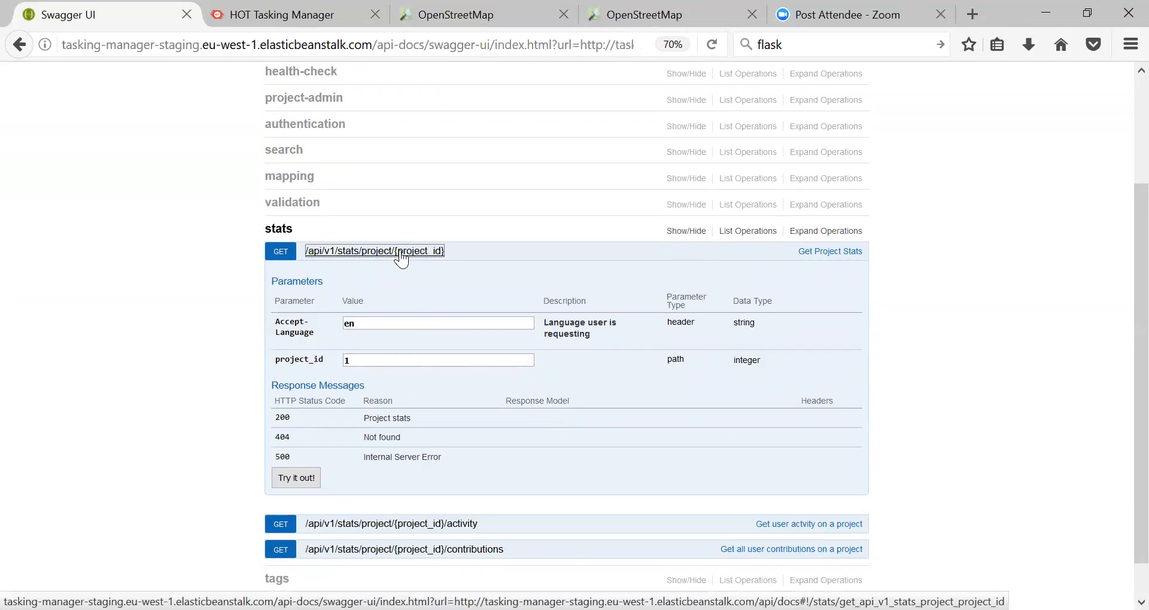
{"action": "left_click", "coordinate": [401, 253]}
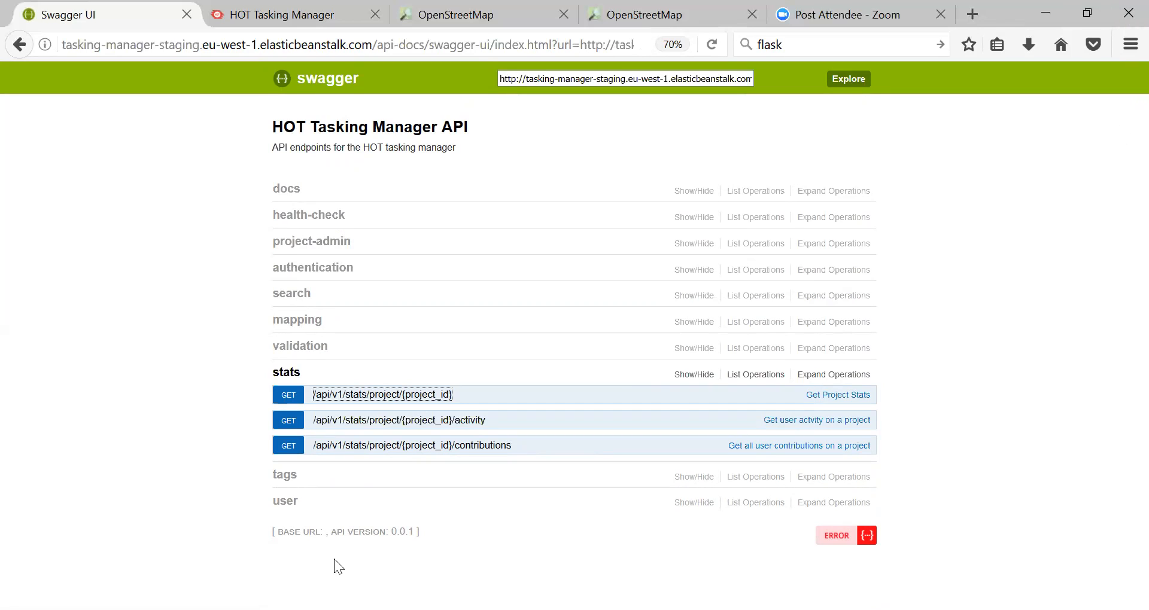
Step: Open the project contributions endpoint under stats, set project_id to 3 and run the request
{"action": "left_click", "coordinate": [488, 445]}
{"action": "scroll", "coordinate": [538, 476], "scroll_direction": "down", "scroll_amount": 1}
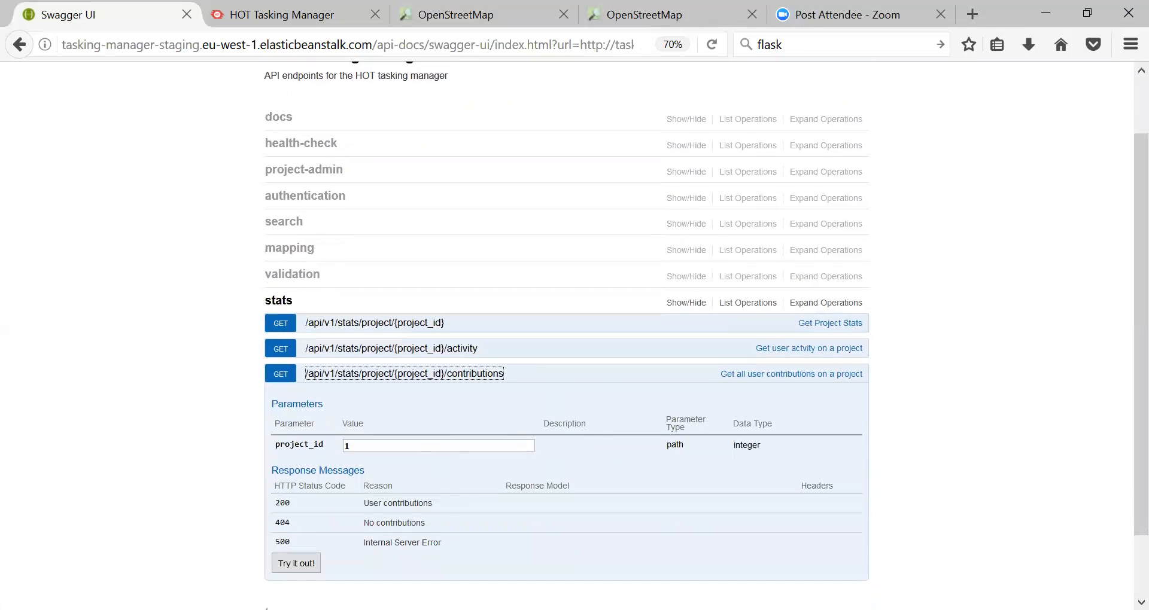
{"action": "left_click", "coordinate": [346, 447]}
{"action": "key", "text": "BackSpace"}
{"action": "type", "text": "3"}
{"action": "left_click", "coordinate": [295, 563]}
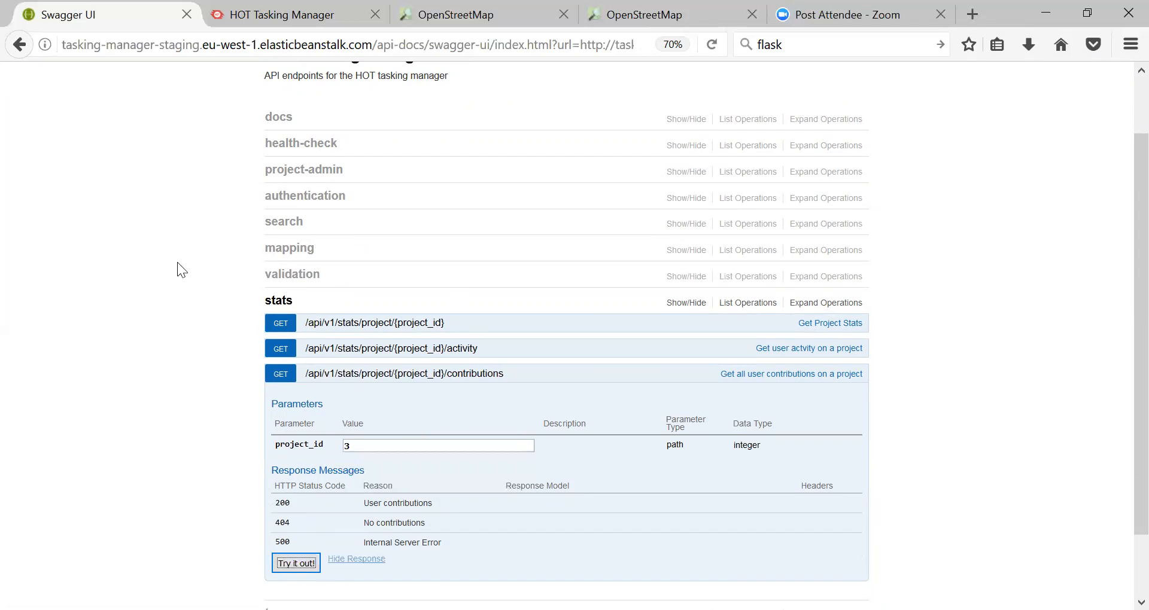
Step: Review and highlight the userContributions data in the response body, and collapse the stats endpoints
{"action": "scroll", "coordinate": [292, 287], "scroll_direction": "down", "scroll_amount": 5}
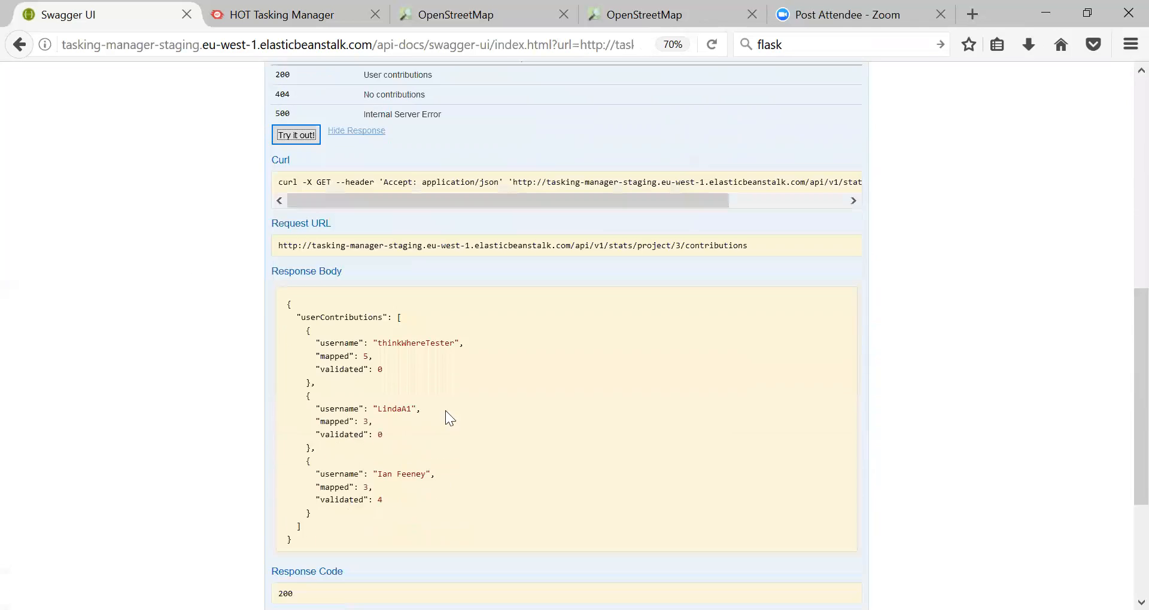
{"action": "left_click_drag", "start_coordinate": [288, 540], "coordinate": [283, 316]}
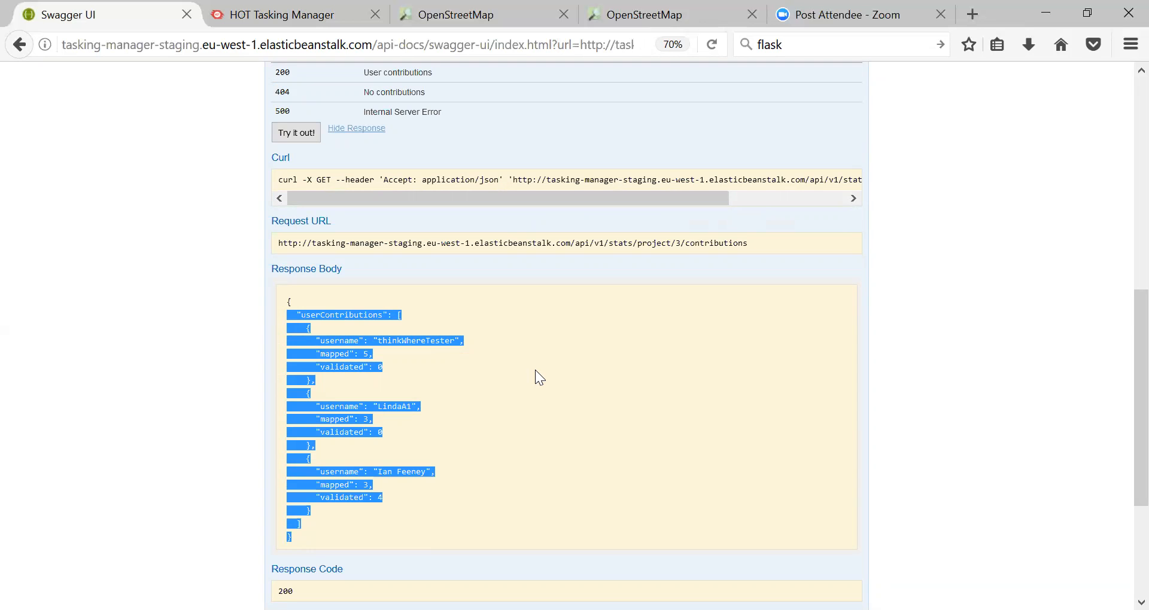
{"action": "left_click_drag", "start_coordinate": [1121, 392], "coordinate": [1123, 175]}
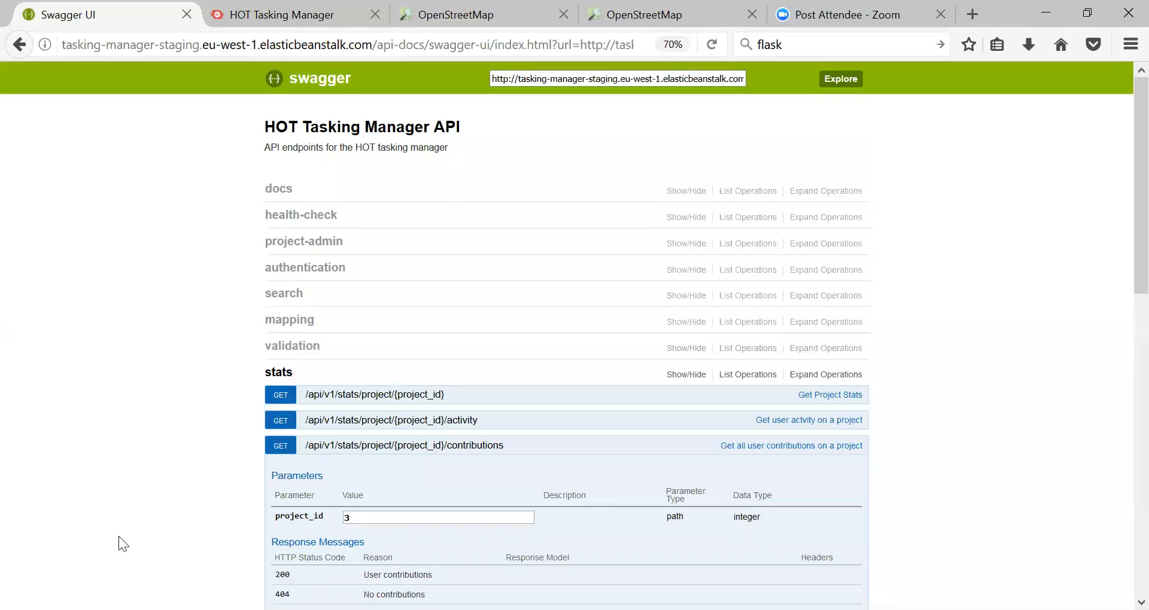
{"action": "left_click", "coordinate": [289, 379]}
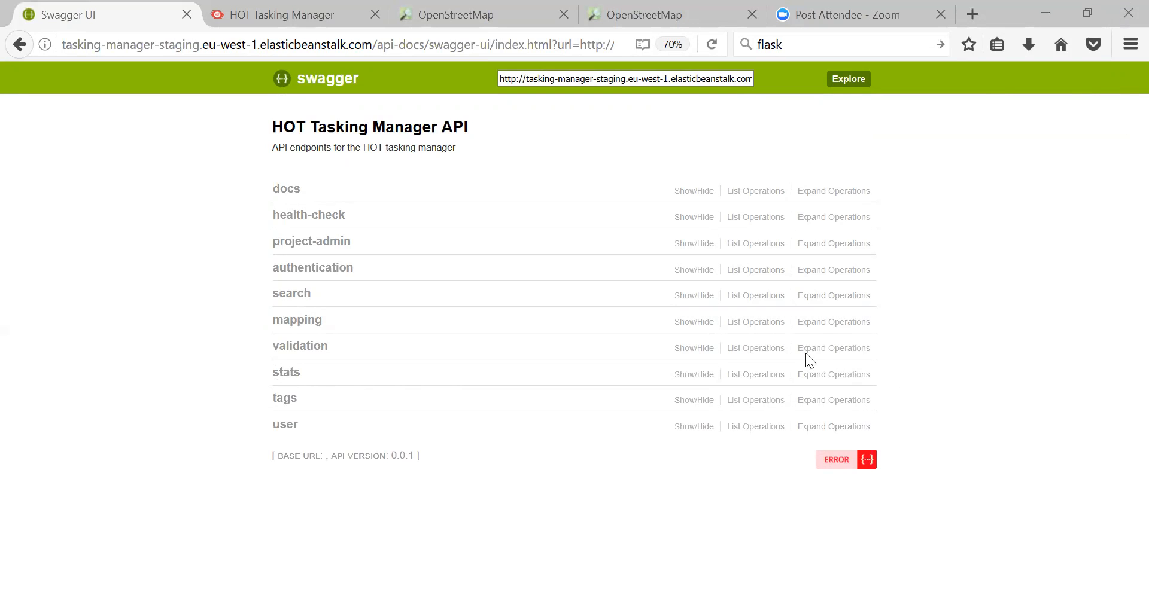
Step: Highlight the API documentation address from its beginning through api-docs
{"action": "left_click", "coordinate": [1112, 521]}
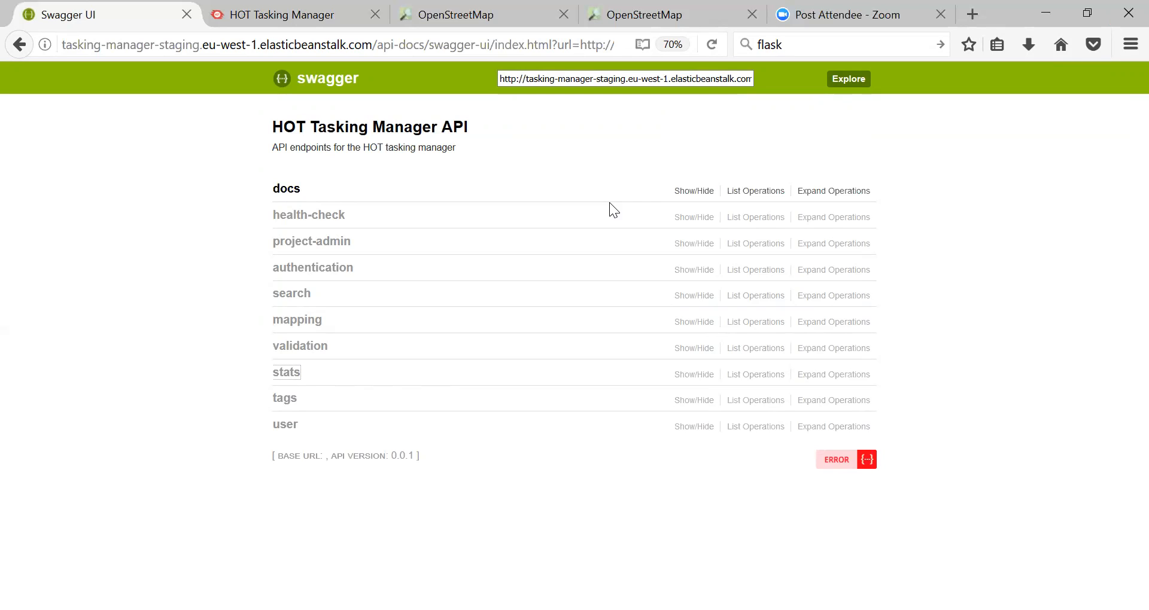
{"action": "left_click", "coordinate": [580, 14]}
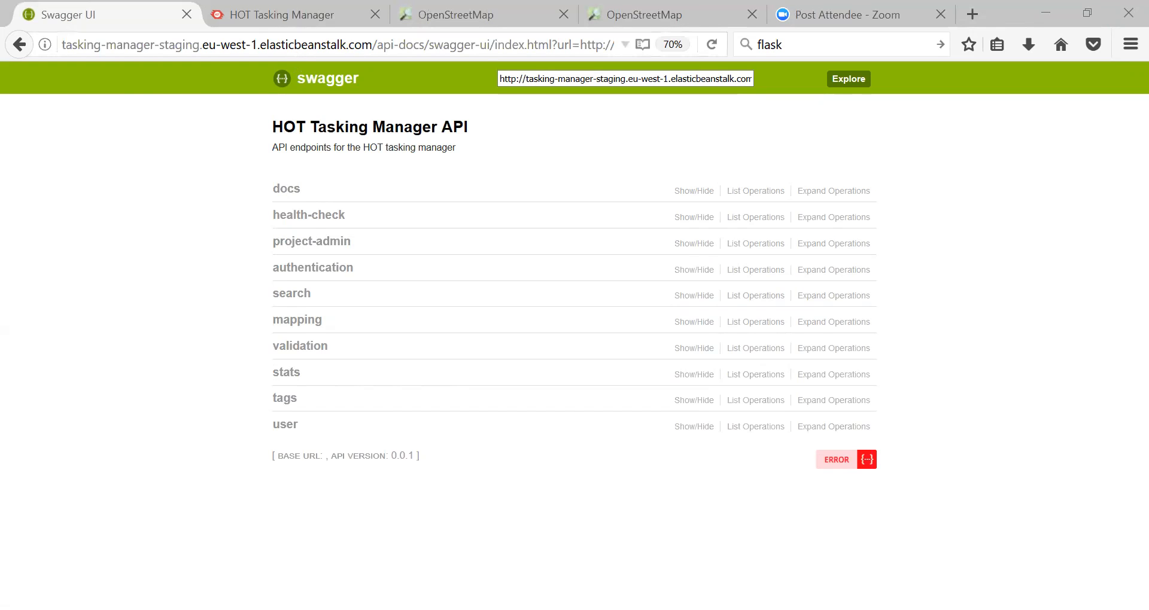
{"action": "key", "text": "ctrl+l"}
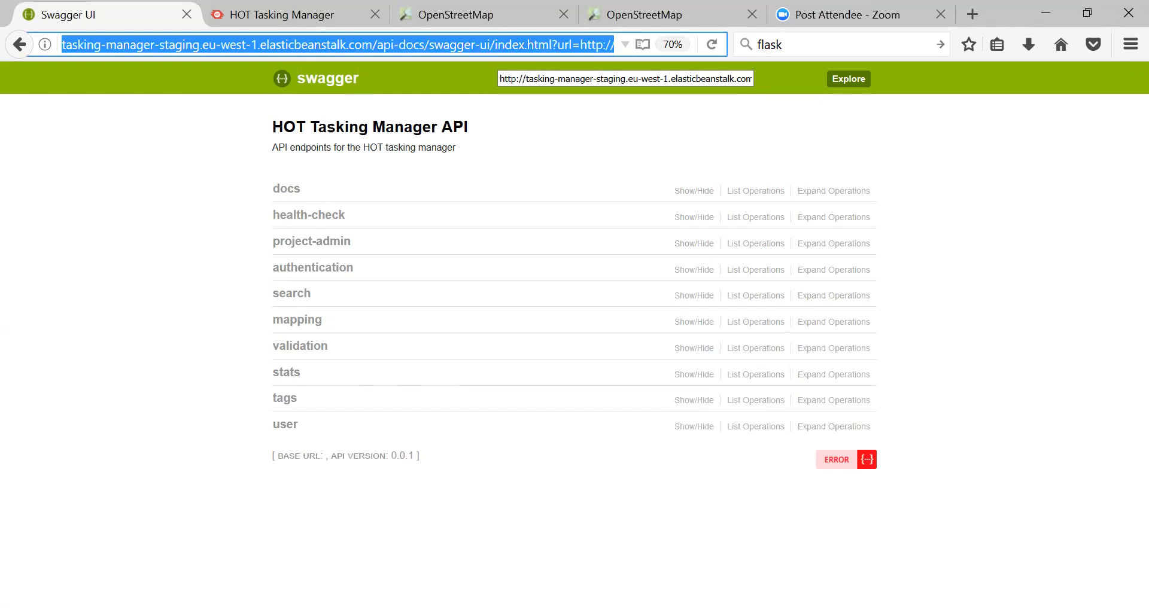
{"action": "left_click", "coordinate": [425, 45]}
{"action": "left_click_drag", "start_coordinate": [425, 45], "coordinate": [19, 45]}
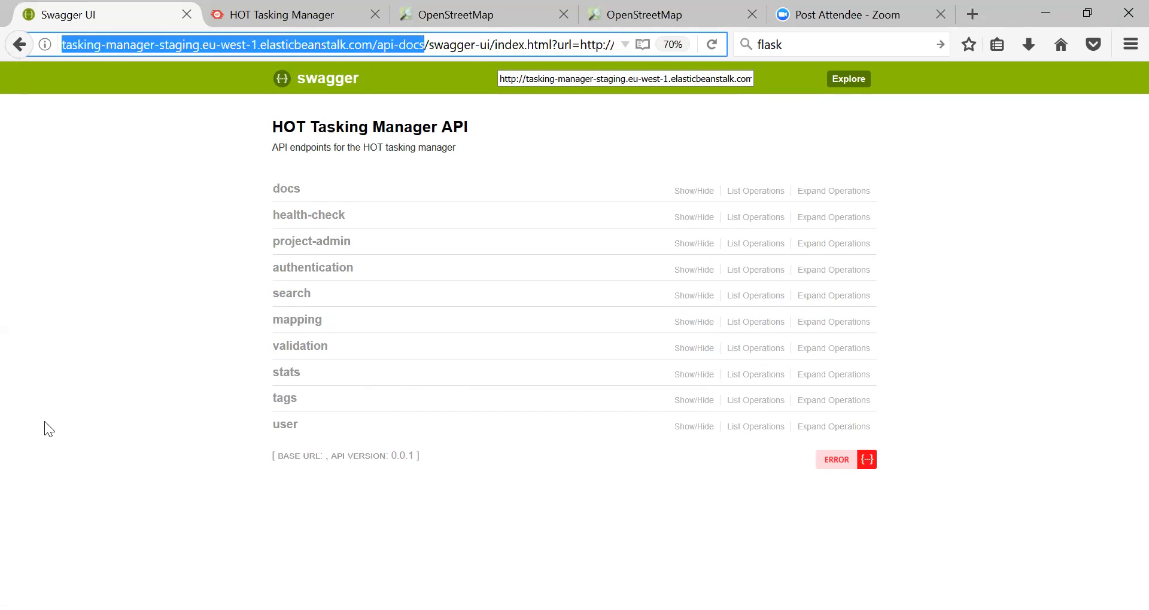